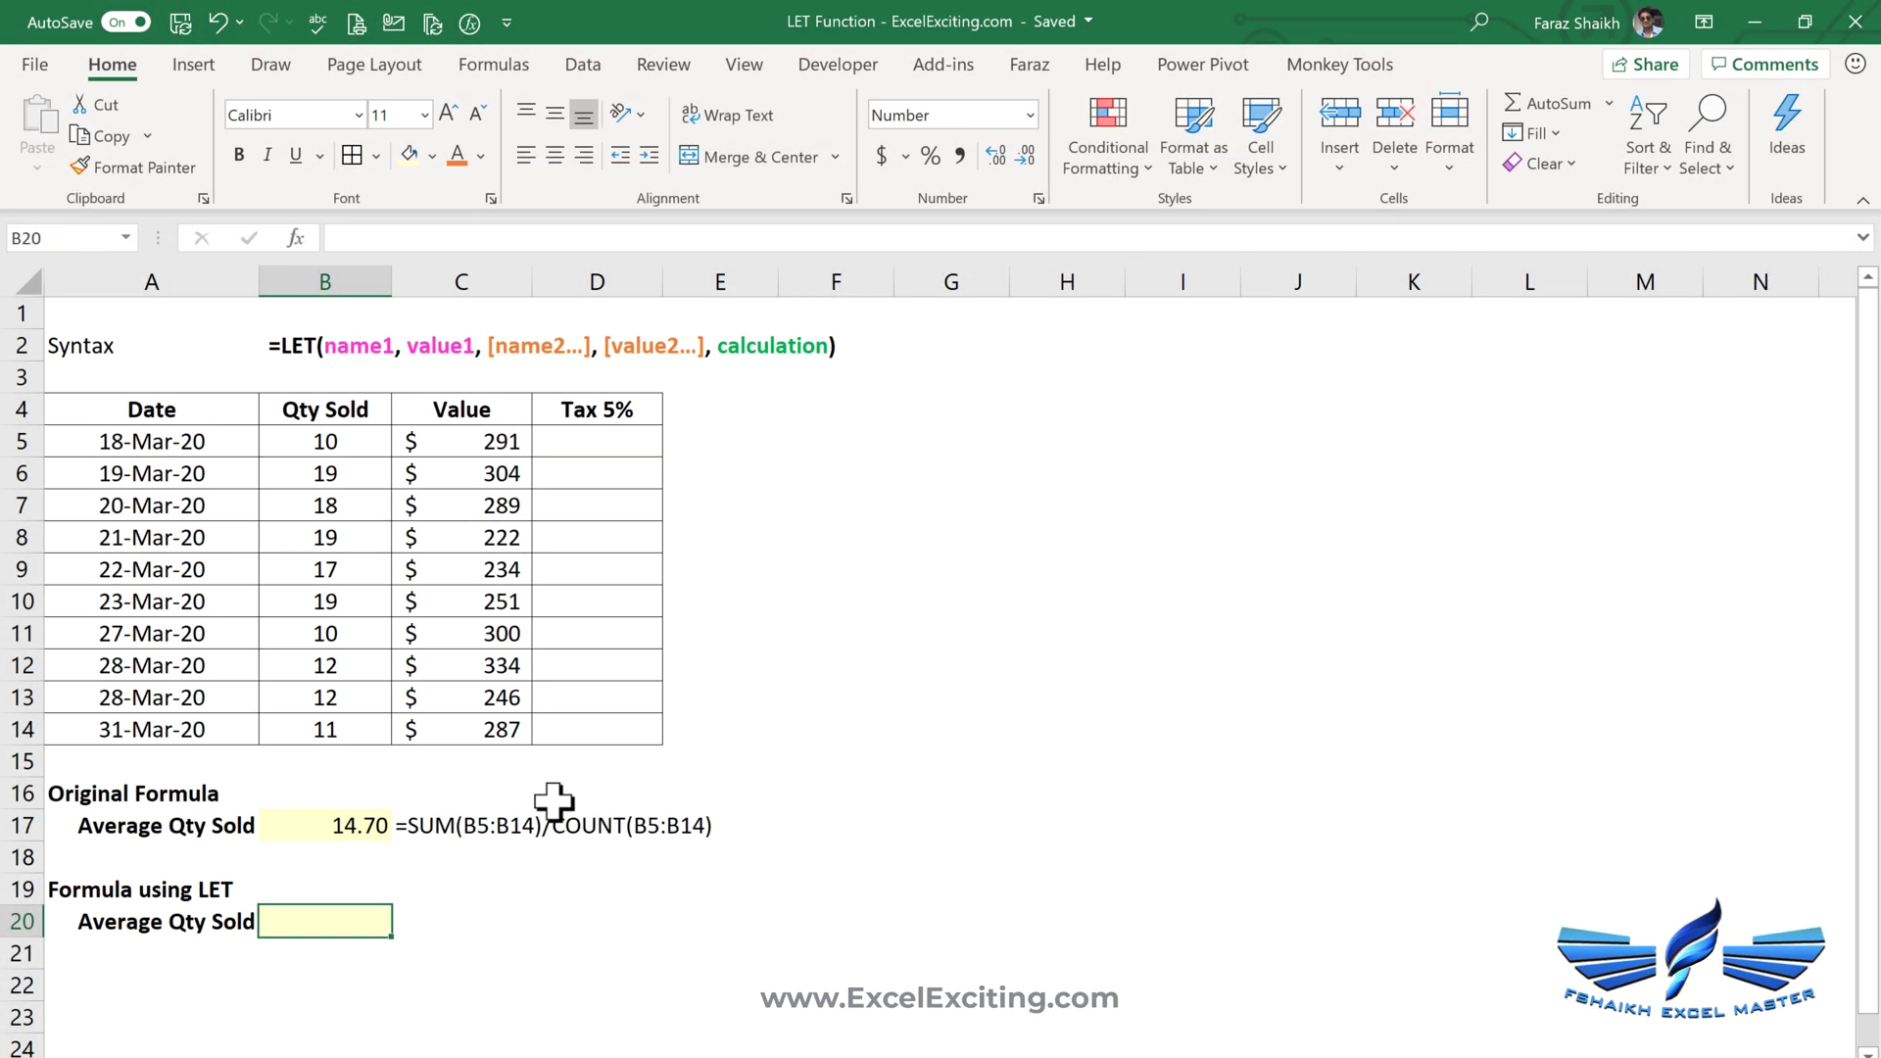
Inspect the original average formula in B17 and its referenced range, leaving it unchanged
{"action": "left_click", "coordinate": [343, 828]}
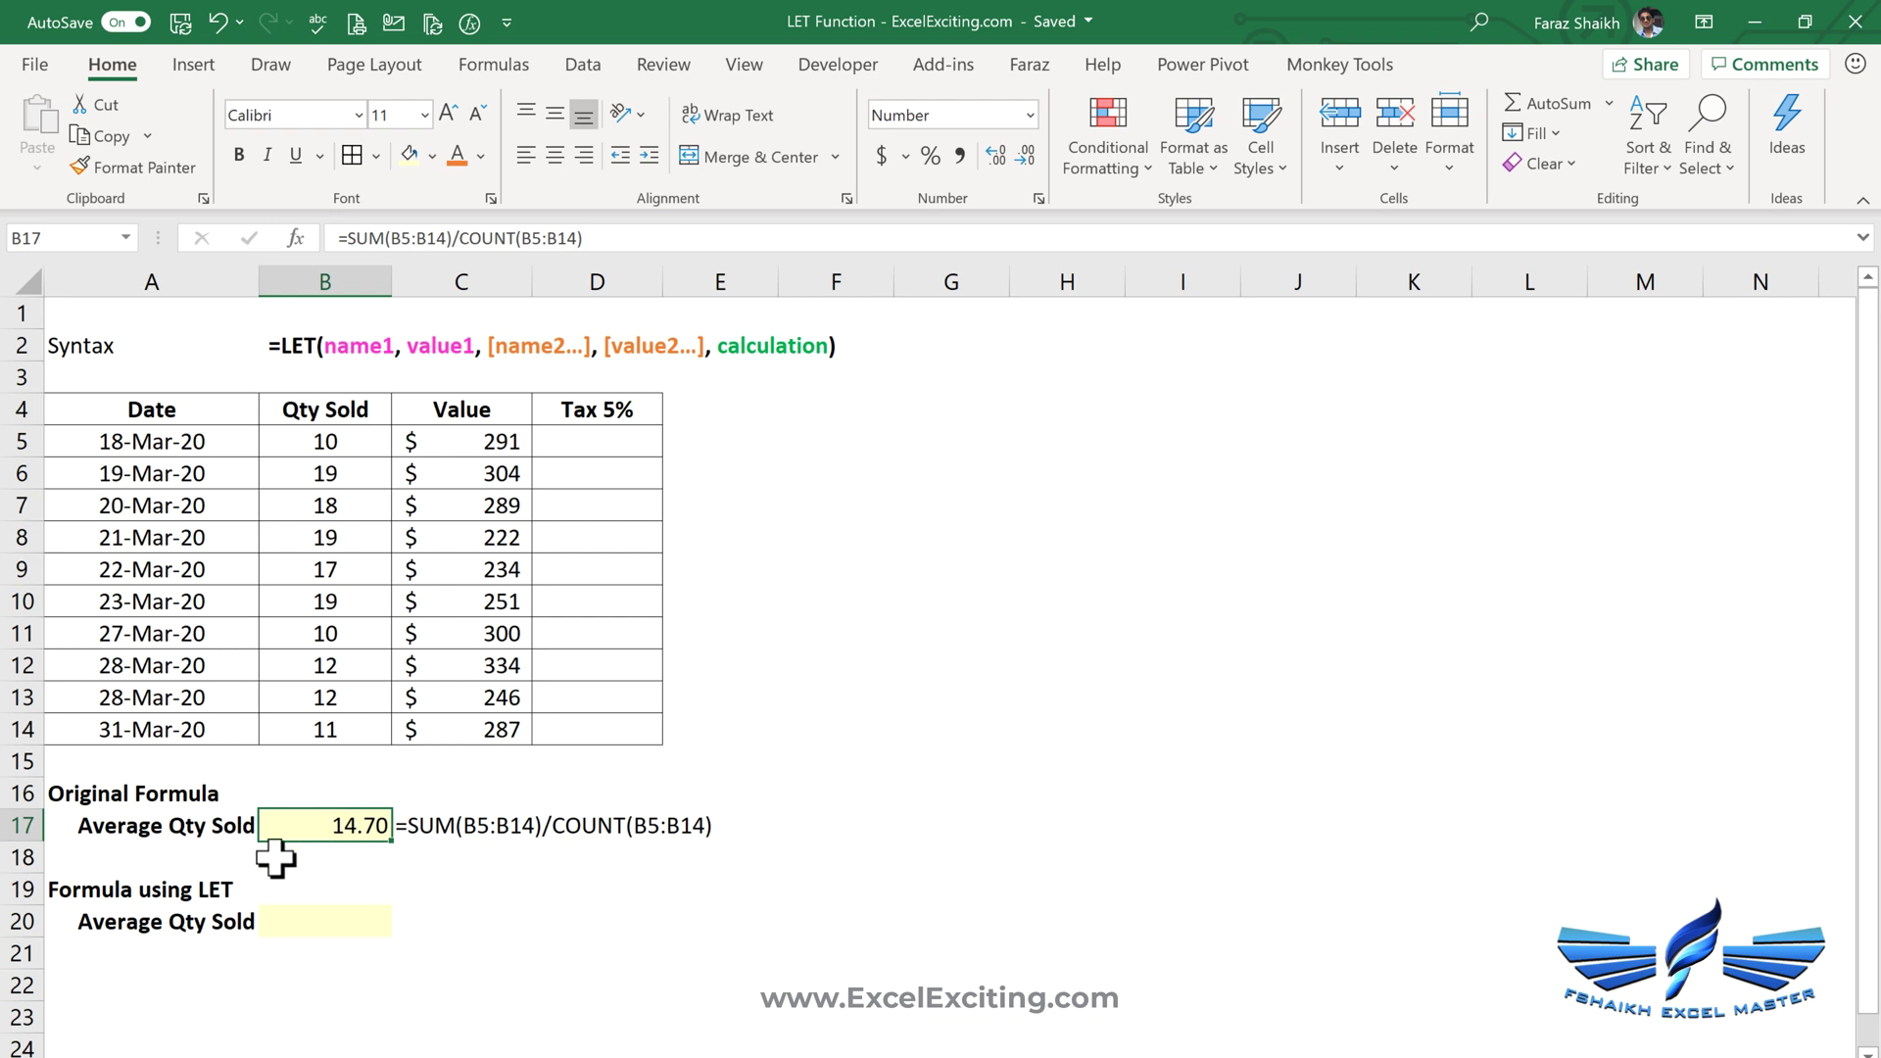
{"action": "double_click", "coordinate": [296, 831]}
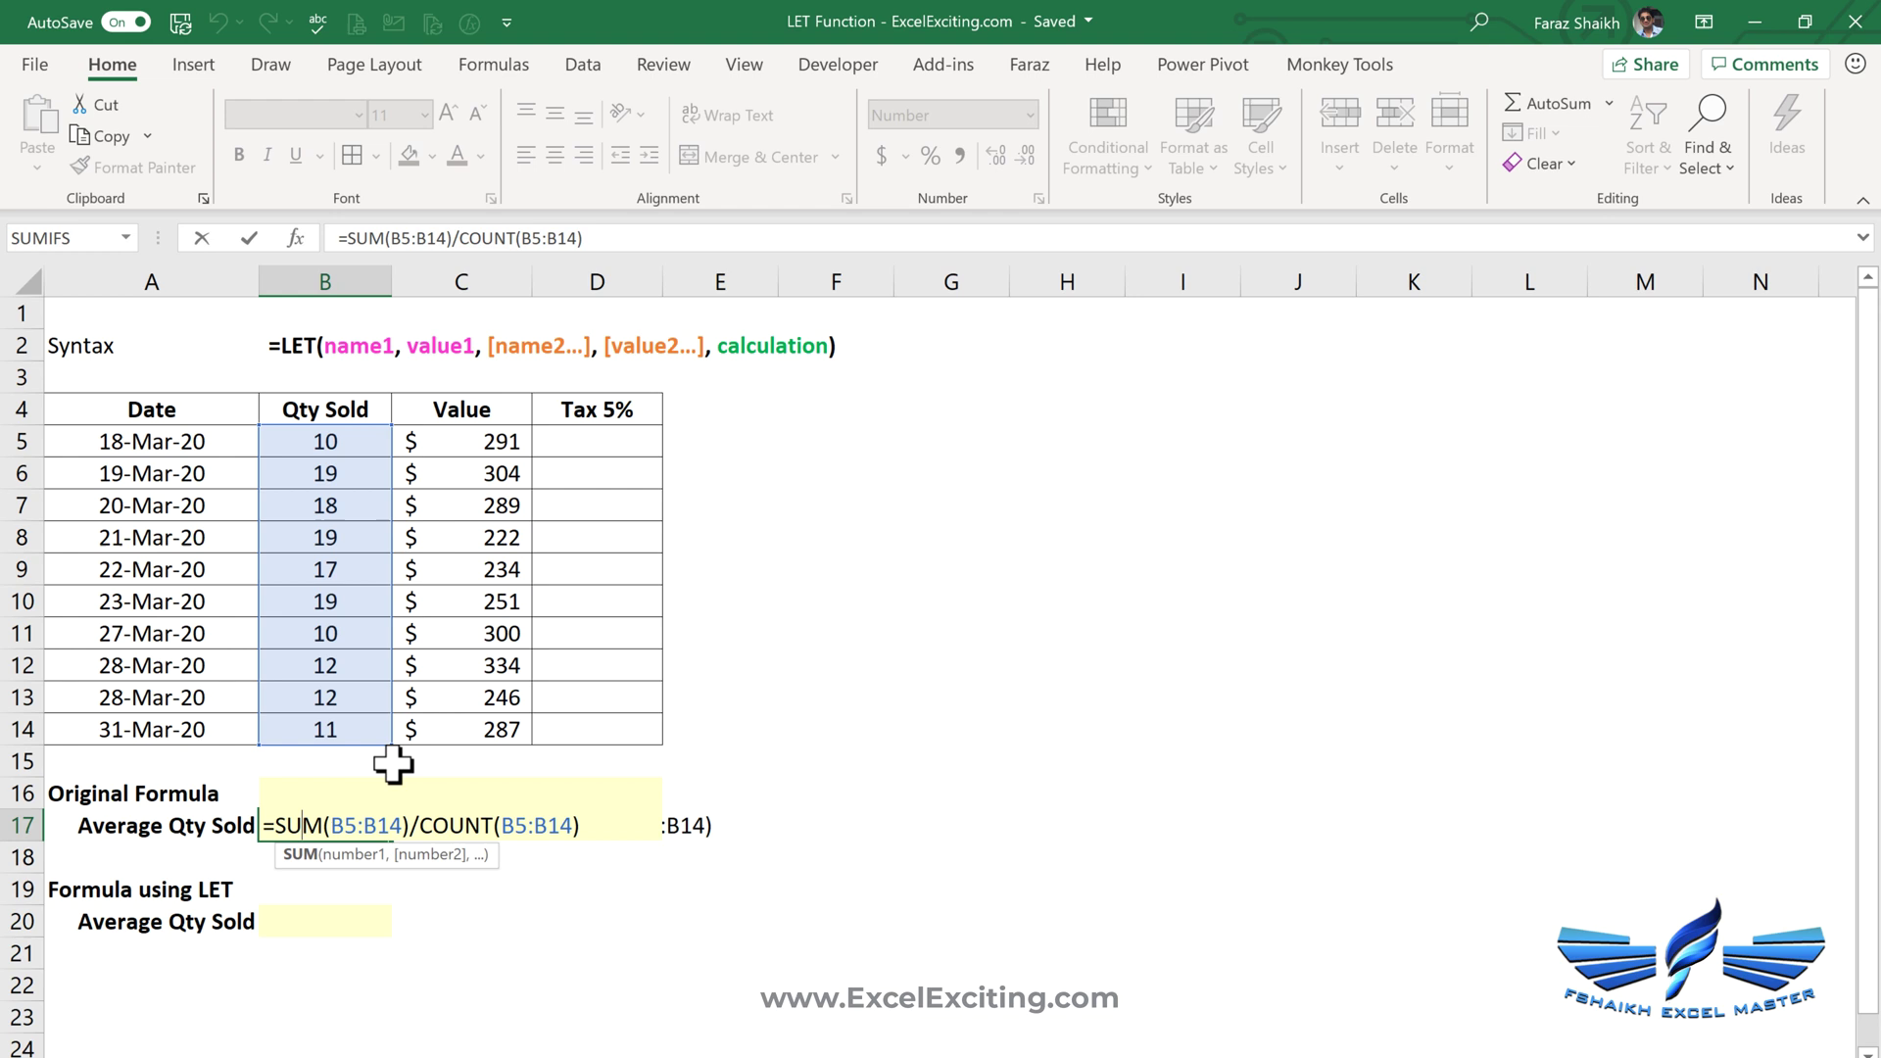
{"action": "key", "text": "Return"}
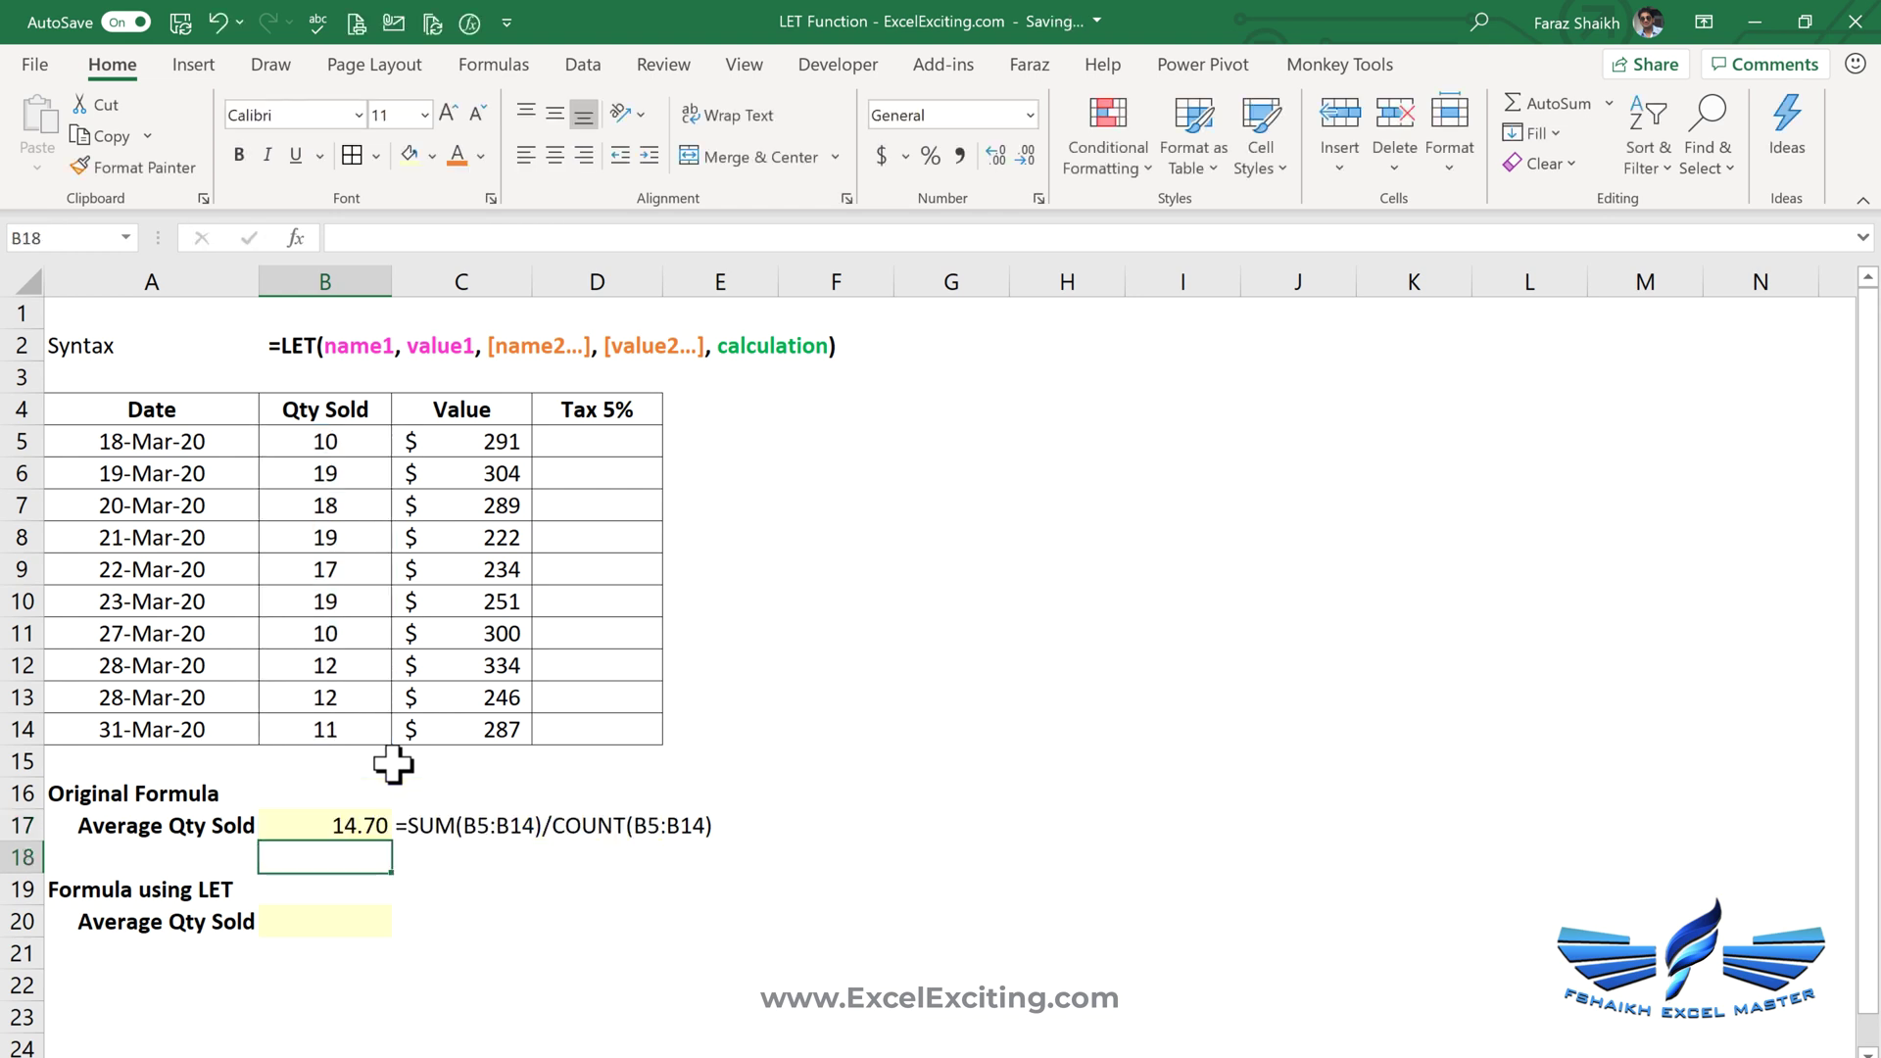
Start a LET formula in B20 defining total as SUM(B5:B14)
{"action": "left_click", "coordinate": [358, 920]}
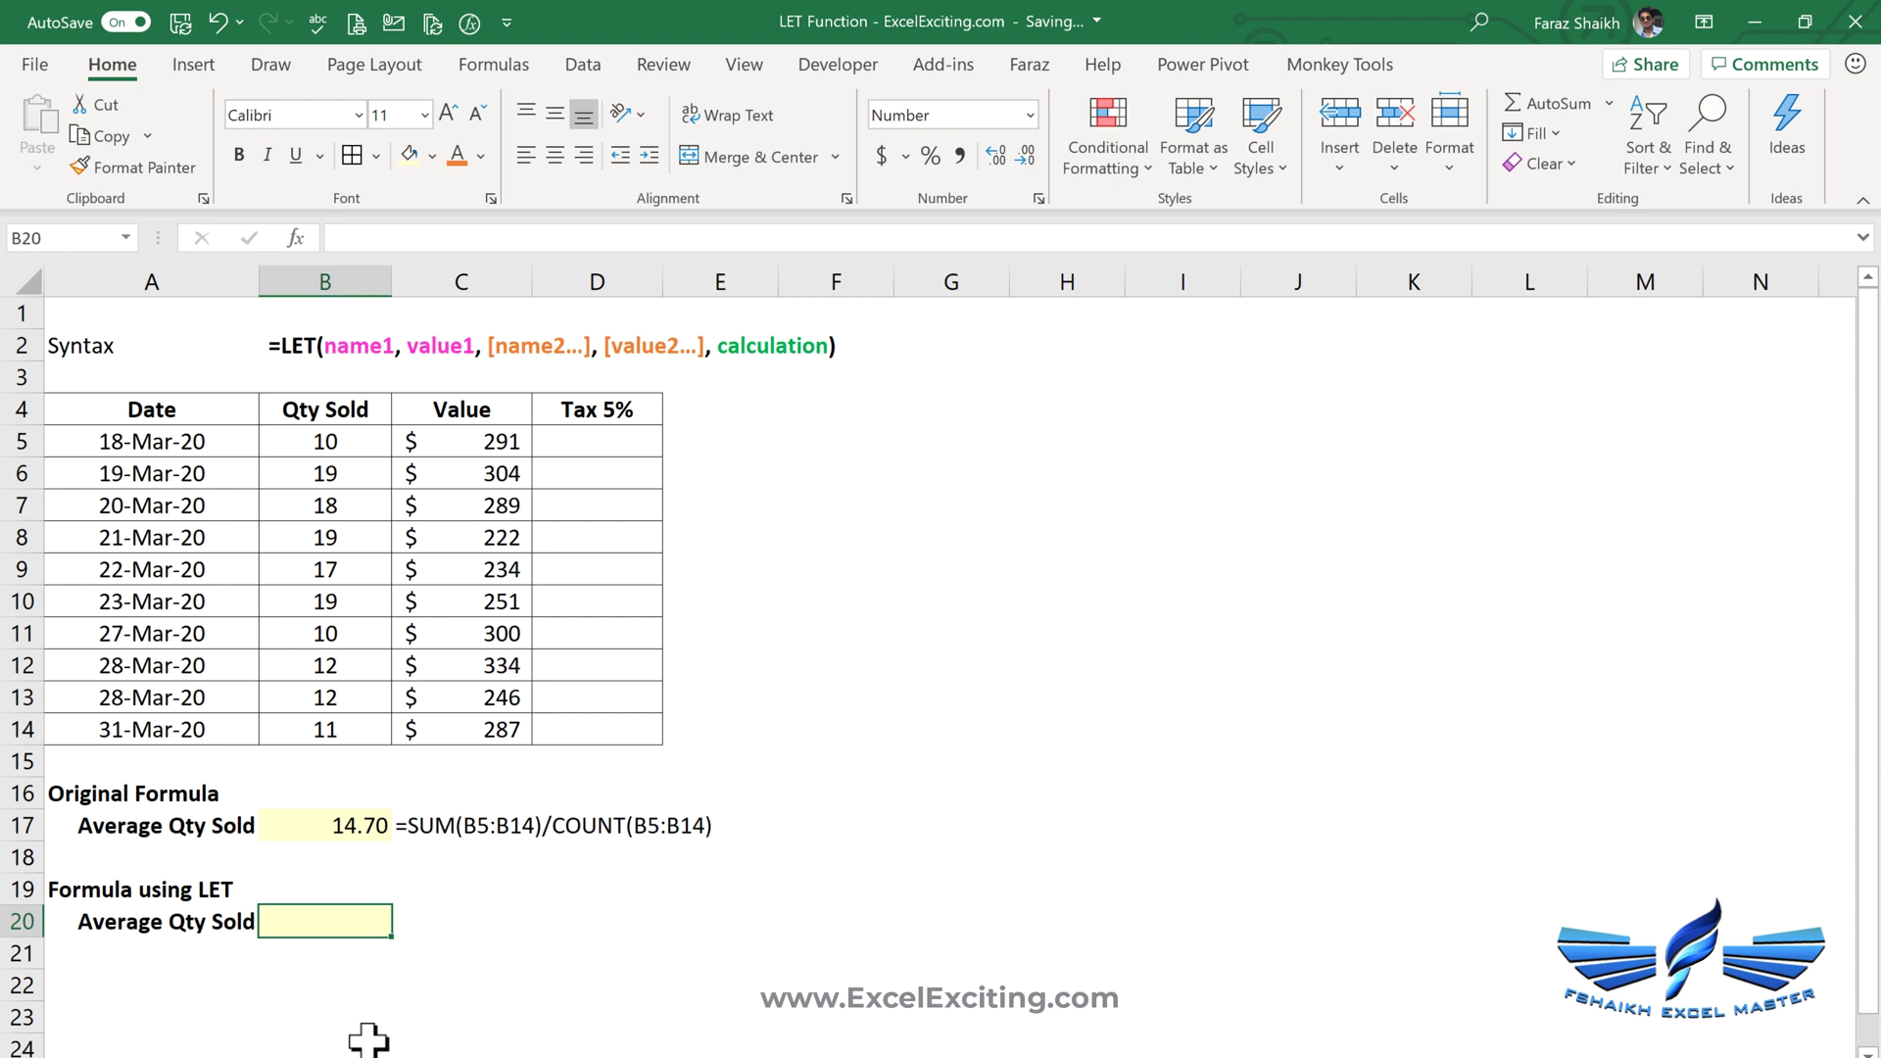
{"action": "type", "text": "=let"}
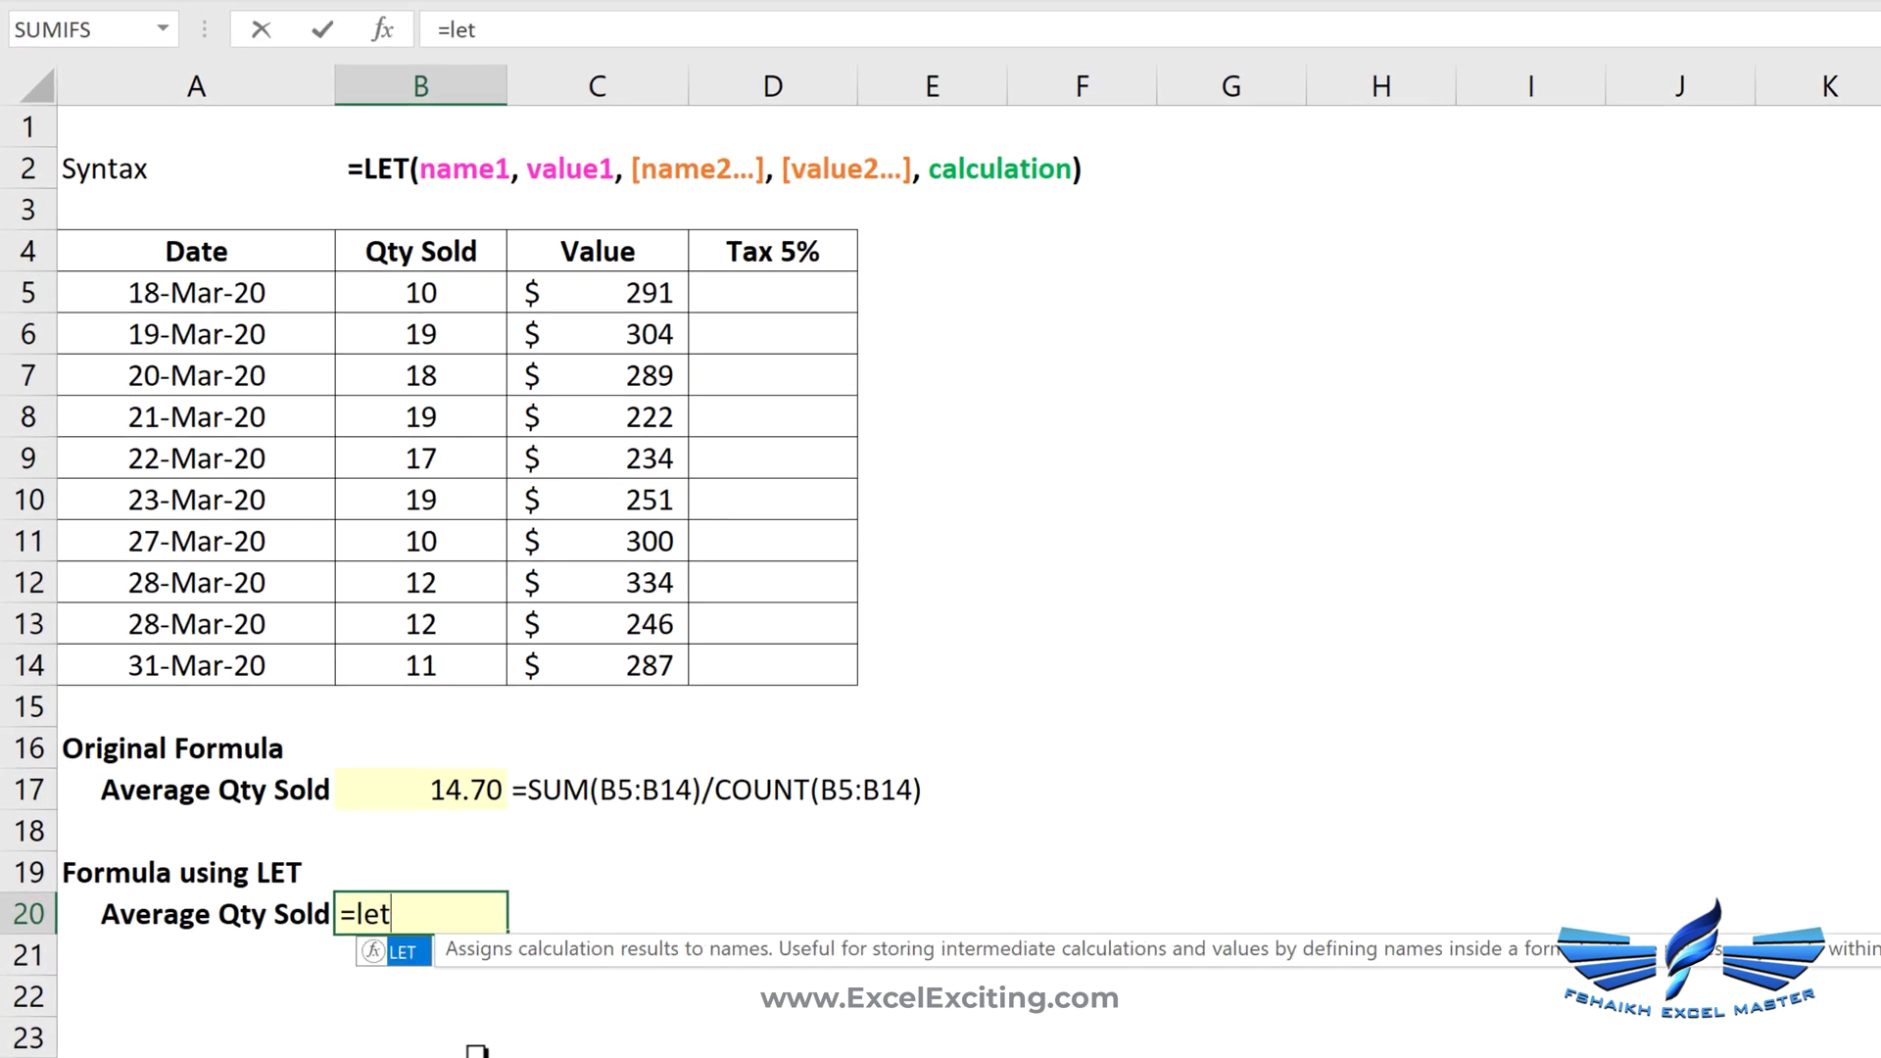
{"action": "key", "text": "Tab"}
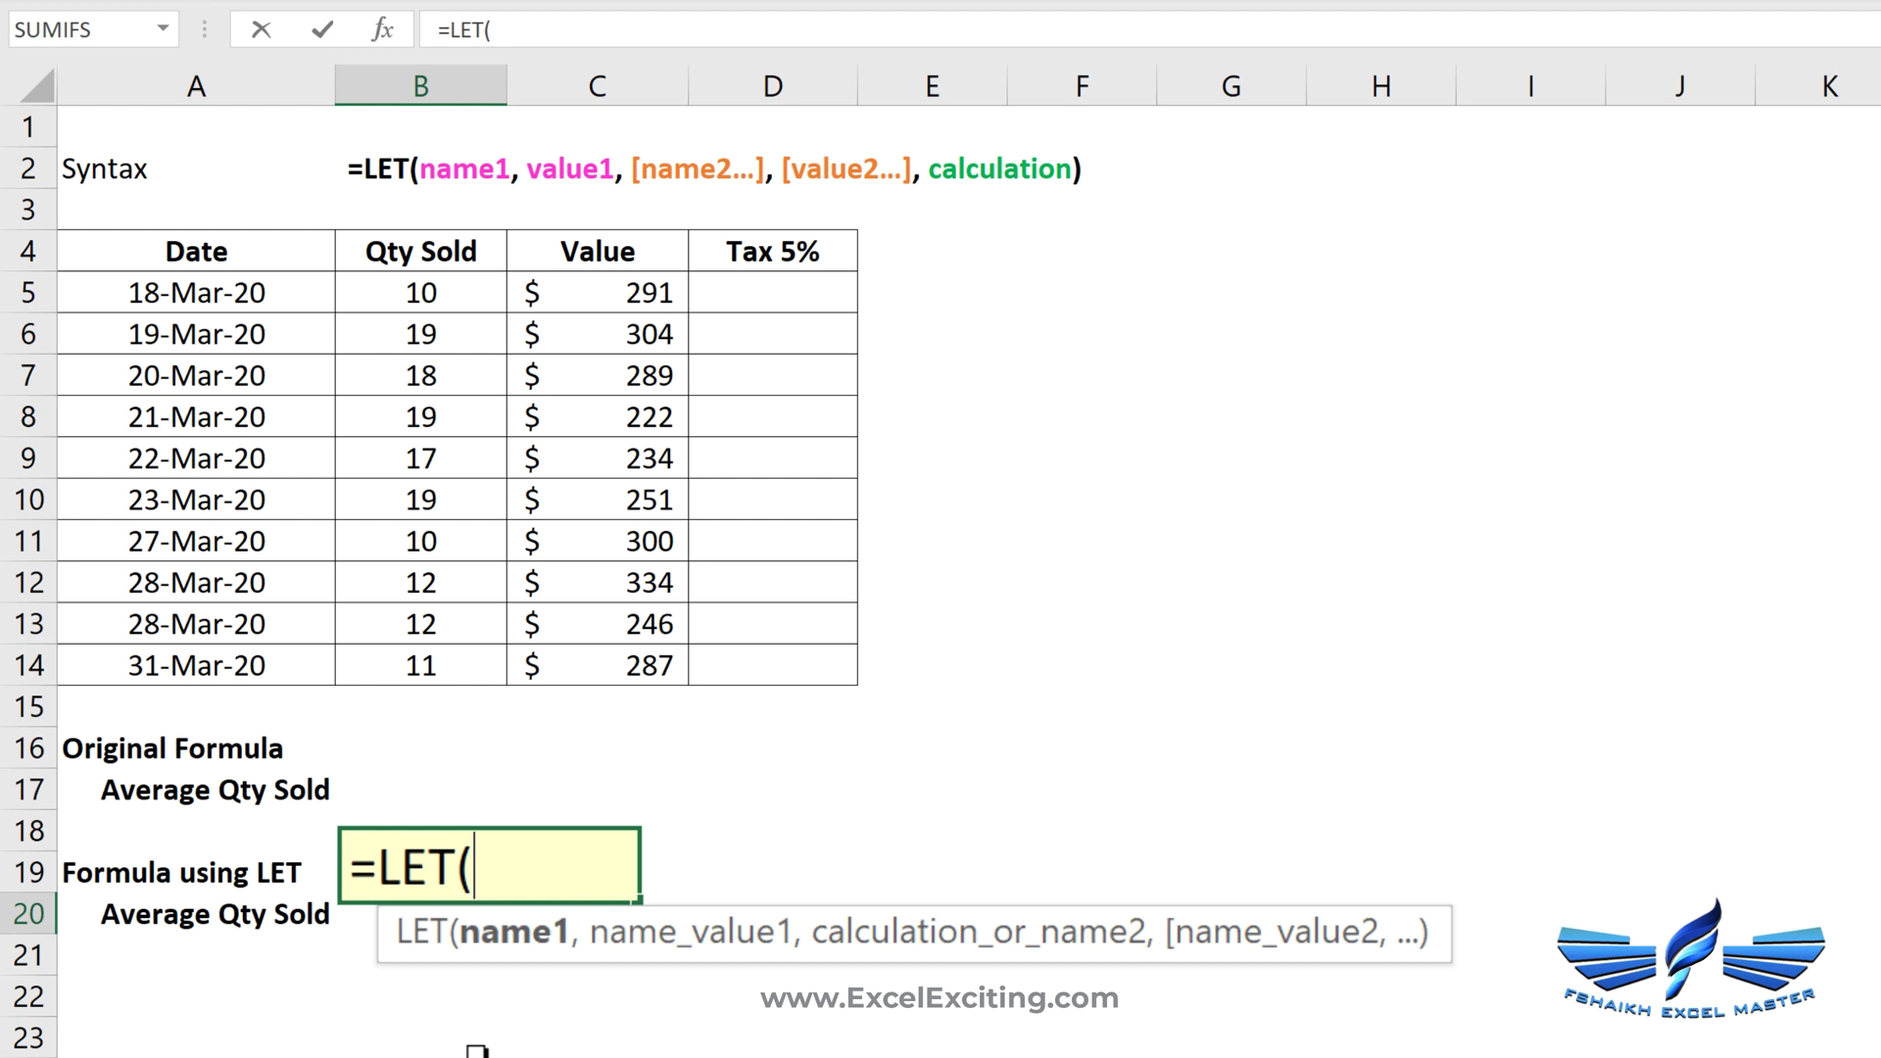
{"action": "type", "text": "total"}
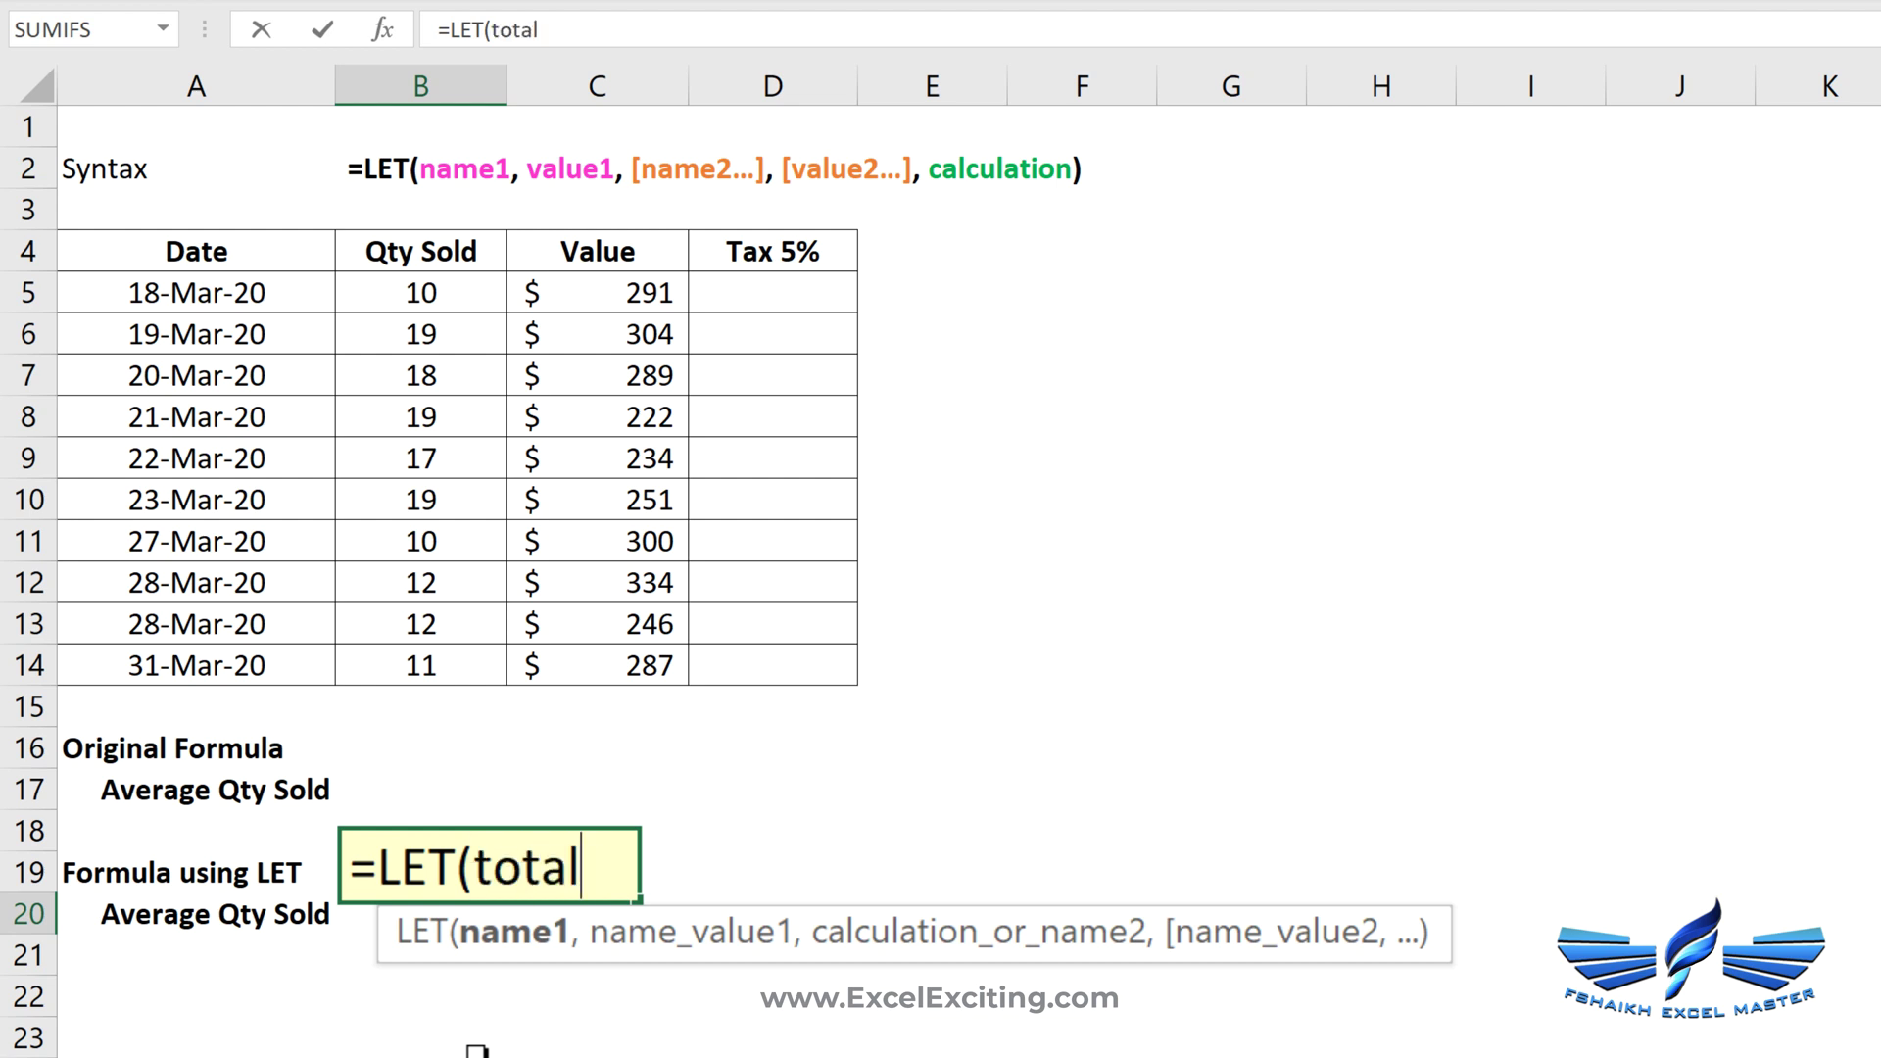
{"action": "type", "text": ",sum"}
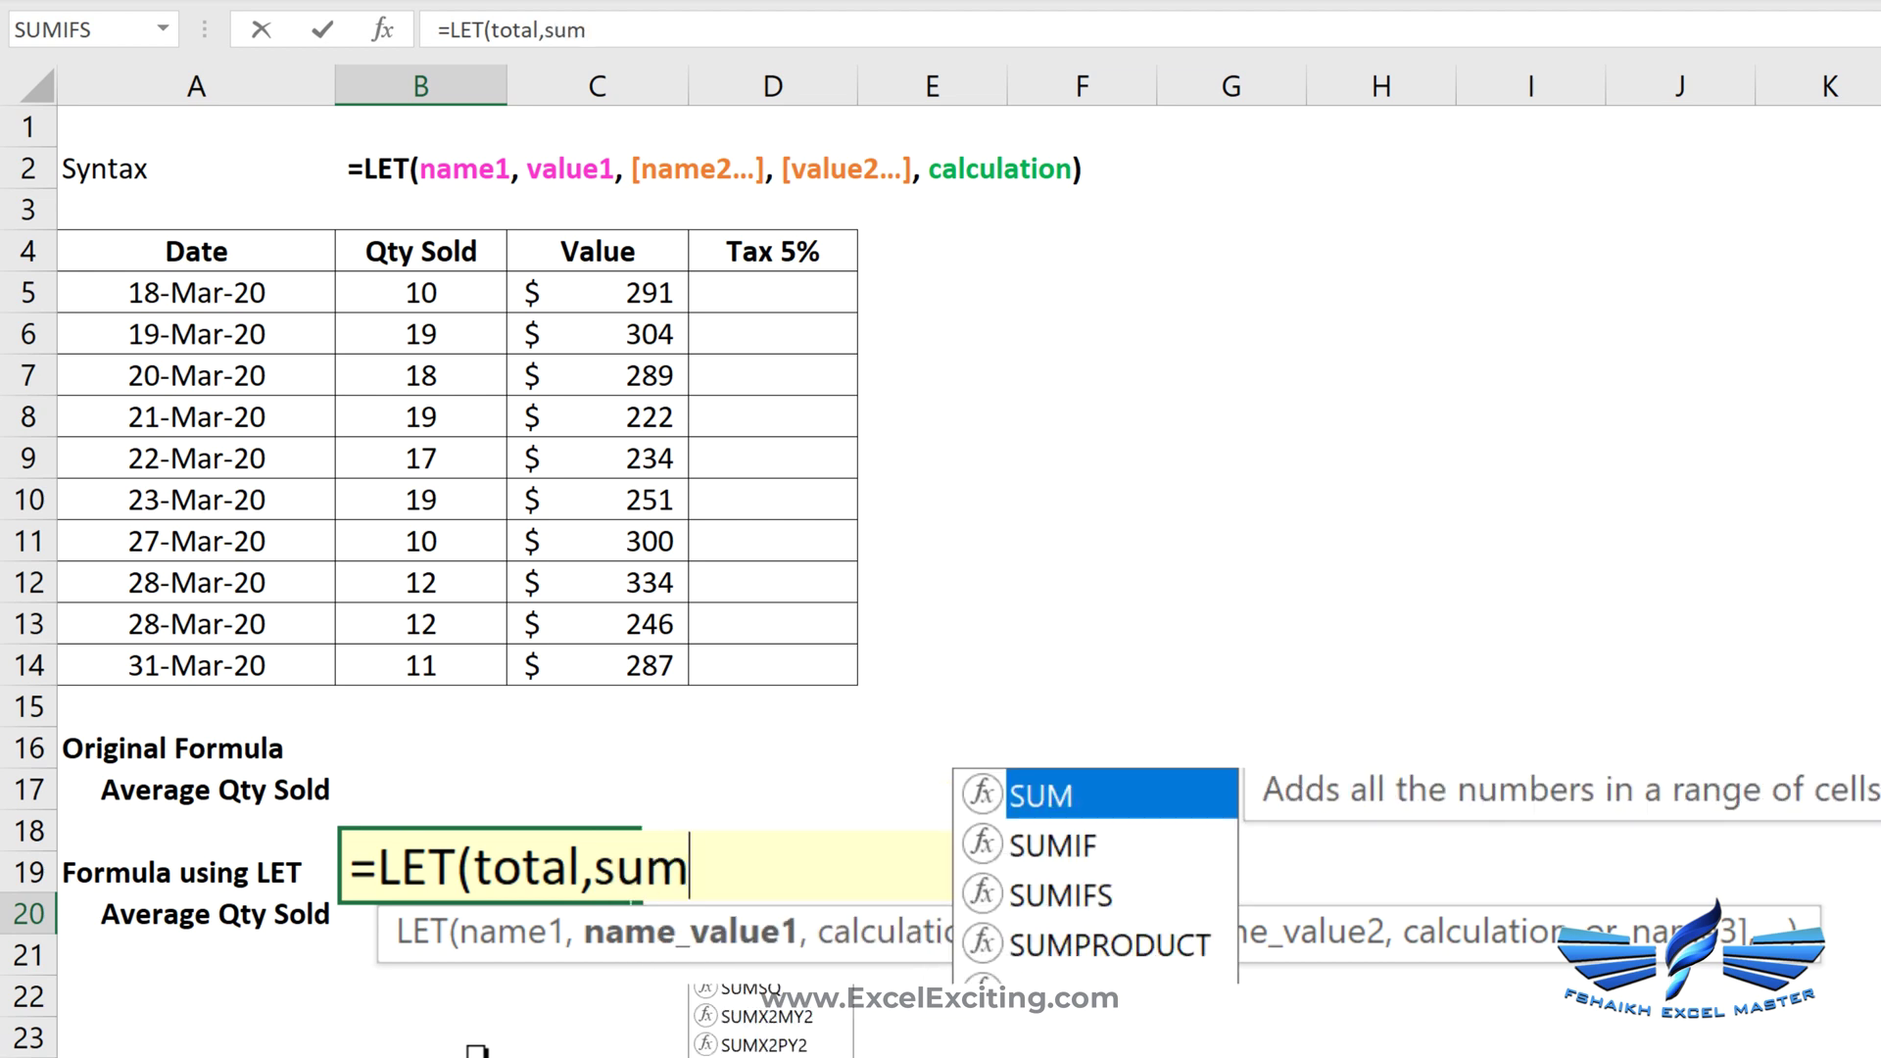
{"action": "key", "text": "Tab"}
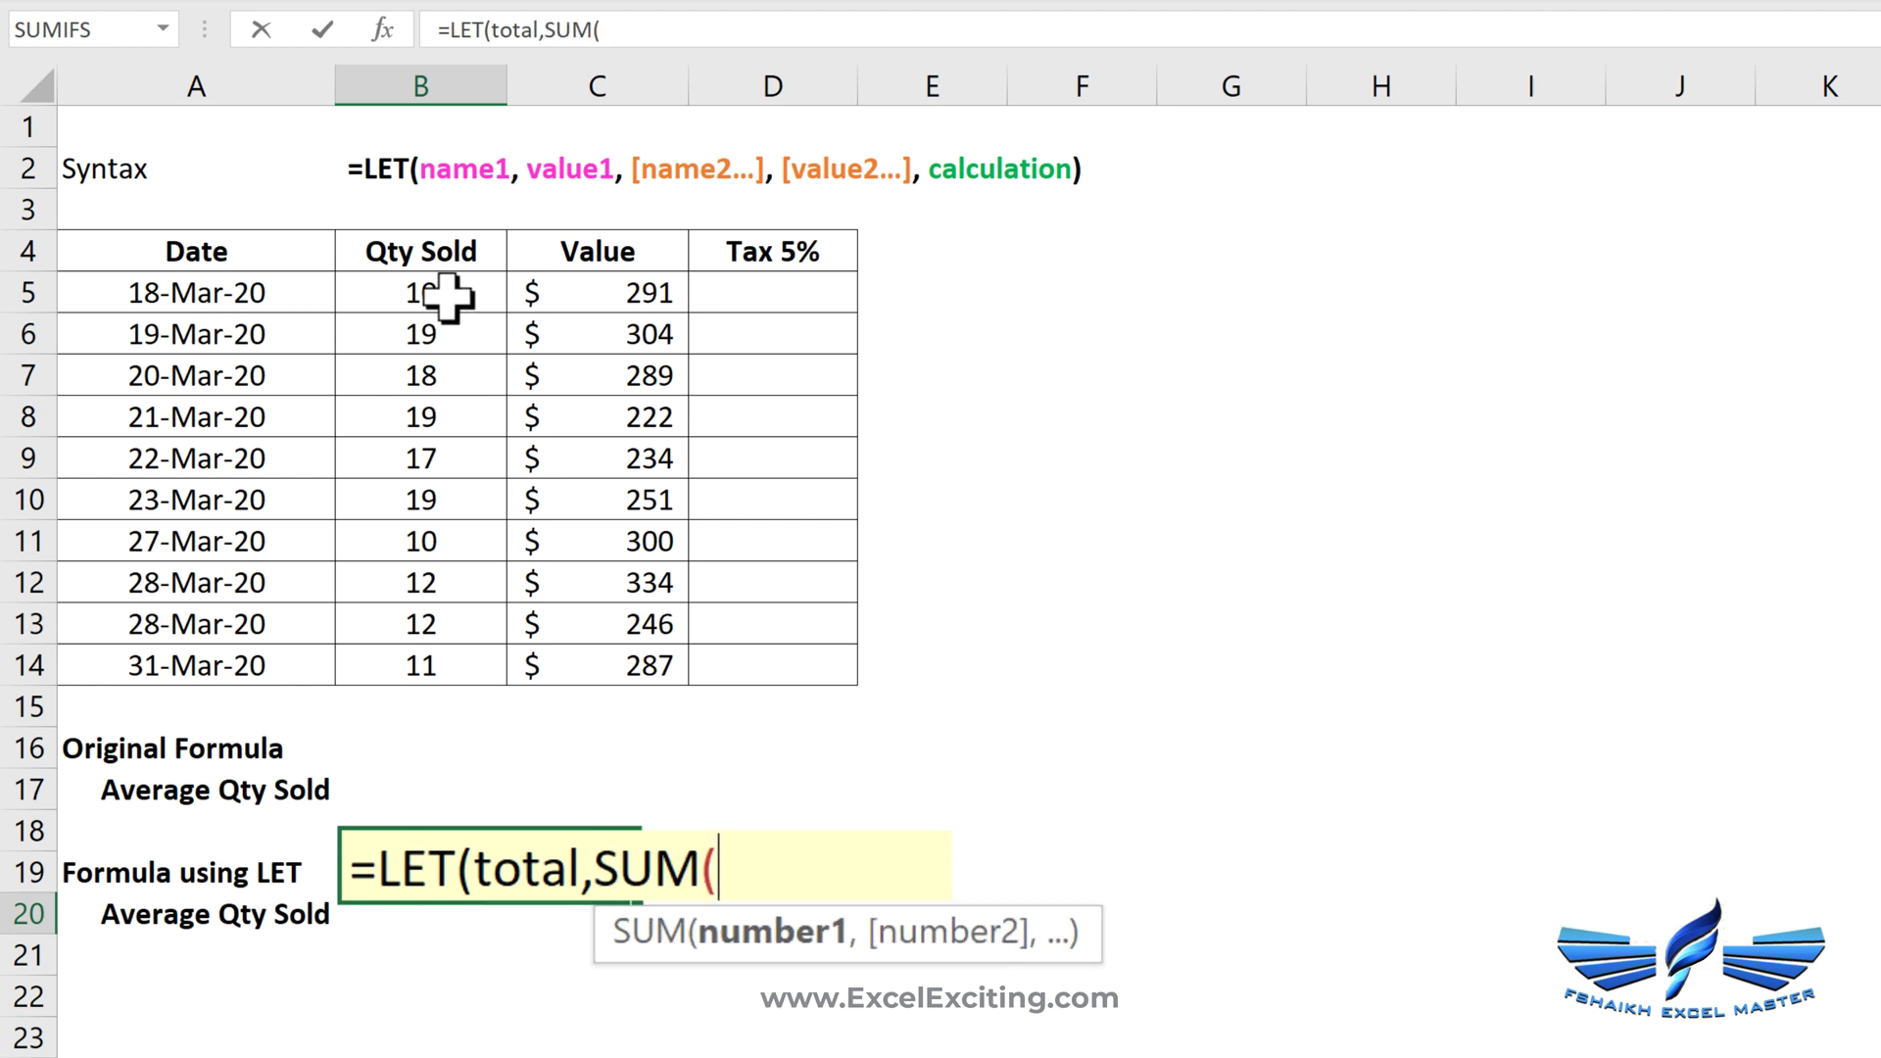
{"action": "left_click_drag", "start_coordinate": [447, 297], "coordinate": [443, 660]}
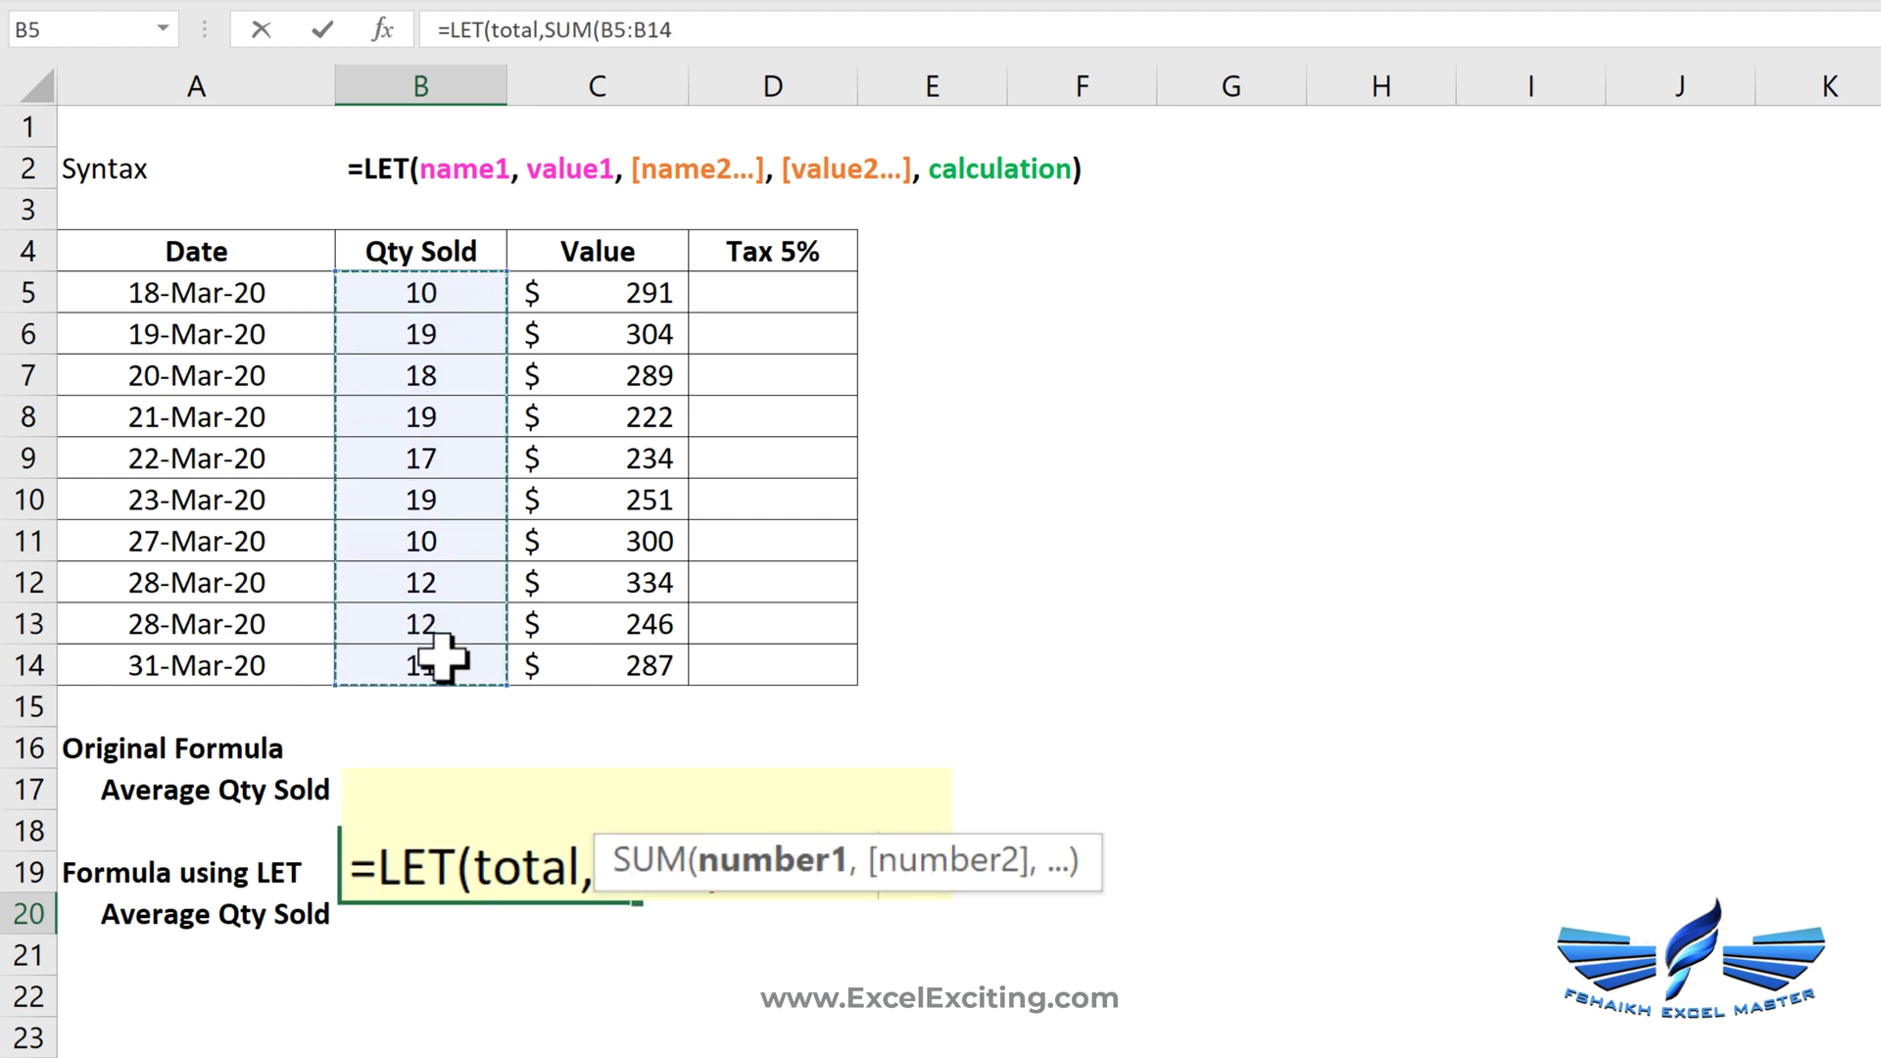
{"action": "type", "text": ")"}
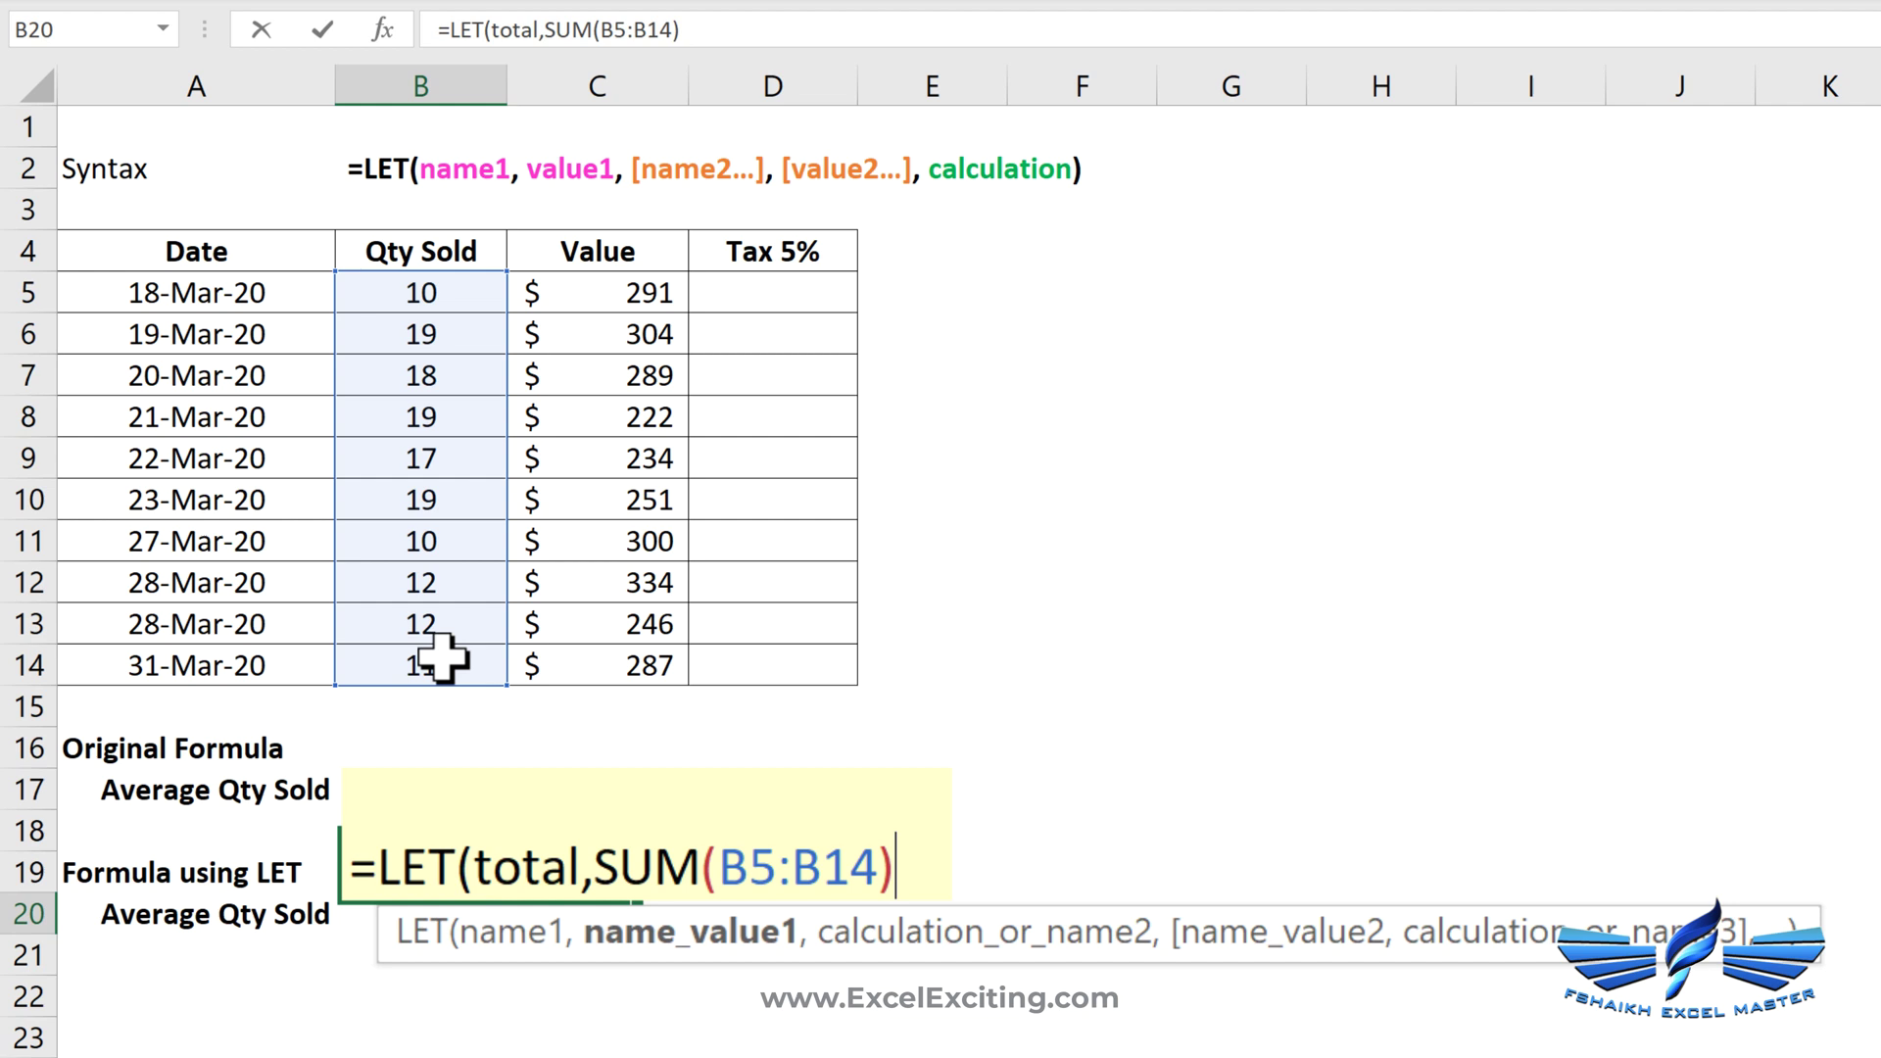
Add count as COUNT(B5:B14) to the LET formula in B20
{"action": "type", "text": ","}
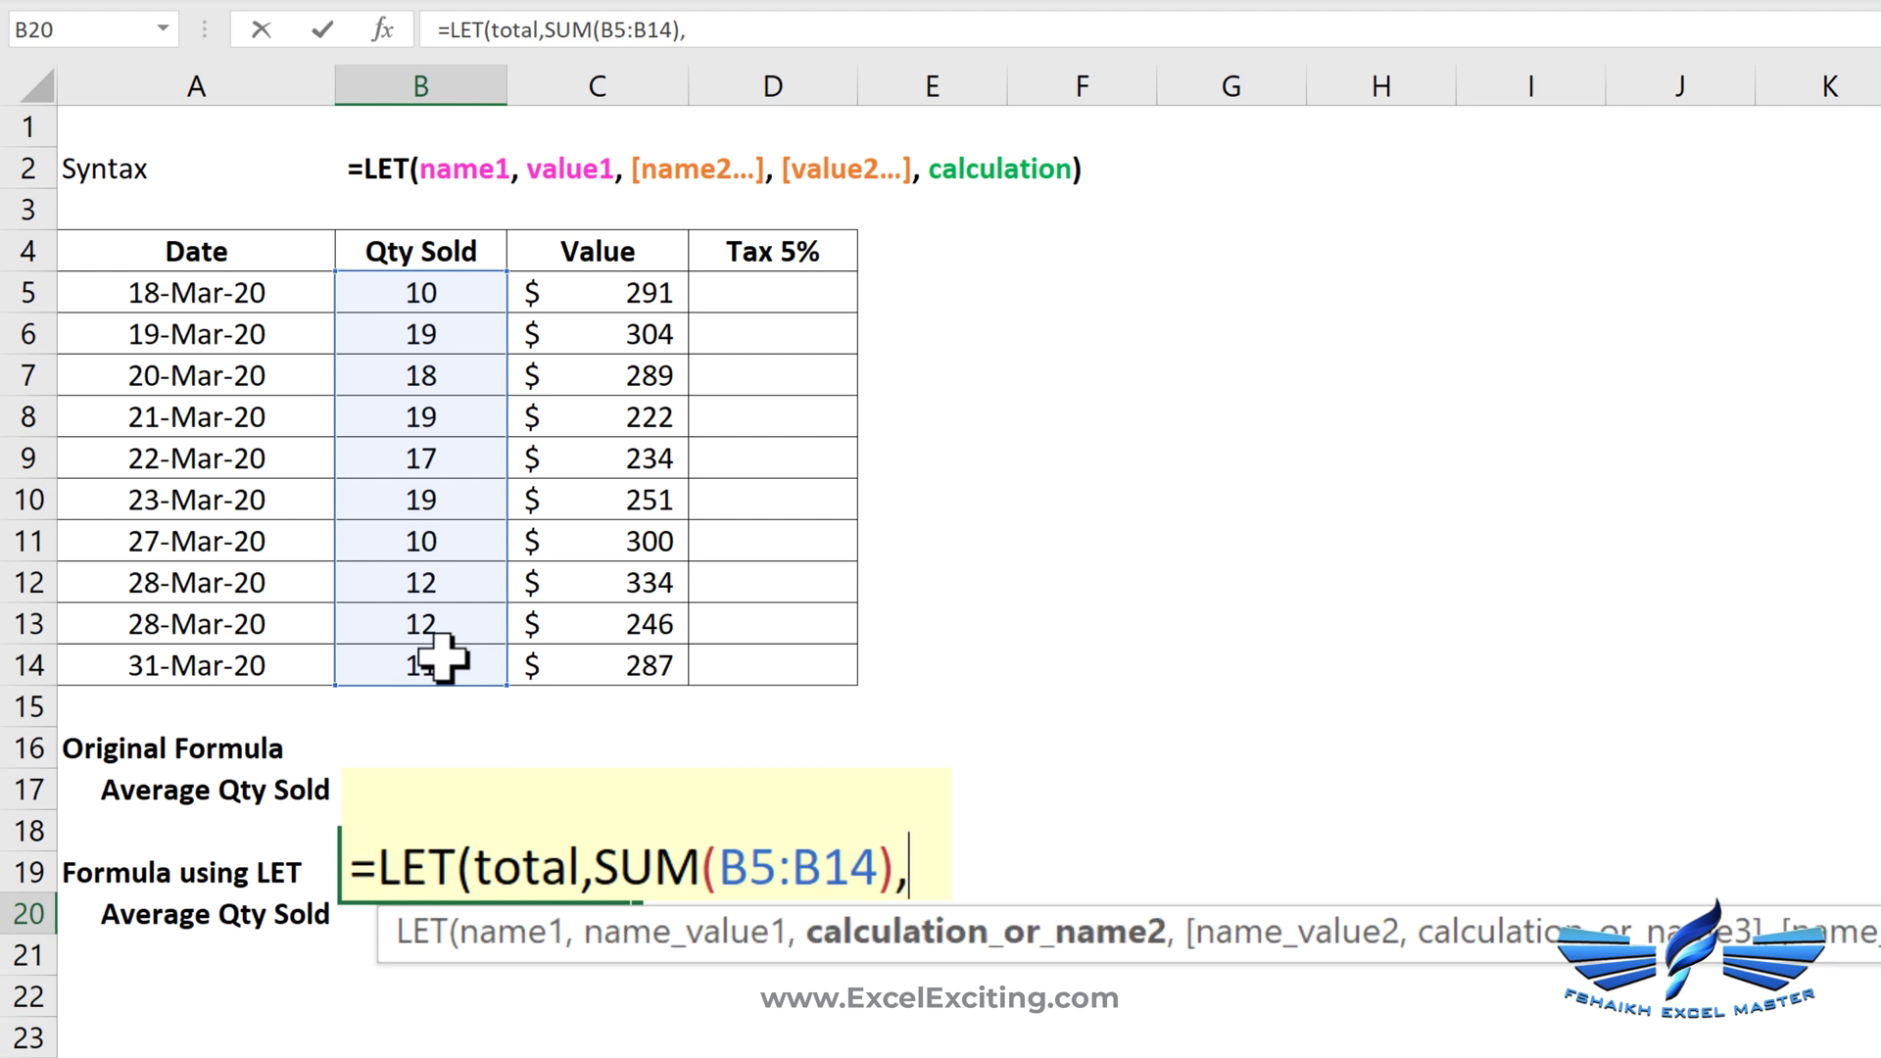
{"action": "type", "text": "count"}
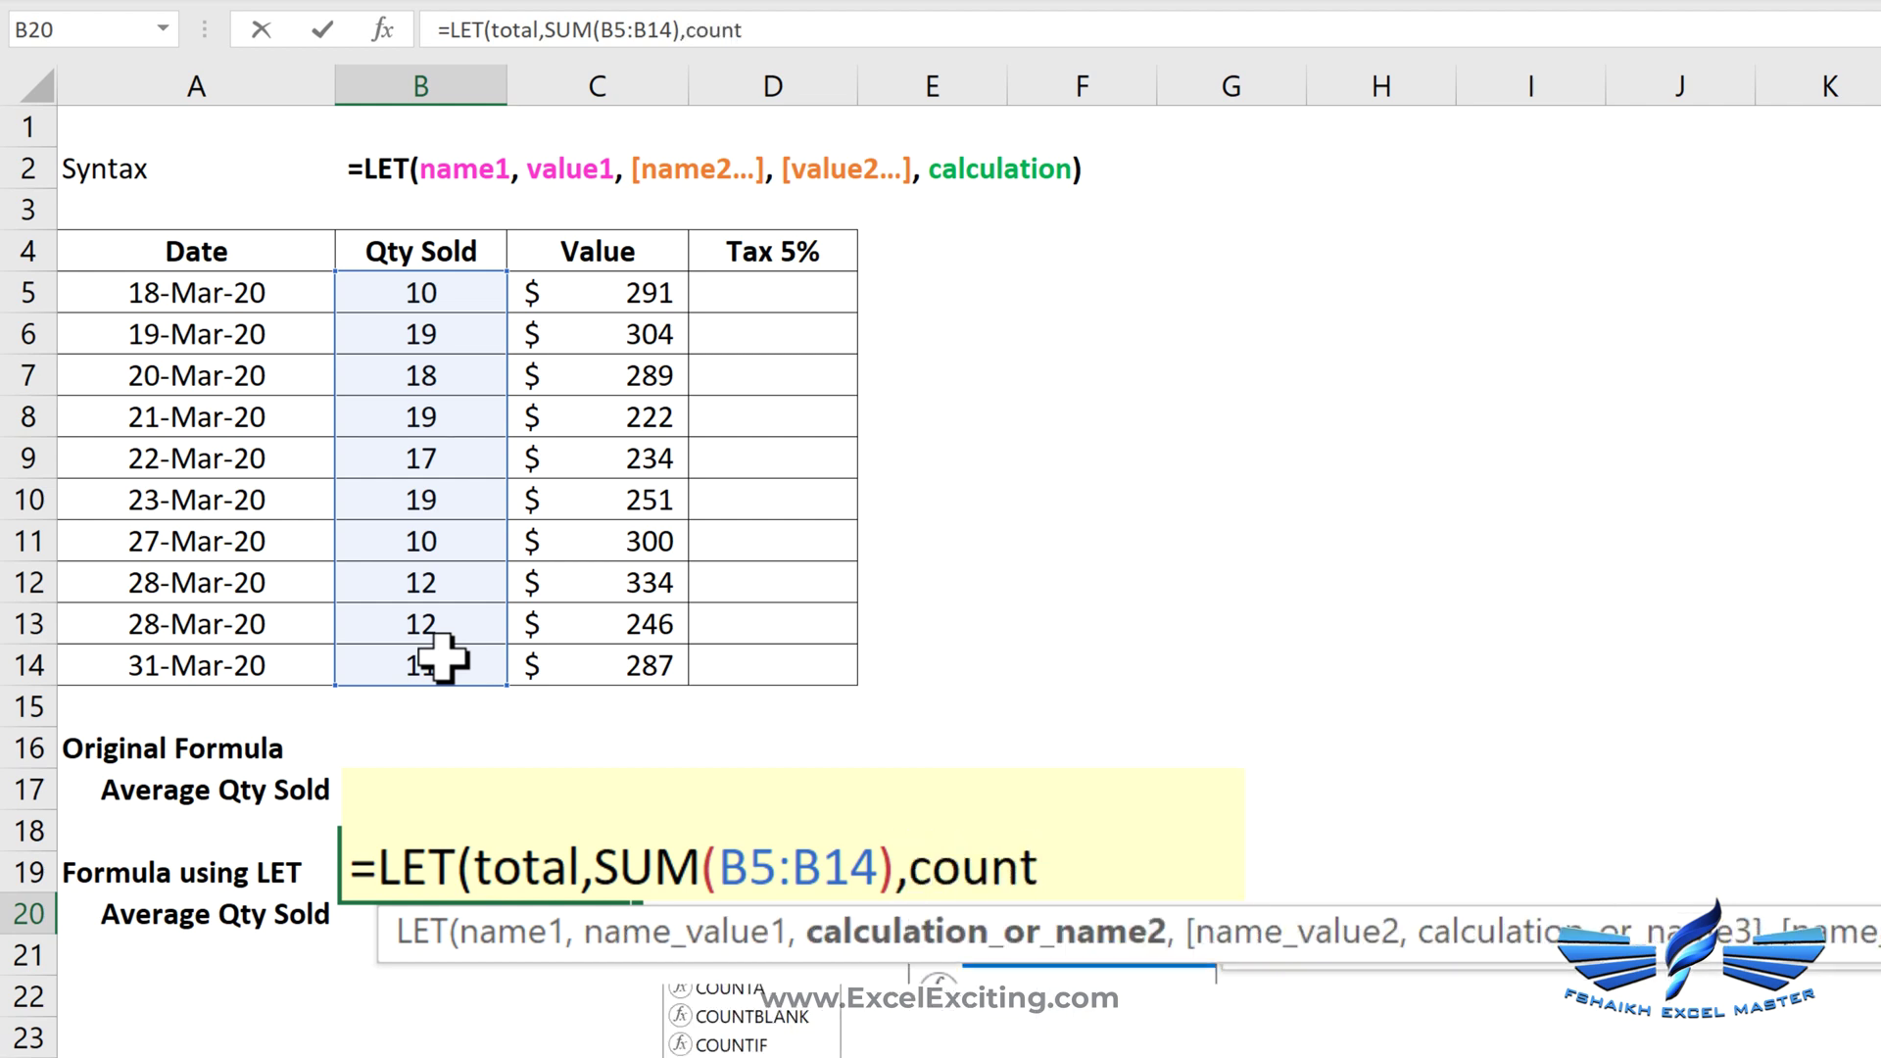
{"action": "type", "text": ",coun"}
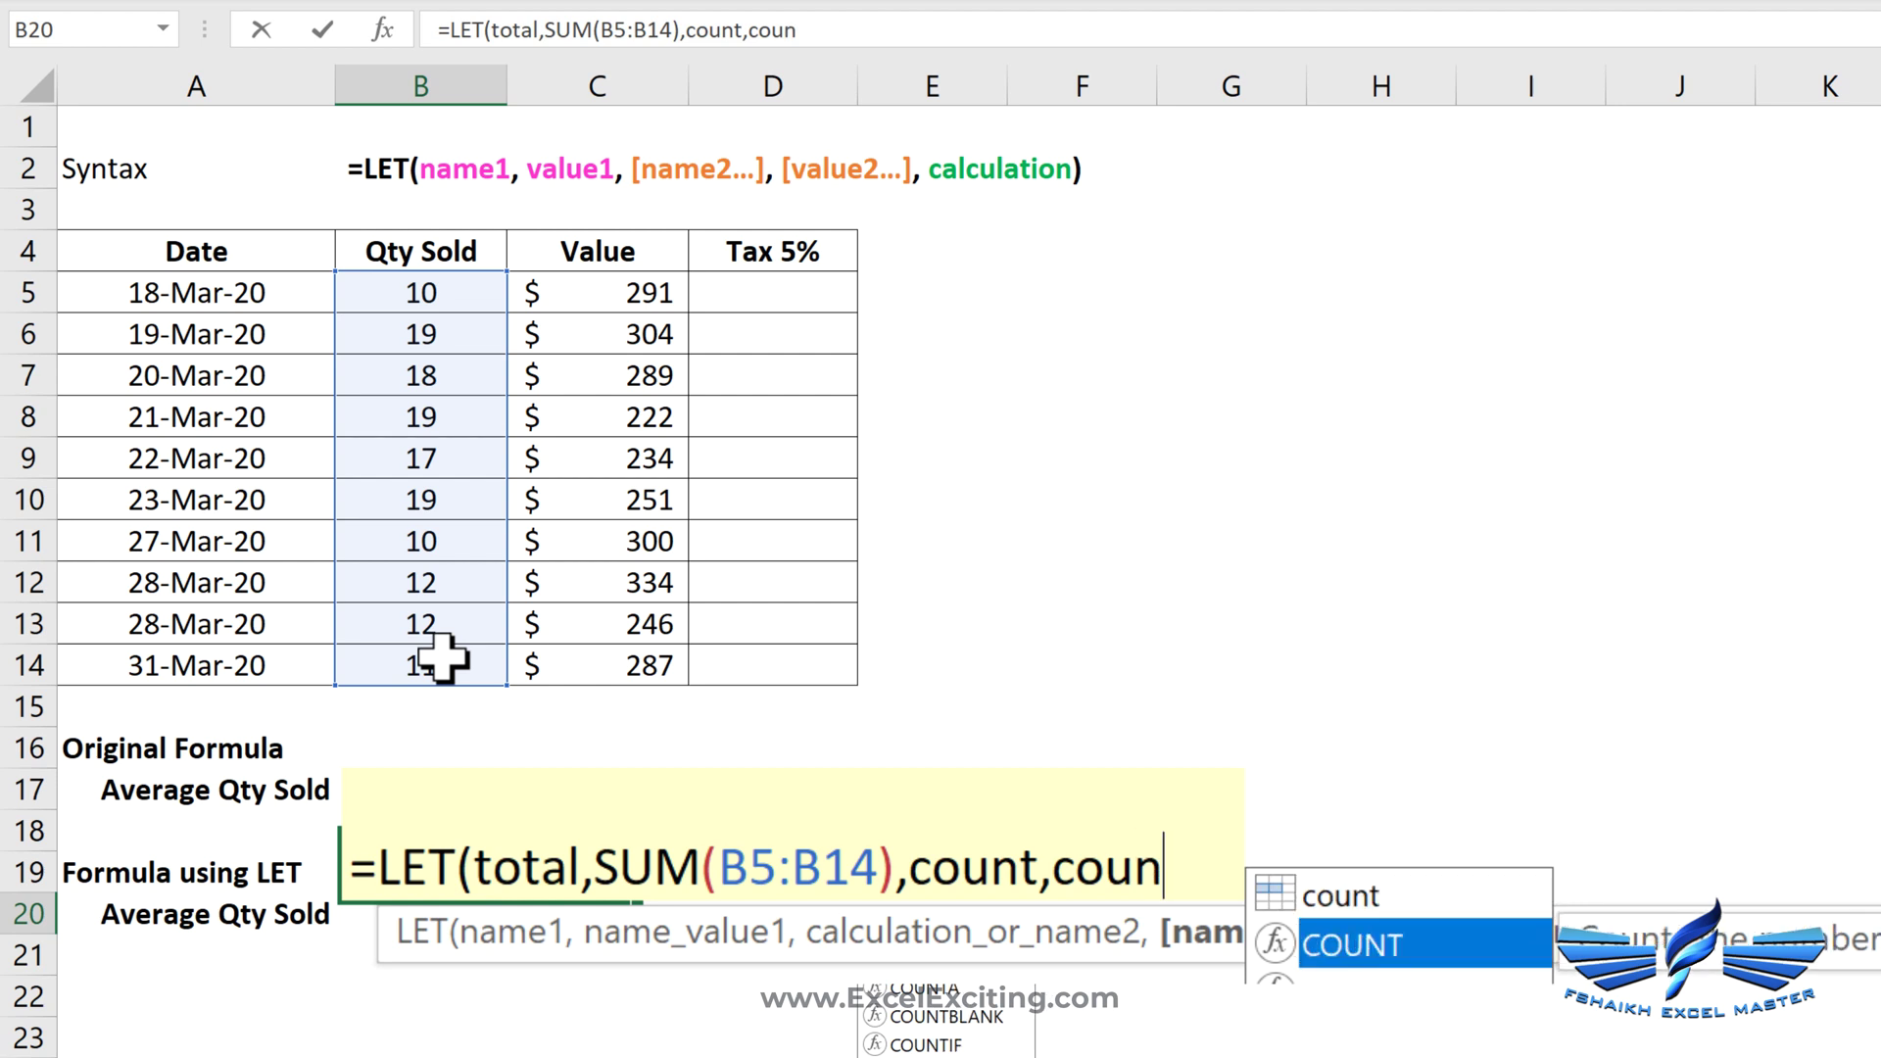
{"action": "key", "text": "Tab"}
{"action": "left_click_drag", "start_coordinate": [412, 294], "coordinate": [397, 667]}
{"action": "type", "text": ")"}
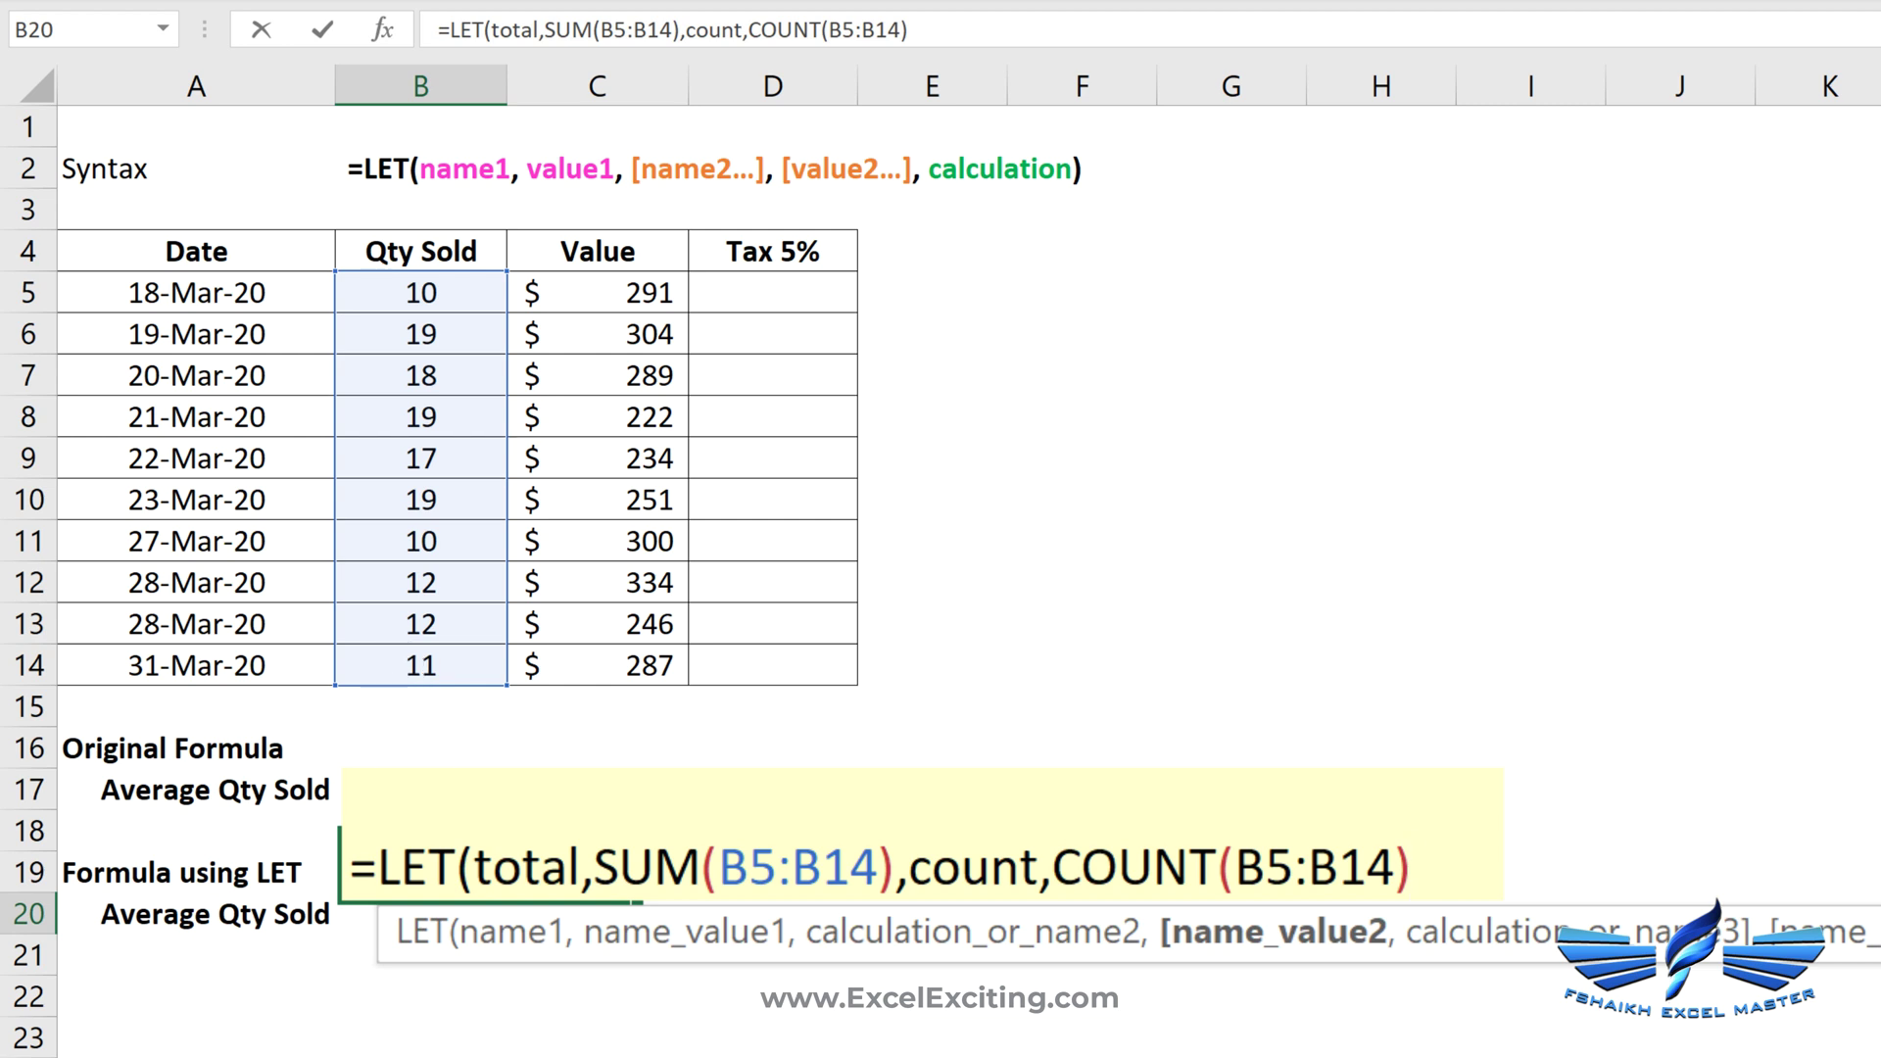
Finish B20's LET with total/count as the calculation, returning 14.70 like B17
{"action": "left_click", "coordinate": [541, 867]}
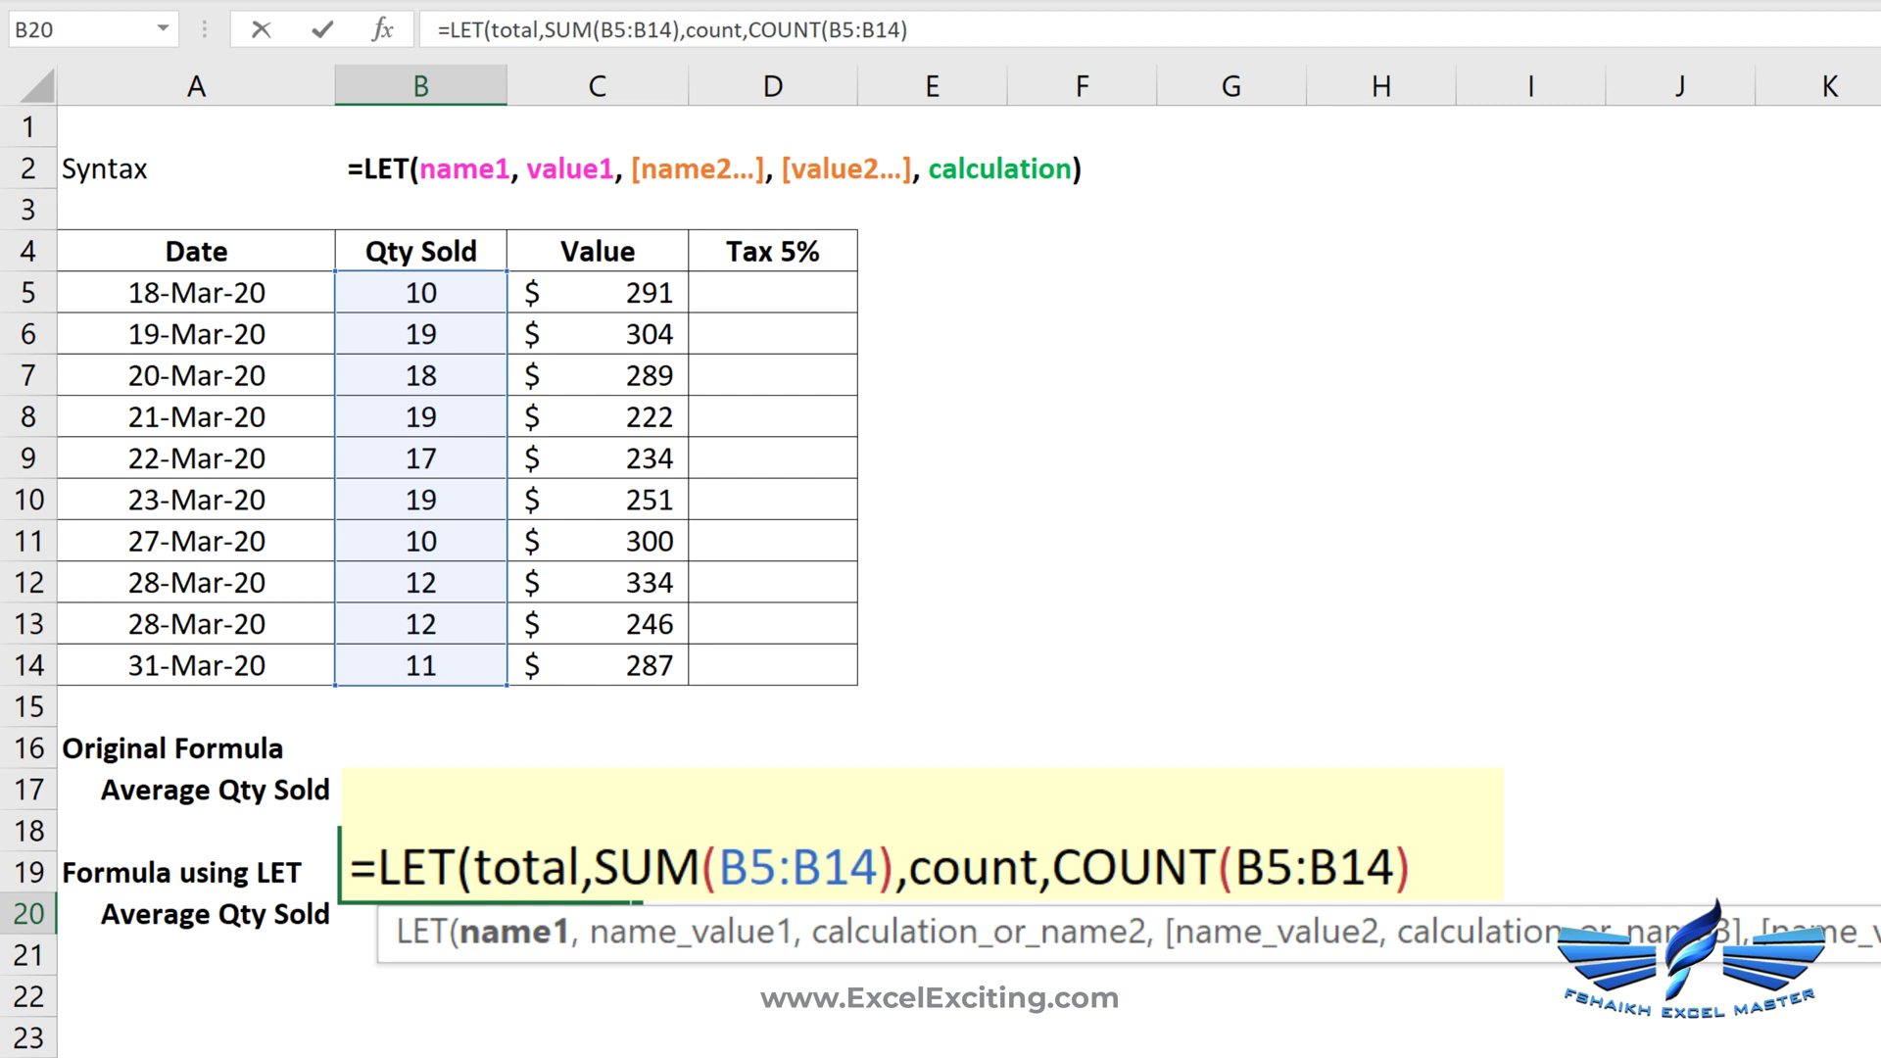
{"action": "left_click", "coordinate": [932, 867]}
{"action": "left_click", "coordinate": [1411, 867]}
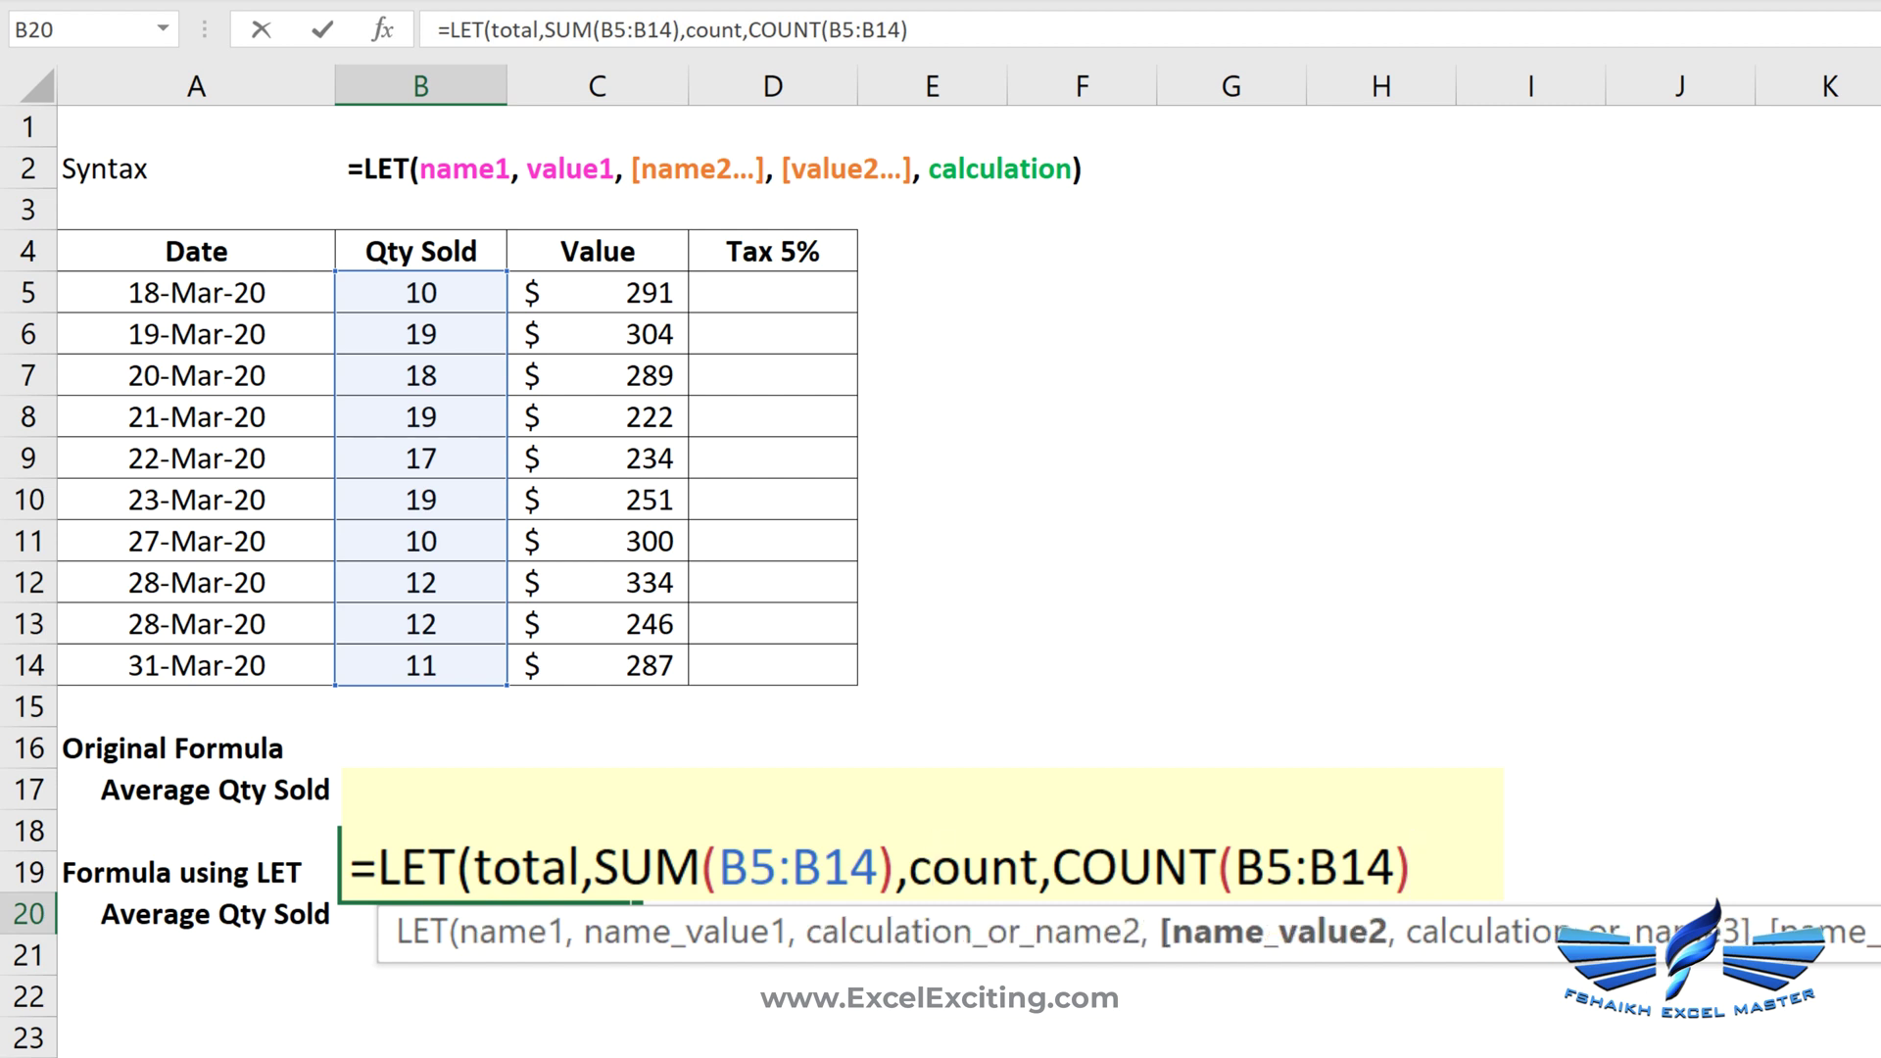
{"action": "type", "text": ","}
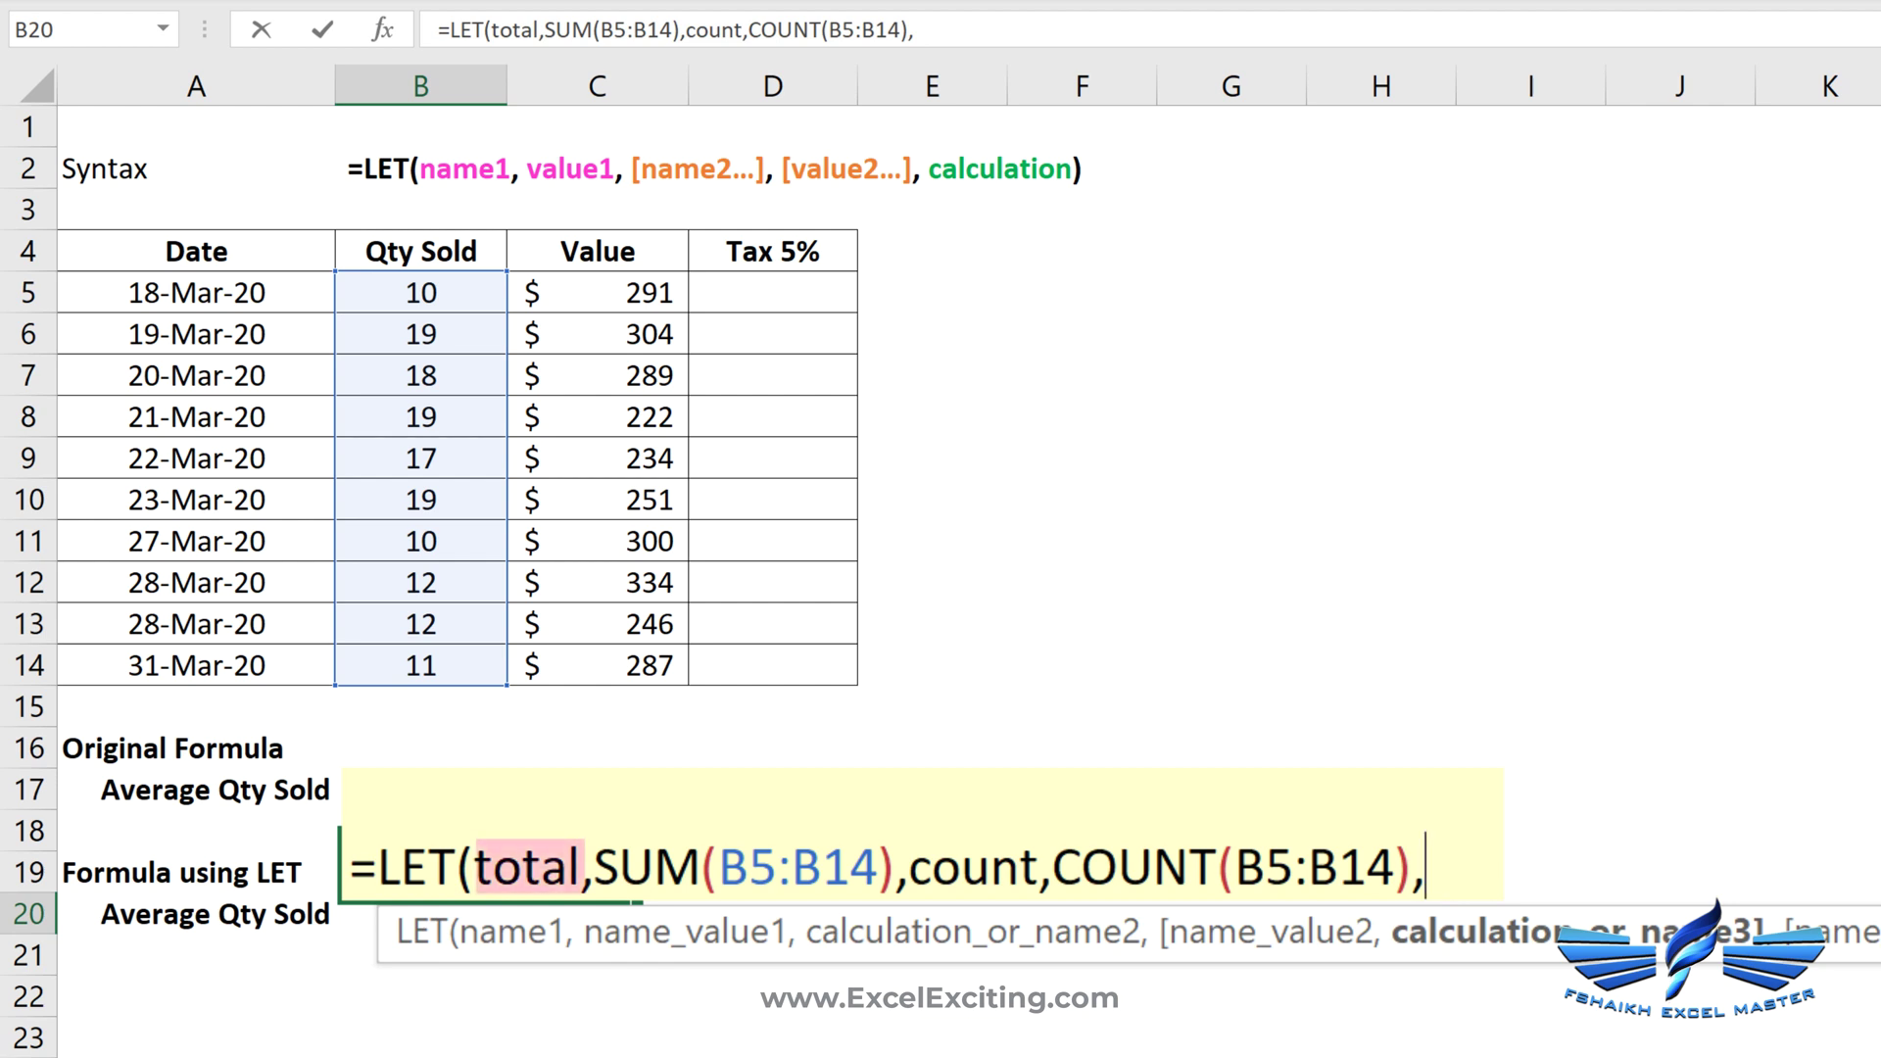
{"action": "type", "text": "total"}
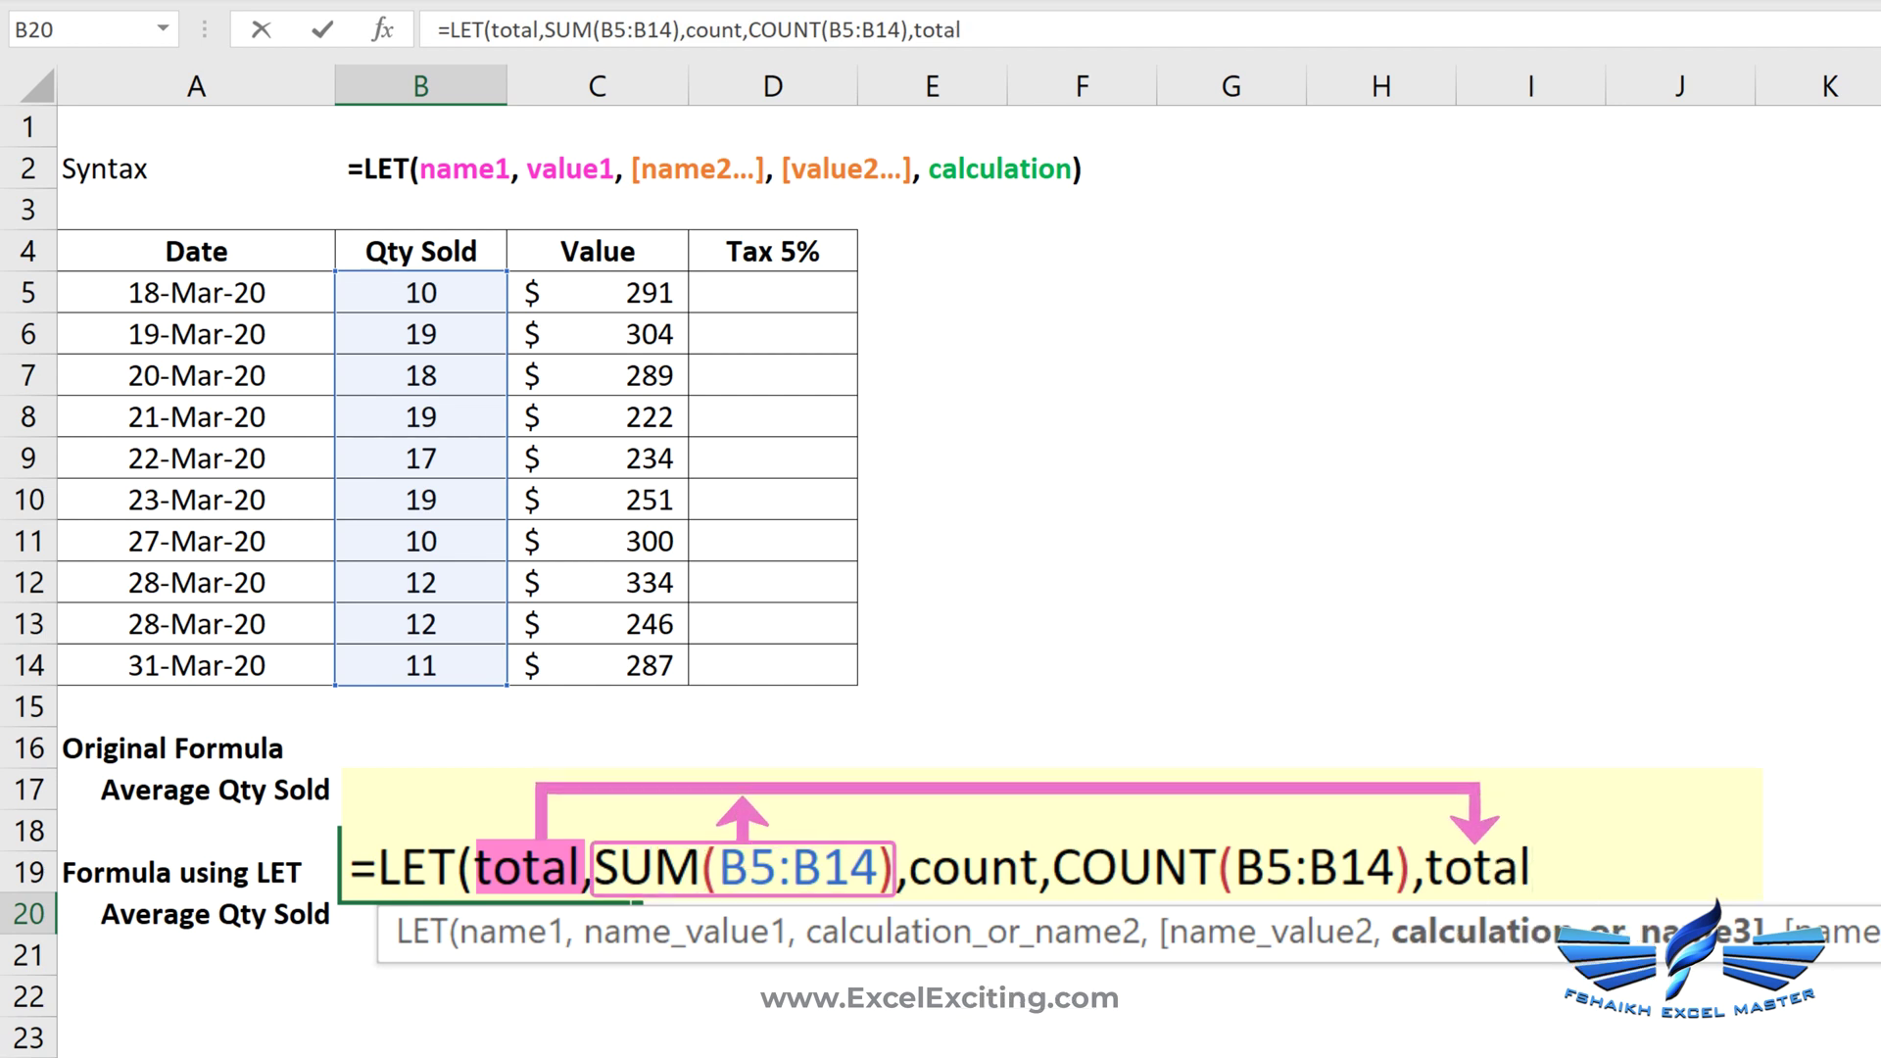
{"action": "type", "text": "/coun"}
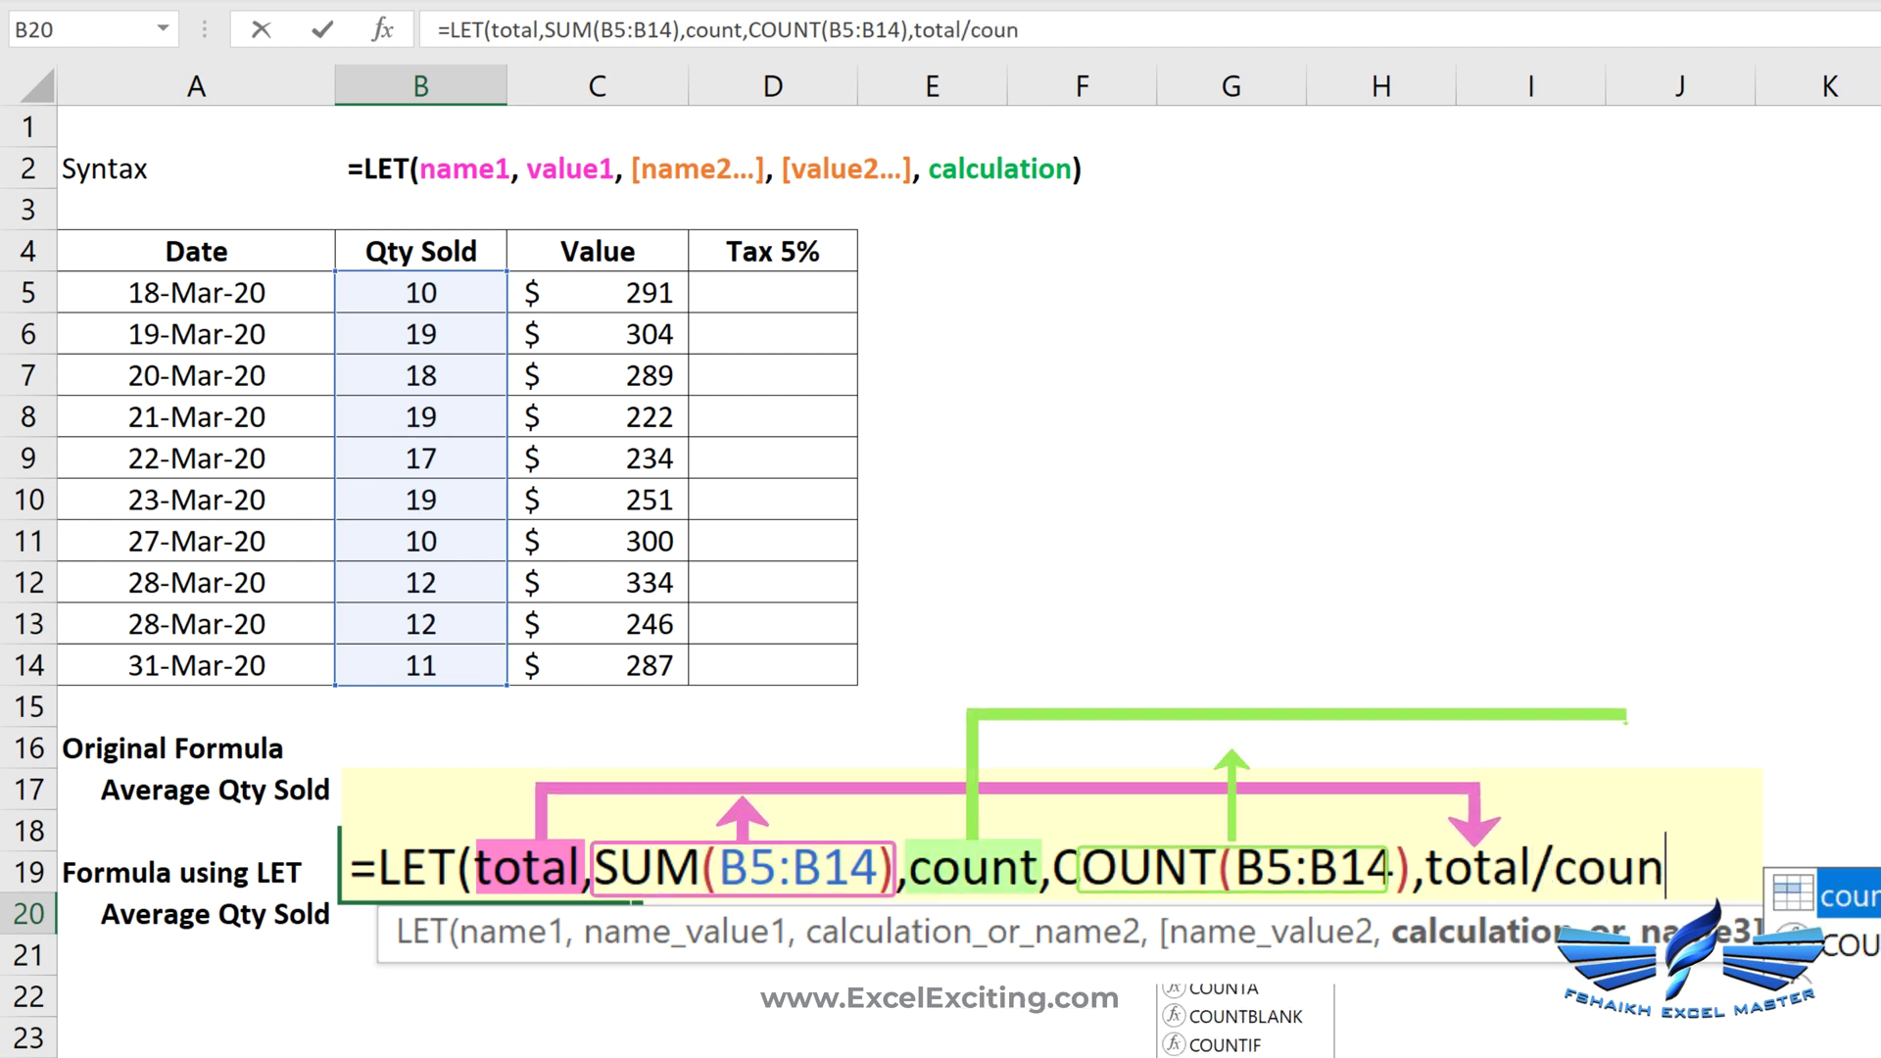
{"action": "type", "text": "t)"}
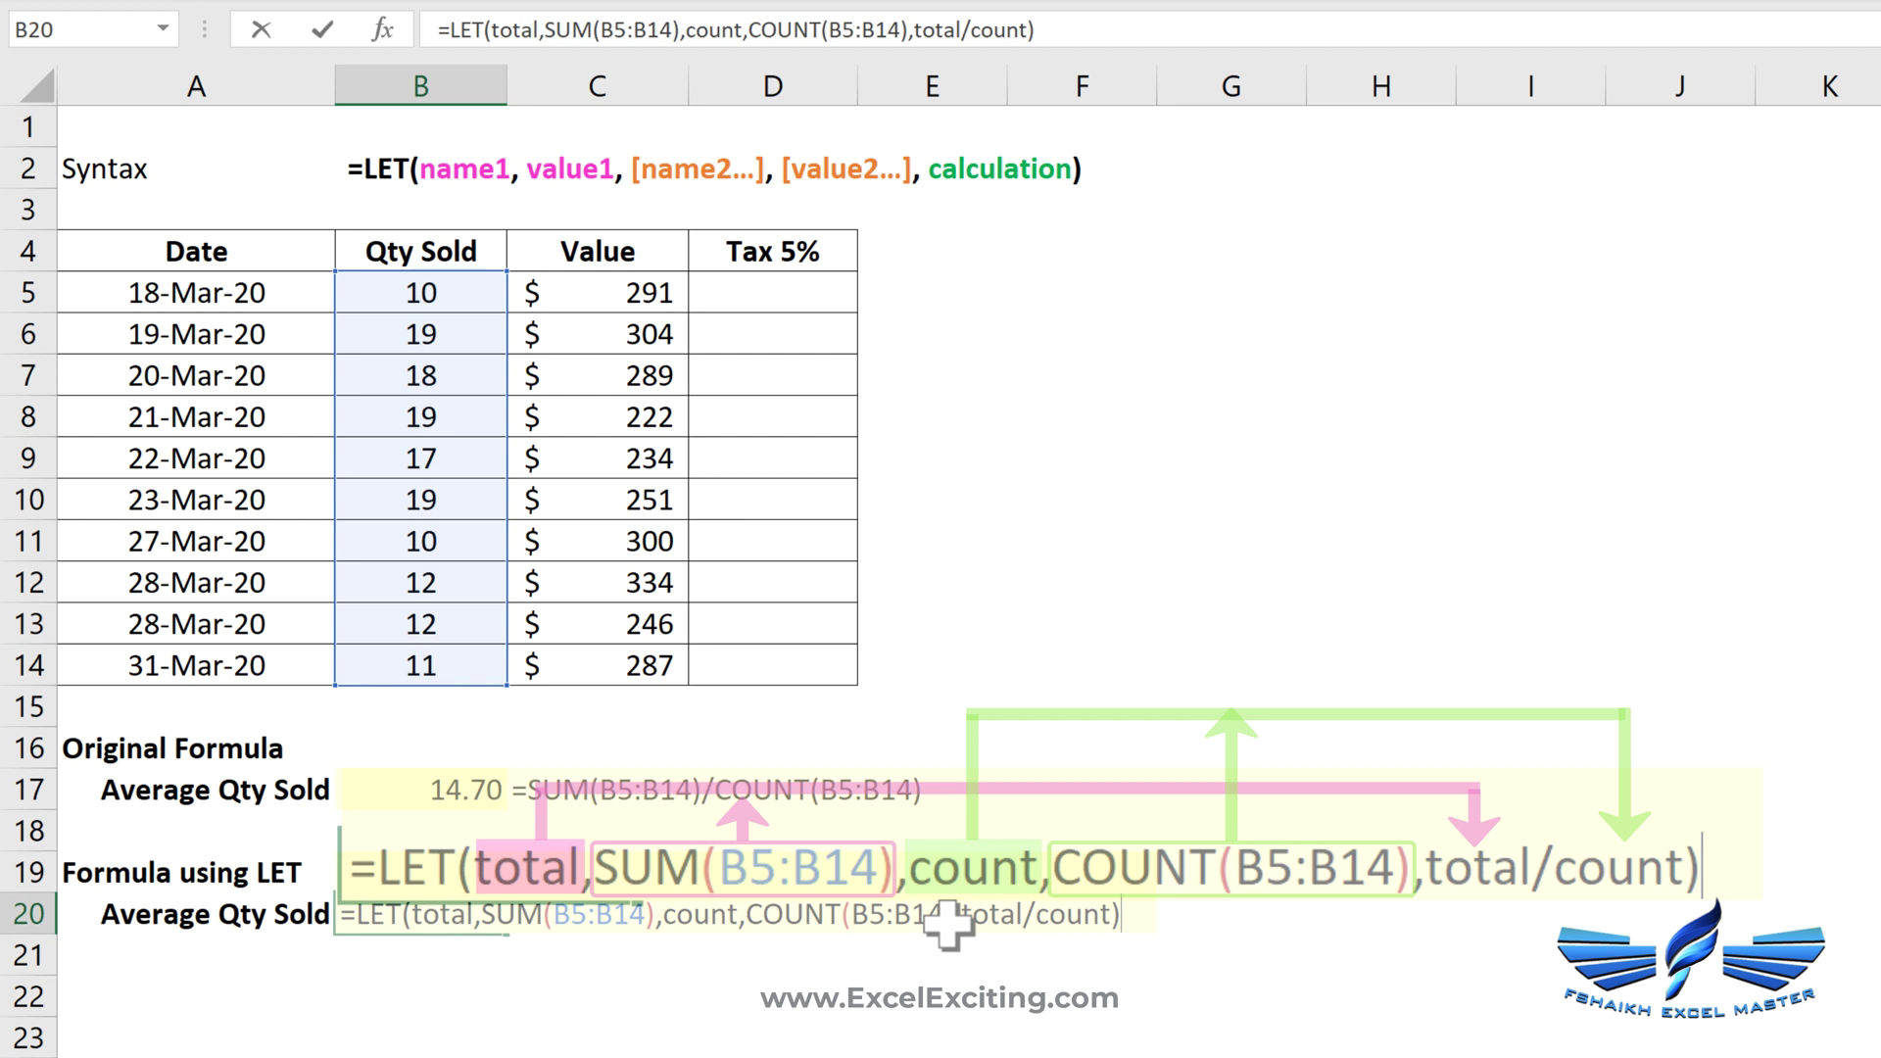
{"action": "key", "text": "Return"}
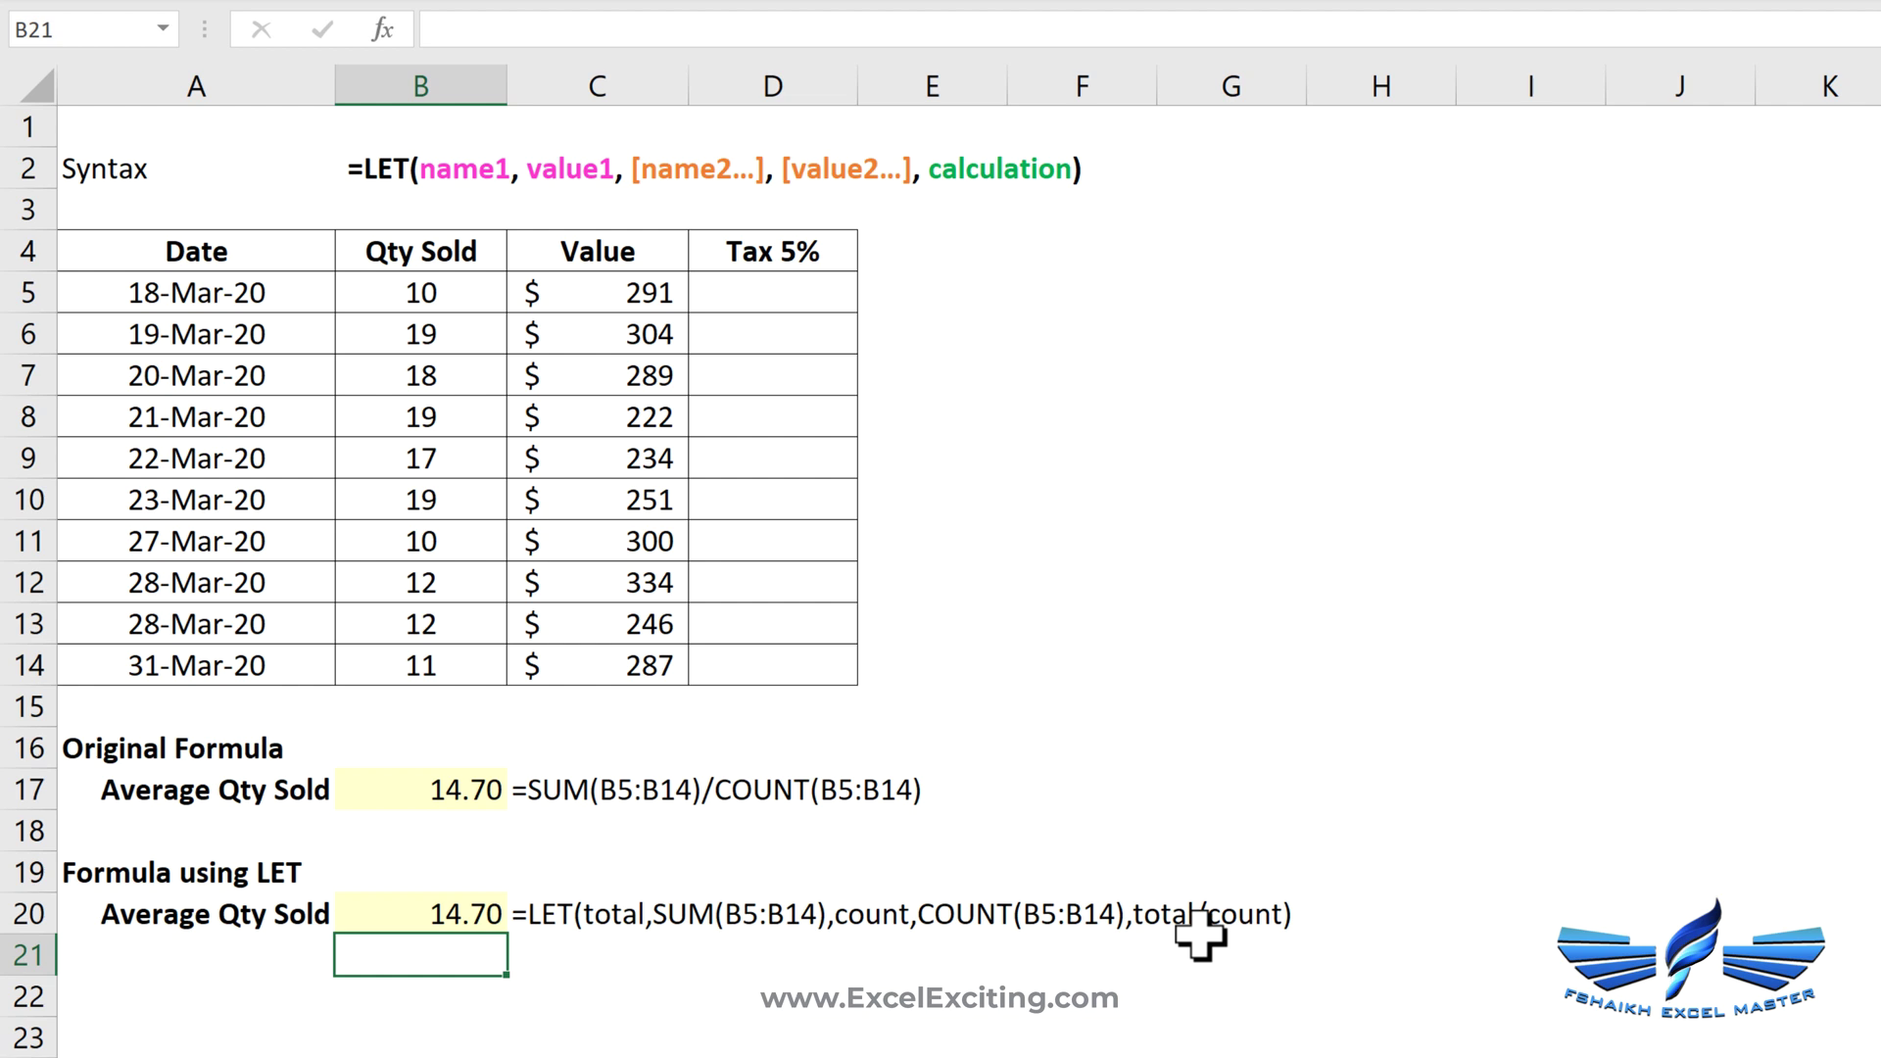
Enter =LET(tax,5%,C5*tax) in D5, giving $14.55
{"action": "left_click", "coordinate": [779, 297]}
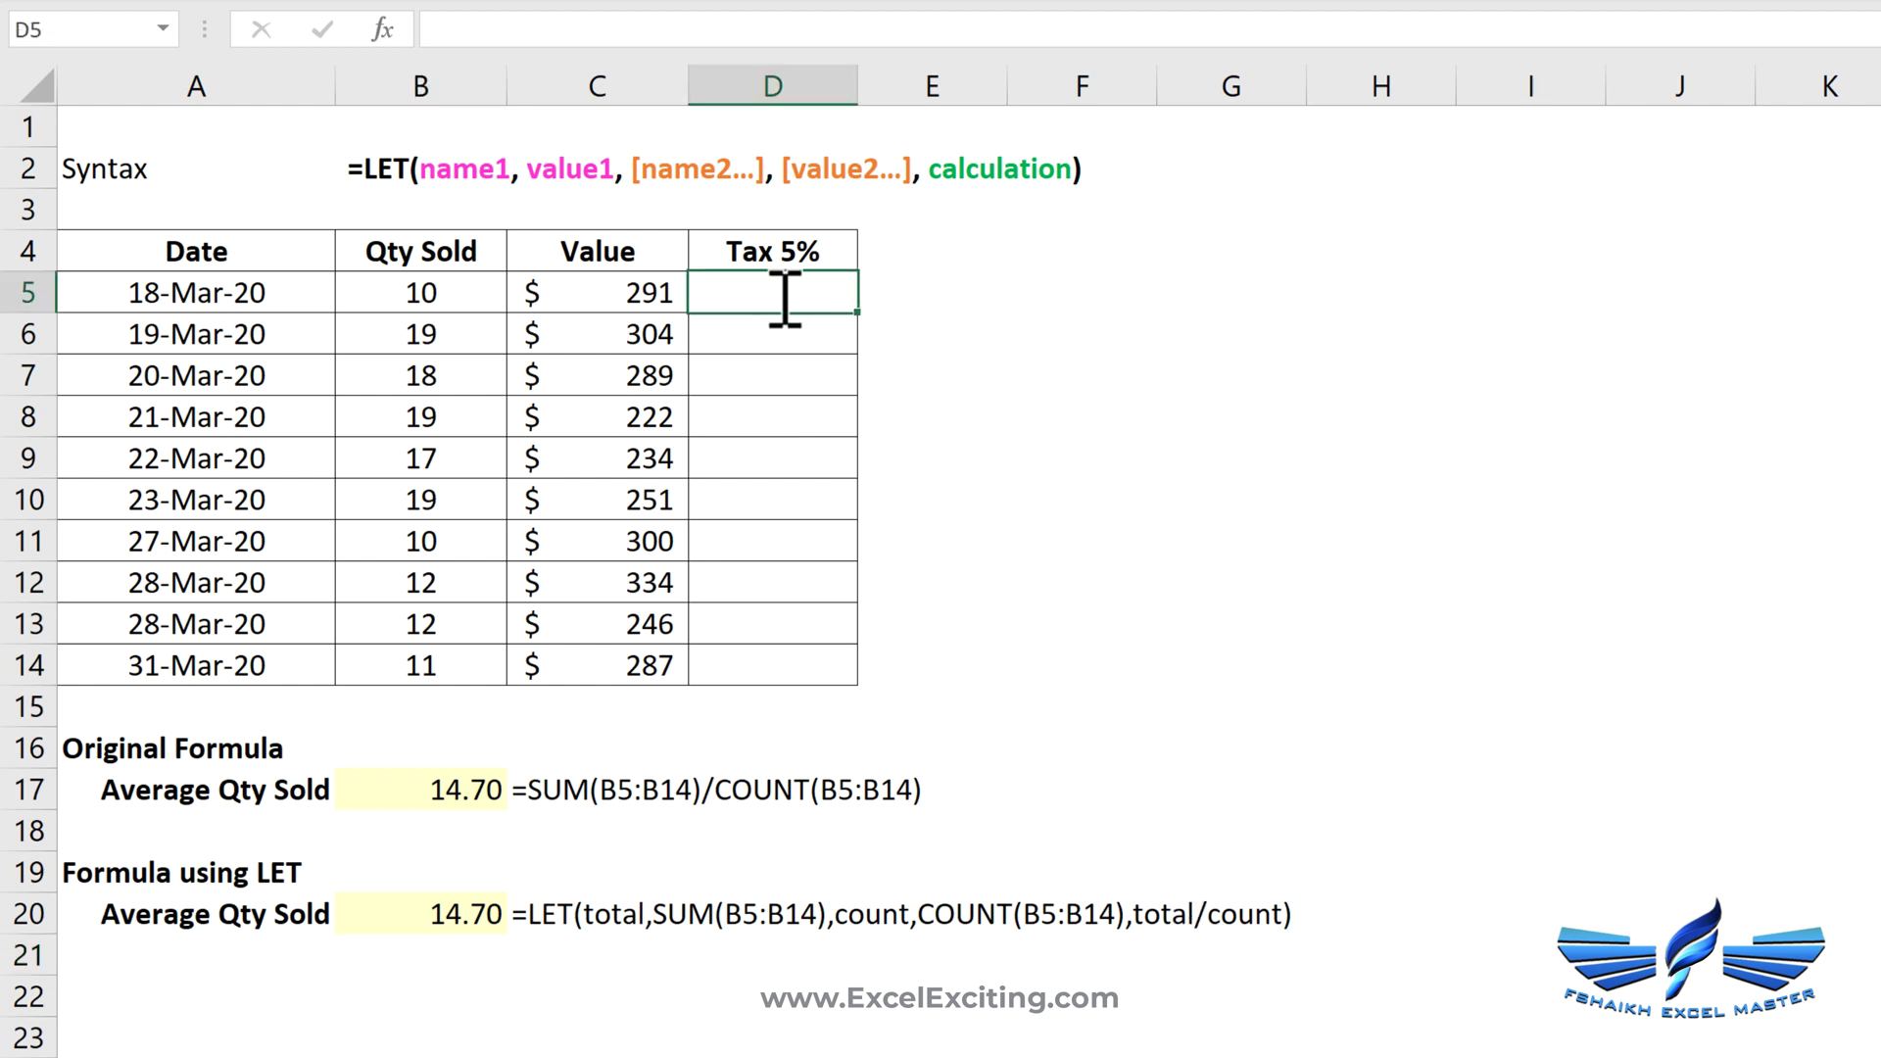
{"action": "type", "text": "=let"}
{"action": "key", "text": "Tab"}
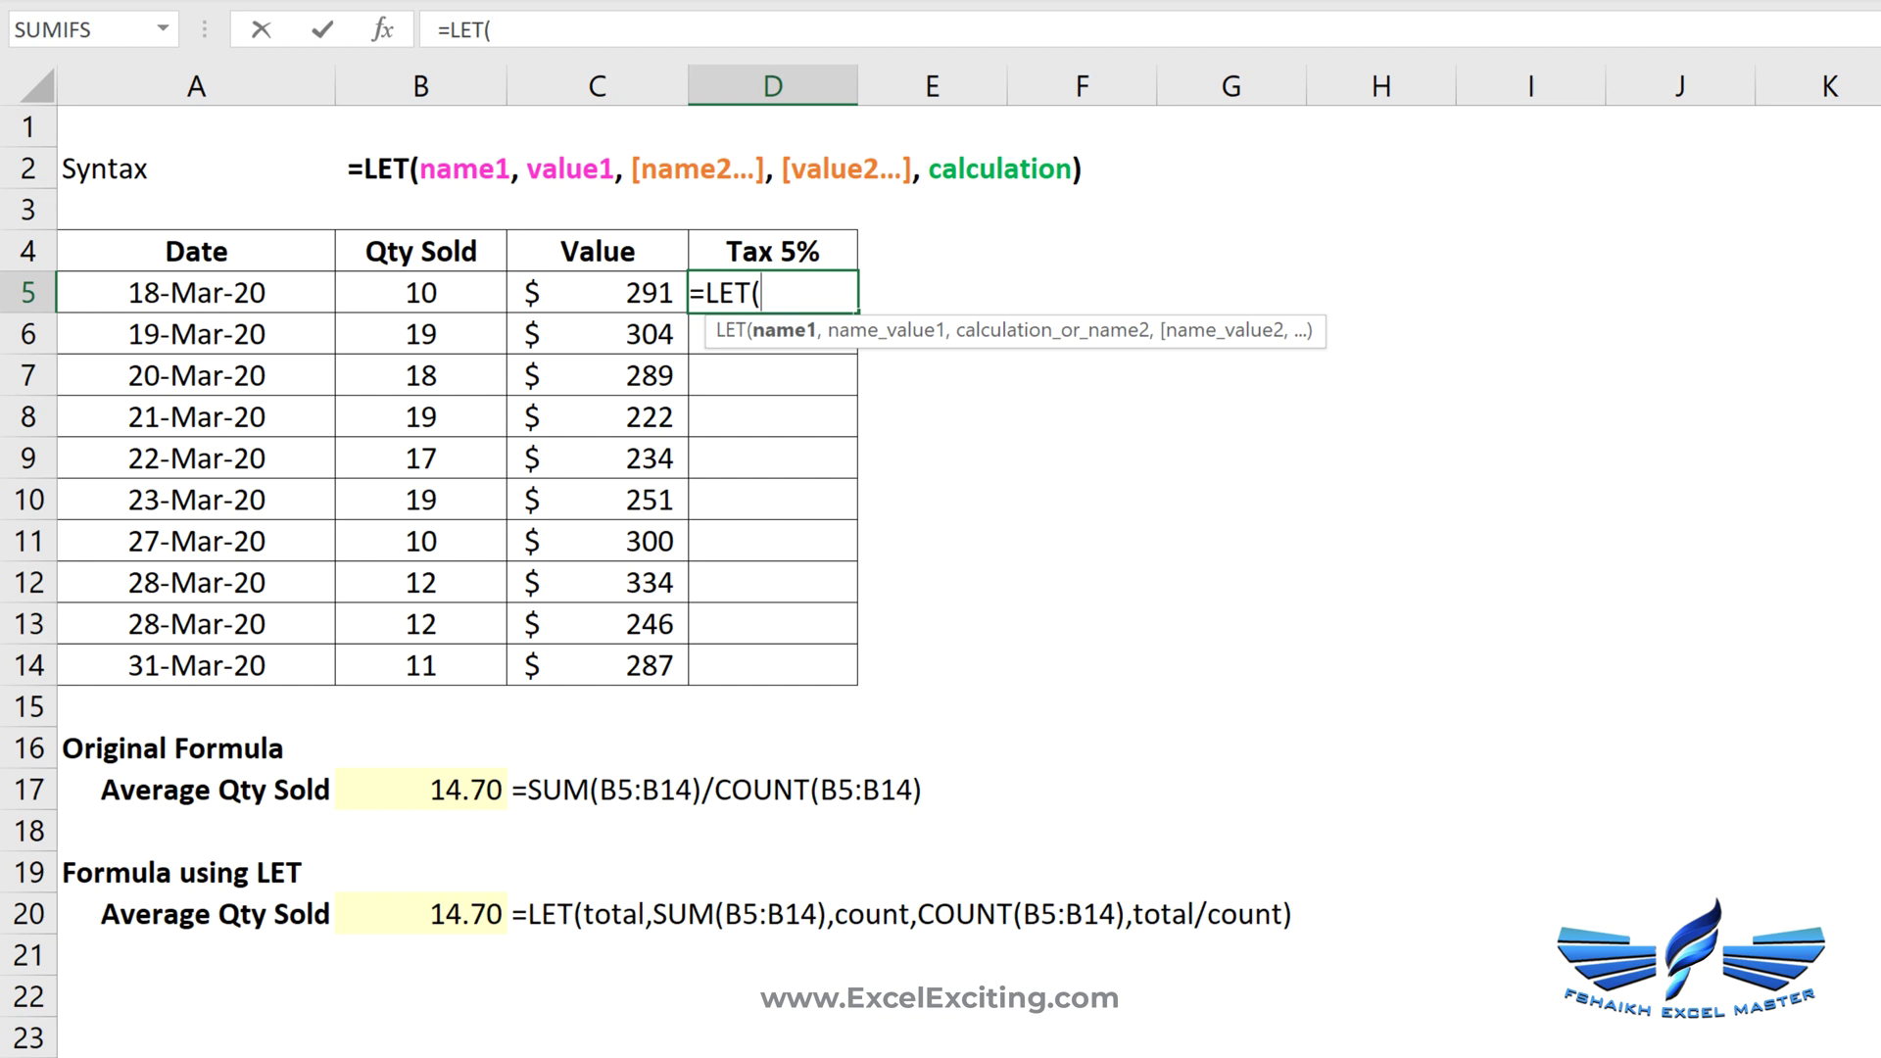
{"action": "type", "text": "tax,5%"}
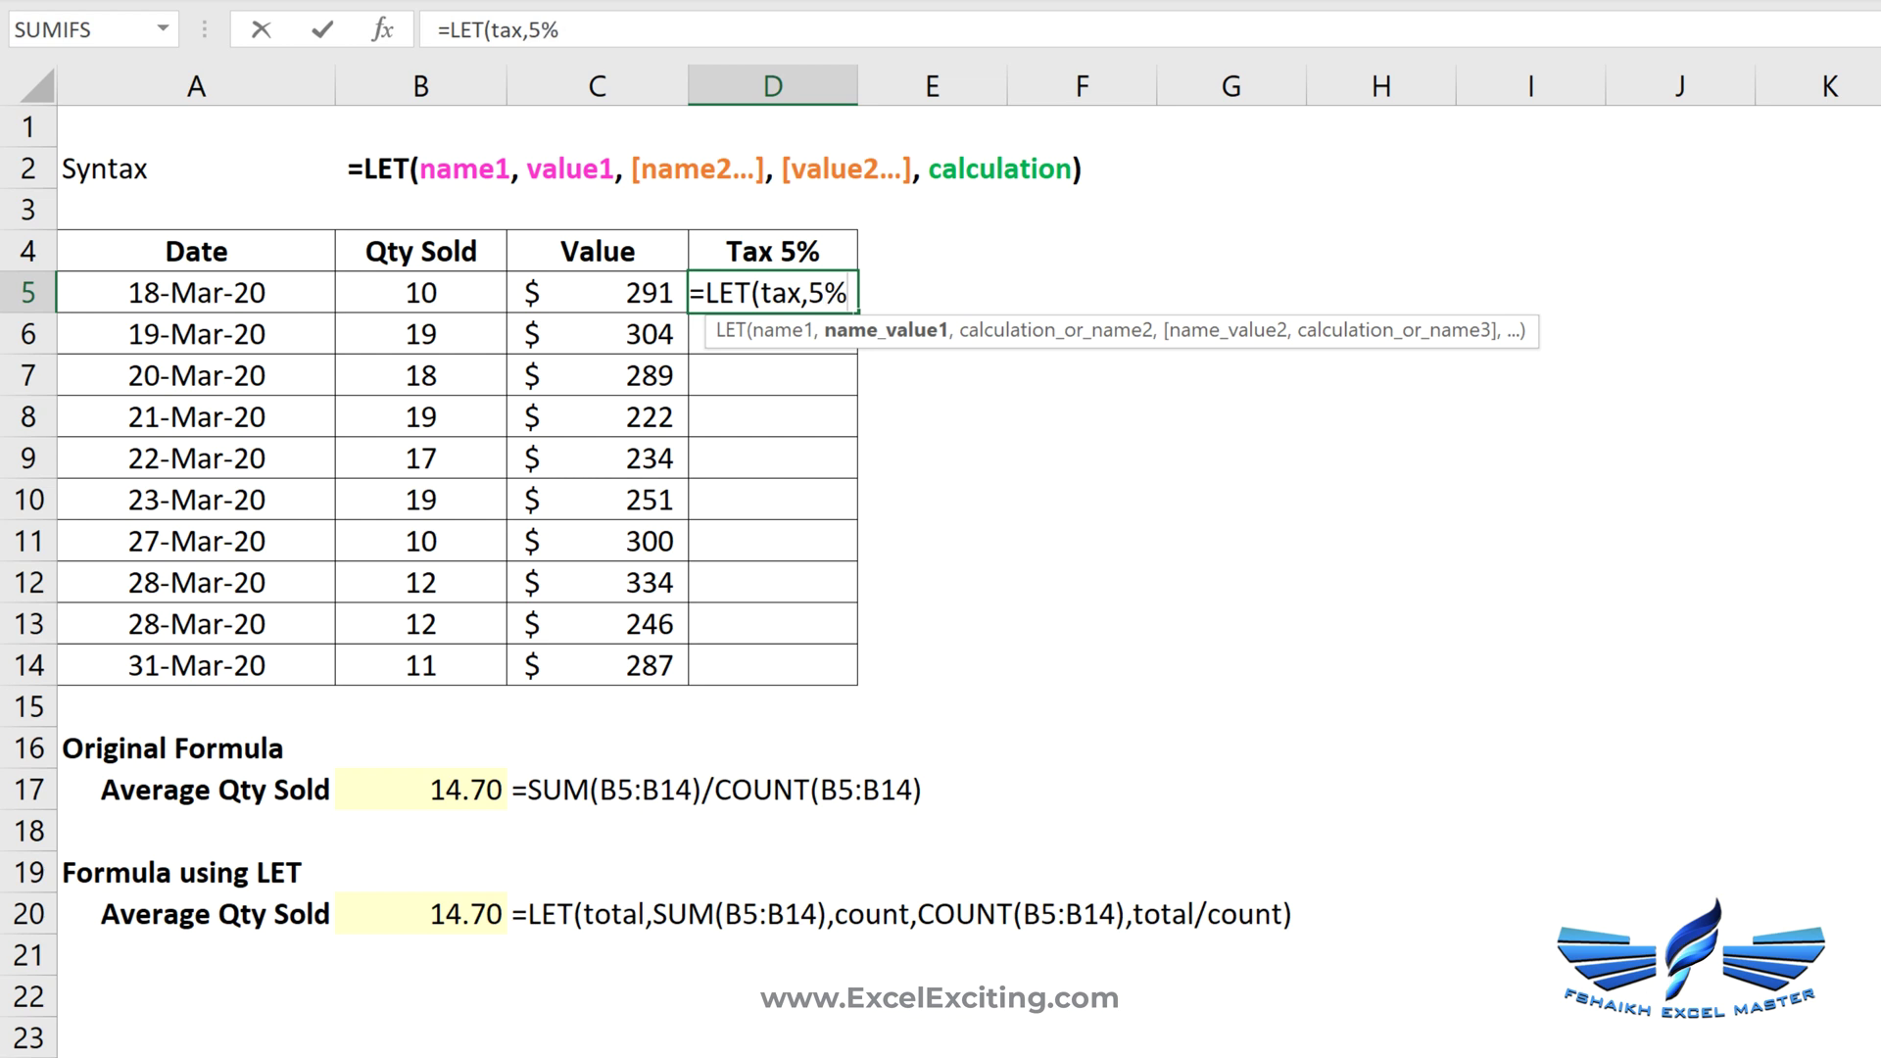
{"action": "type", "text": ","}
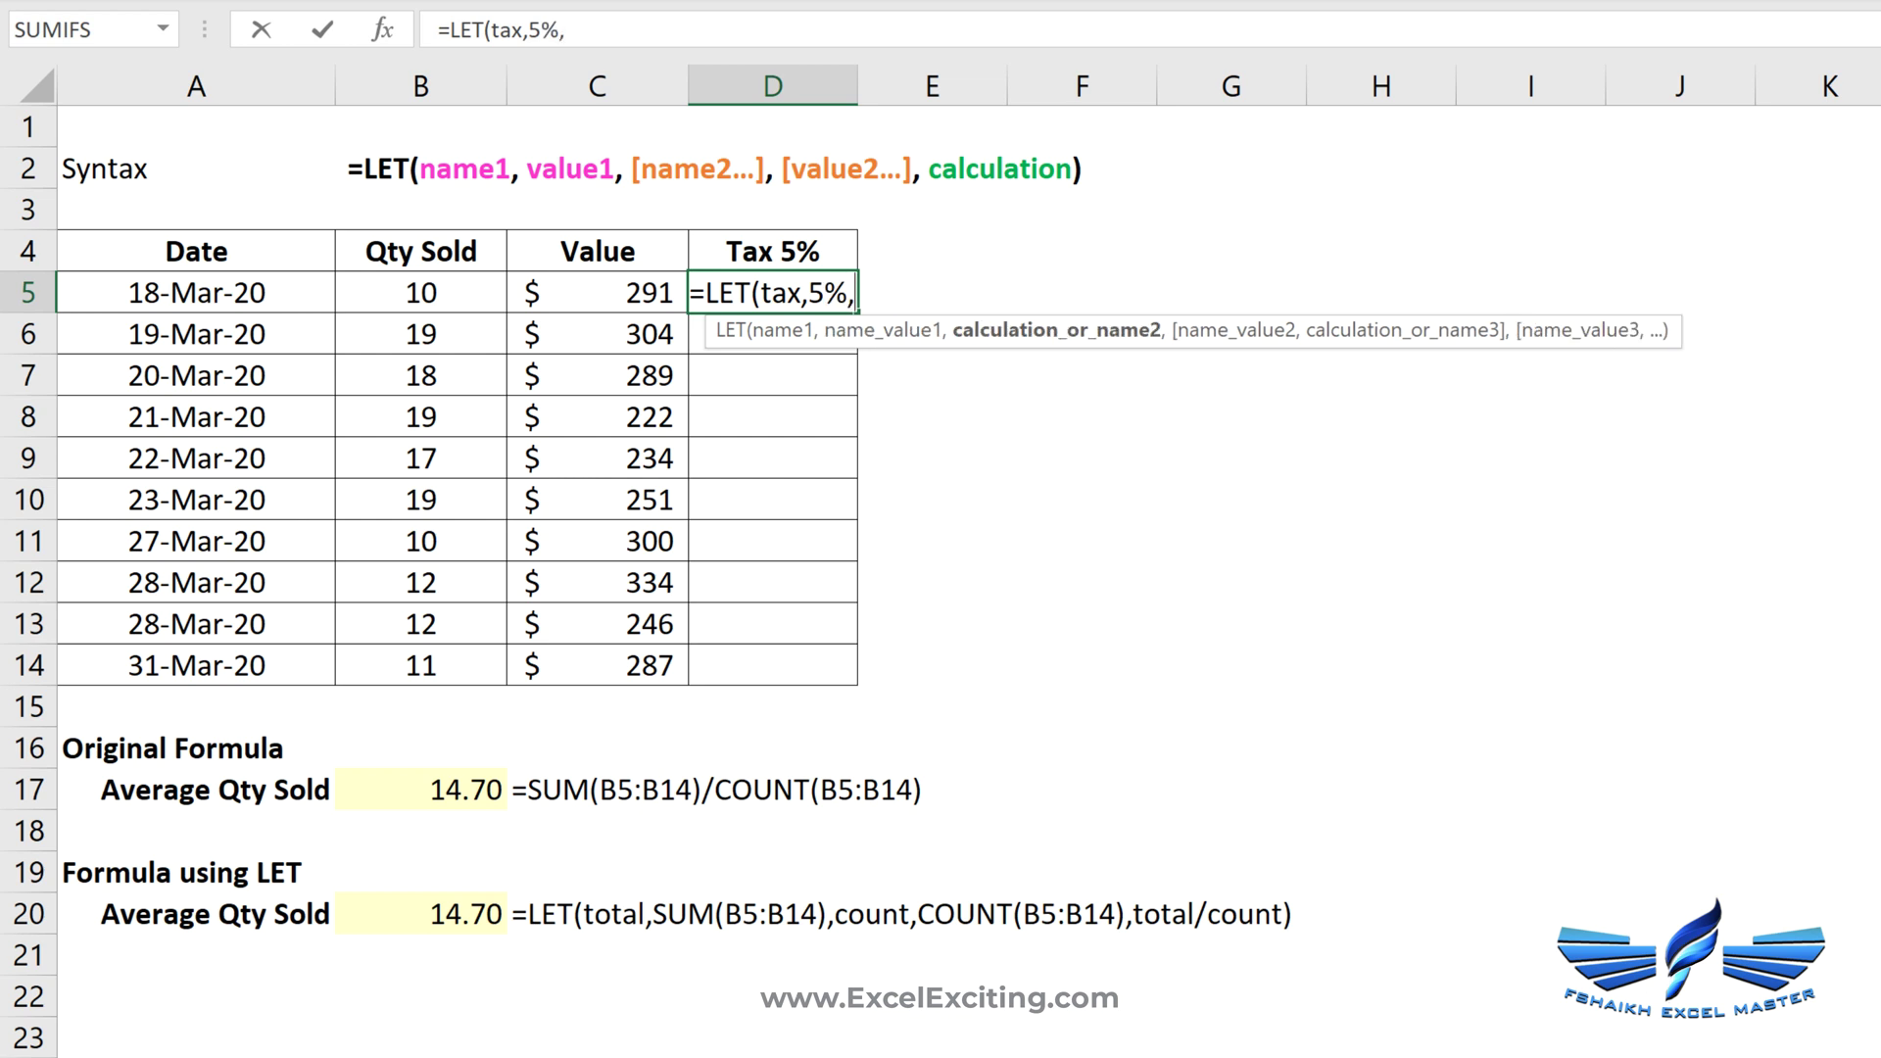
{"action": "left_click", "coordinate": [597, 292]}
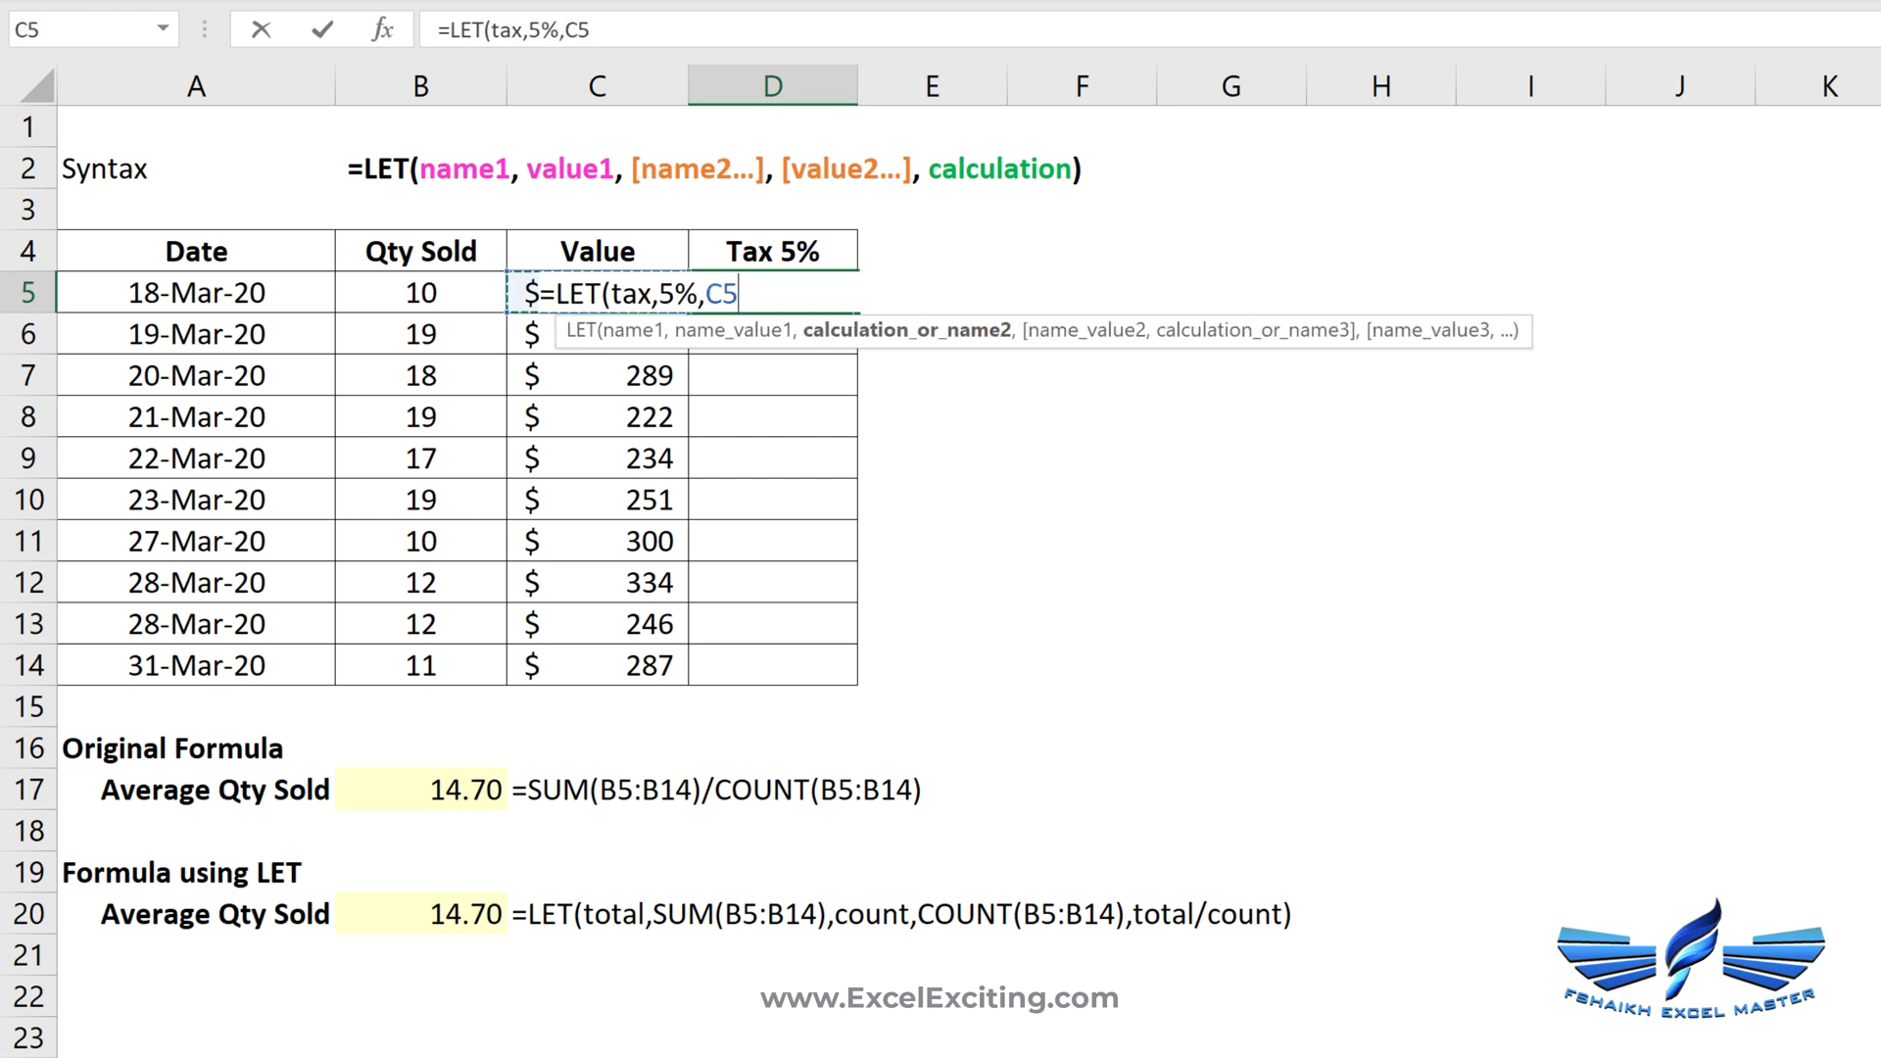
{"action": "type", "text": "*"}
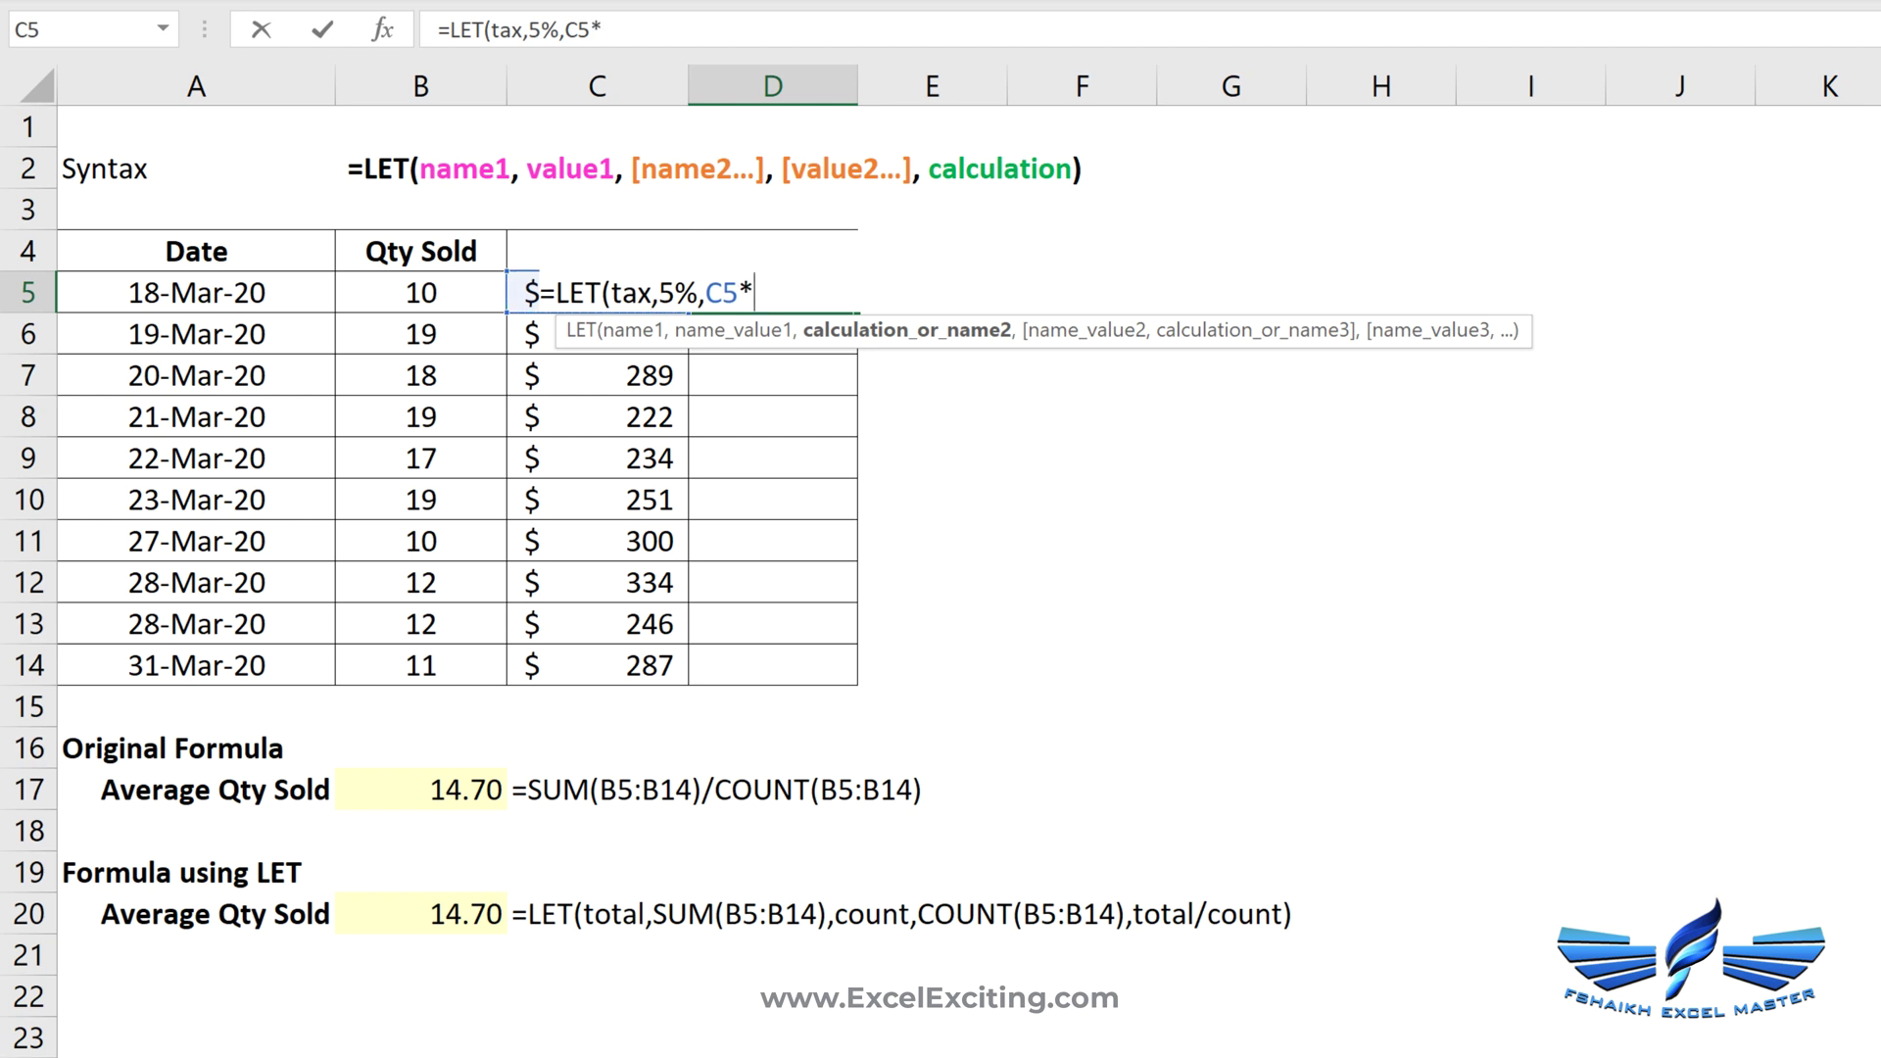
{"action": "type", "text": "tax"}
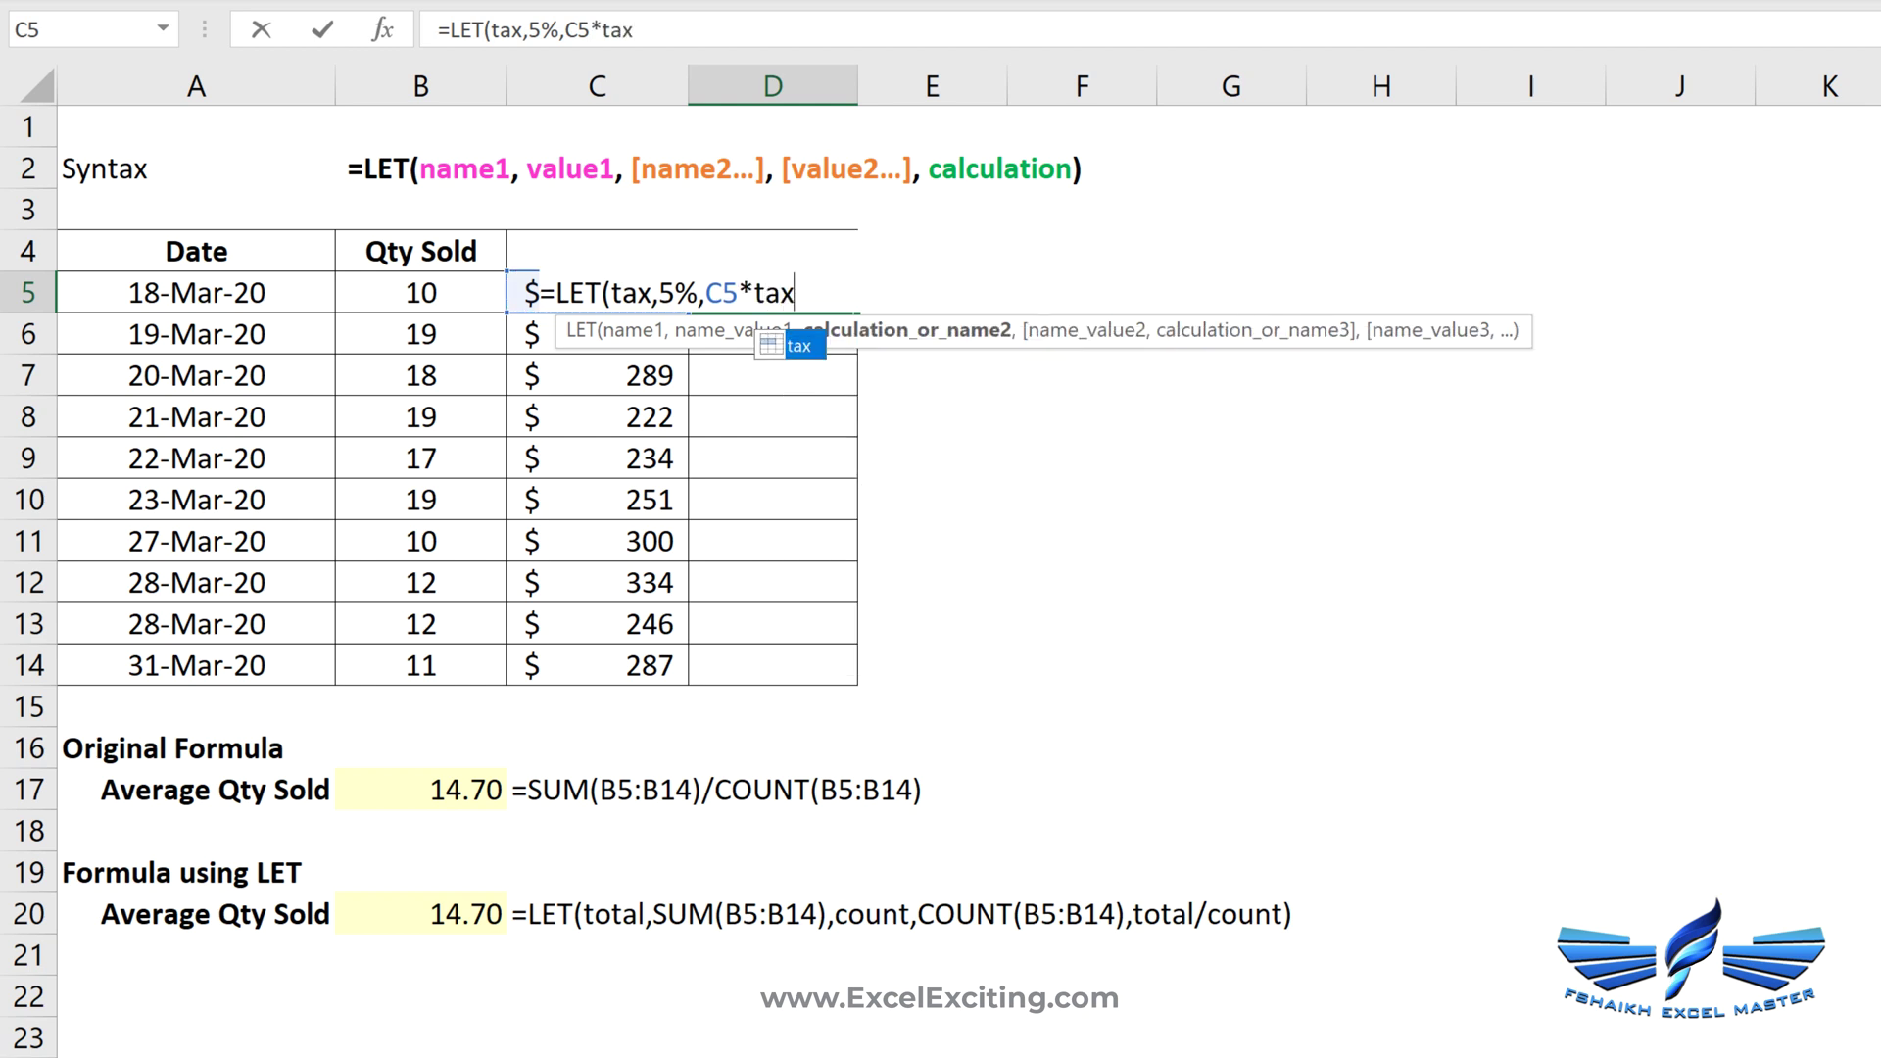
{"action": "type", "text": ")"}
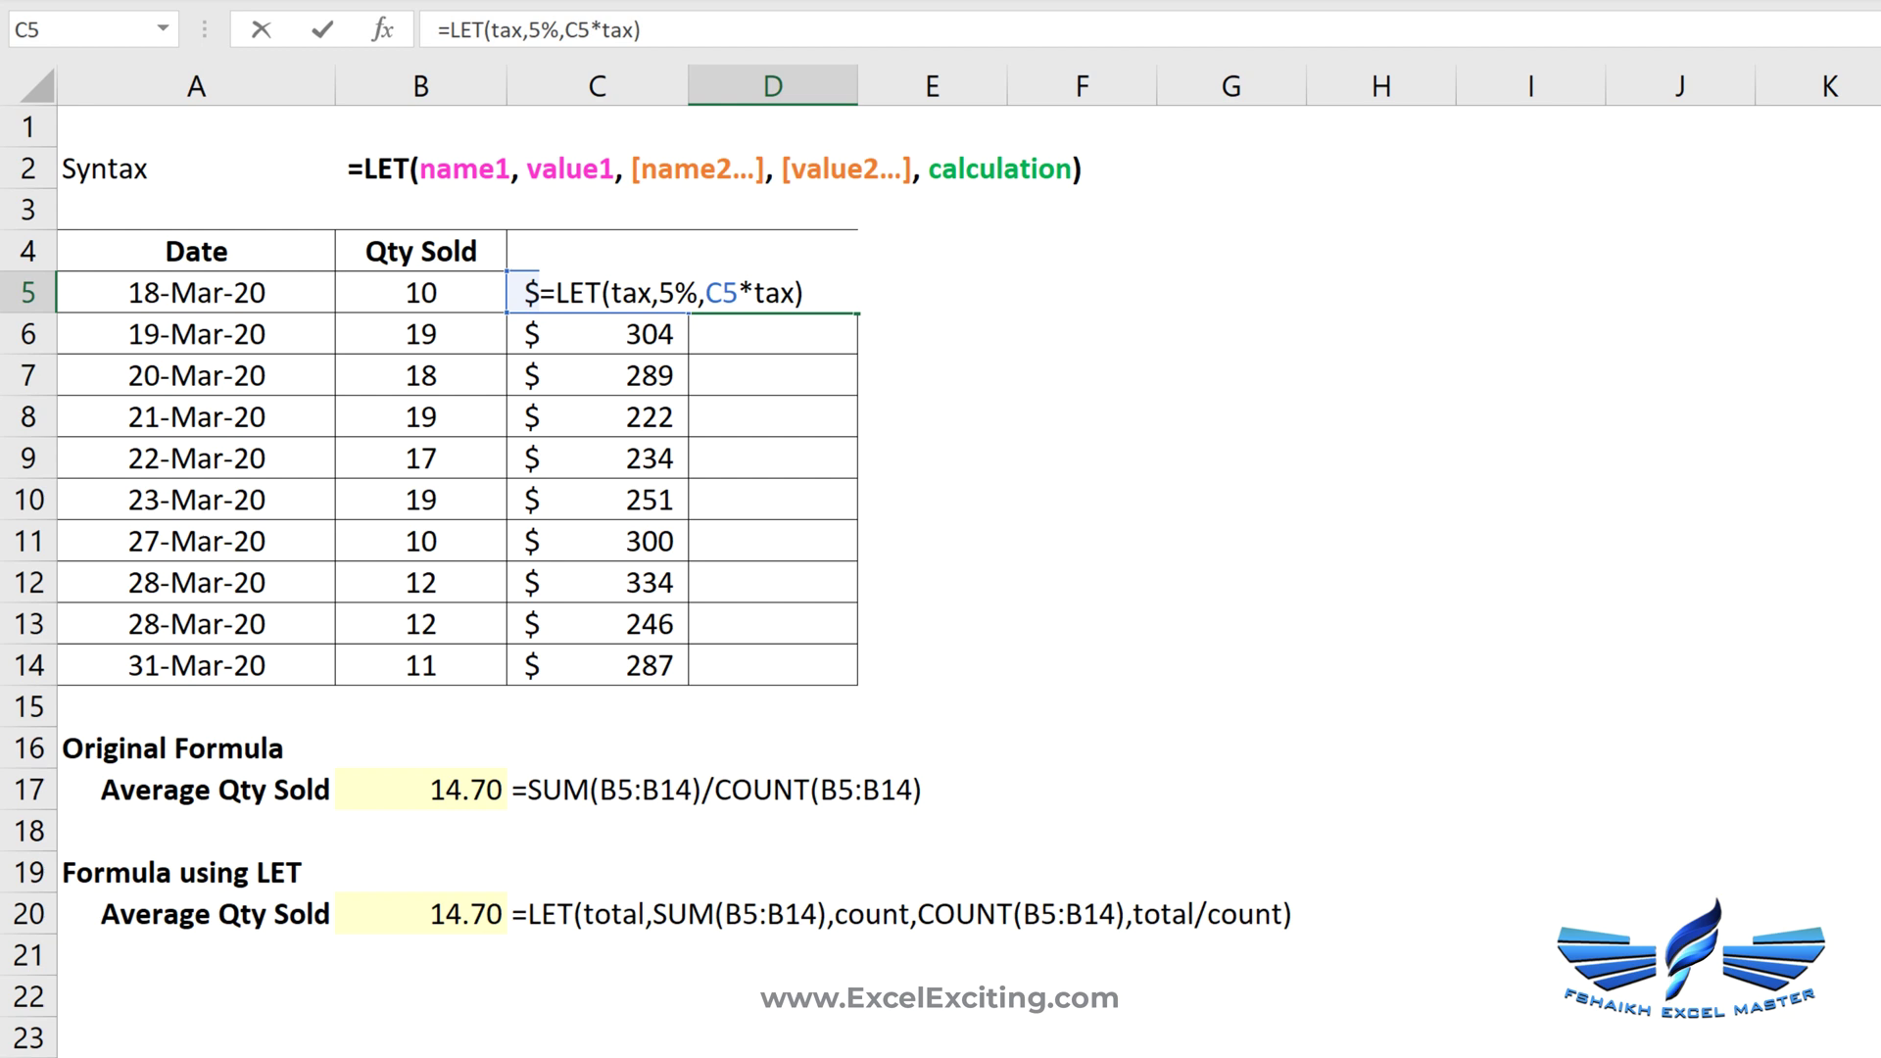
{"action": "key", "text": "Return"}
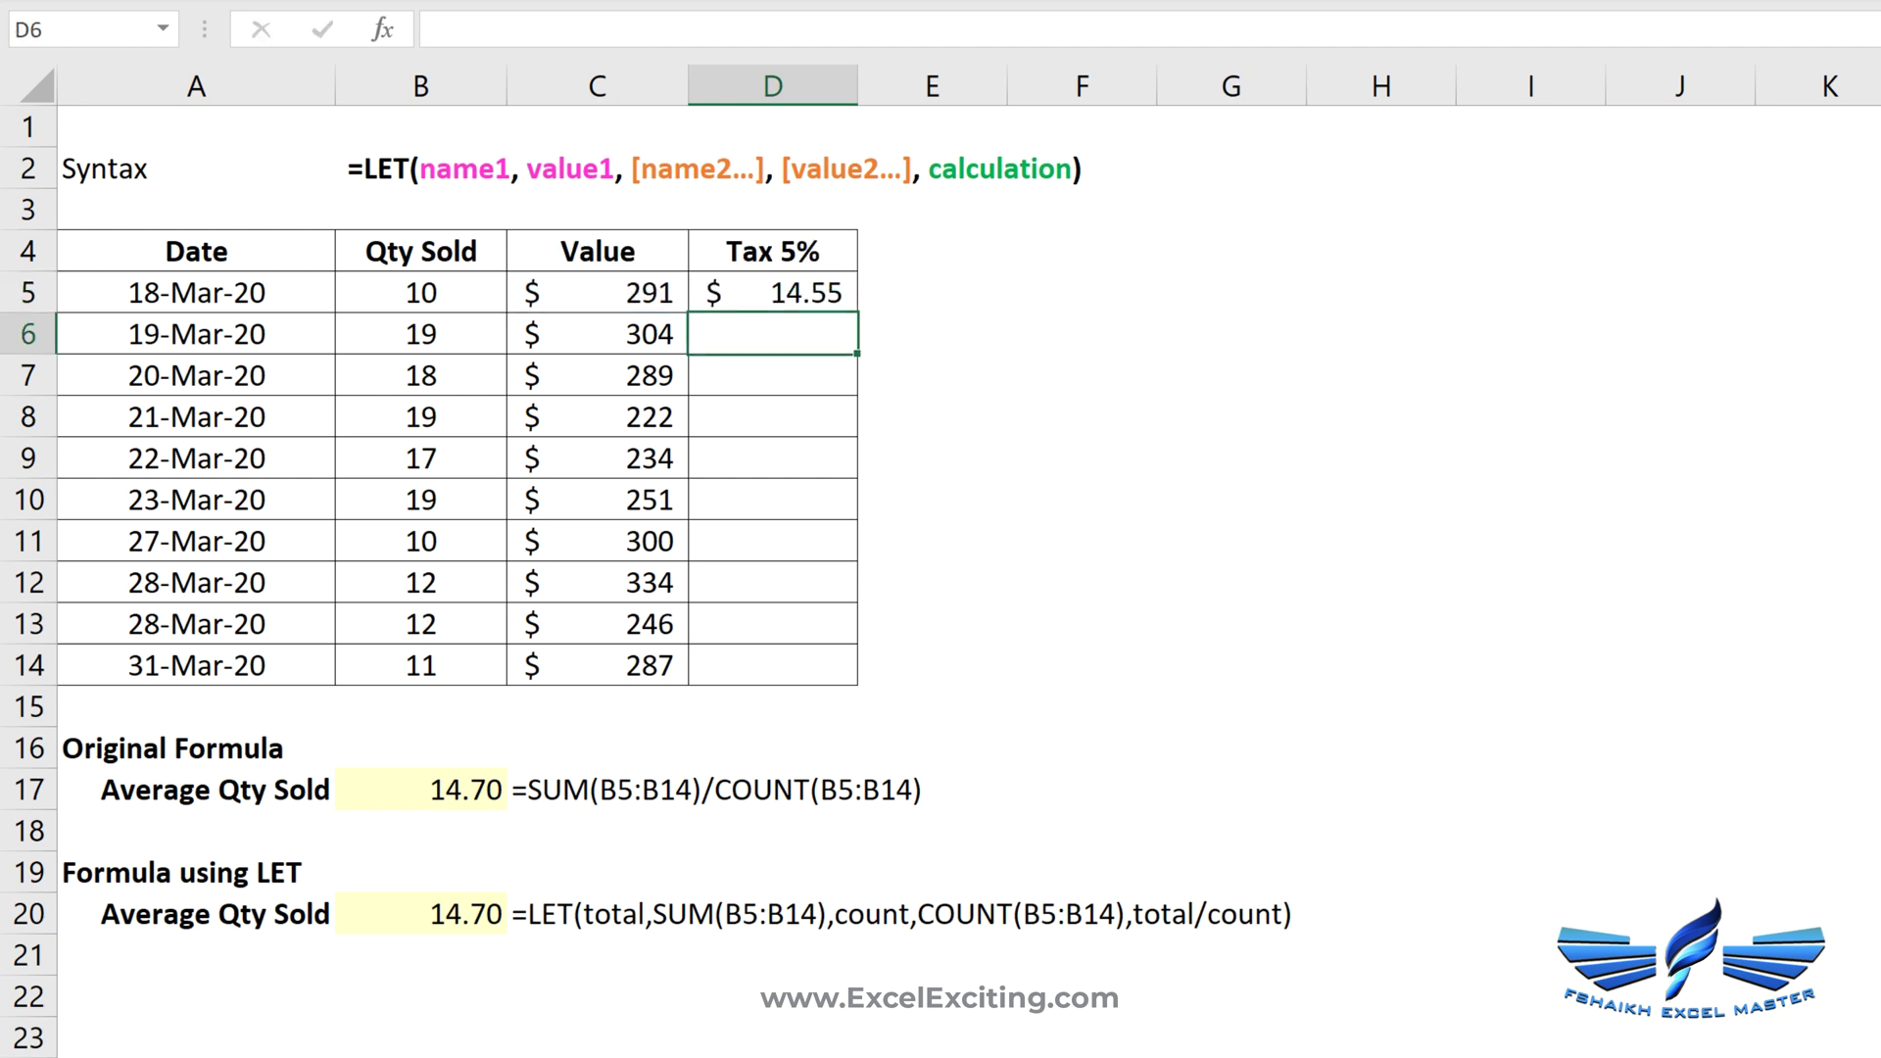
Copy the D5 tax formula down through D14
{"action": "left_click", "coordinate": [773, 292]}
{"action": "double_click", "coordinate": [857, 313]}
{"action": "left_click", "coordinate": [773, 292]}
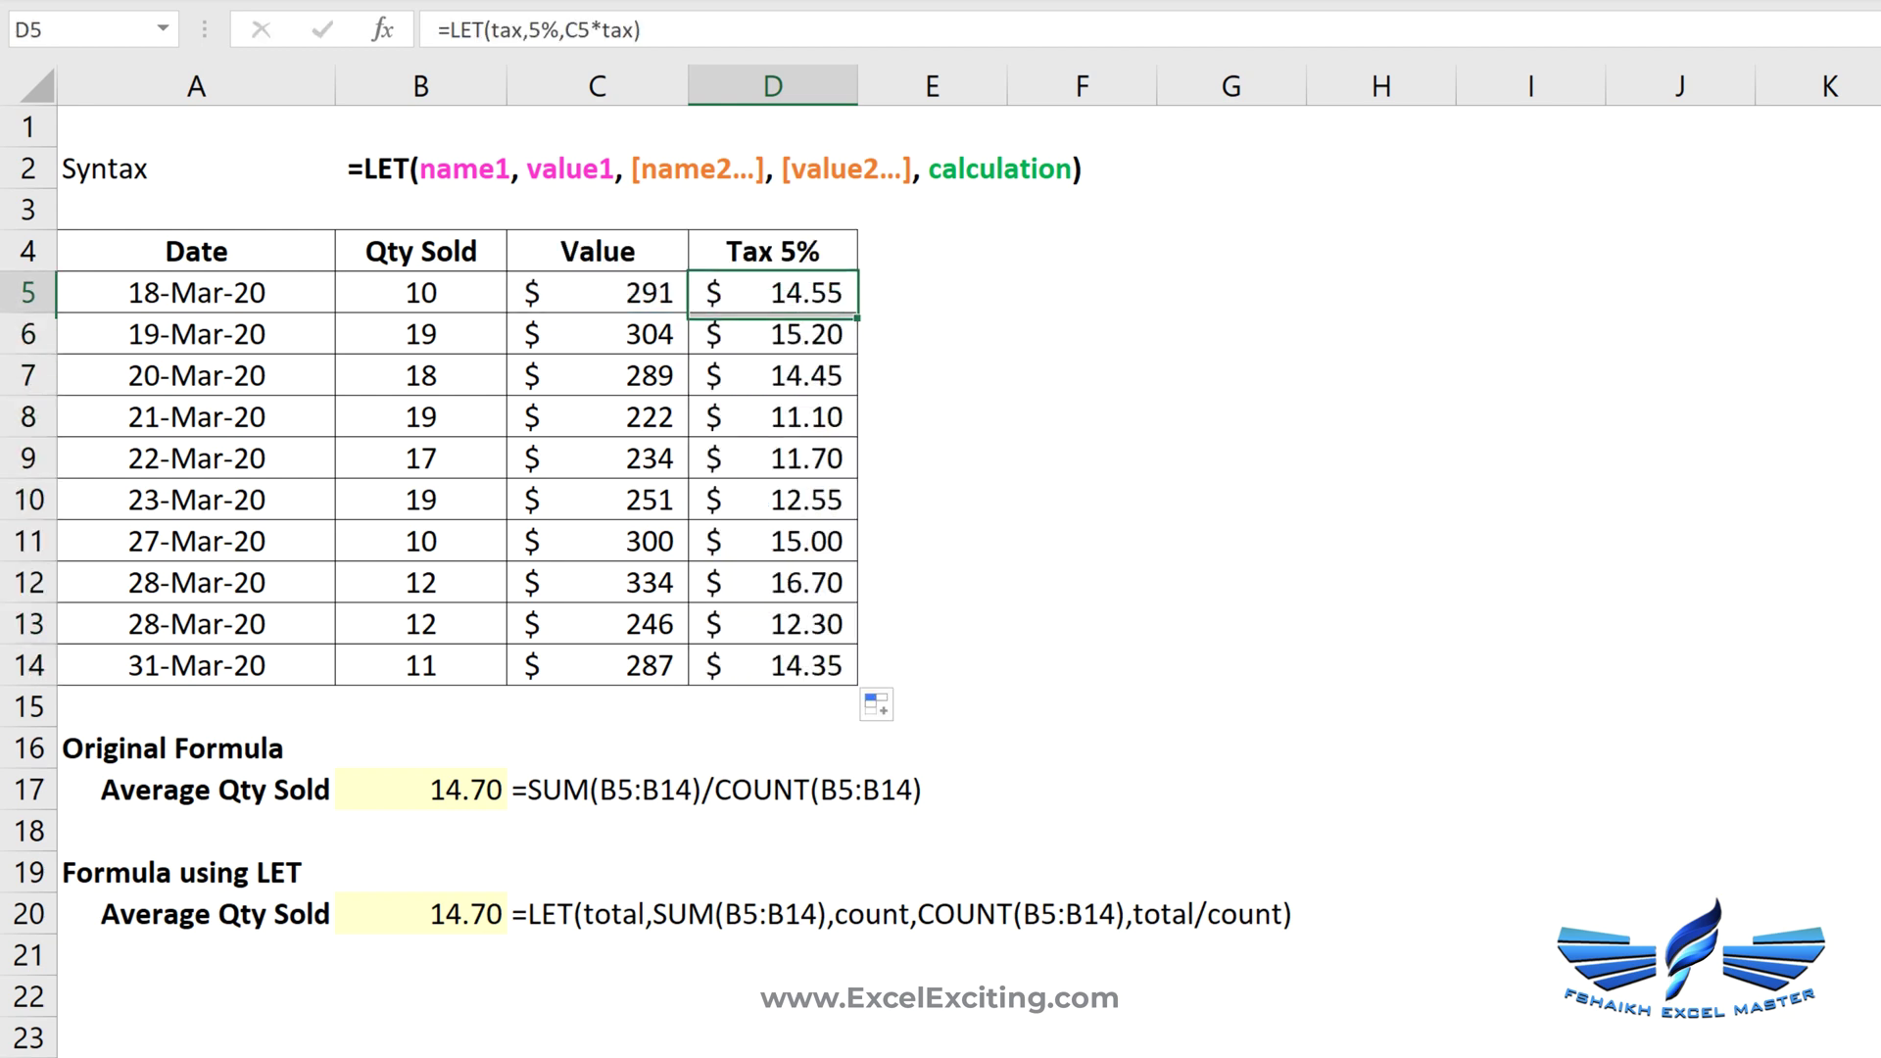
Check the tax with a plain =C5*5% formula in E5, then clear E5 again
{"action": "key", "text": "Right"}
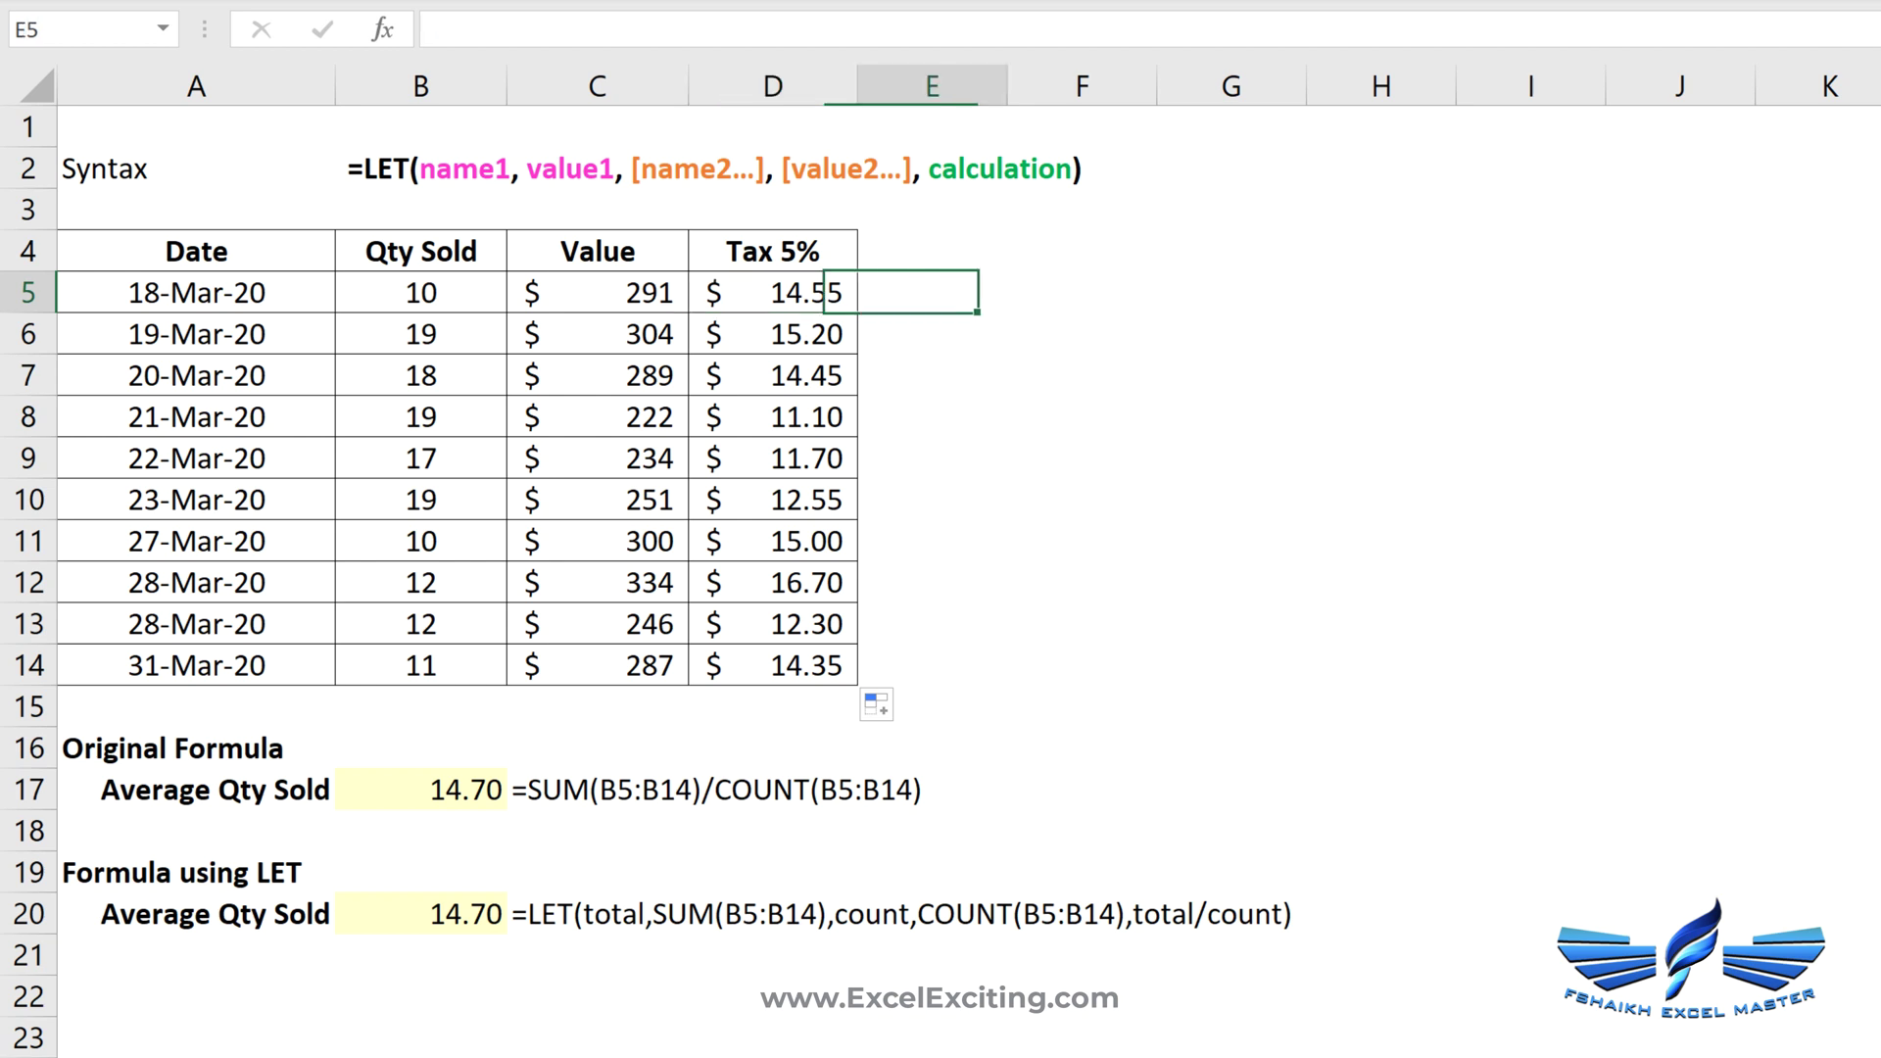
{"action": "type", "text": "="}
{"action": "left_click", "coordinate": [597, 292]}
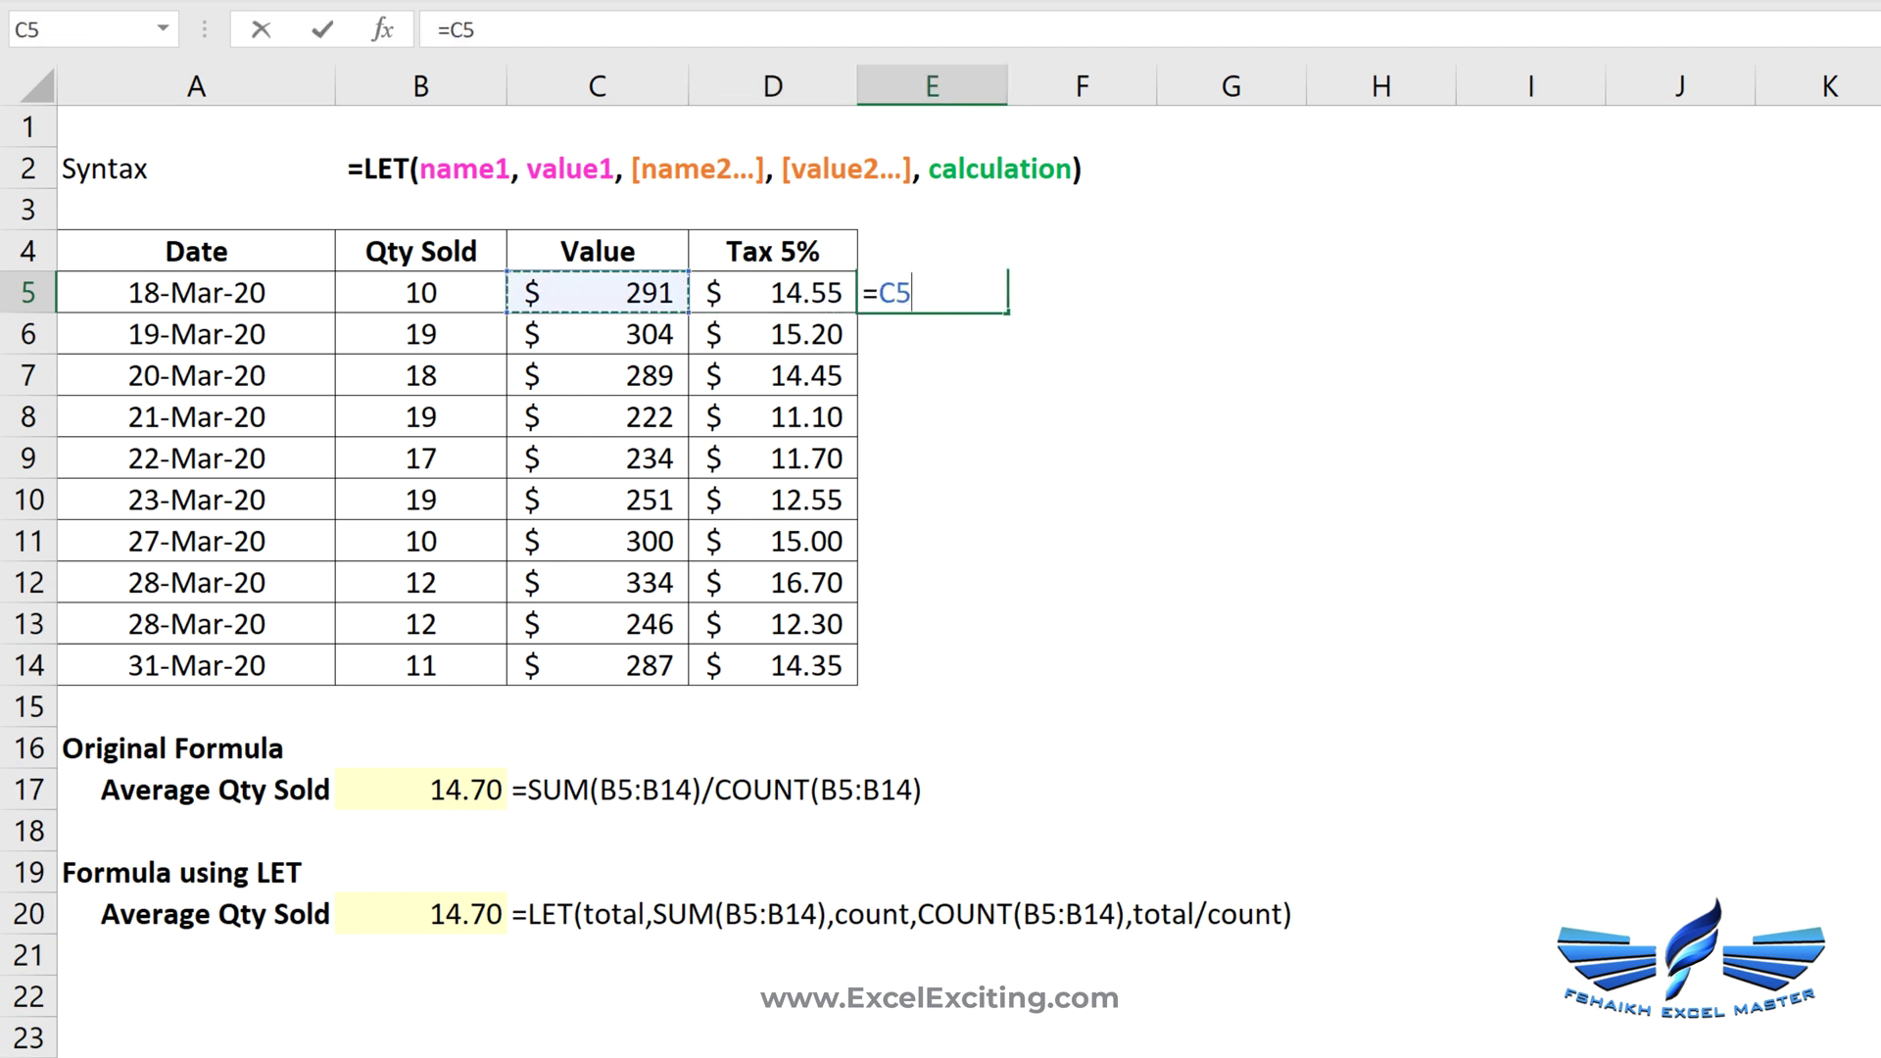
{"action": "type", "text": "*5%"}
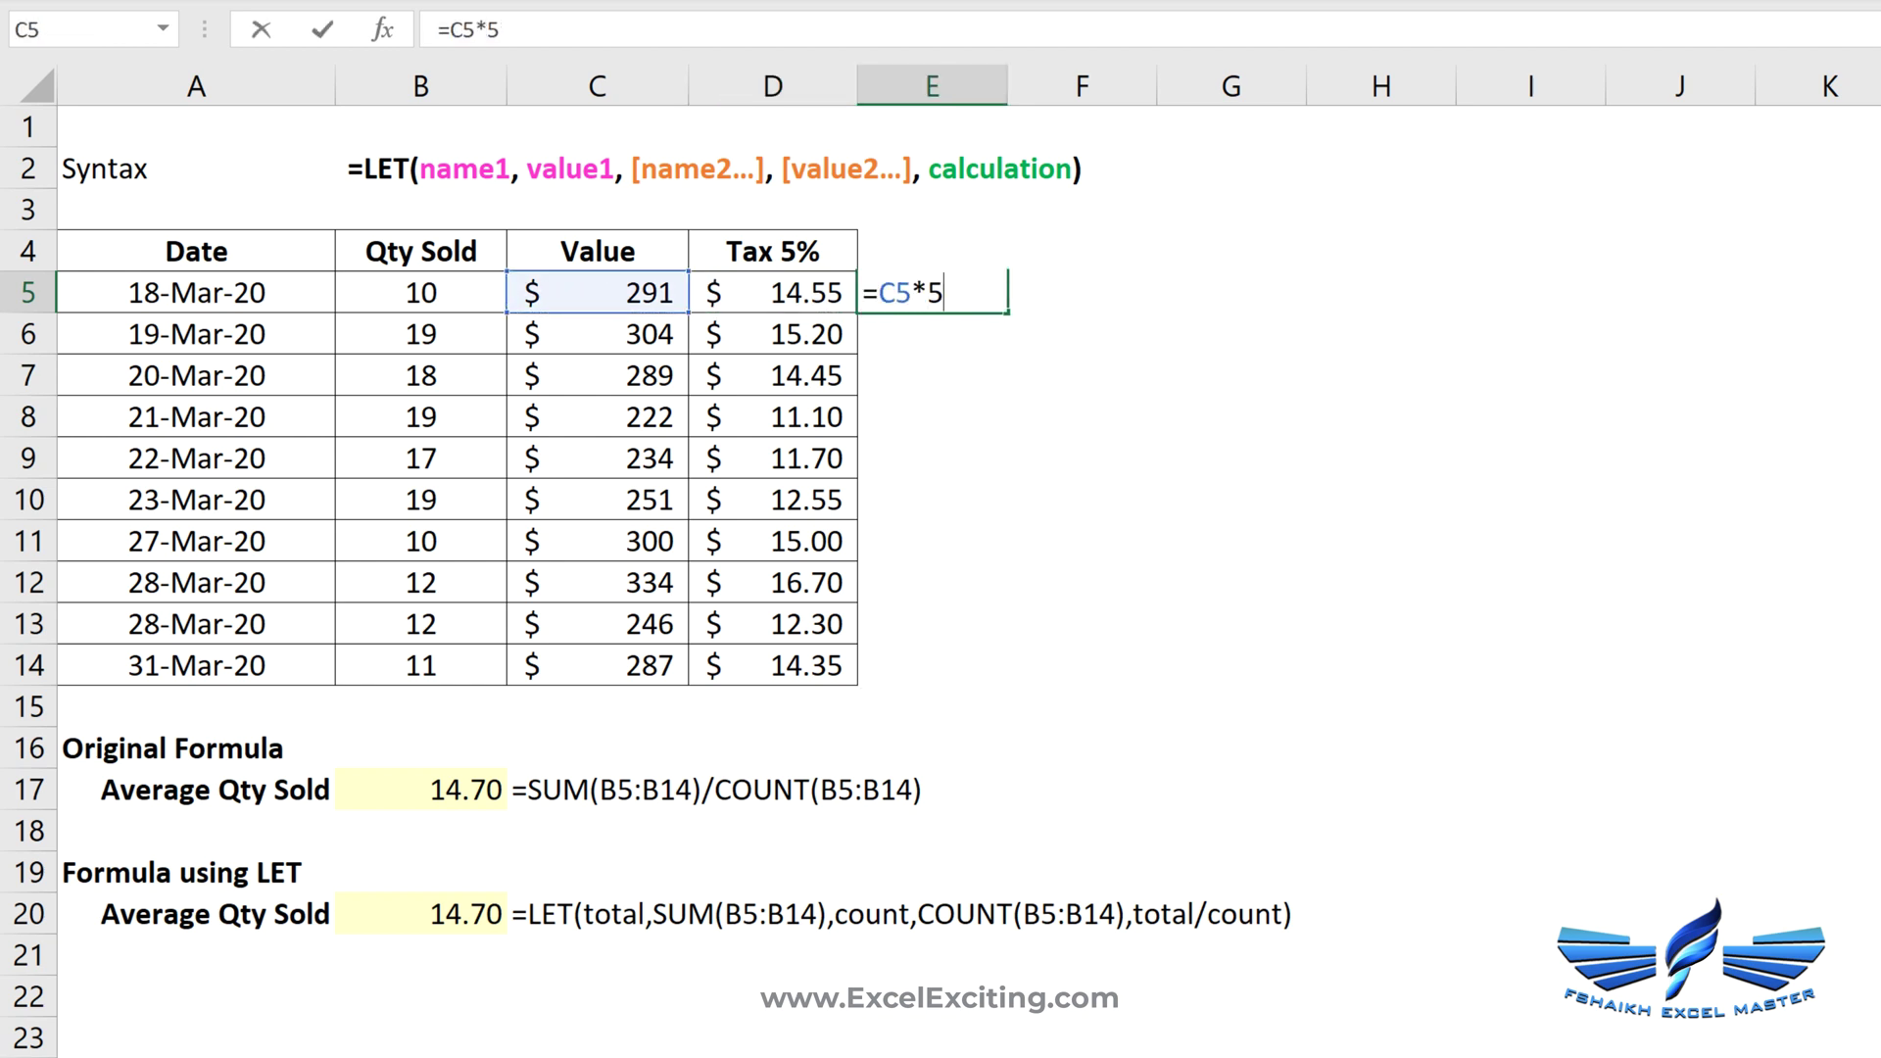
{"action": "key", "text": "Return"}
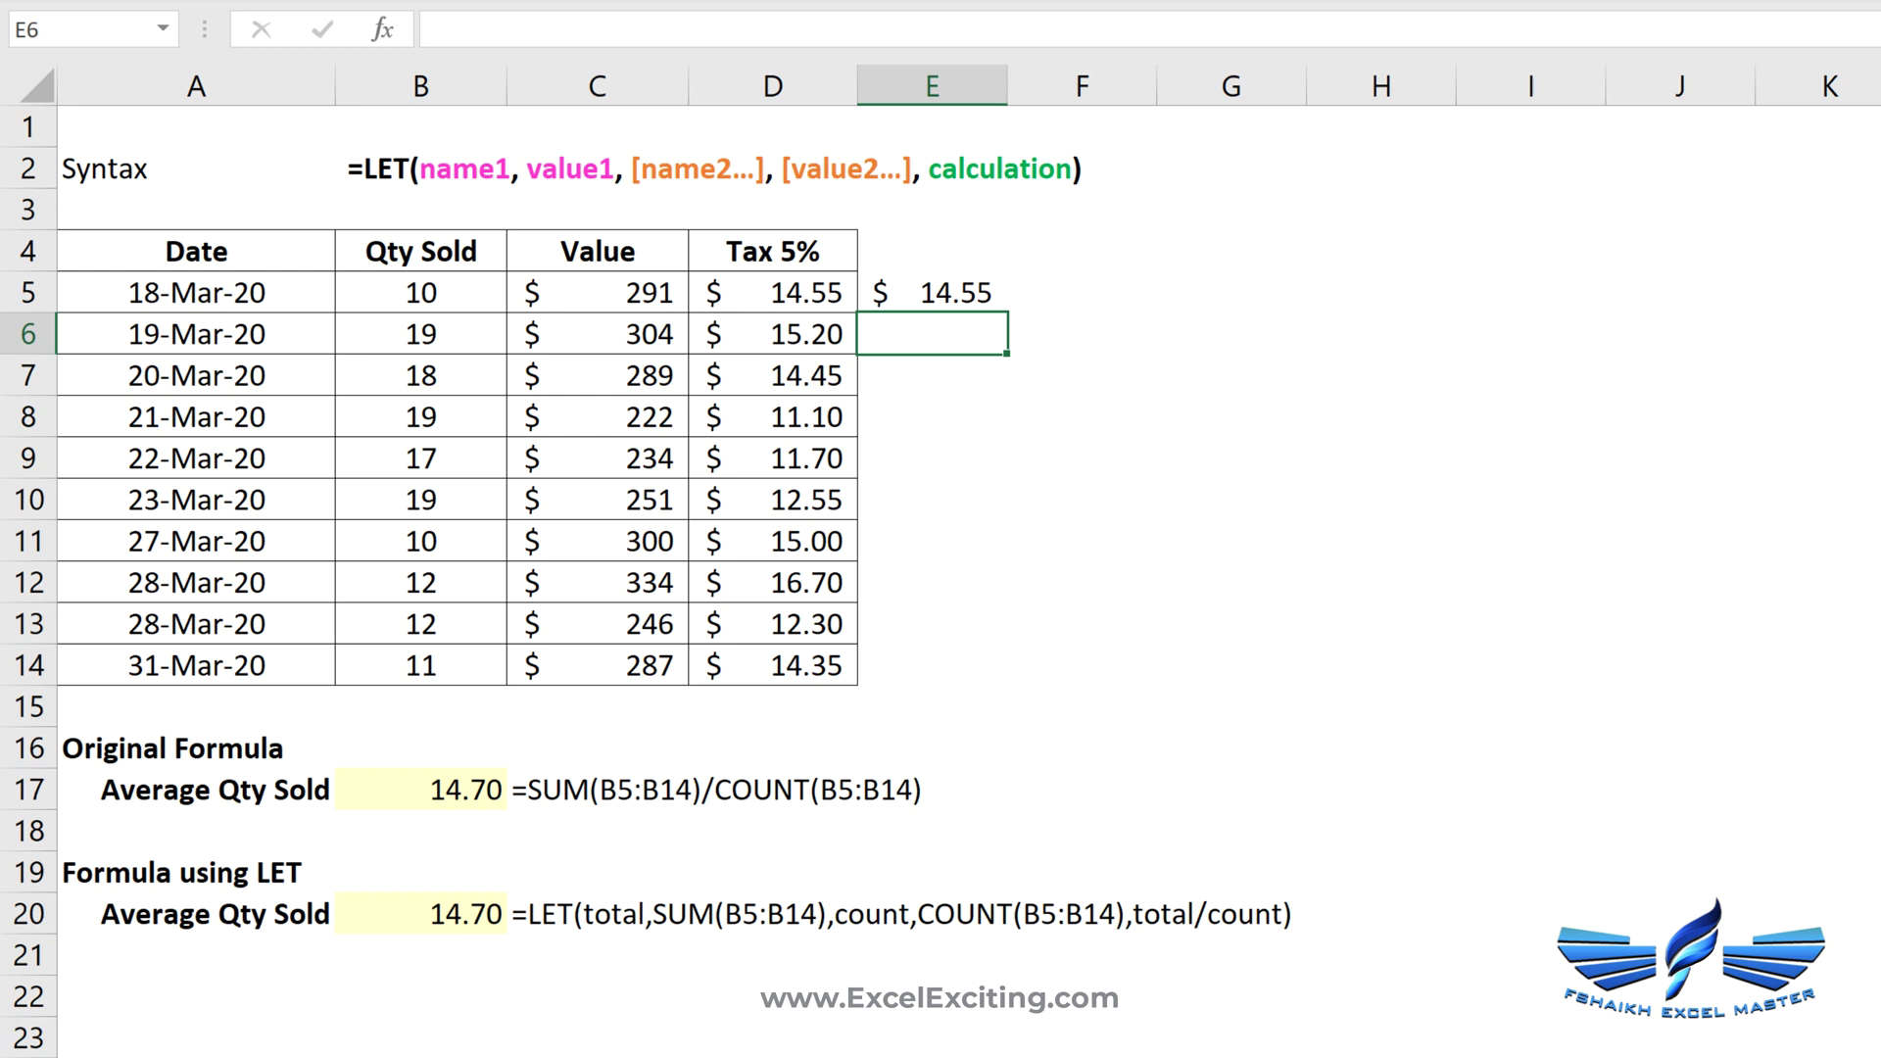
{"action": "key", "text": "Up"}
{"action": "key", "text": "BackSpace"}
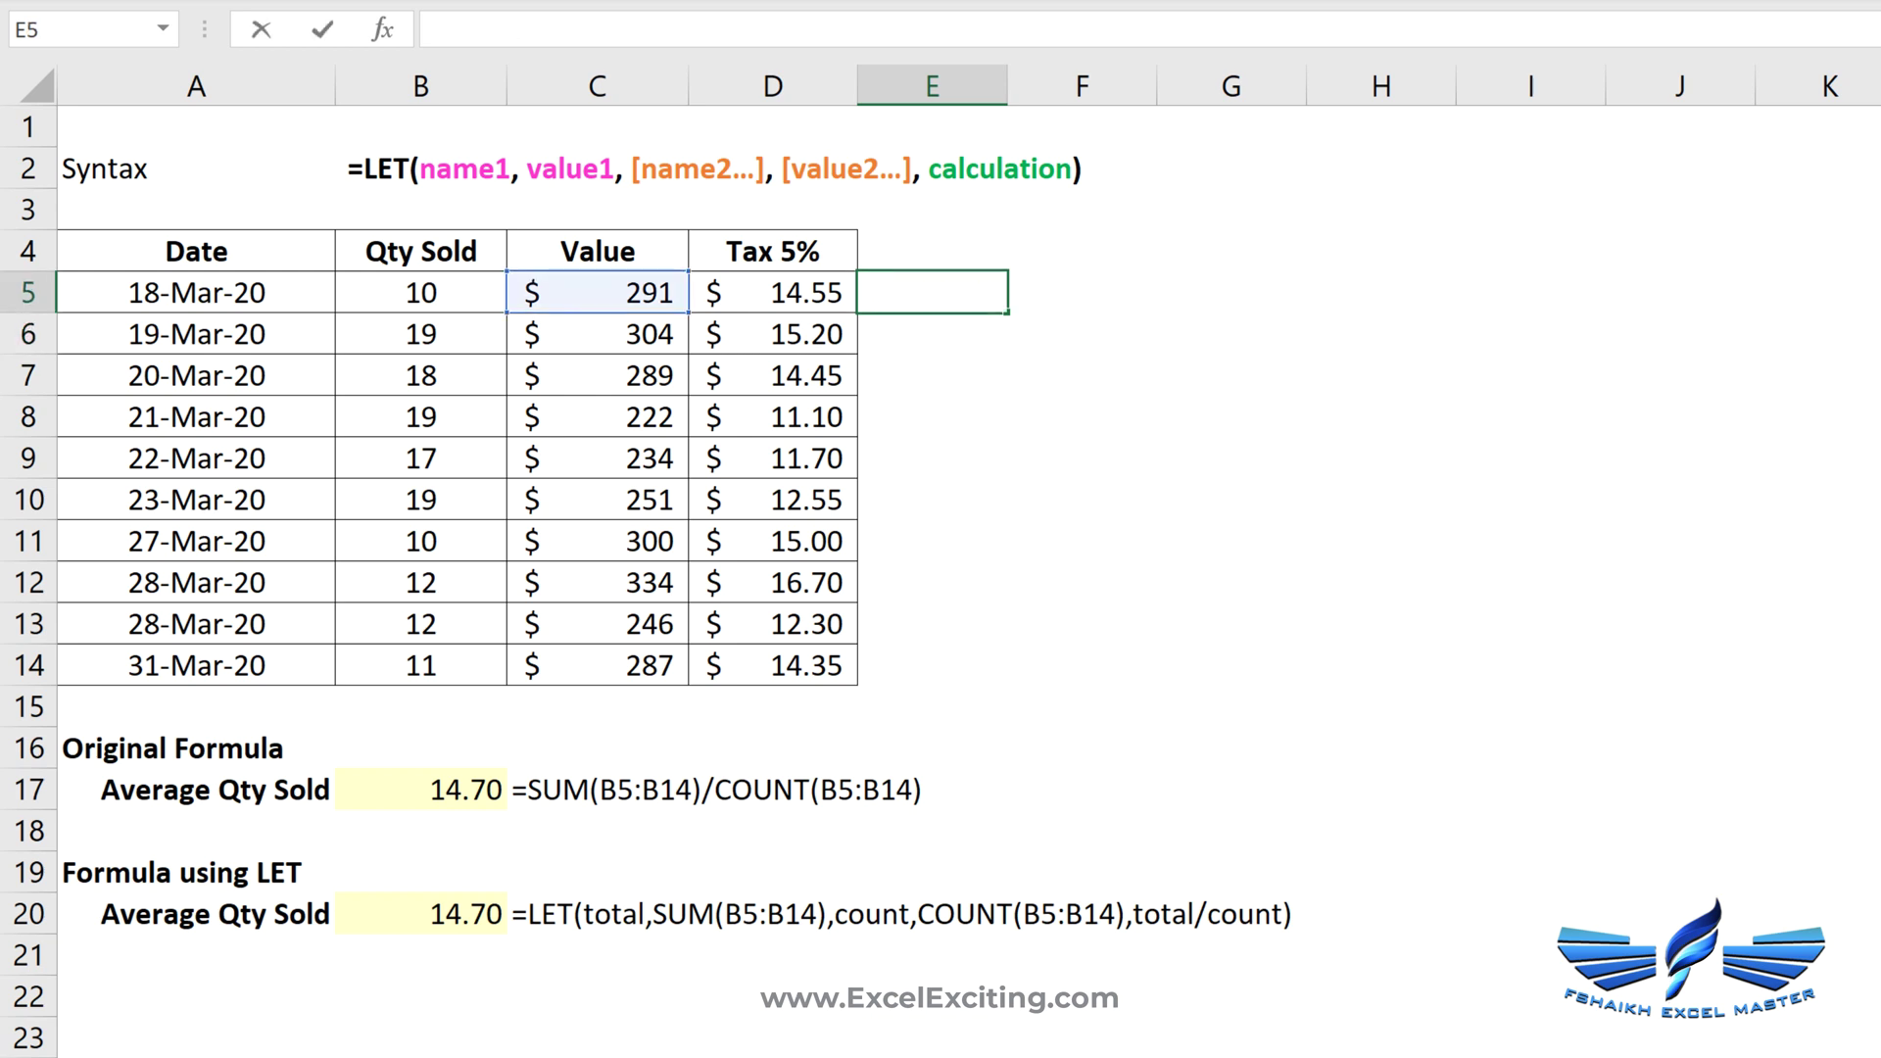
{"action": "key", "text": "Escape"}
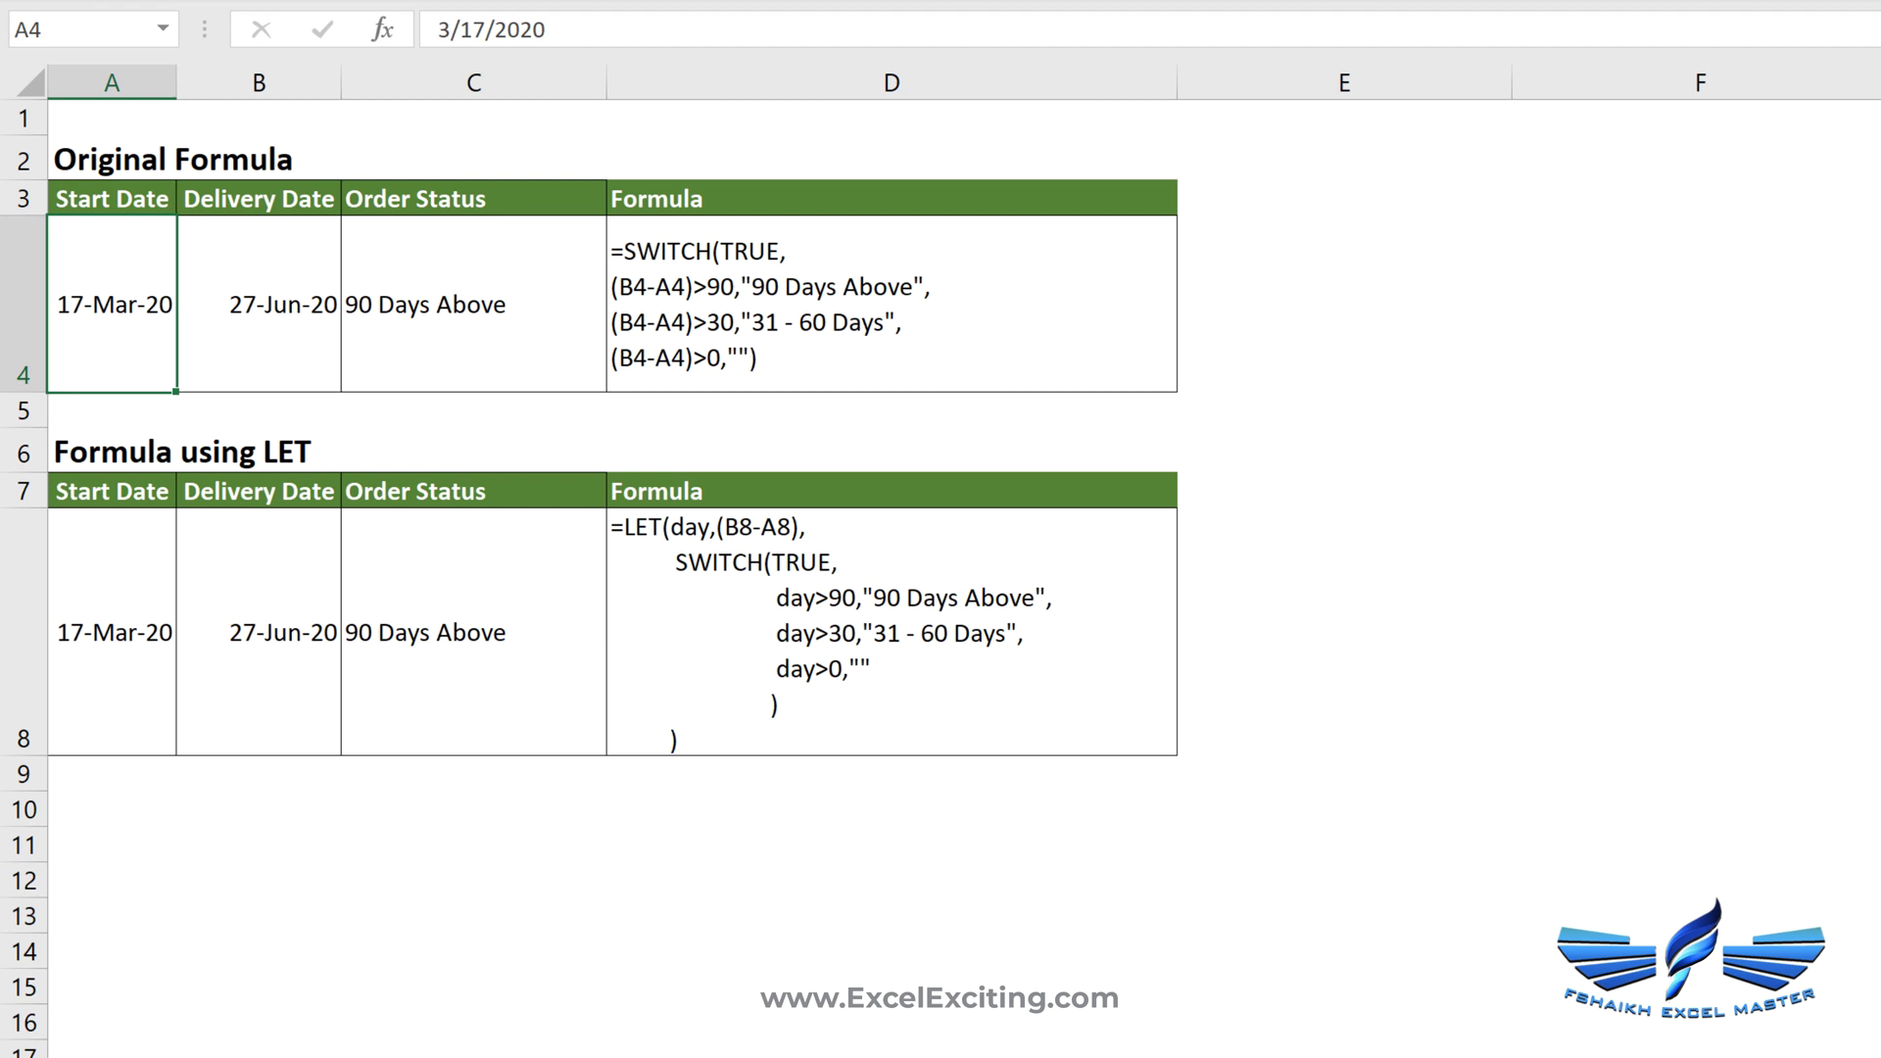
{"action": "key", "text": "Right"}
{"action": "key", "text": "Right"}
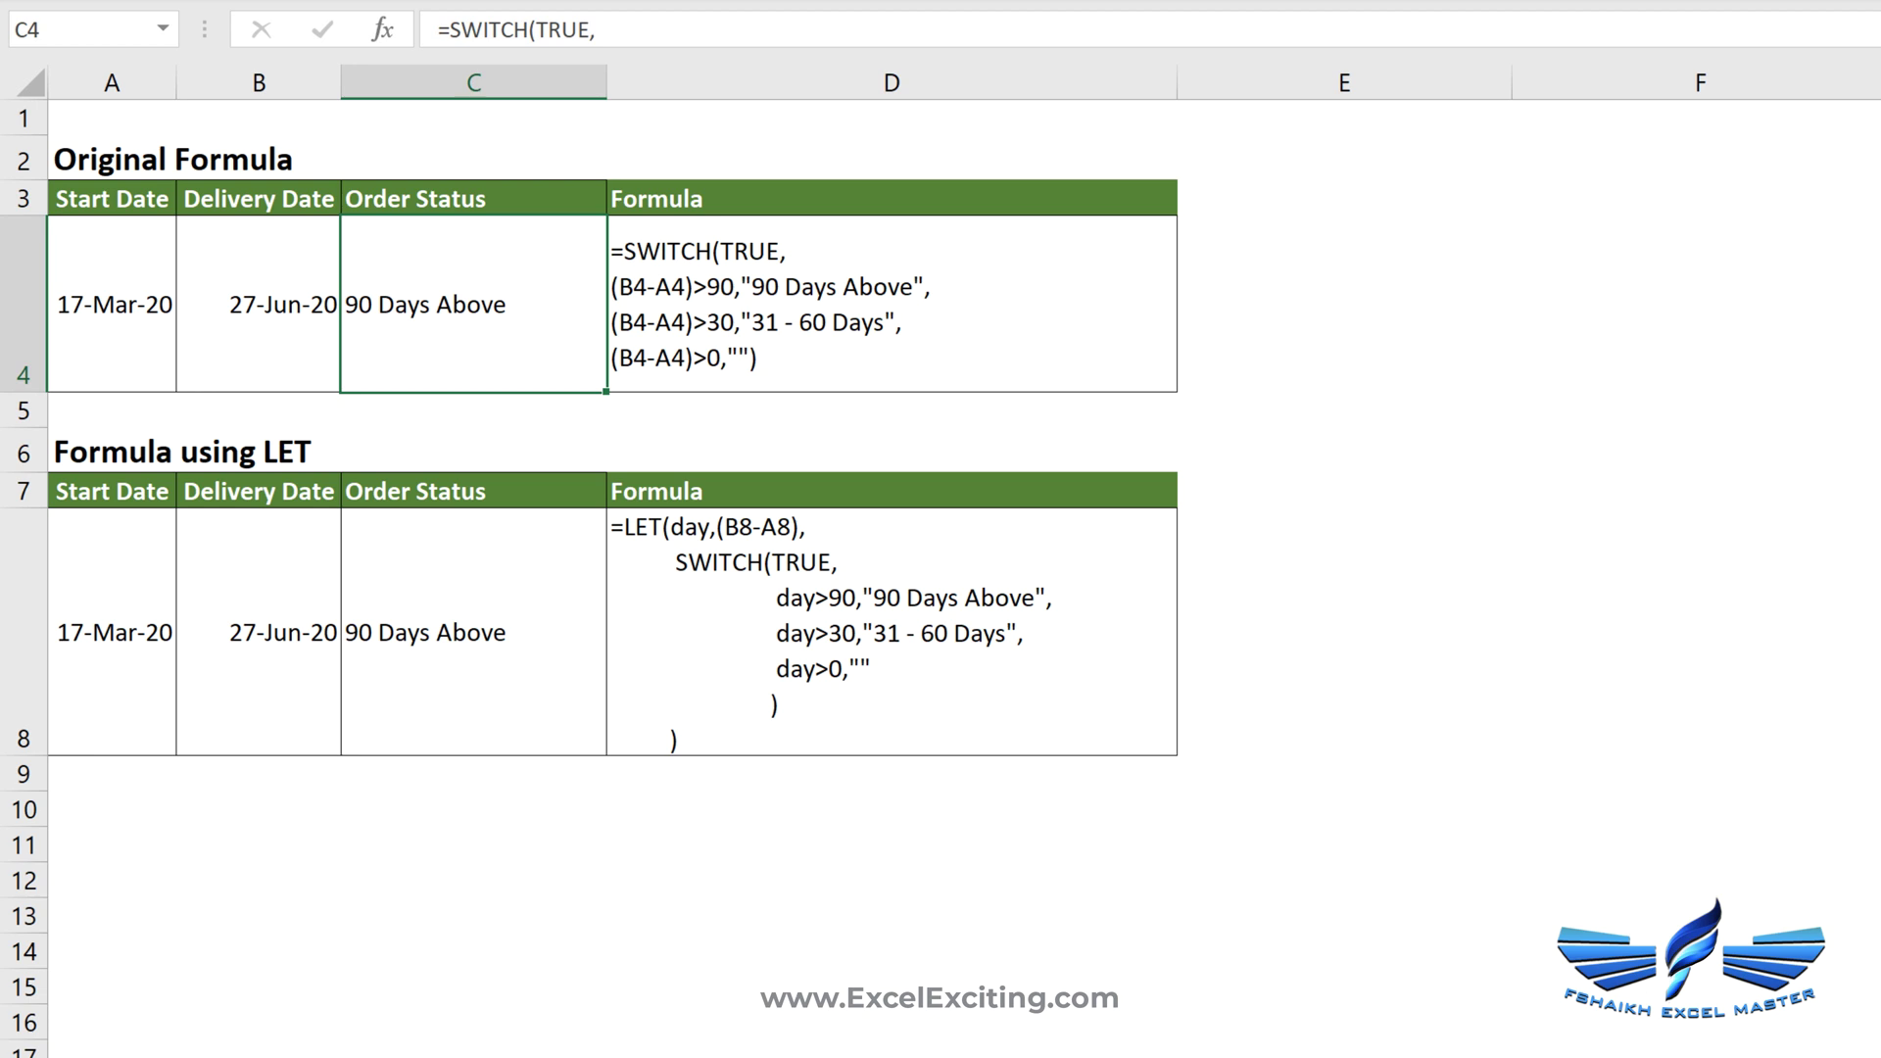
{"action": "double_click", "coordinate": [405, 340]}
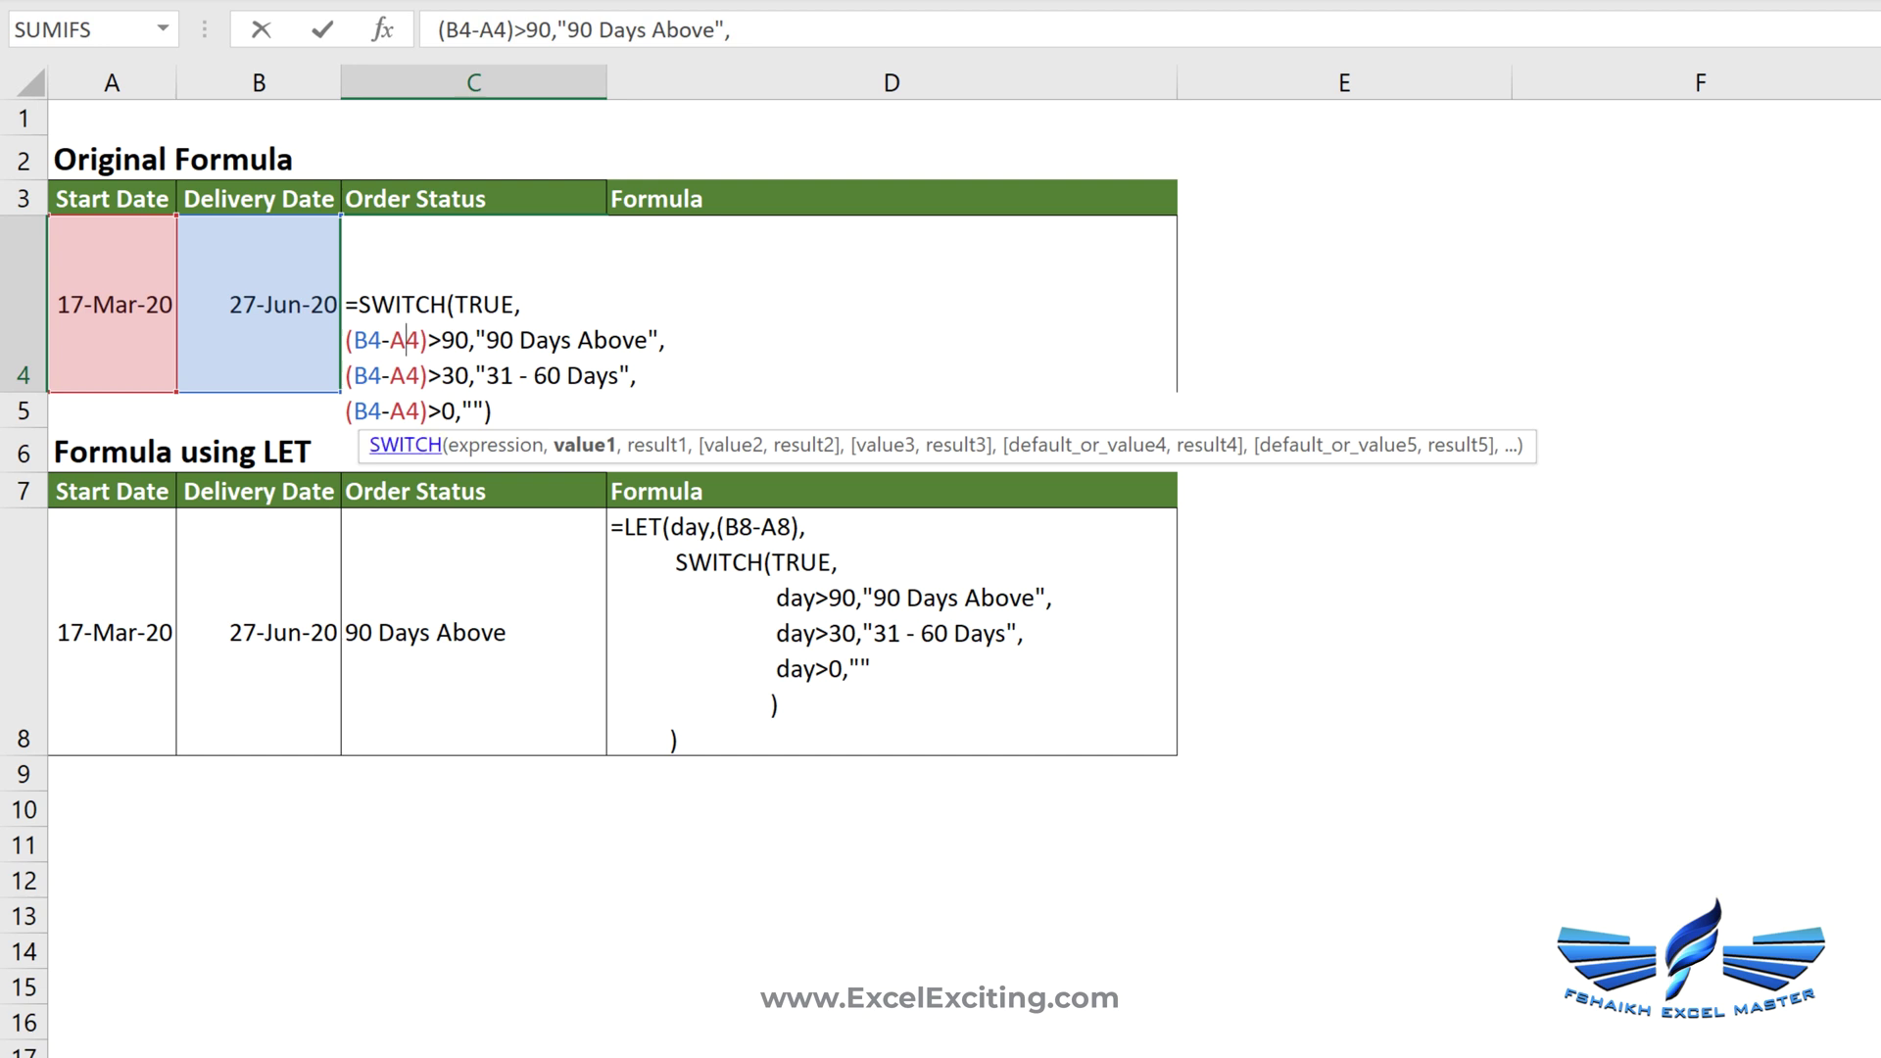
{"action": "key", "text": "Return"}
{"action": "left_click", "coordinate": [473, 632]}
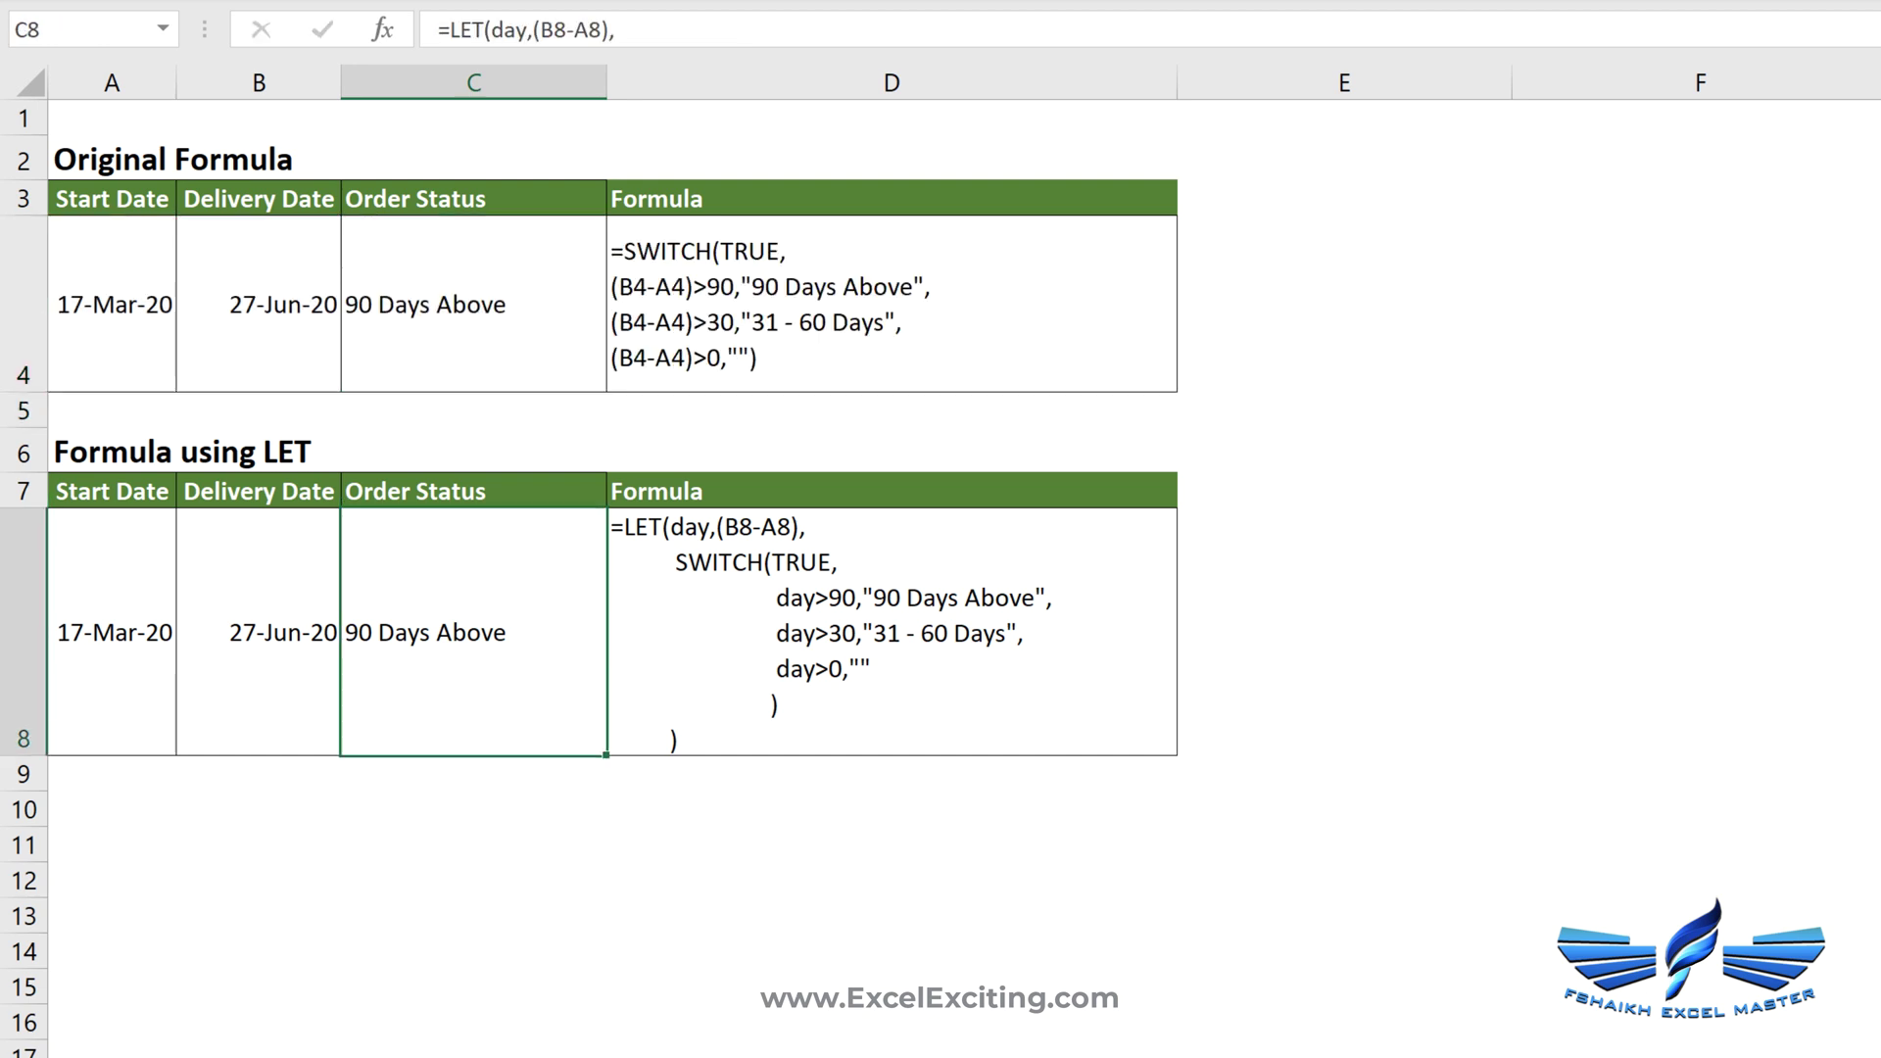
{"action": "double_click", "coordinate": [510, 632]}
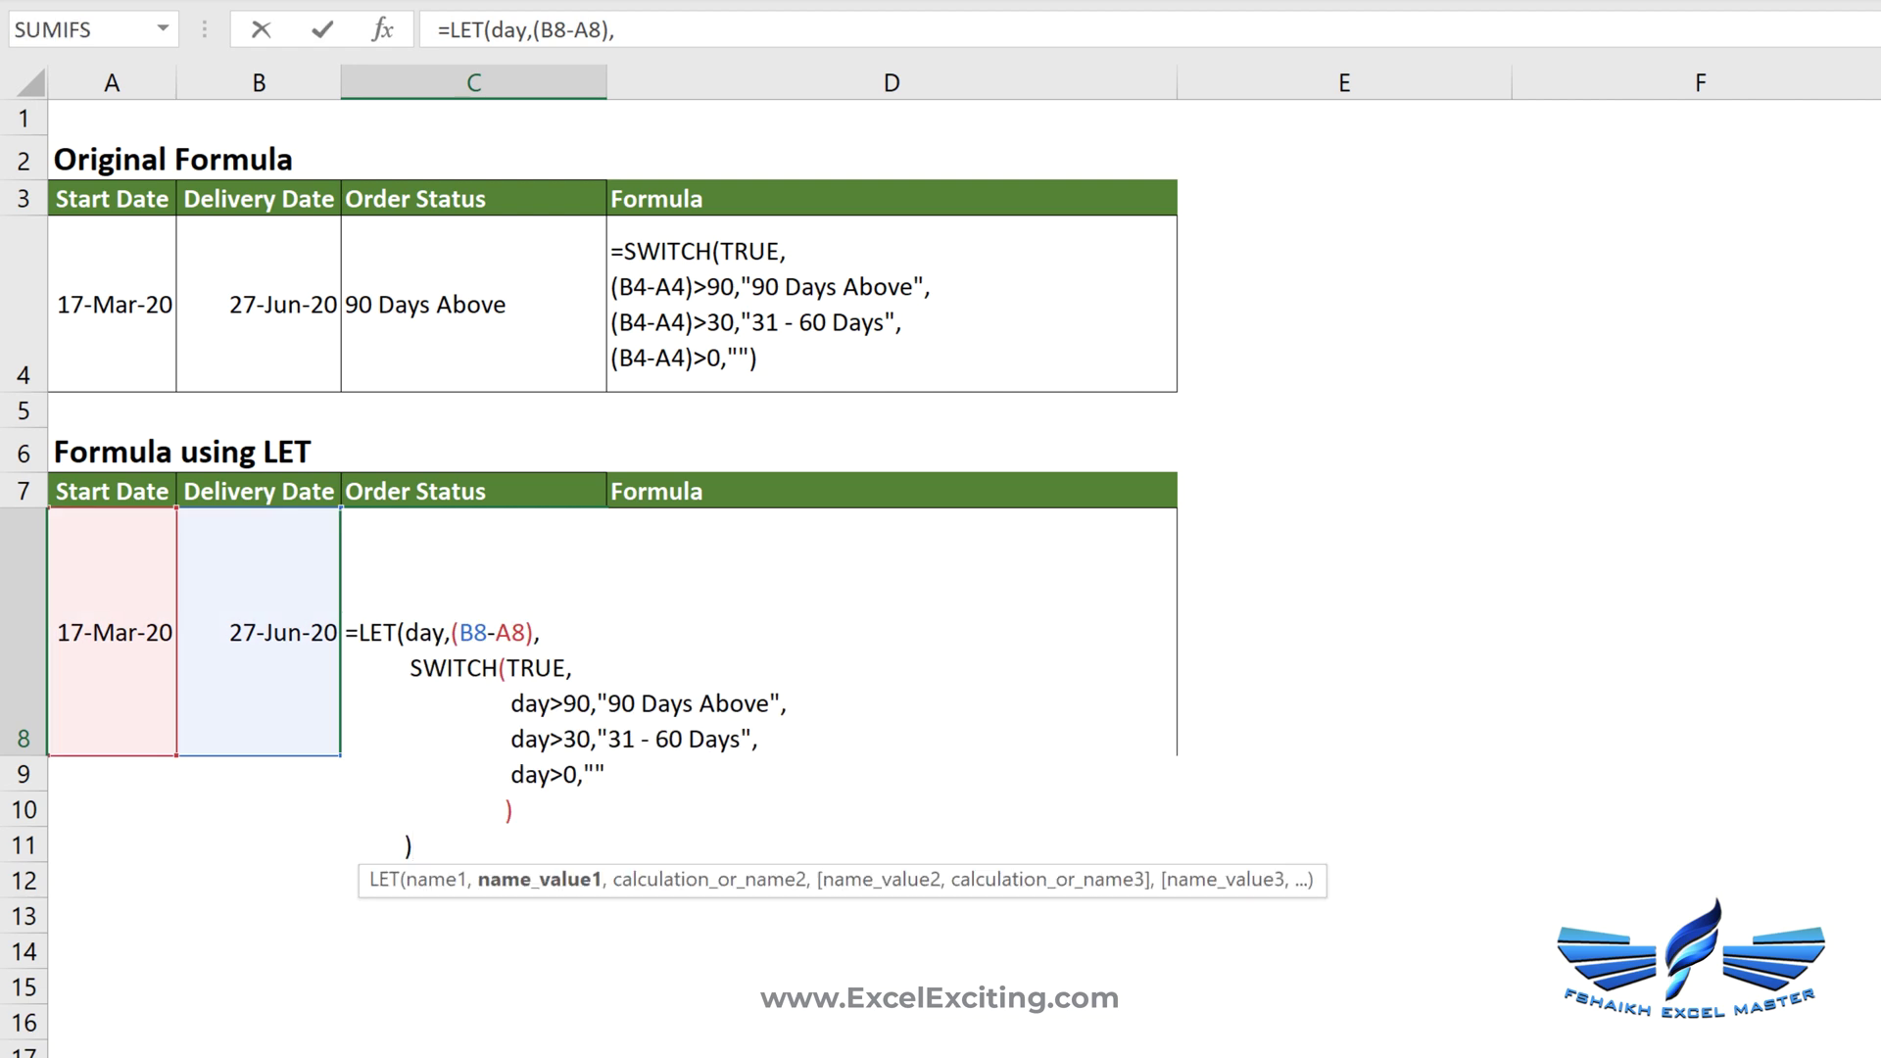
{"action": "left_click_drag", "start_coordinate": [405, 632], "coordinate": [540, 632]}
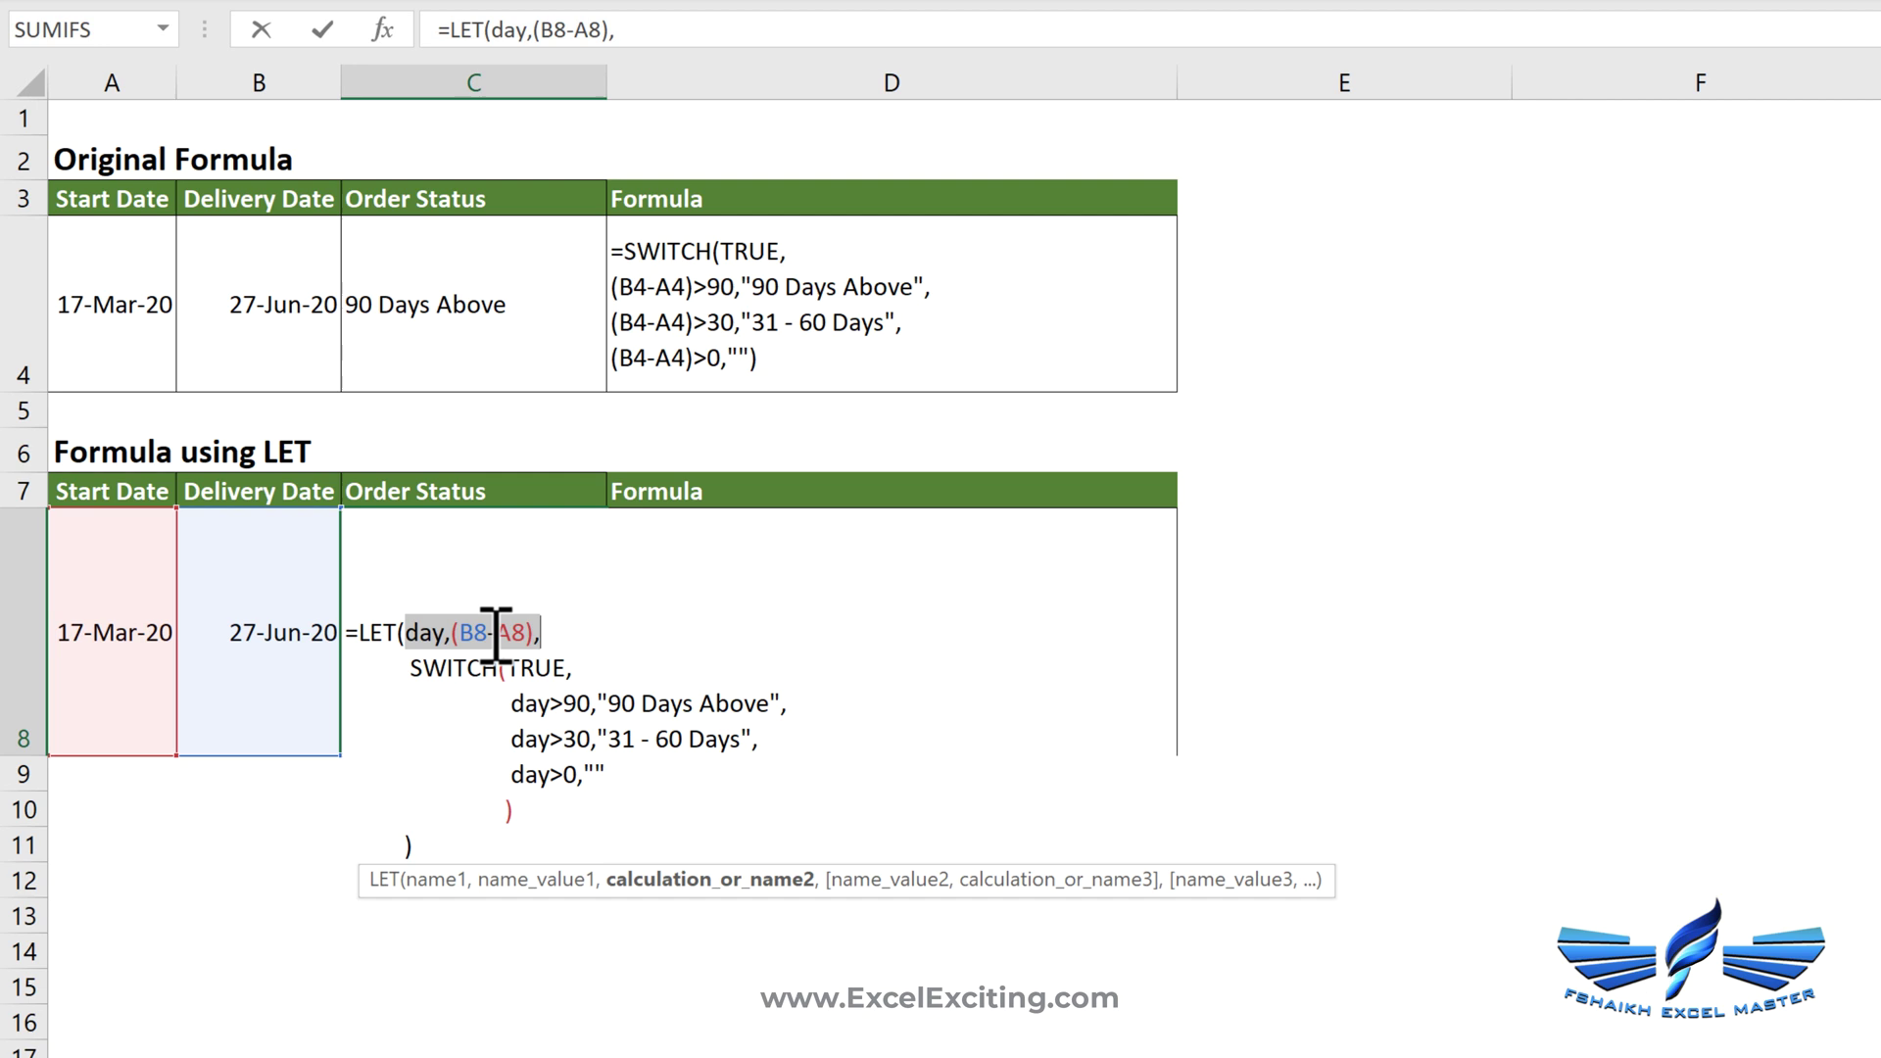
{"action": "left_click", "coordinate": [536, 702]}
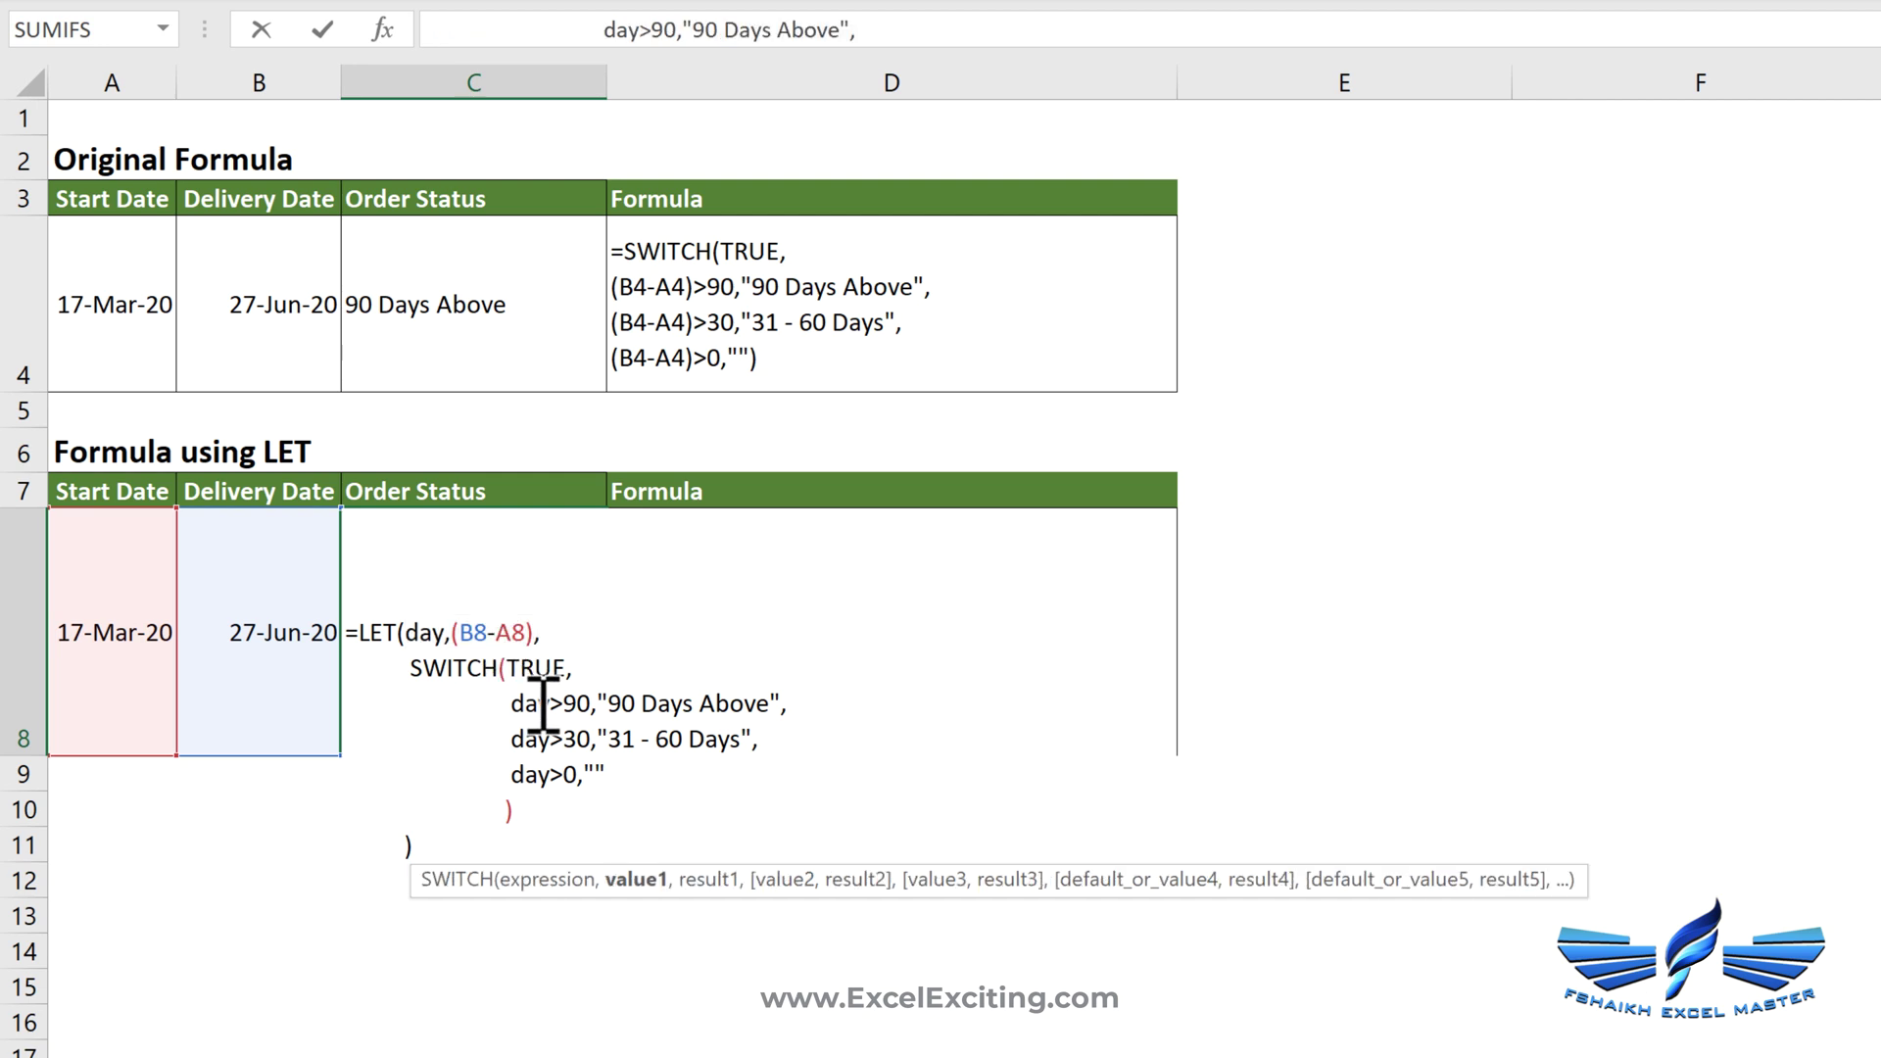
{"action": "left_click", "coordinate": [550, 740]}
{"action": "left_click", "coordinate": [554, 774]}
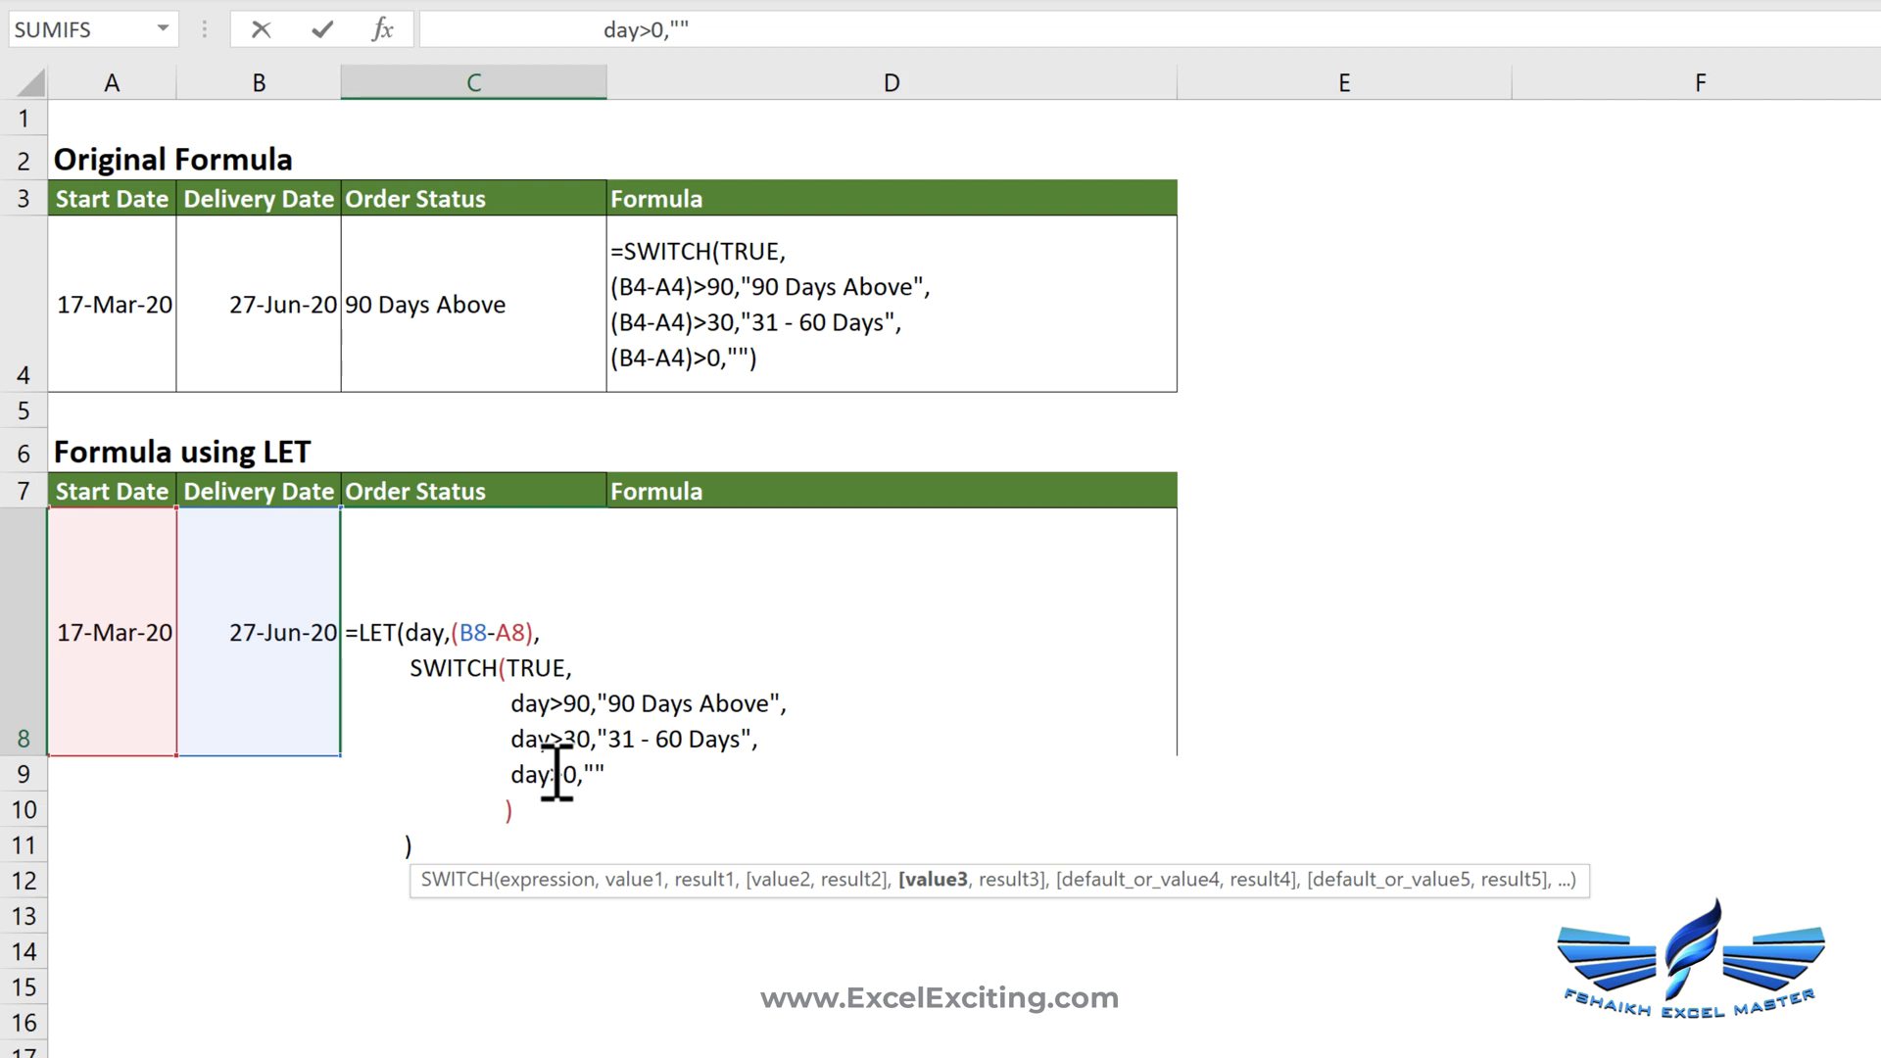
{"action": "key", "text": "Return"}
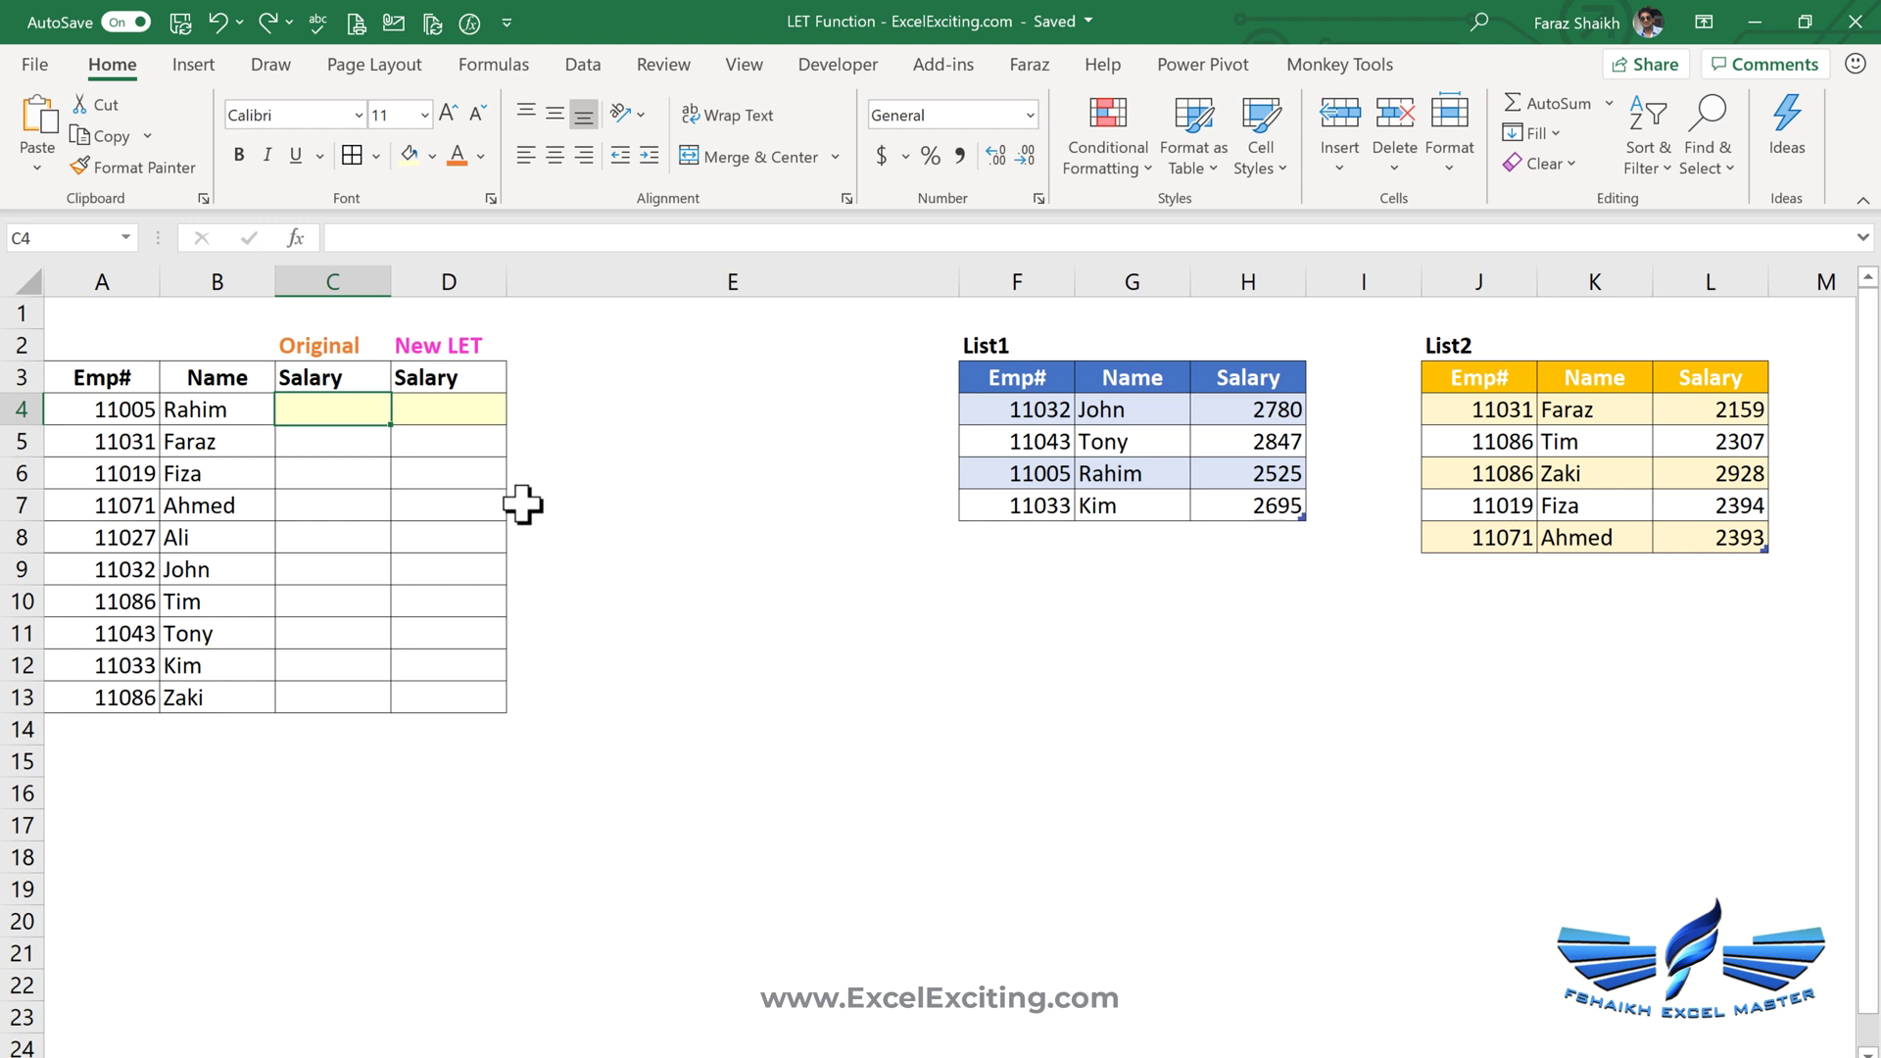
Enter =VLOOKUP(A4,list1,3,FALSE) in C4, returning the salary 2525
{"action": "type", "text": "=vl"}
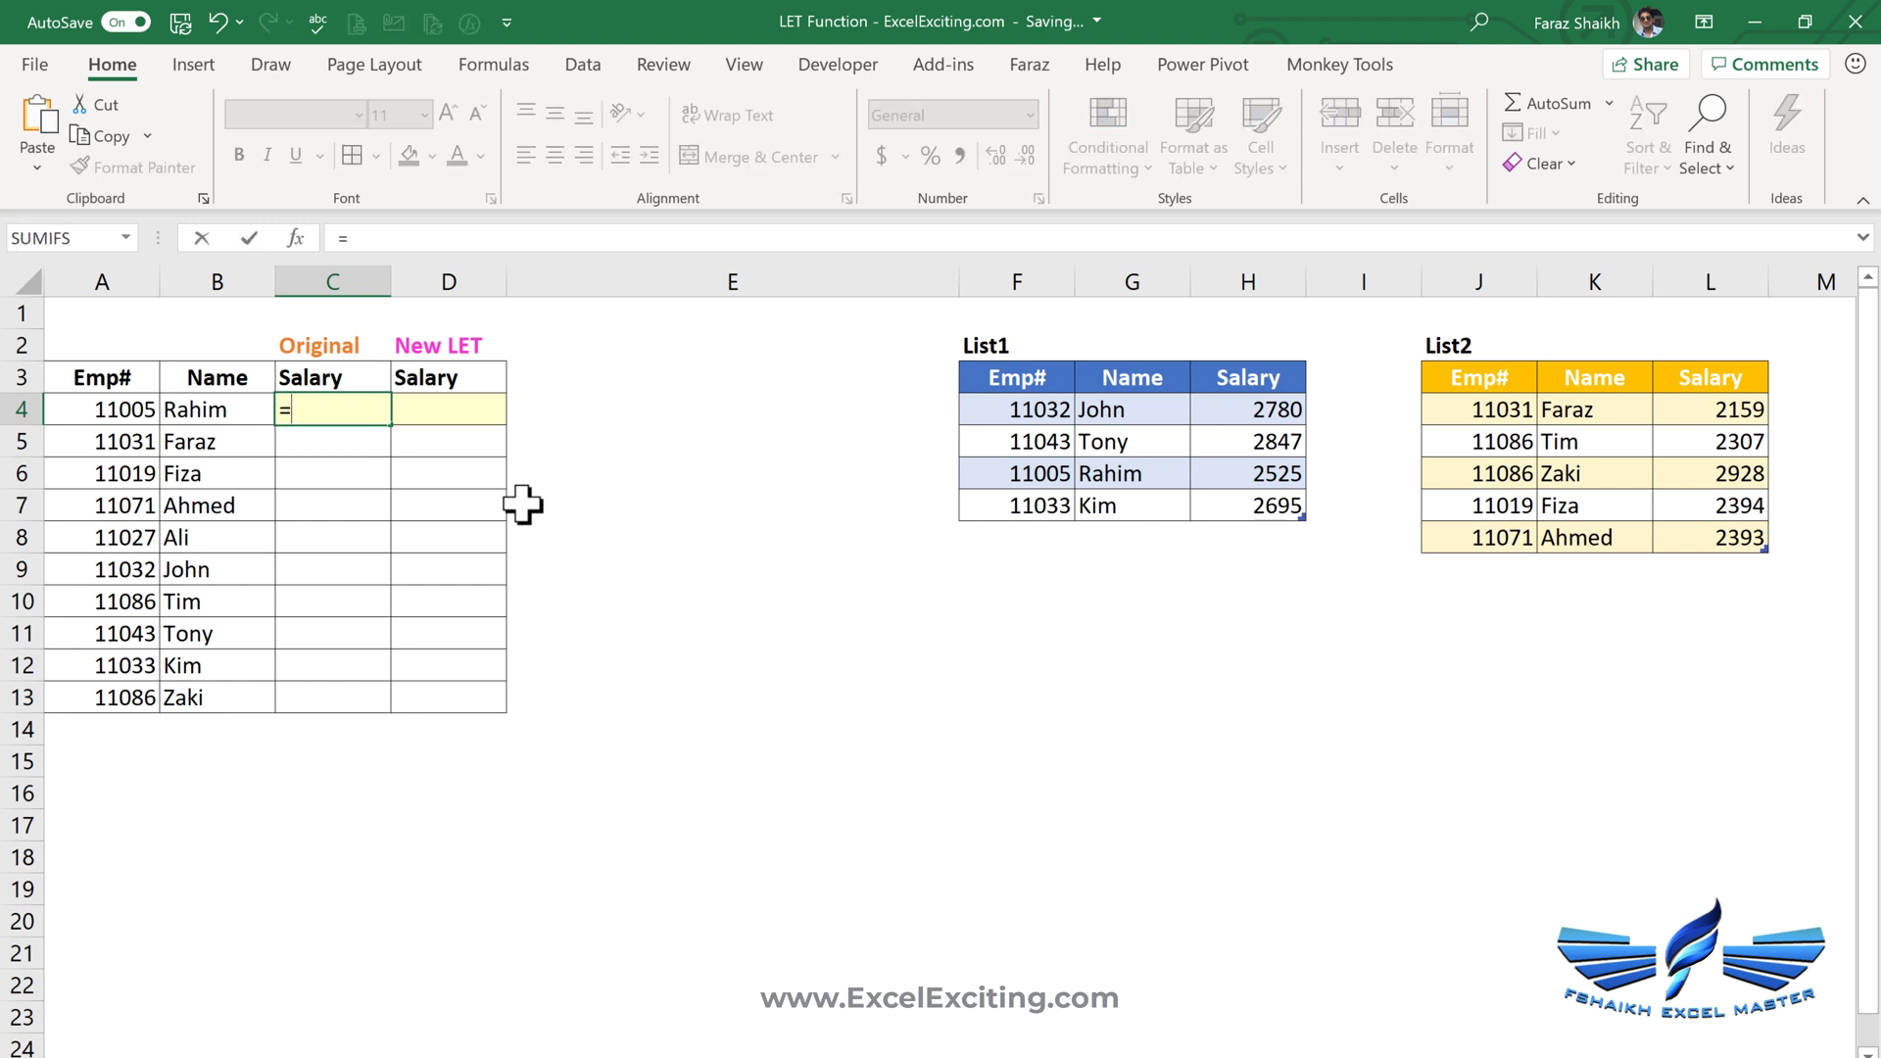
{"action": "key", "text": "Tab"}
{"action": "left_click", "coordinate": [127, 410]}
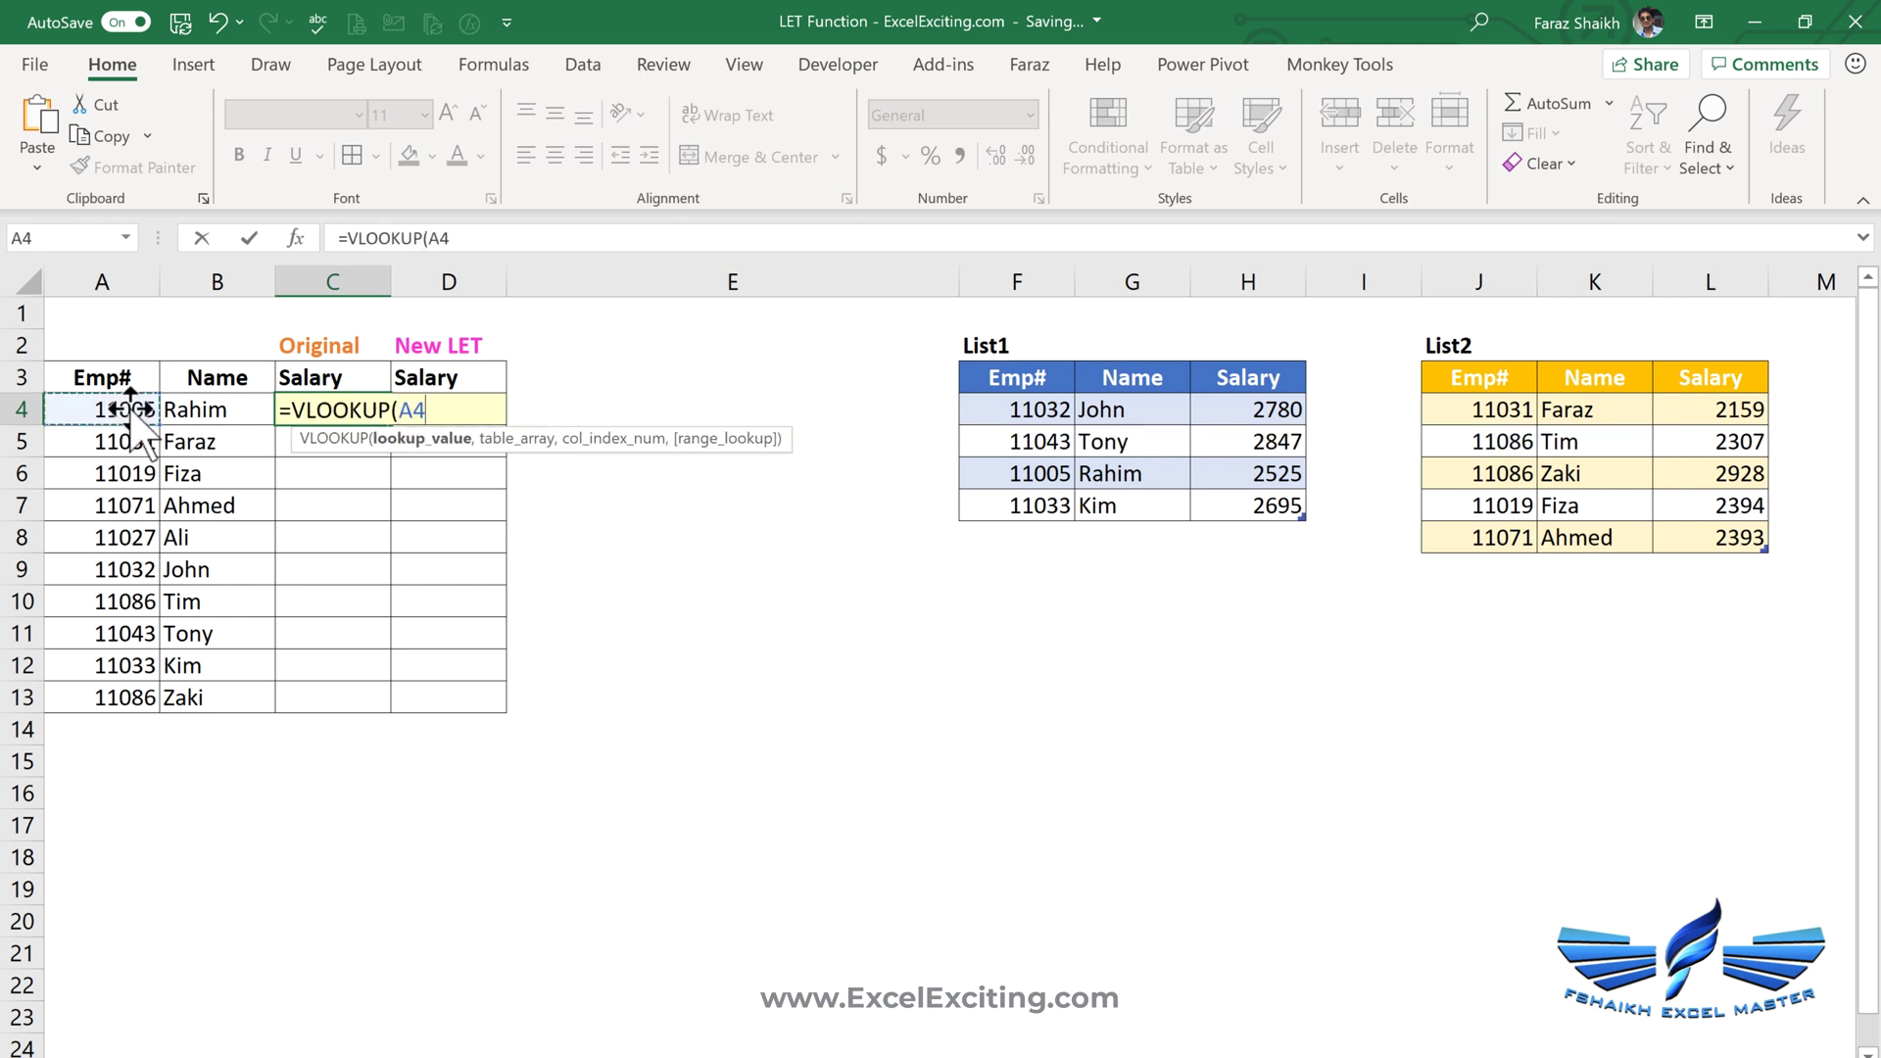
{"action": "type", "text": ",list1"}
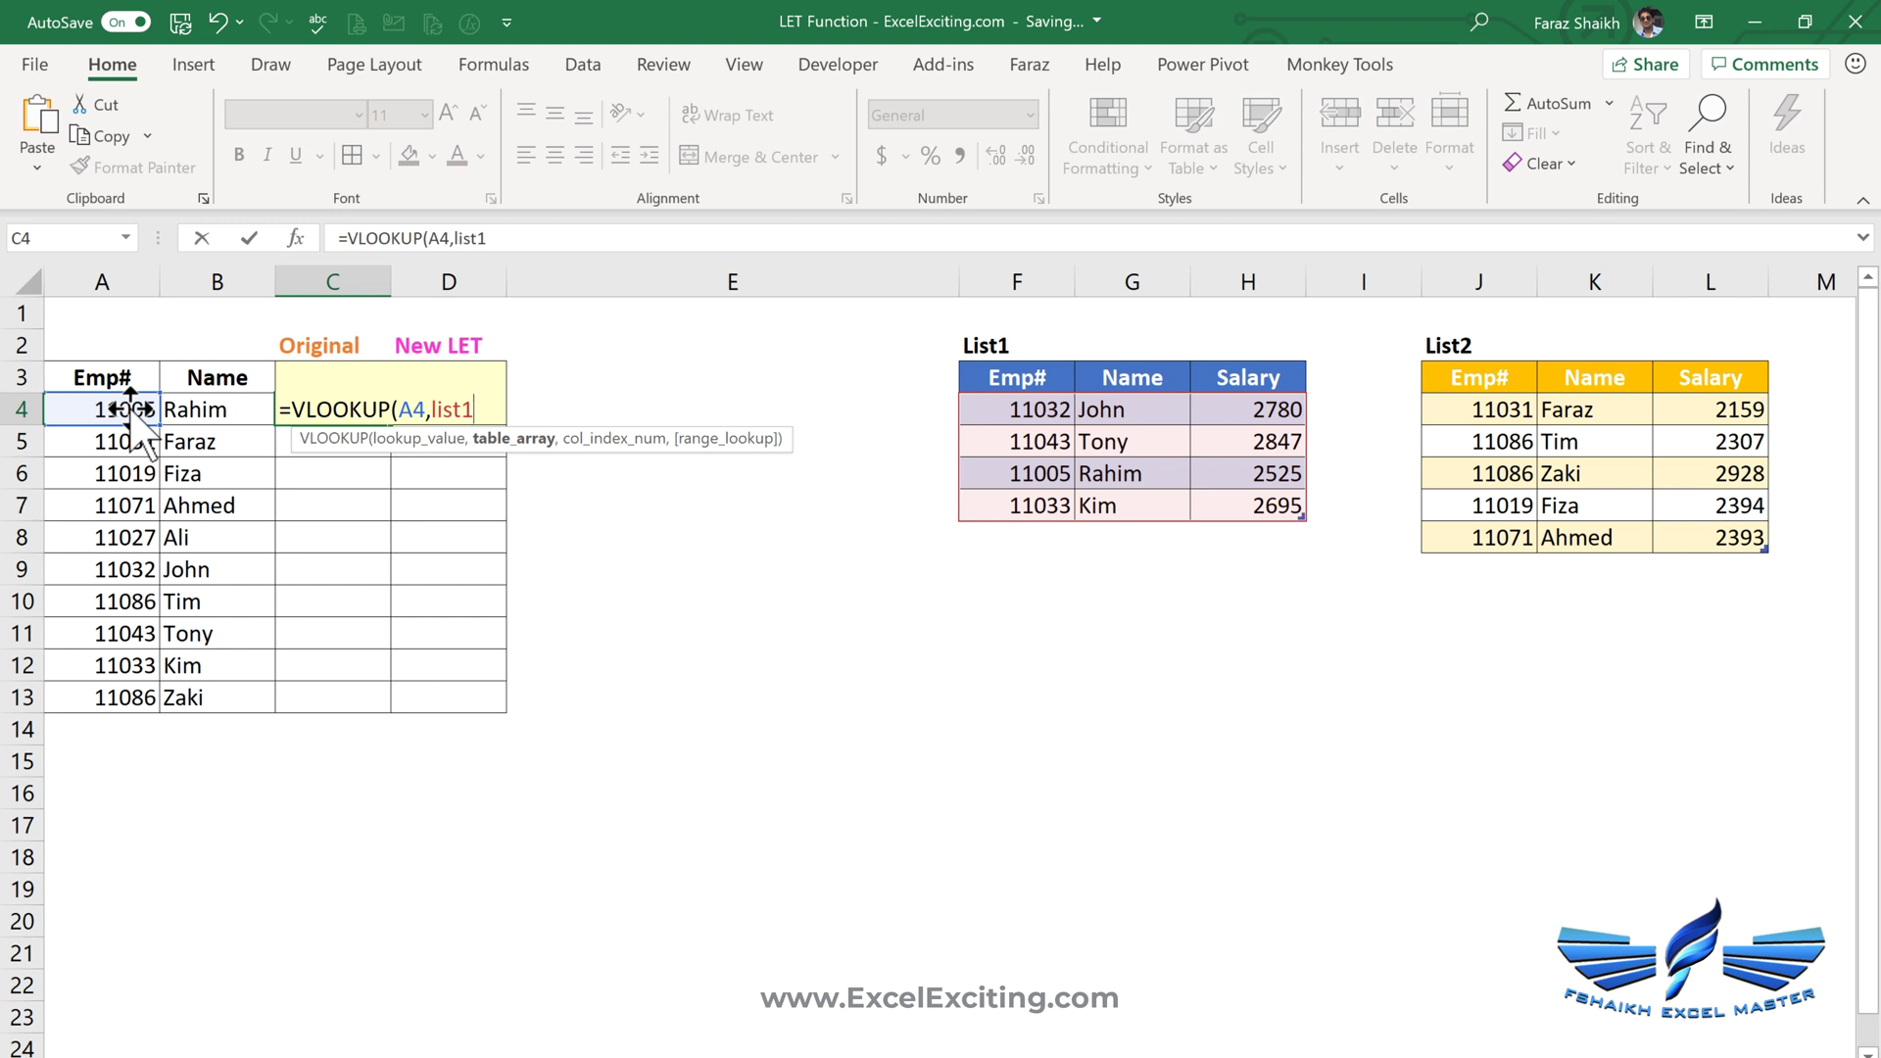
{"action": "type", "text": ",3,"}
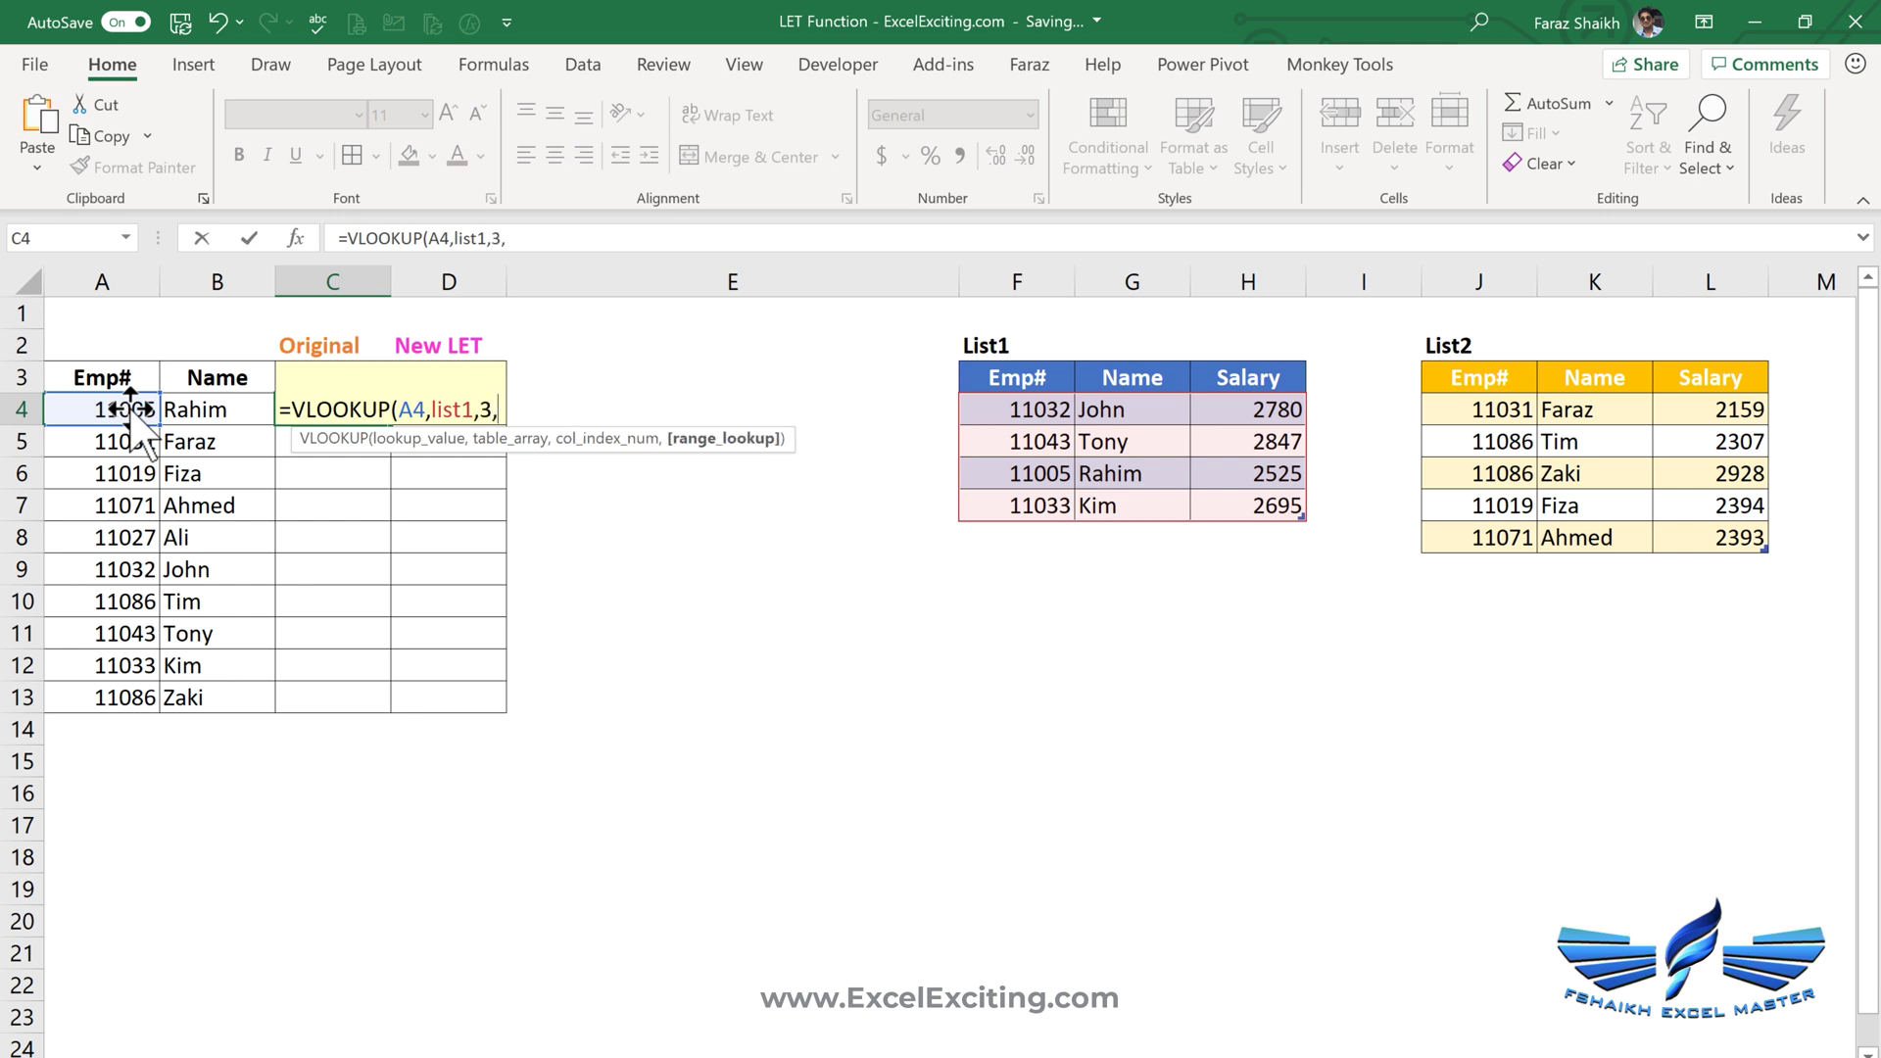
{"action": "key", "text": "Down"}
{"action": "key", "text": "Tab"}
{"action": "type", "text": ")"}
{"action": "key", "text": "Return"}
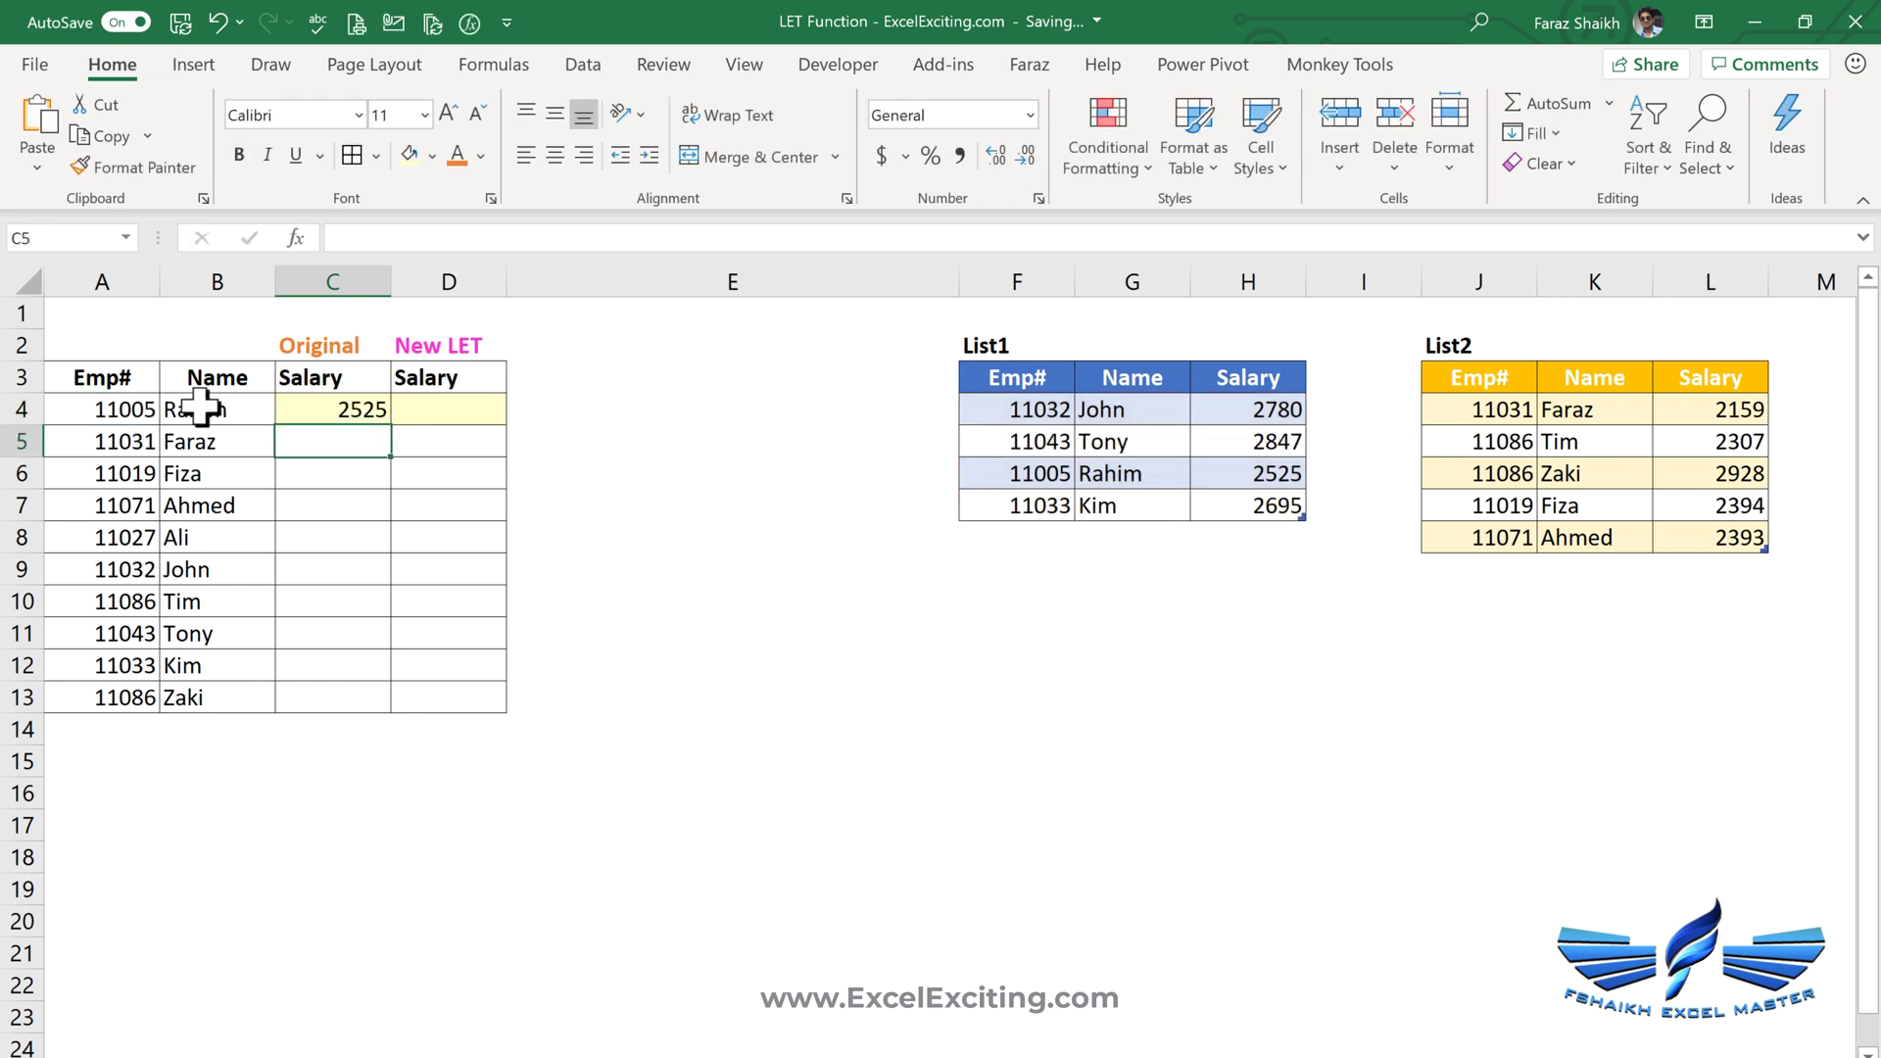
Review C4's VLOOKUP formula and copy it down through C13
{"action": "double_click", "coordinate": [317, 410]}
{"action": "left_click_drag", "start_coordinate": [596, 238], "coordinate": [341, 238]}
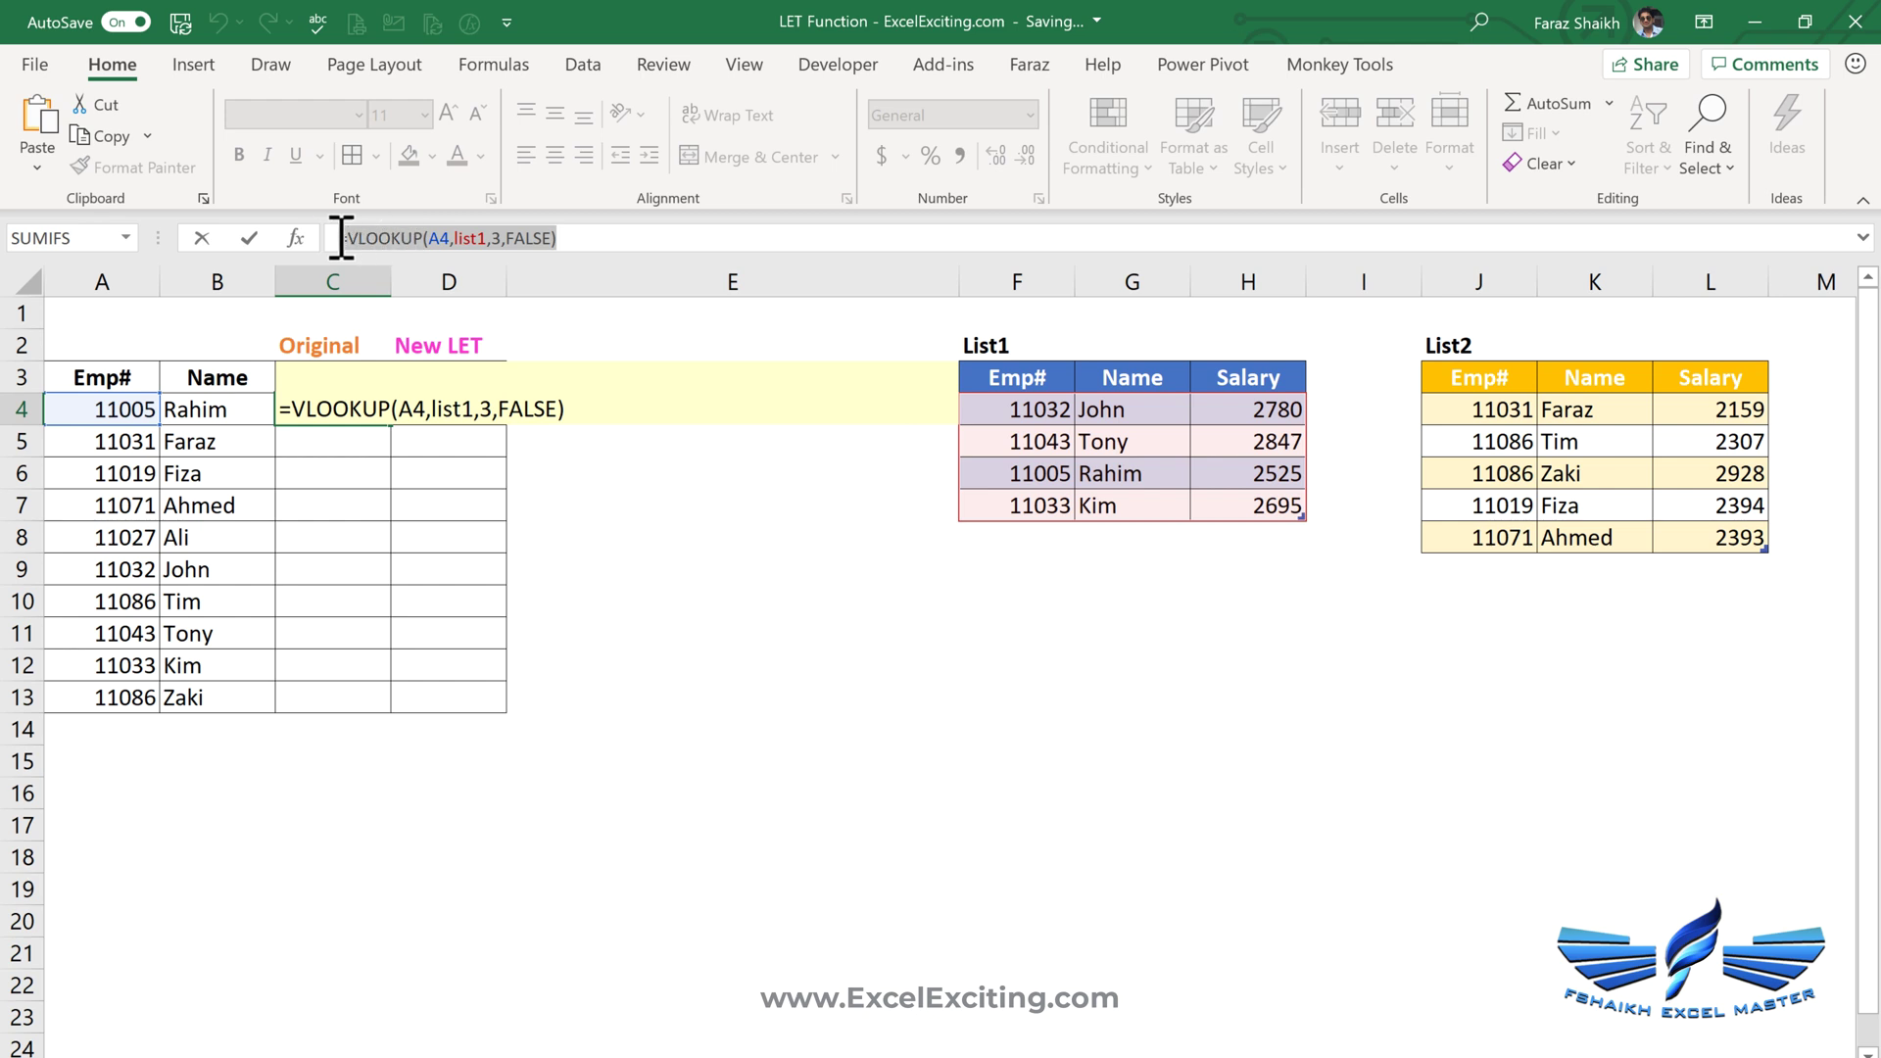
{"action": "key", "text": "End"}
{"action": "key", "text": "Return"}
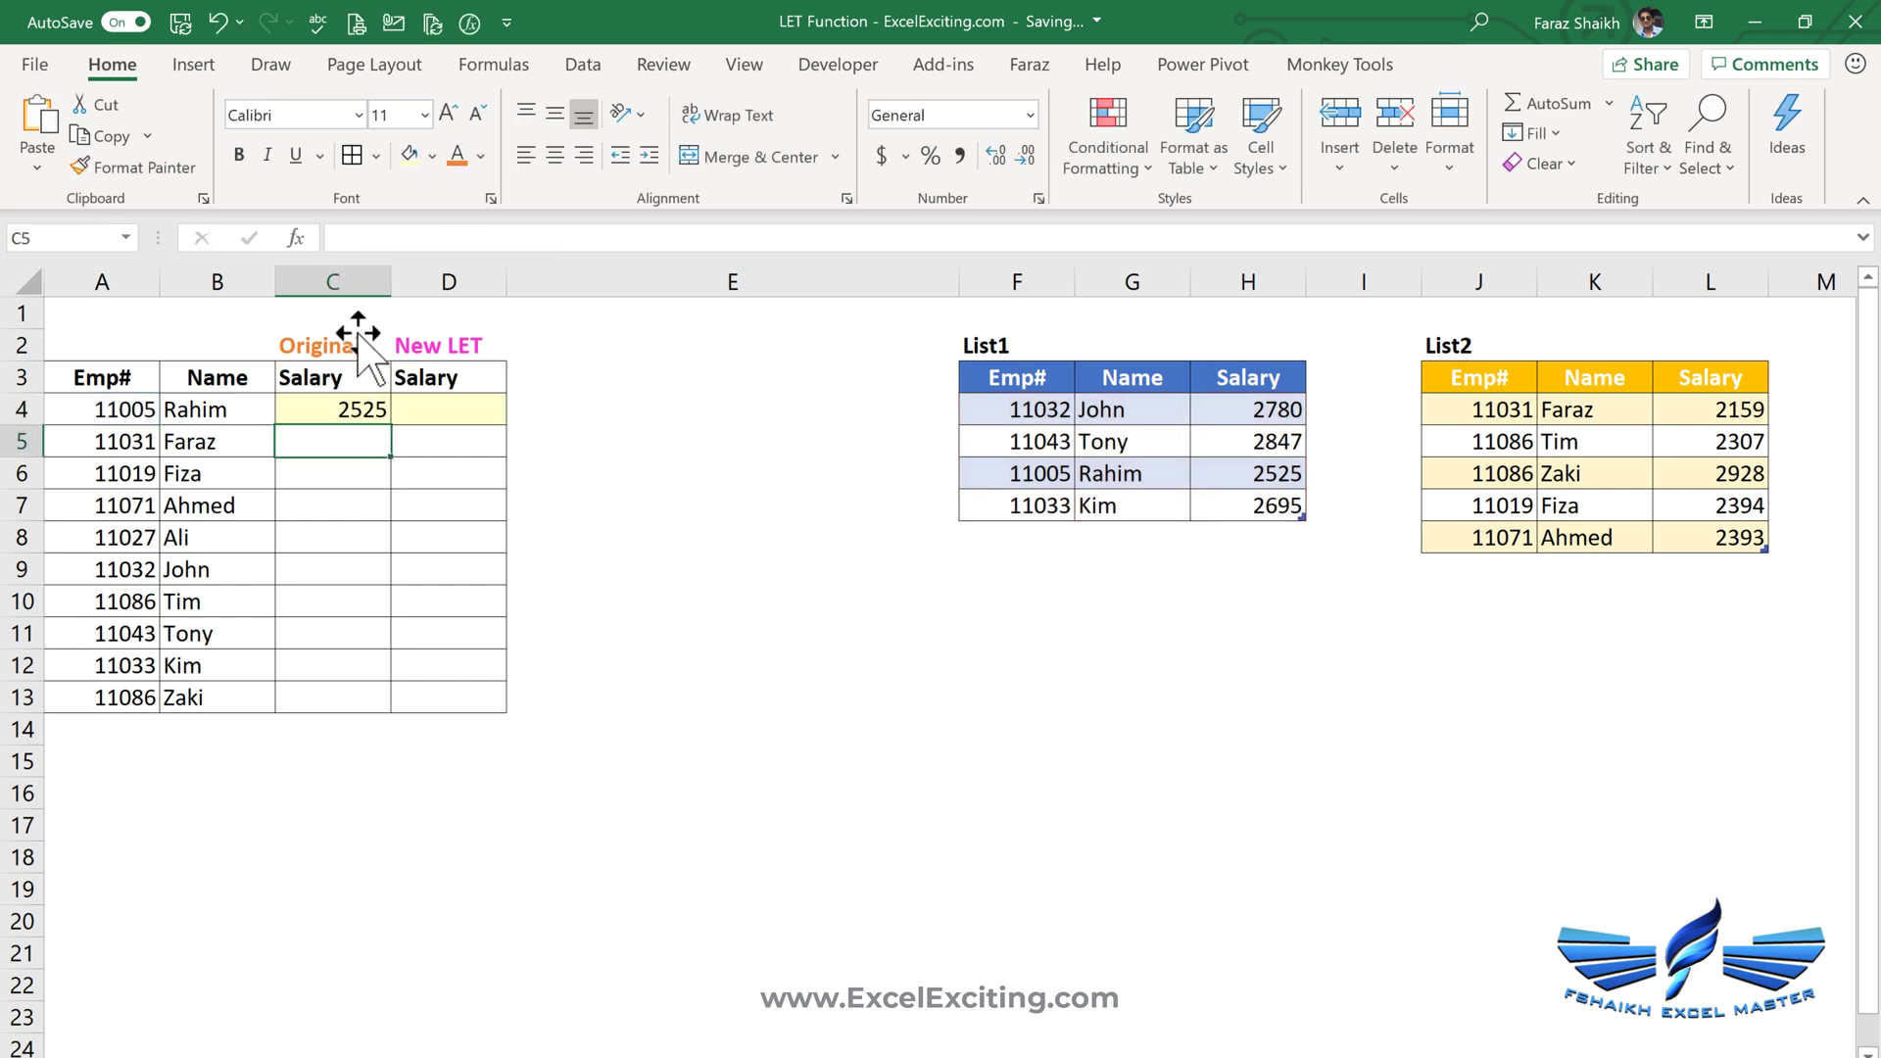
{"action": "left_click", "coordinate": [380, 411]}
{"action": "double_click", "coordinate": [389, 419]}
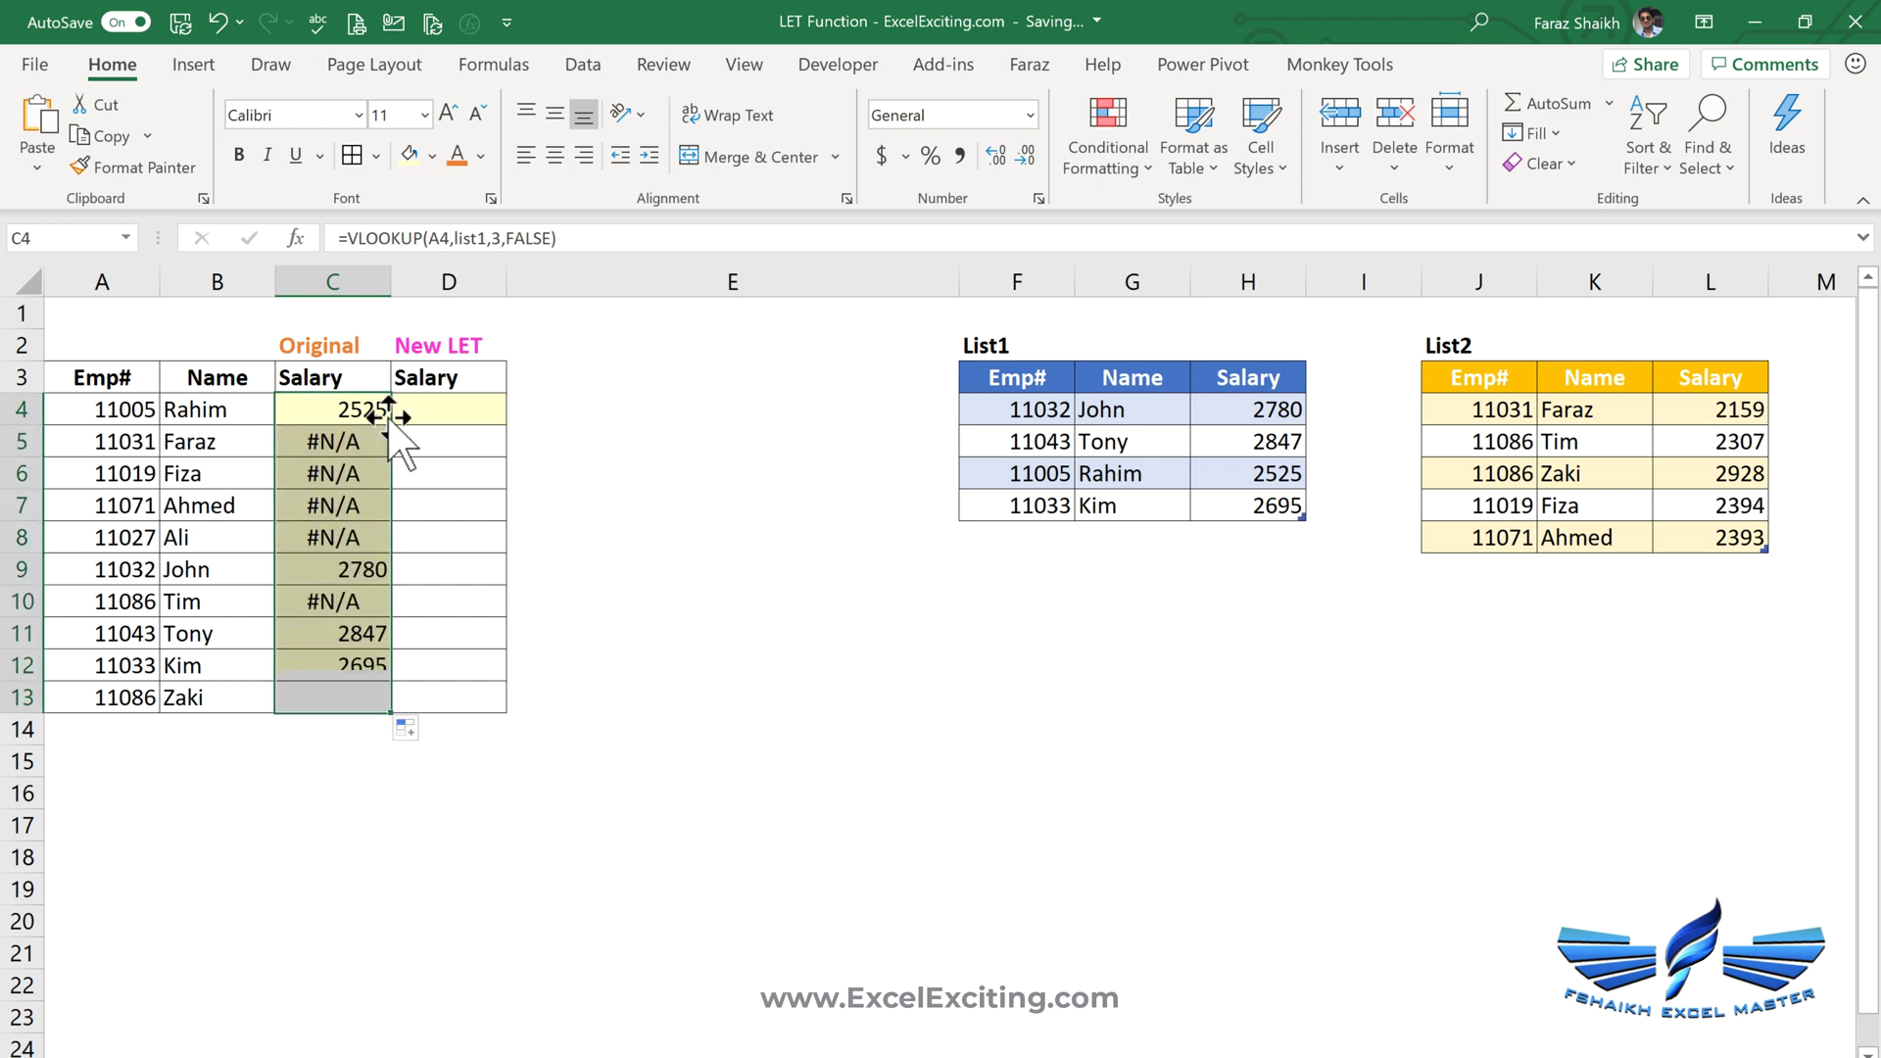
Wrap C4's lookup in ISNA and copy it down to C13, showing TRUE or FALSE
{"action": "double_click", "coordinate": [298, 409]}
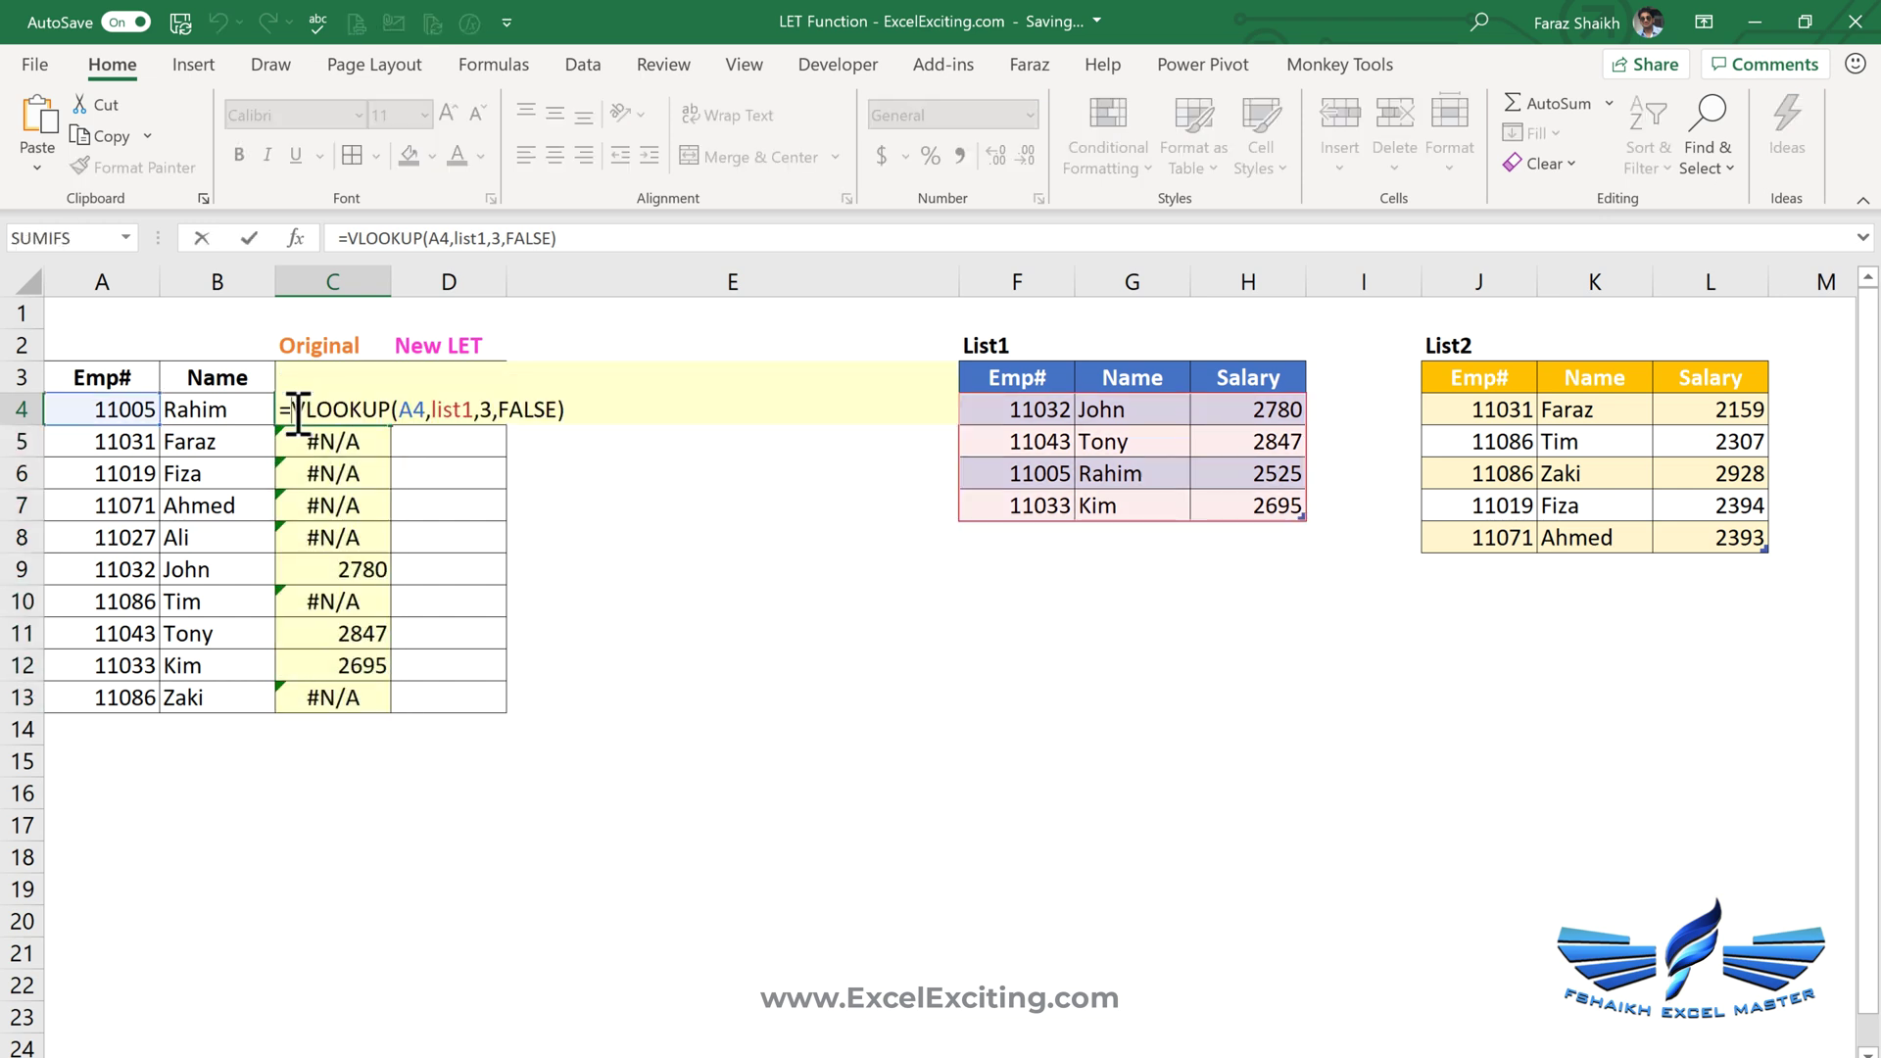
{"action": "type", "text": "ISNA("}
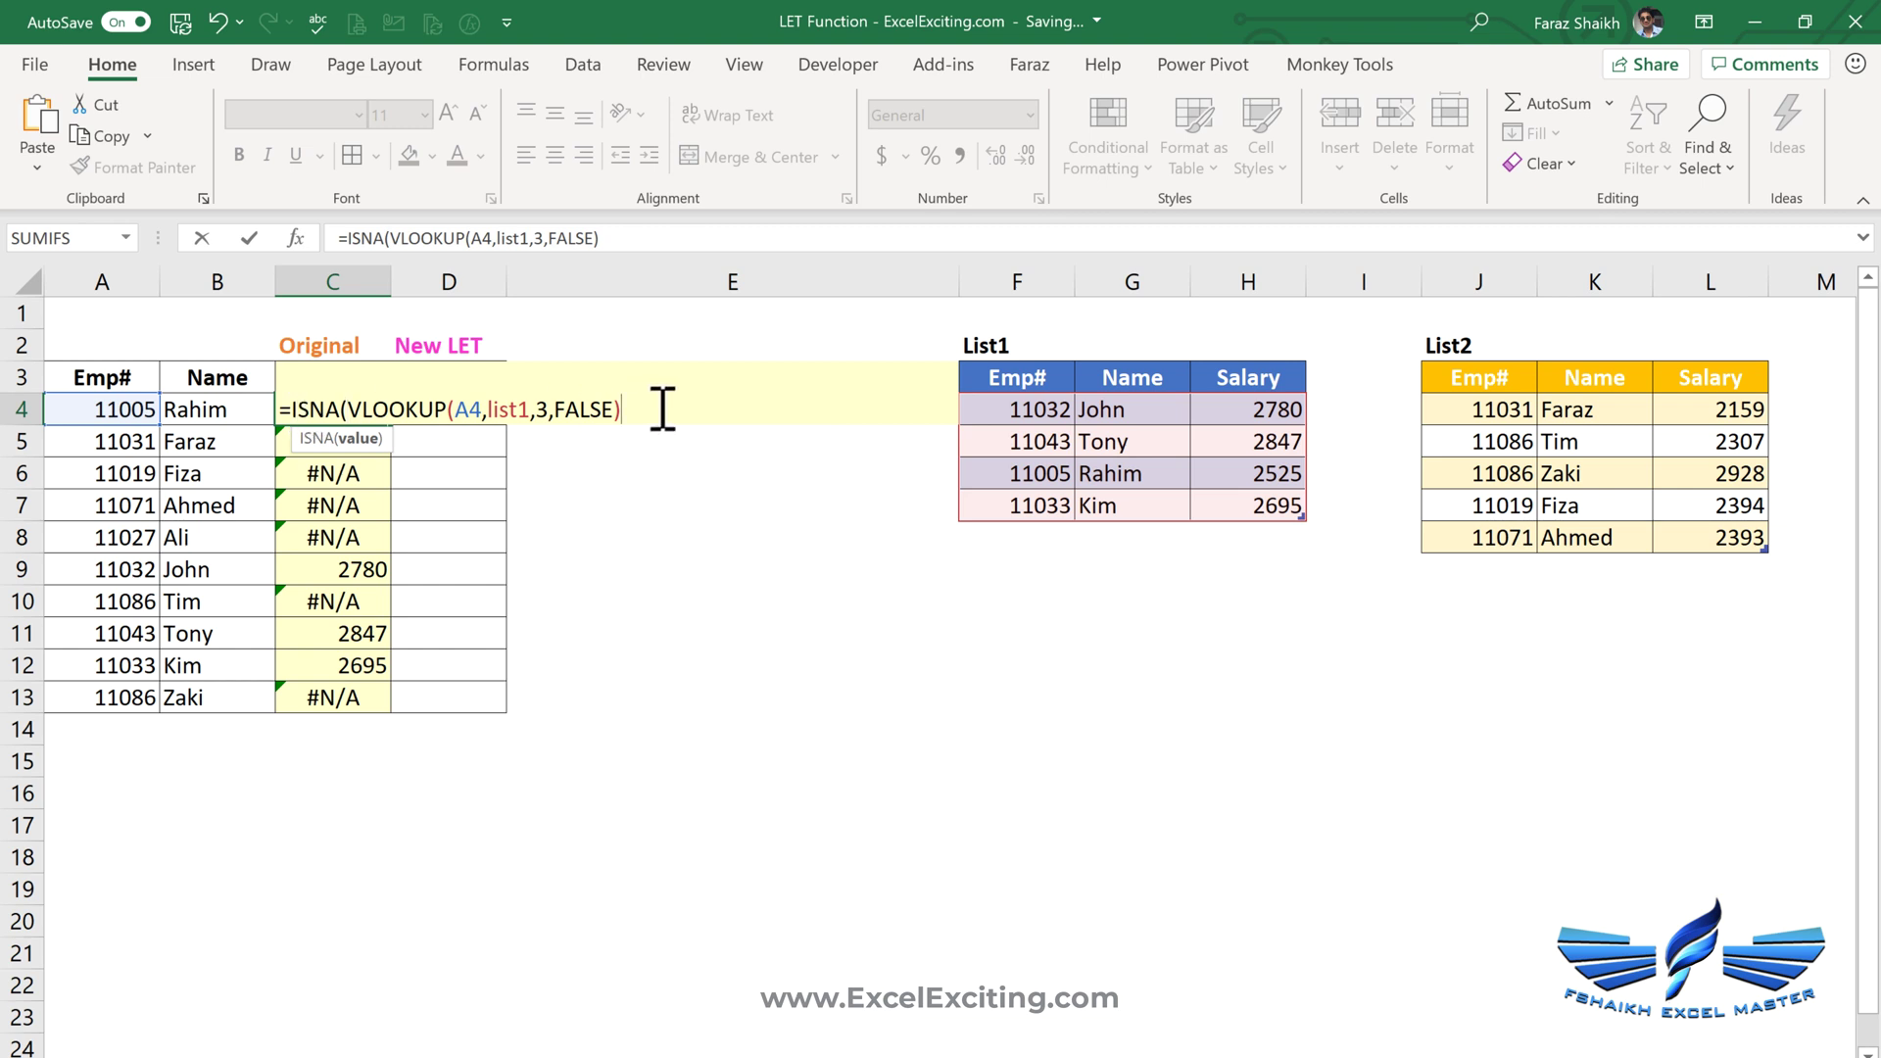
{"action": "key", "text": "Return"}
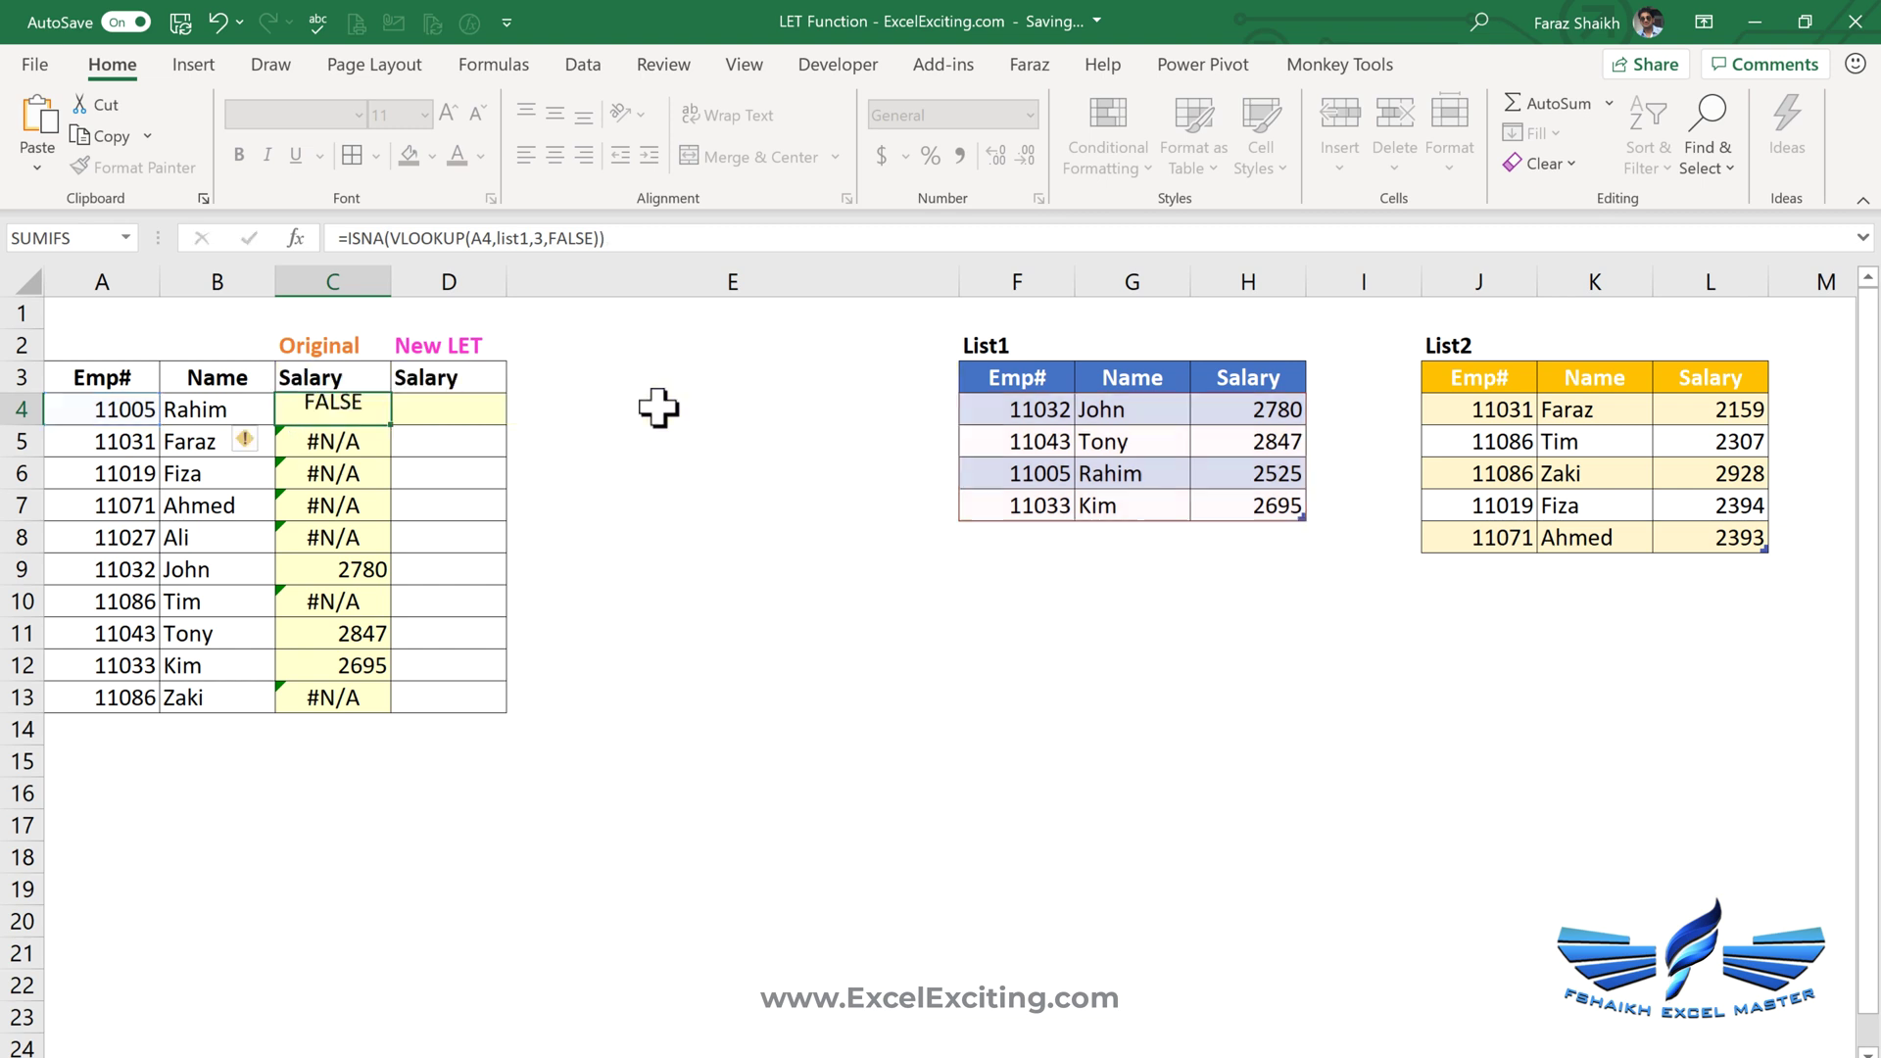
{"action": "left_click", "coordinate": [375, 411]}
{"action": "double_click", "coordinate": [389, 424]}
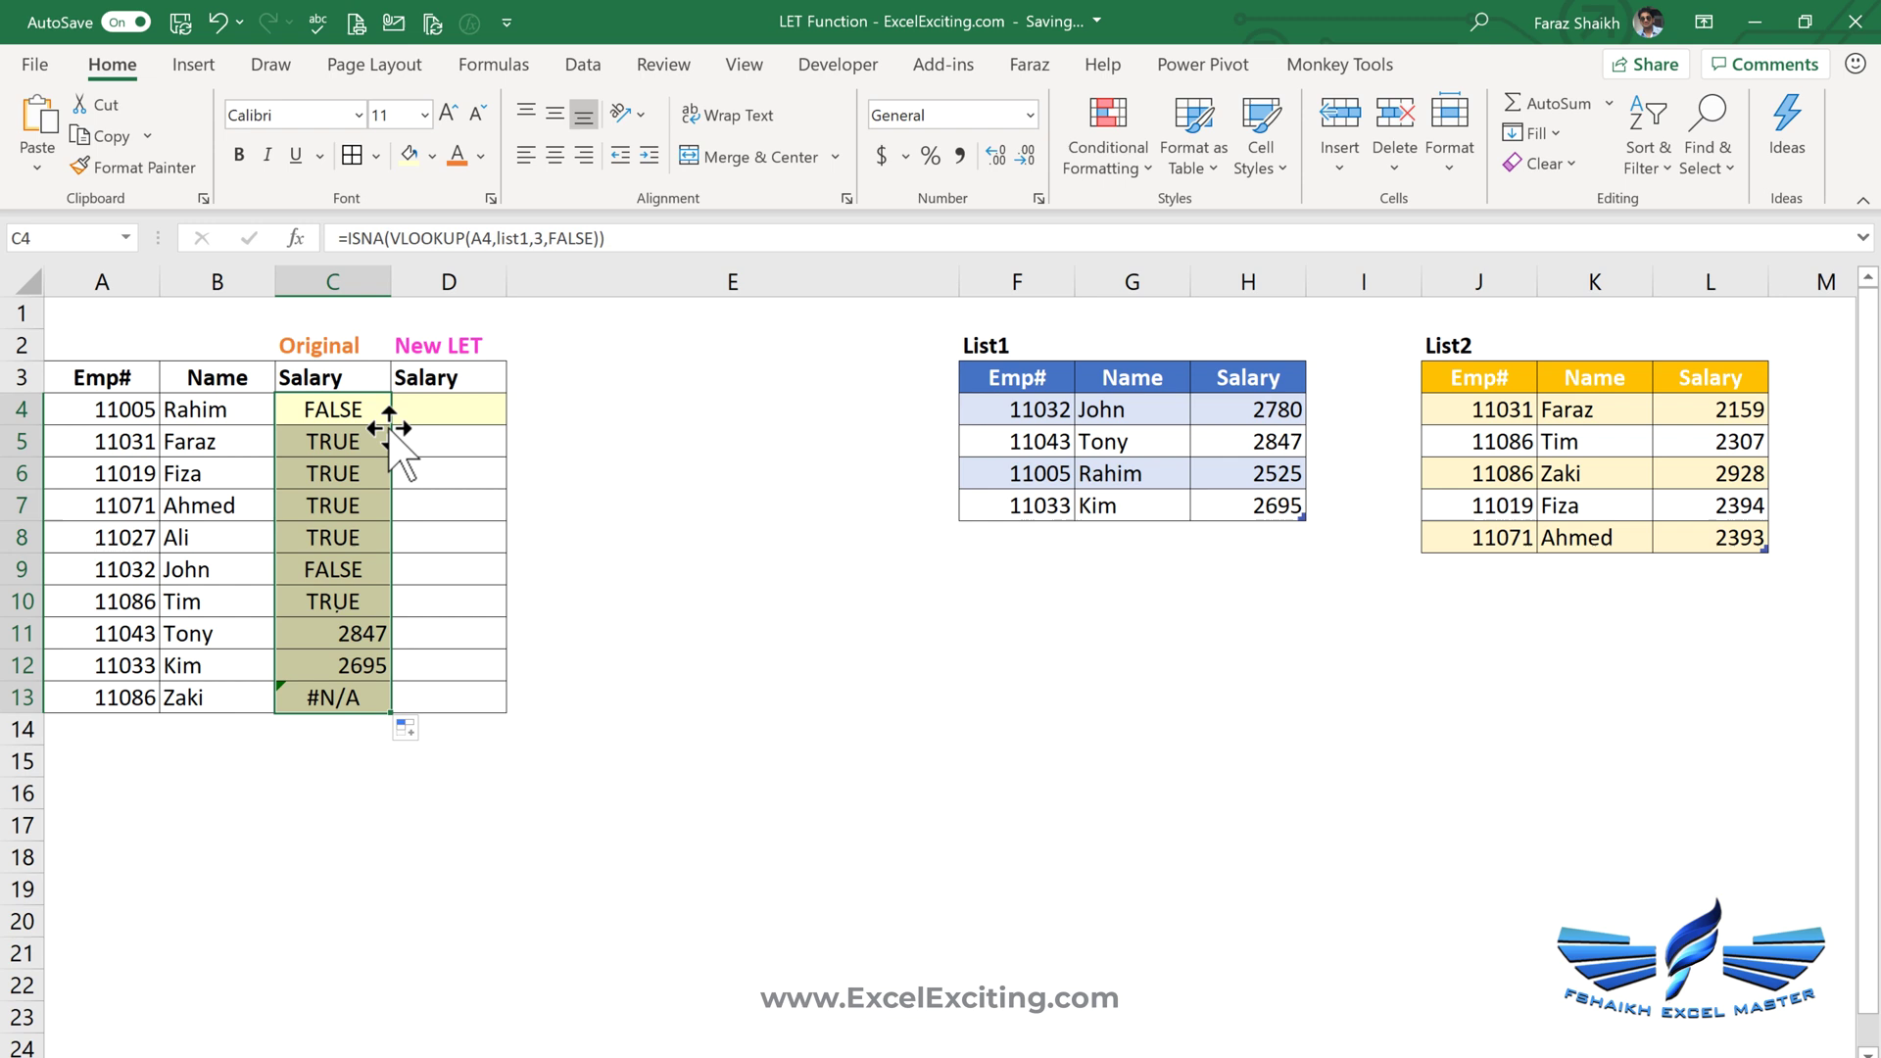
{"action": "double_click", "coordinate": [301, 409]}
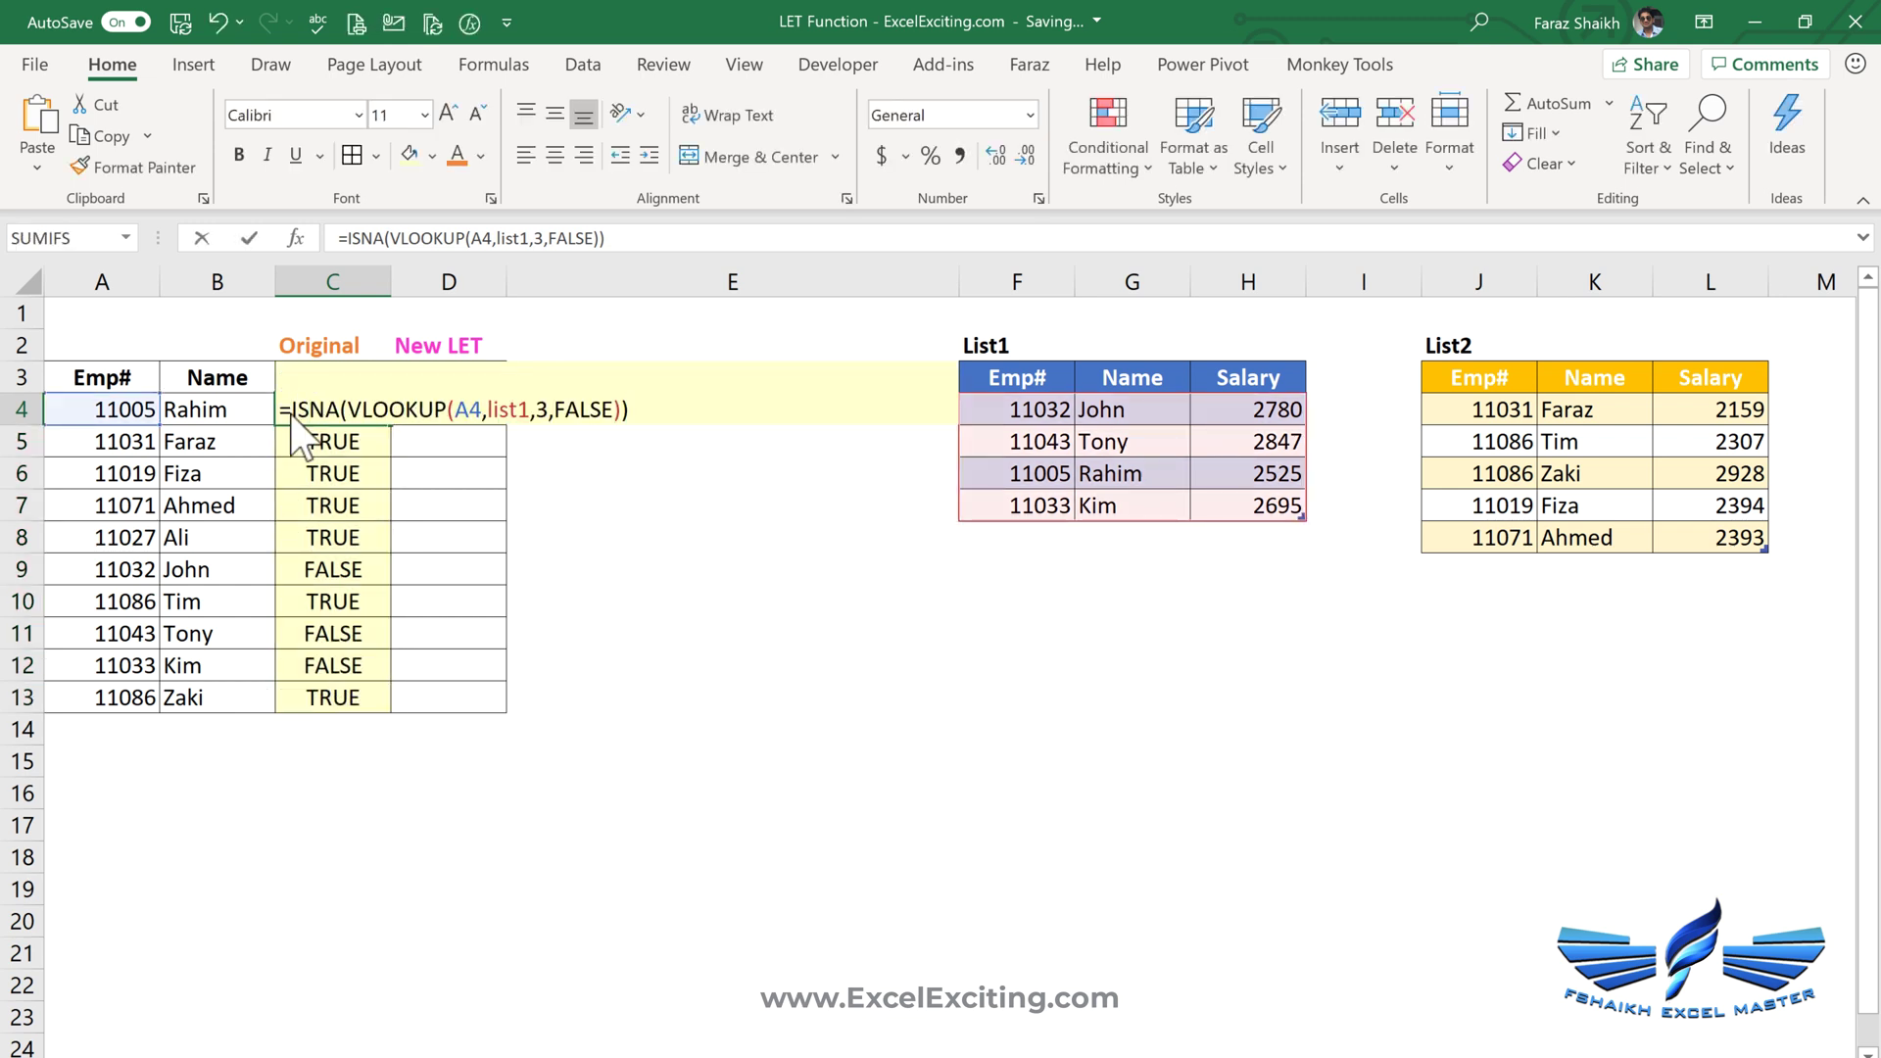
Wrap the ISNA test in IF, returning a list2 VLOOKUP when the employee is missing
{"action": "type", "text": "IF("}
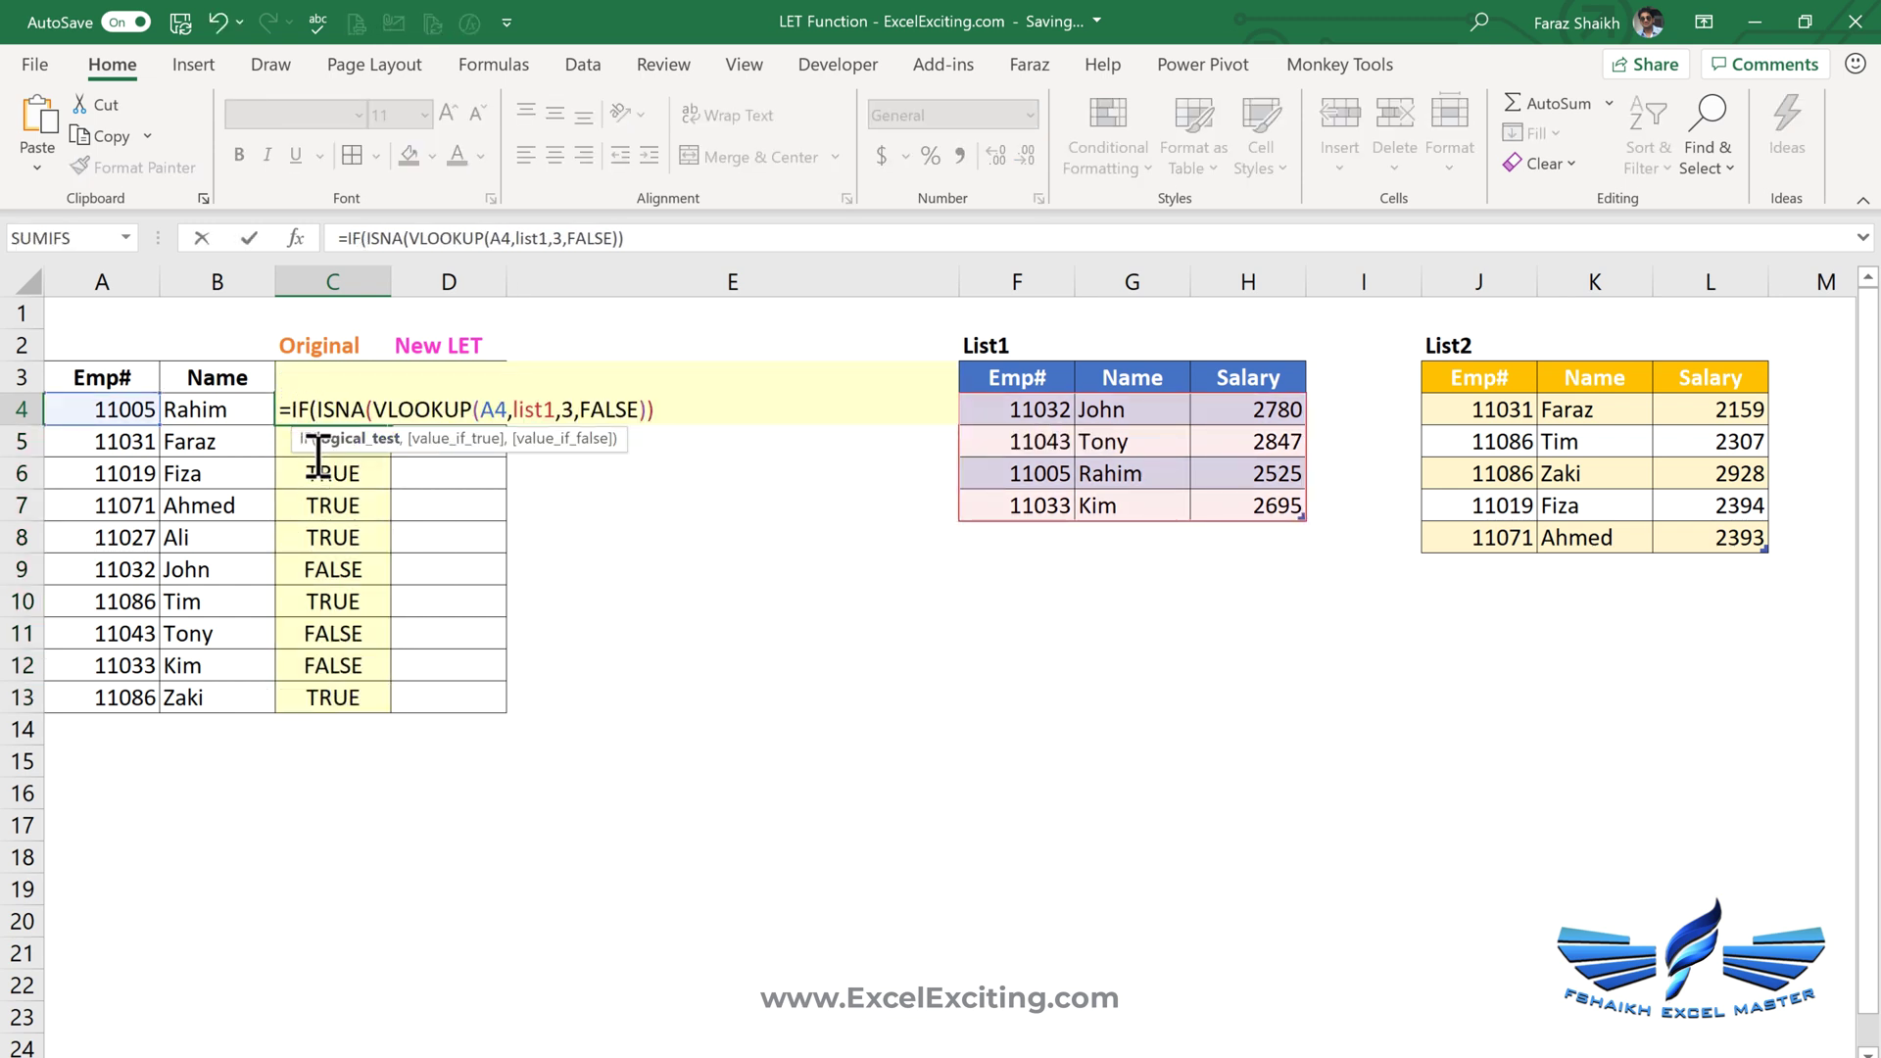
{"action": "type", "text": ","}
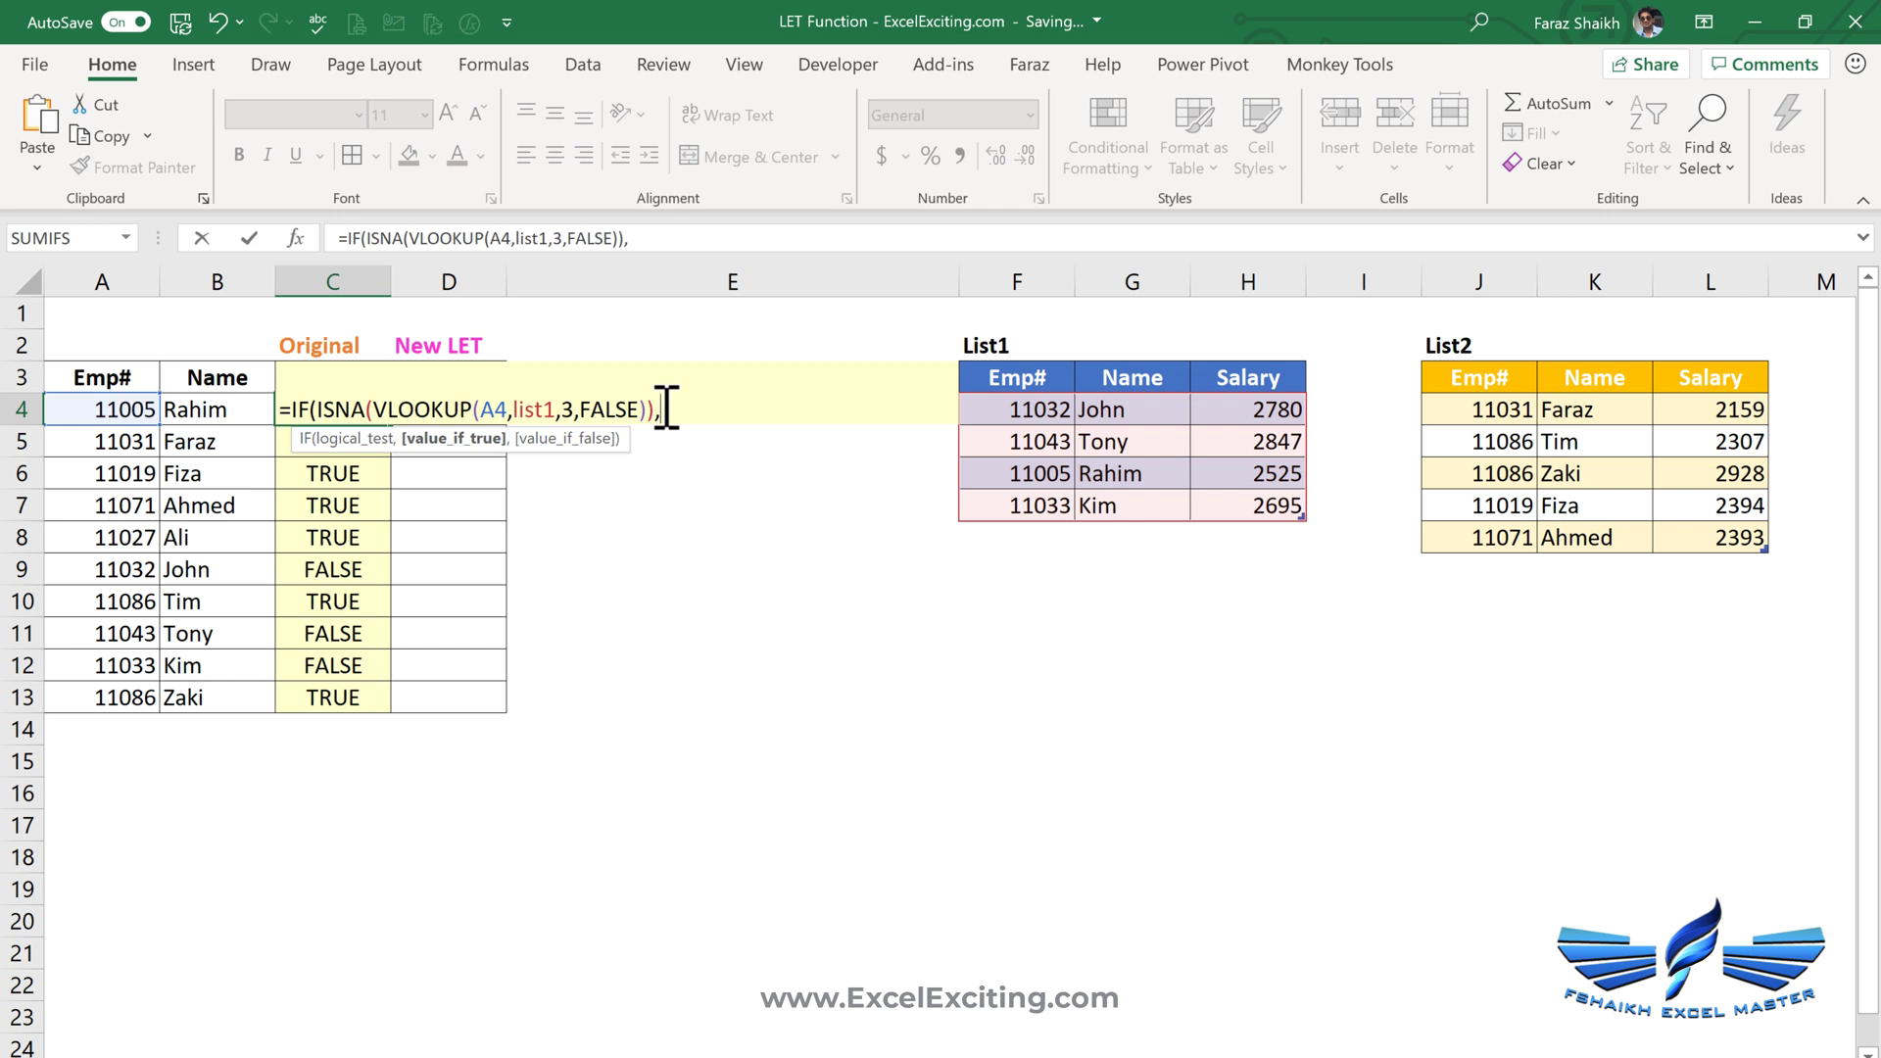
{"action": "type", "text": "=VLOOKUP(A4,list1,3,FALSE)"}
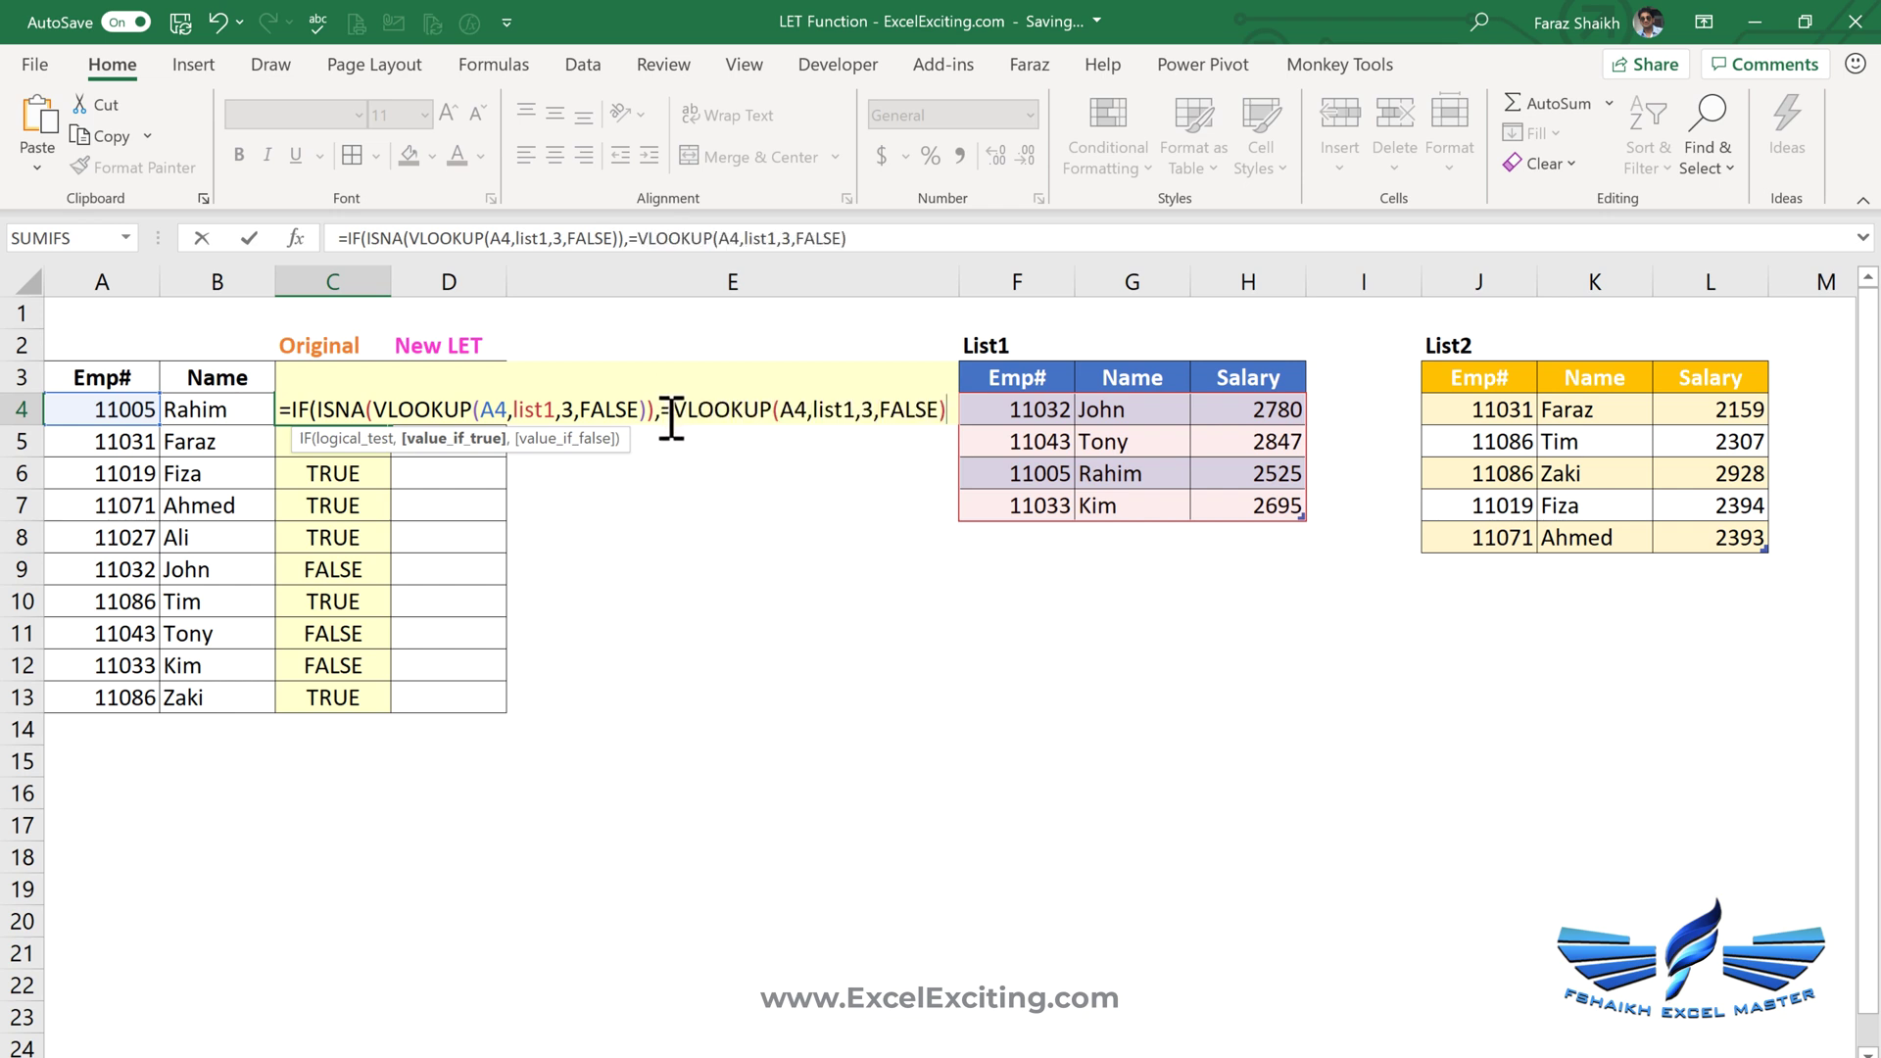
{"action": "left_click", "coordinate": [667, 410]}
{"action": "key", "text": "Delete"}
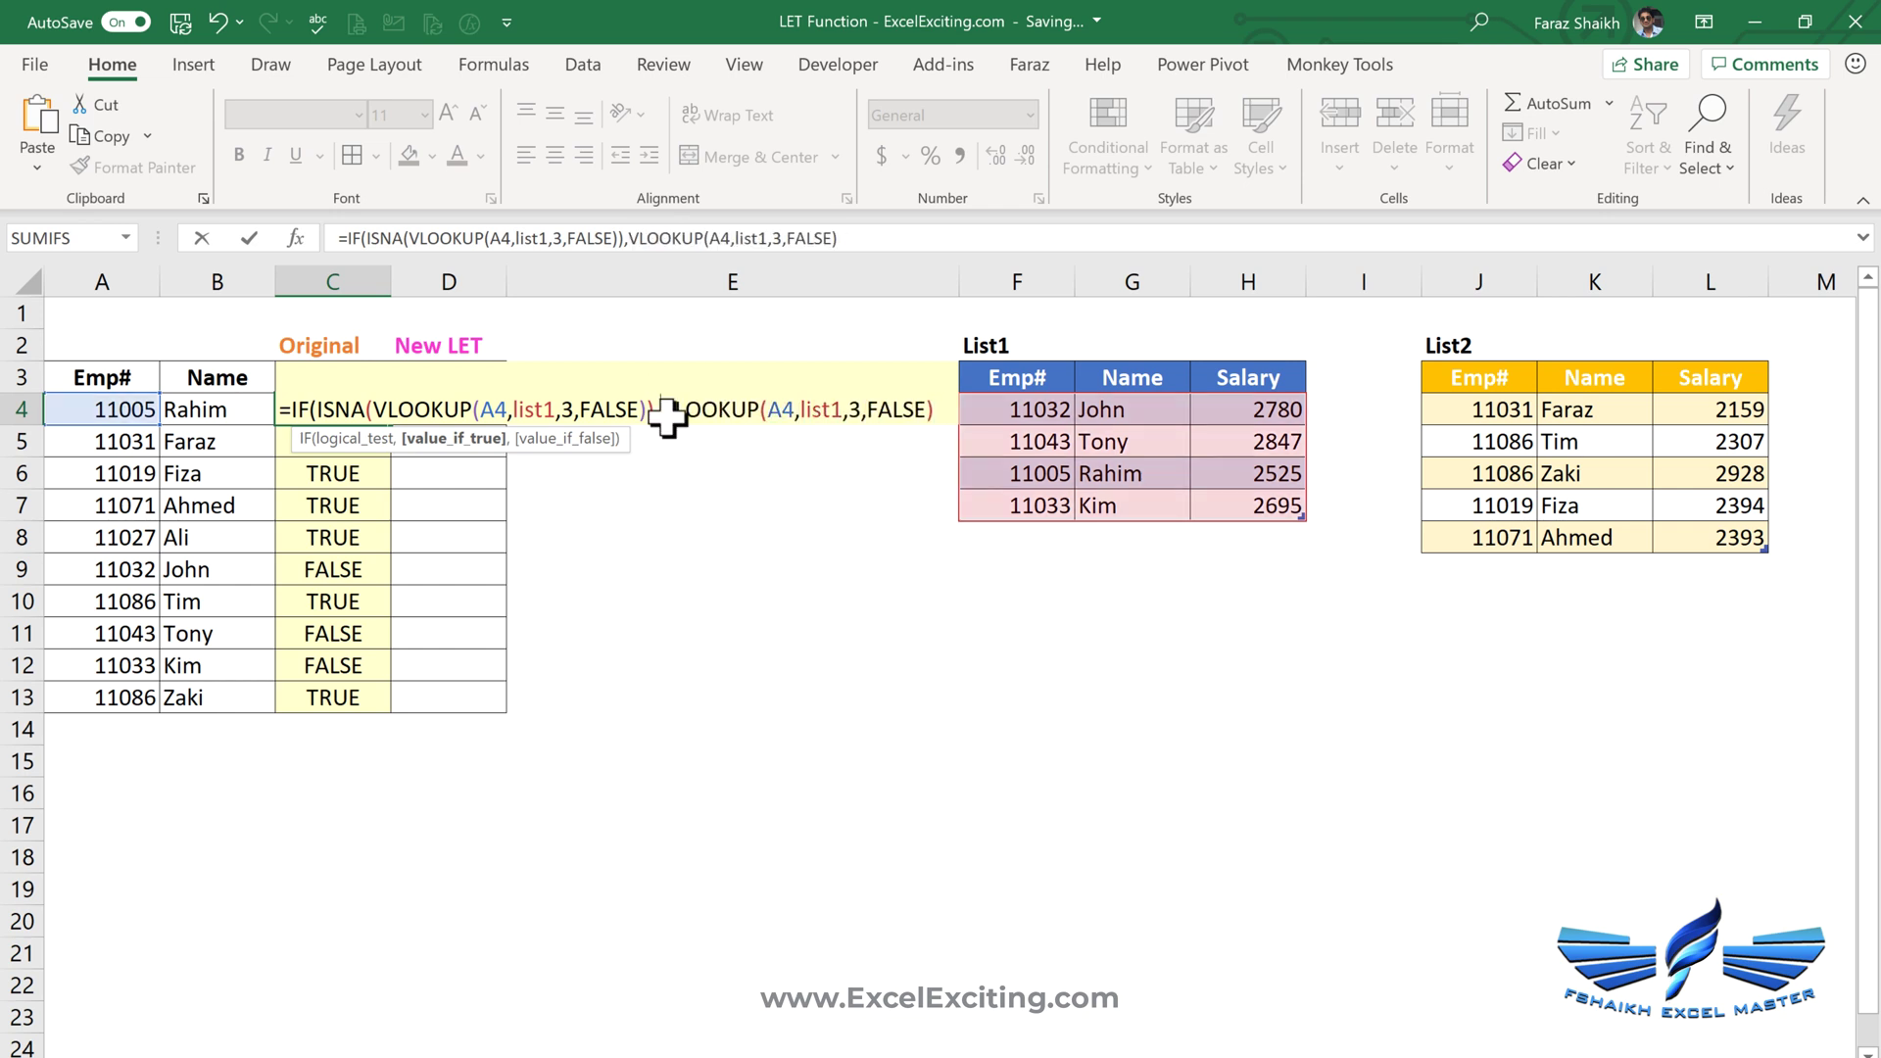
{"action": "left_click", "coordinate": [841, 409]}
{"action": "key", "text": "BackSpace"}
{"action": "type", "text": "2"}
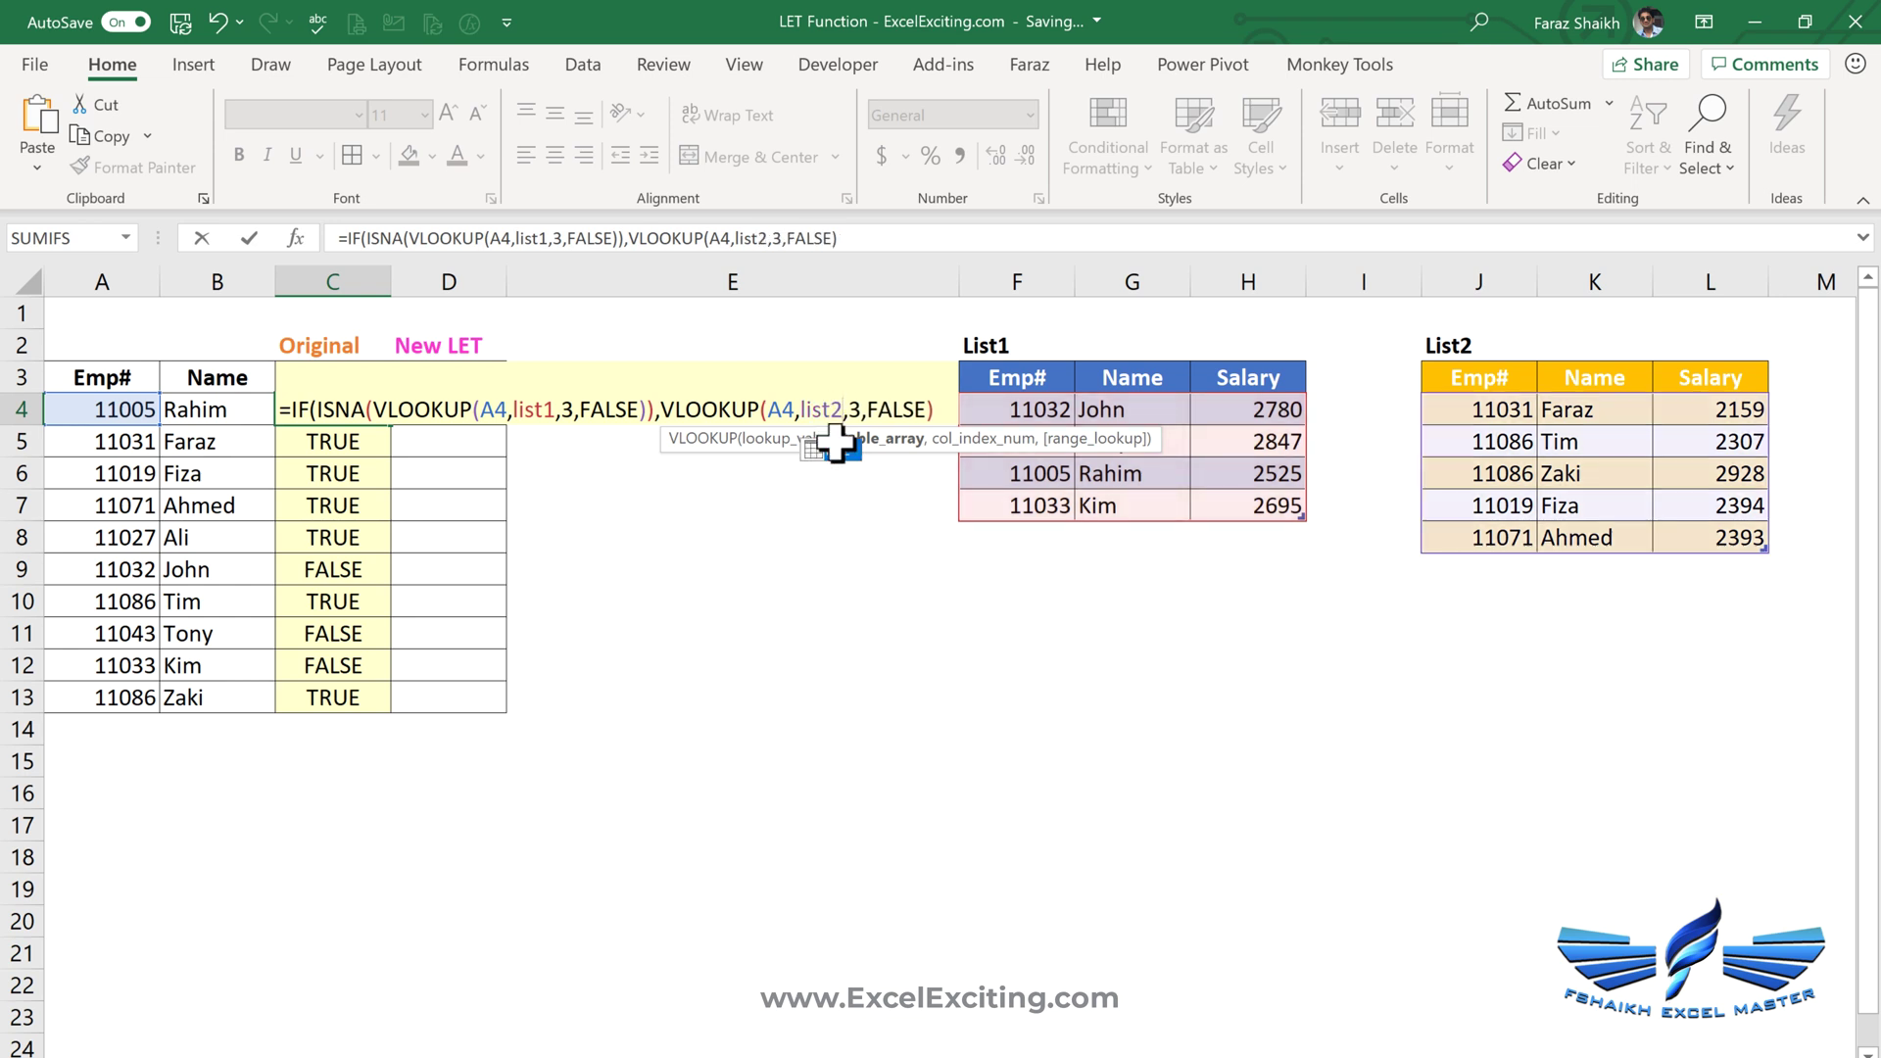
Add the list1 VLOOKUP as IF's otherwise result and commit, returning 2525
{"action": "left_click", "coordinate": [936, 410]}
{"action": "type", "text": ","}
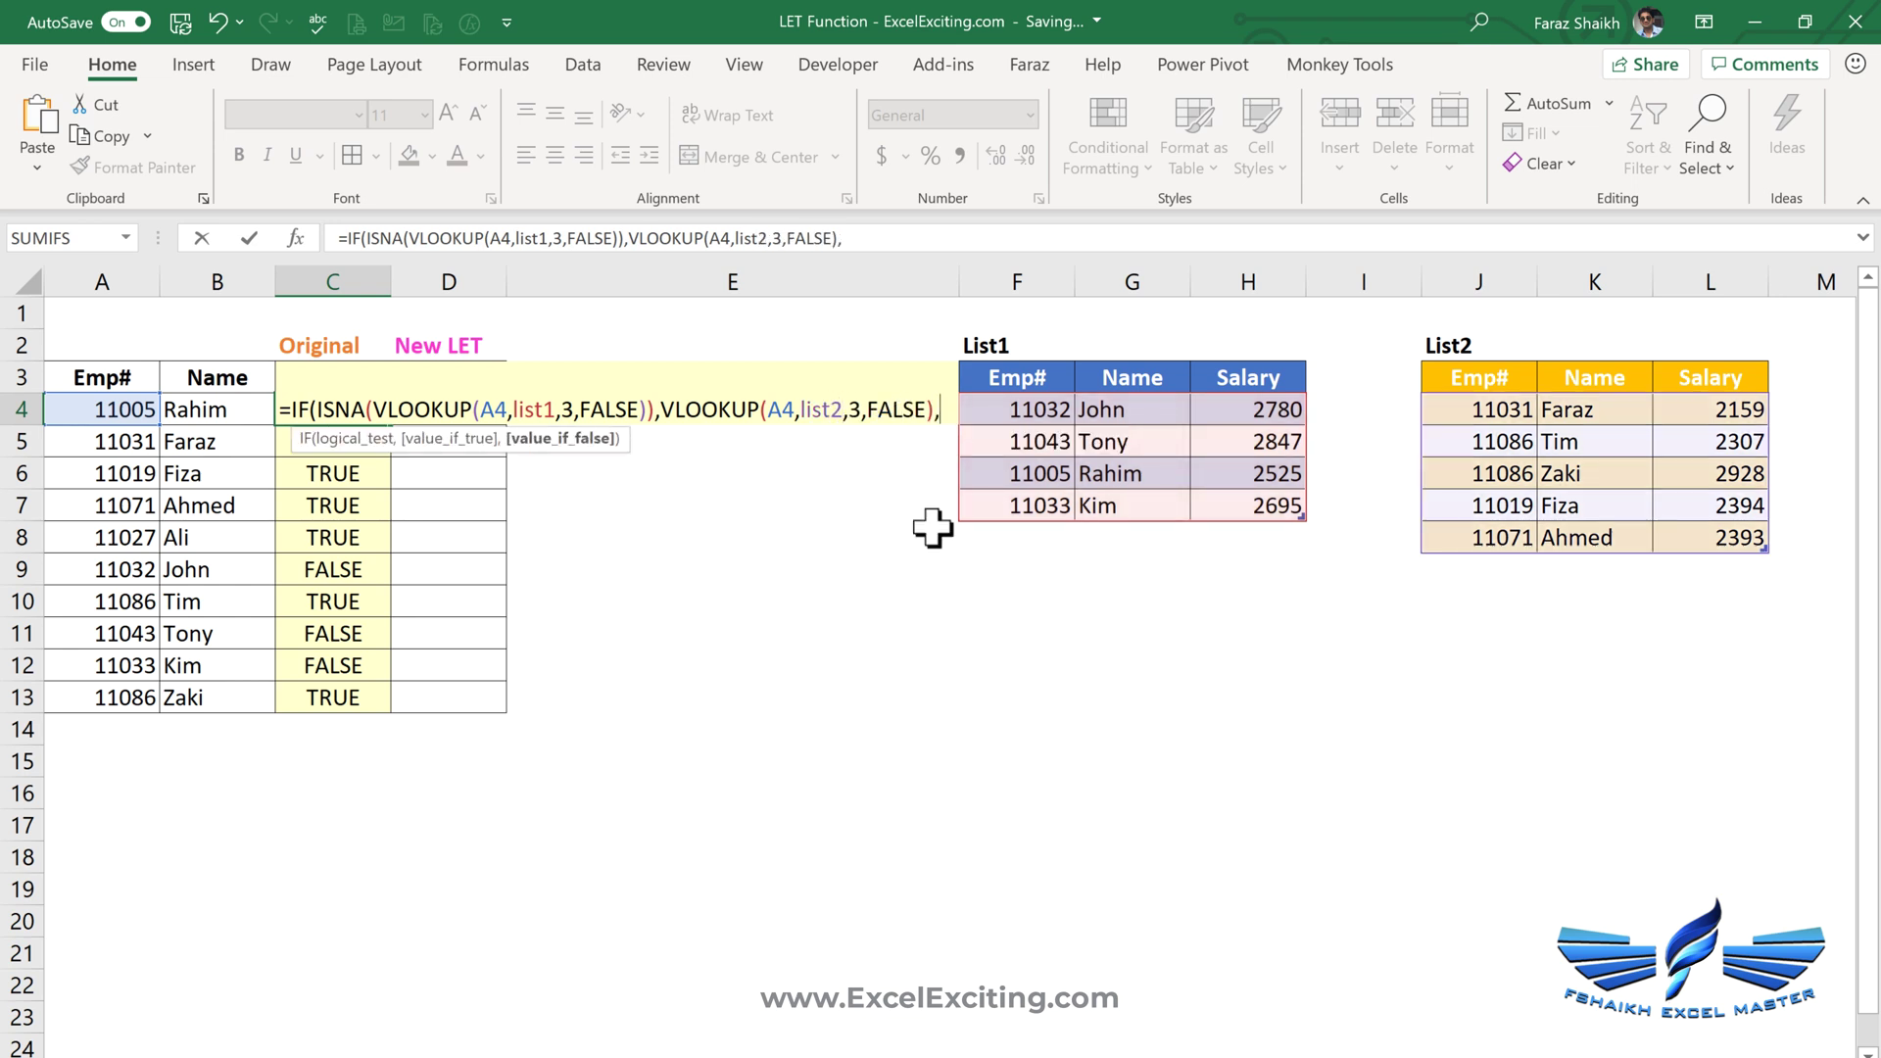
{"action": "type", "text": "=VLOOKUP(A4,list1,3,FALSE)"}
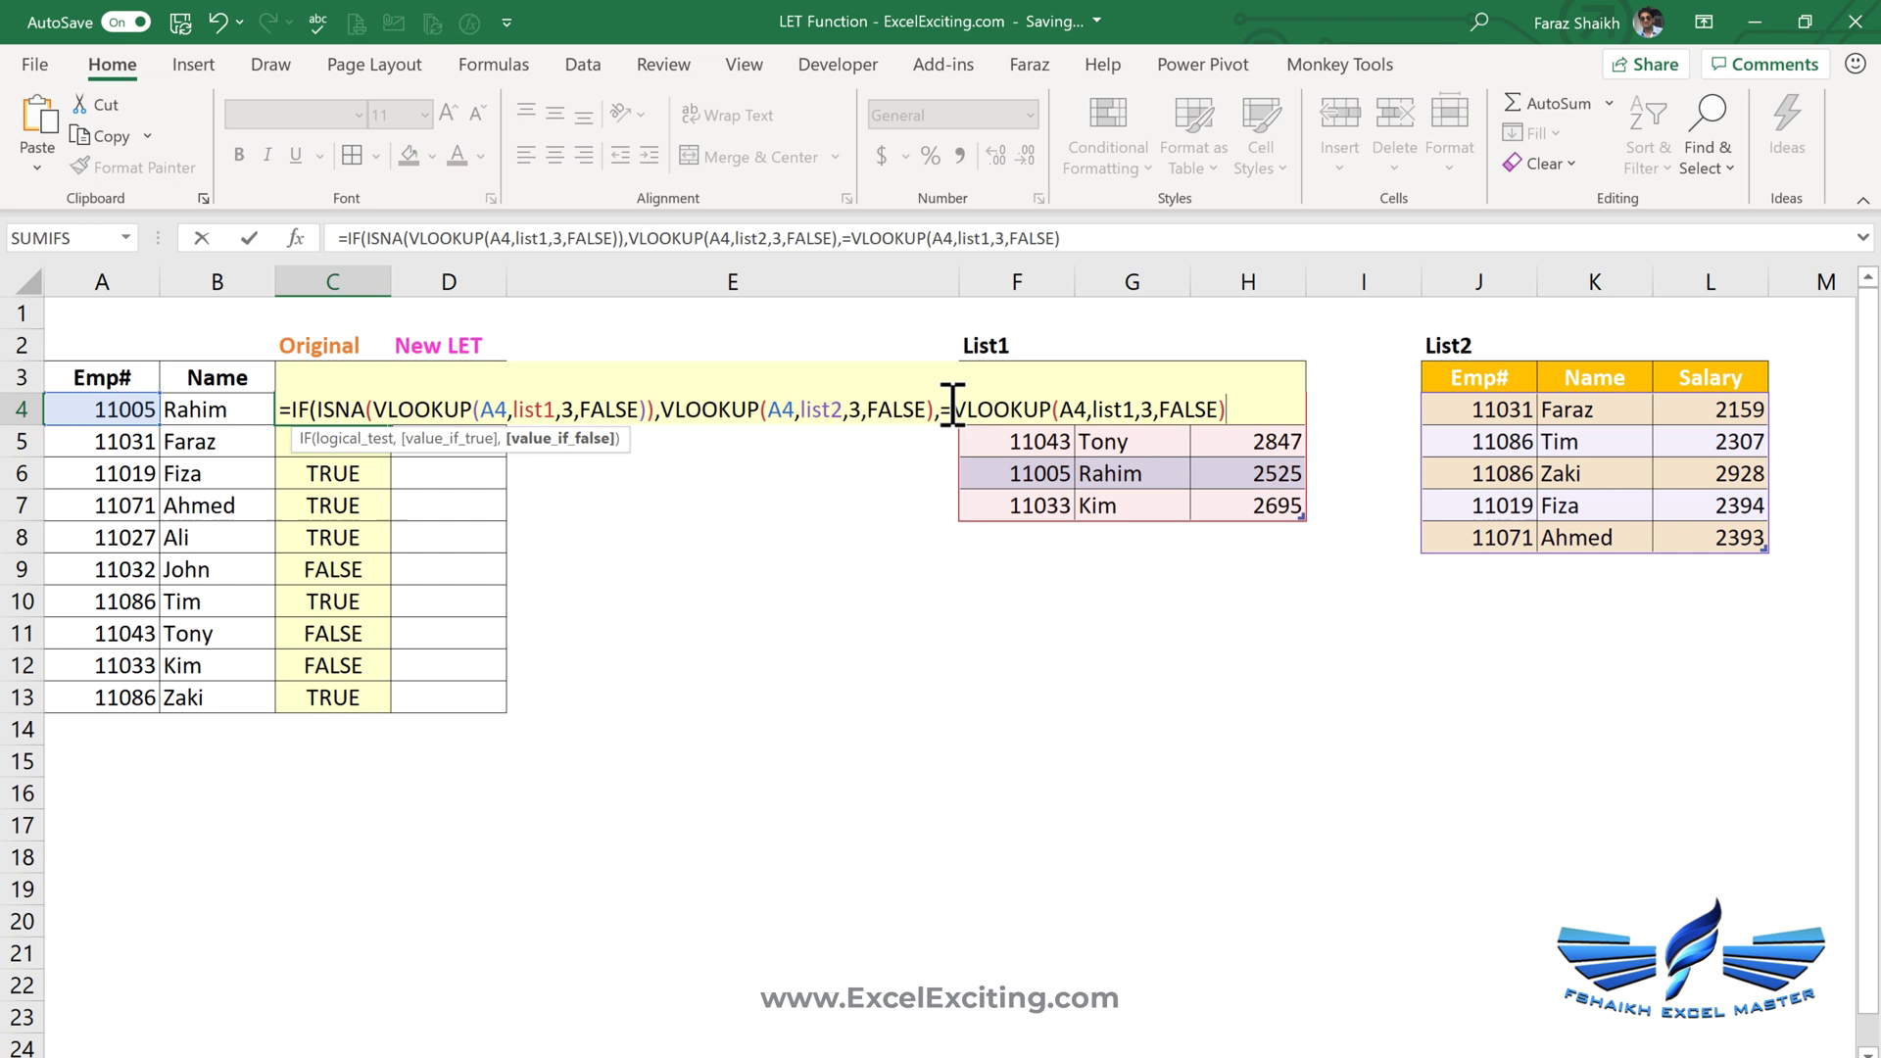
{"action": "left_click", "coordinate": [952, 409]}
{"action": "key", "text": "BackSpace"}
{"action": "left_click", "coordinate": [1122, 409]}
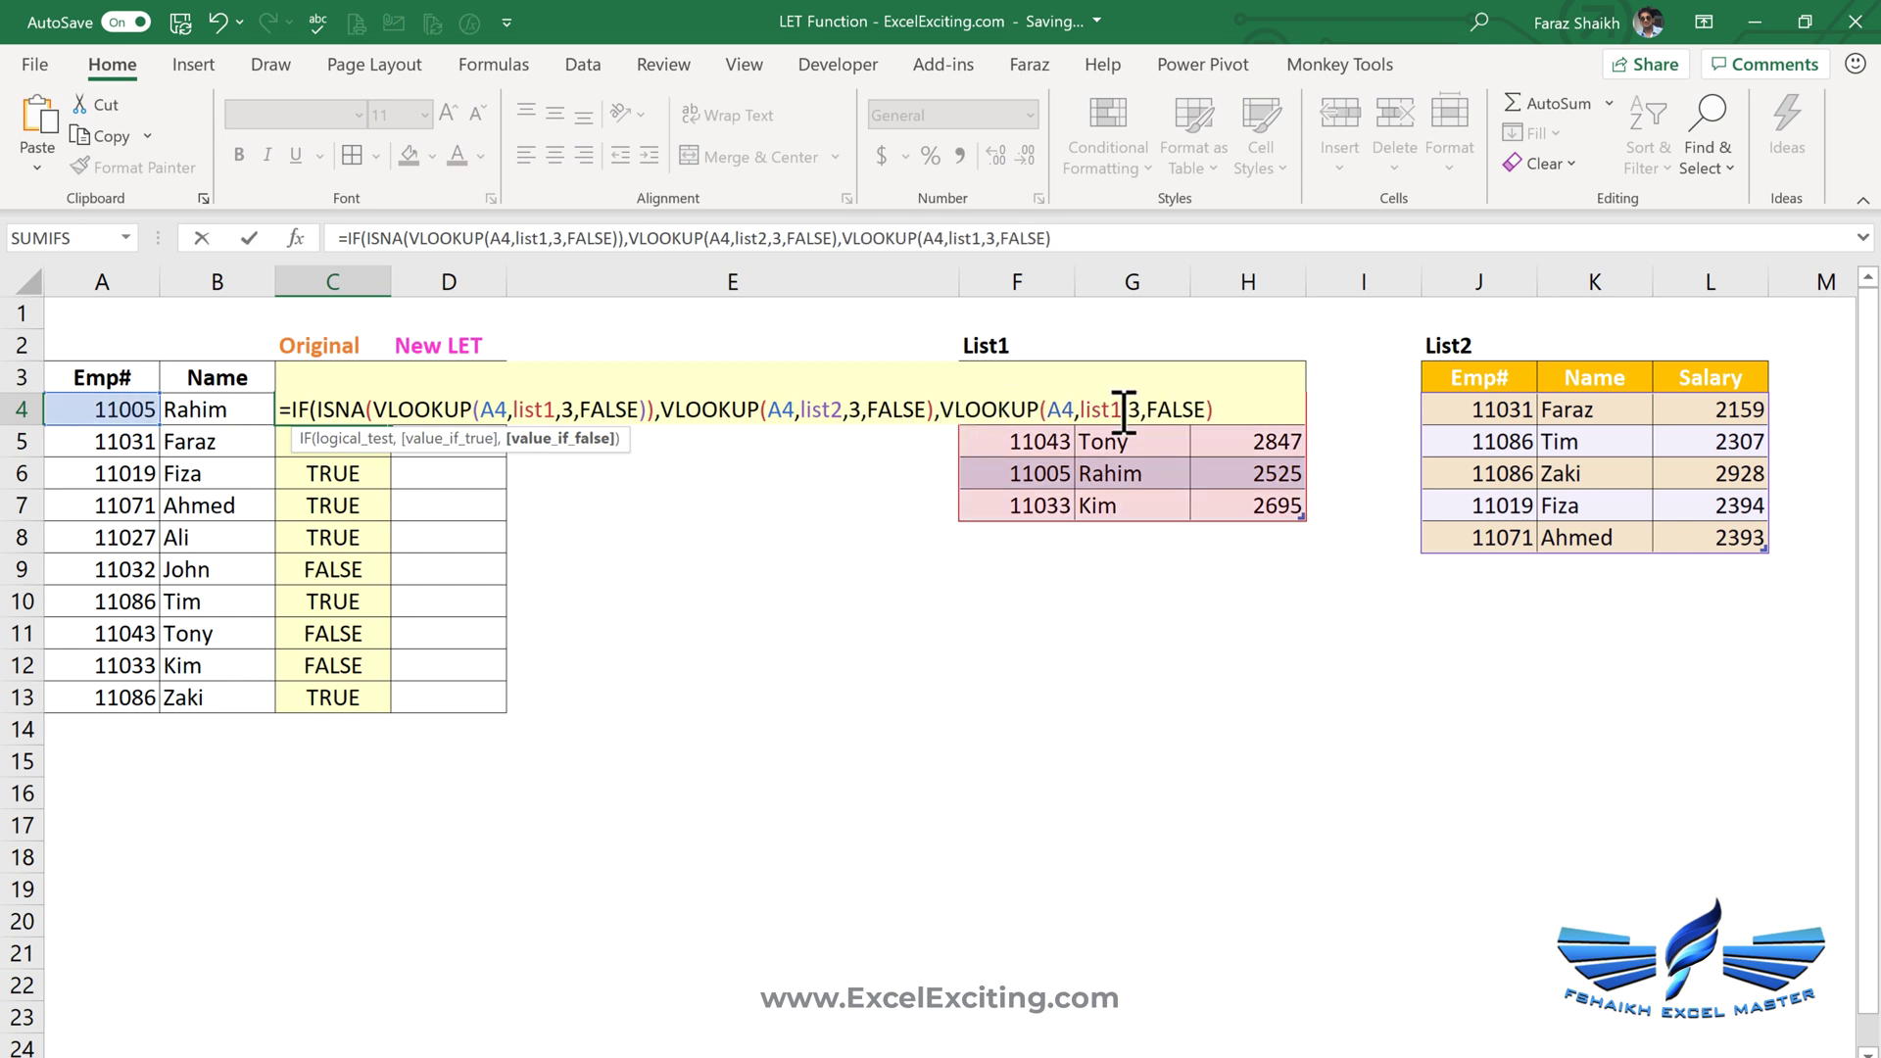
{"action": "left_click", "coordinate": [1238, 407]}
{"action": "type", "text": ")"}
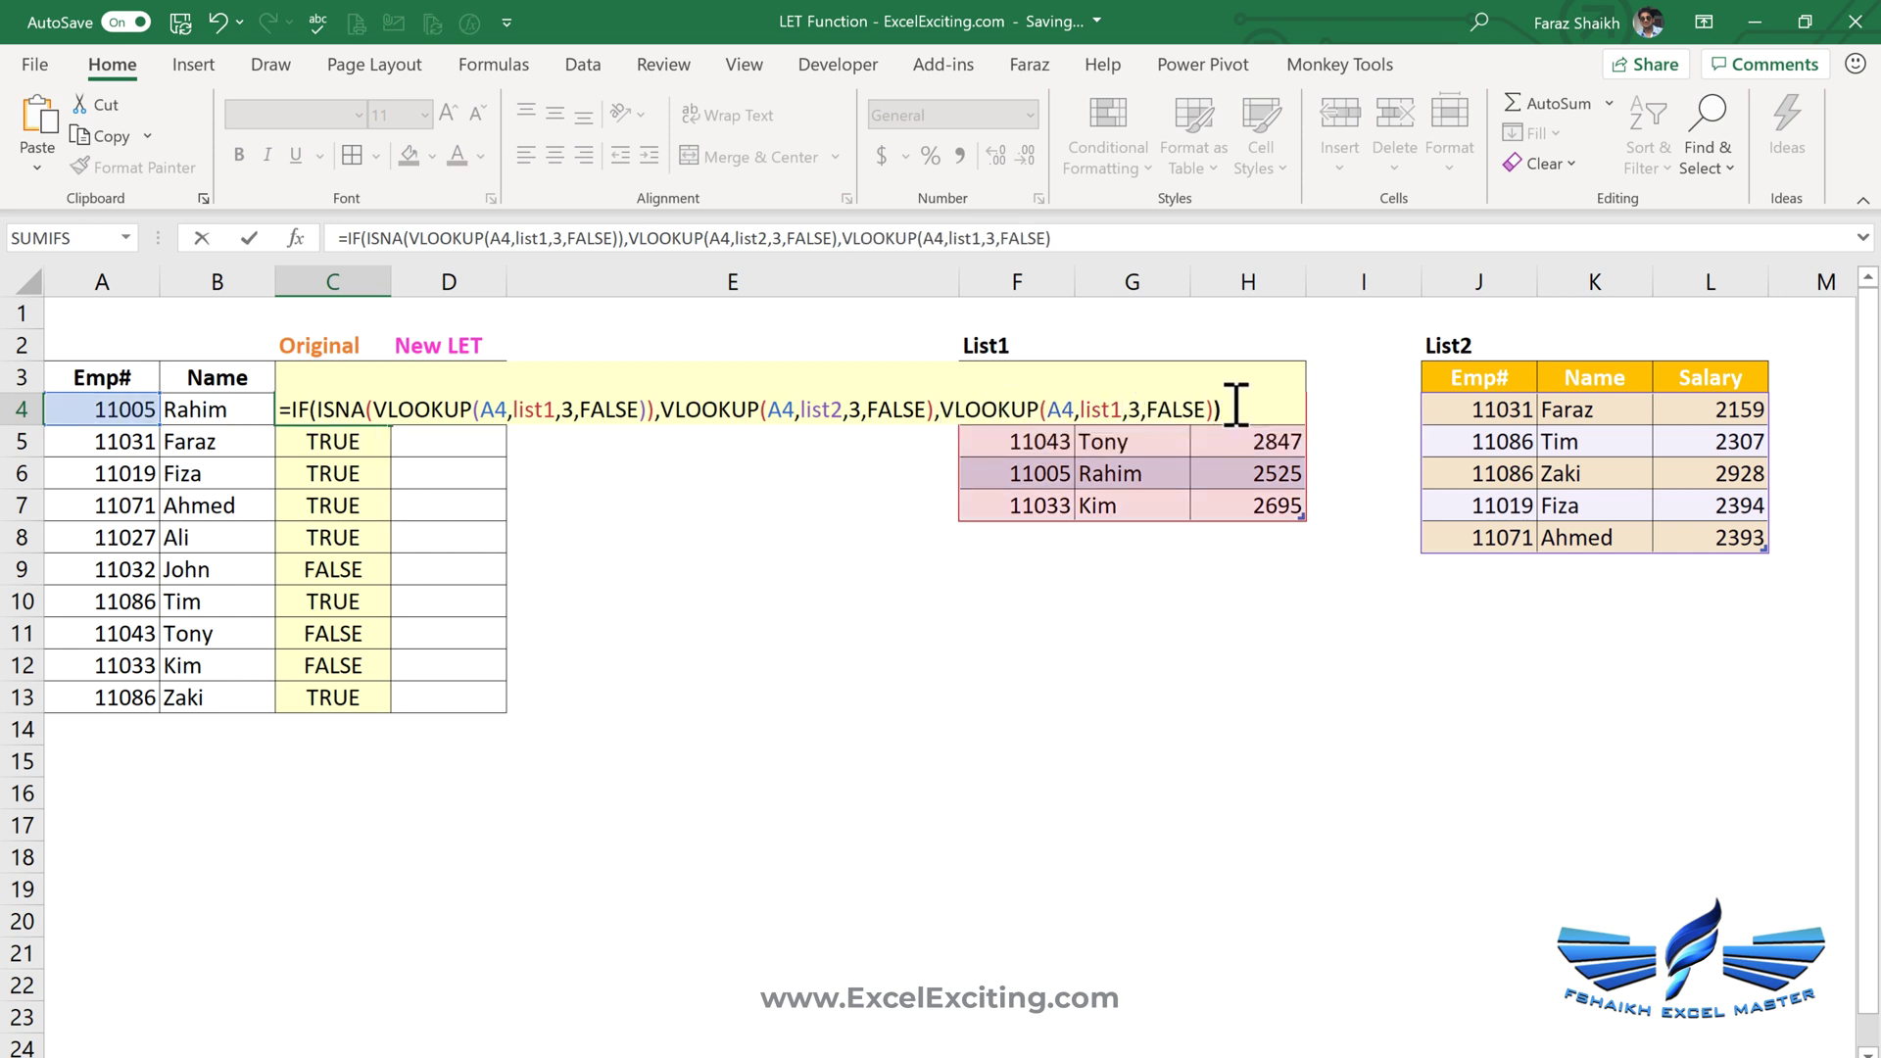
{"action": "key", "text": "Return"}
Copy the IF formula down to C13; one employee still shows #N/A
{"action": "left_click", "coordinate": [377, 407]}
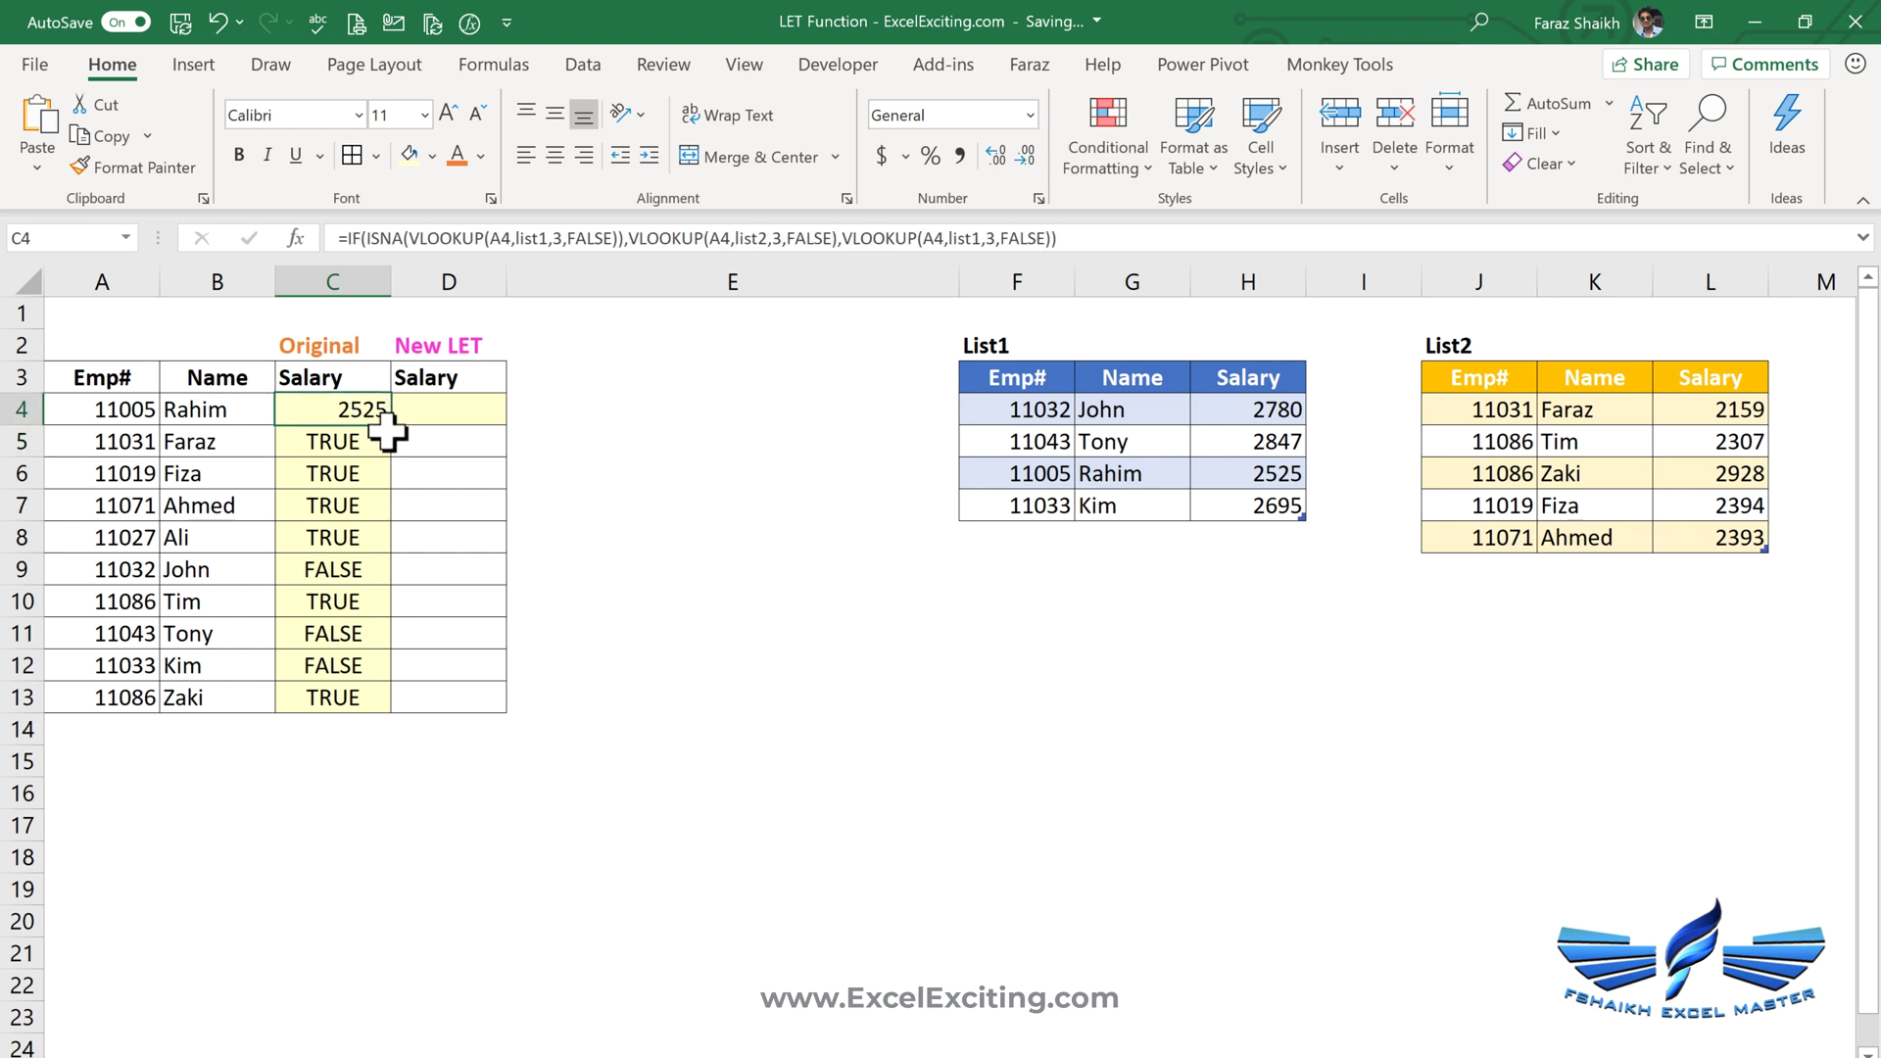
{"action": "left_click", "coordinate": [386, 431]}
{"action": "left_click", "coordinate": [380, 412]}
{"action": "double_click", "coordinate": [390, 425]}
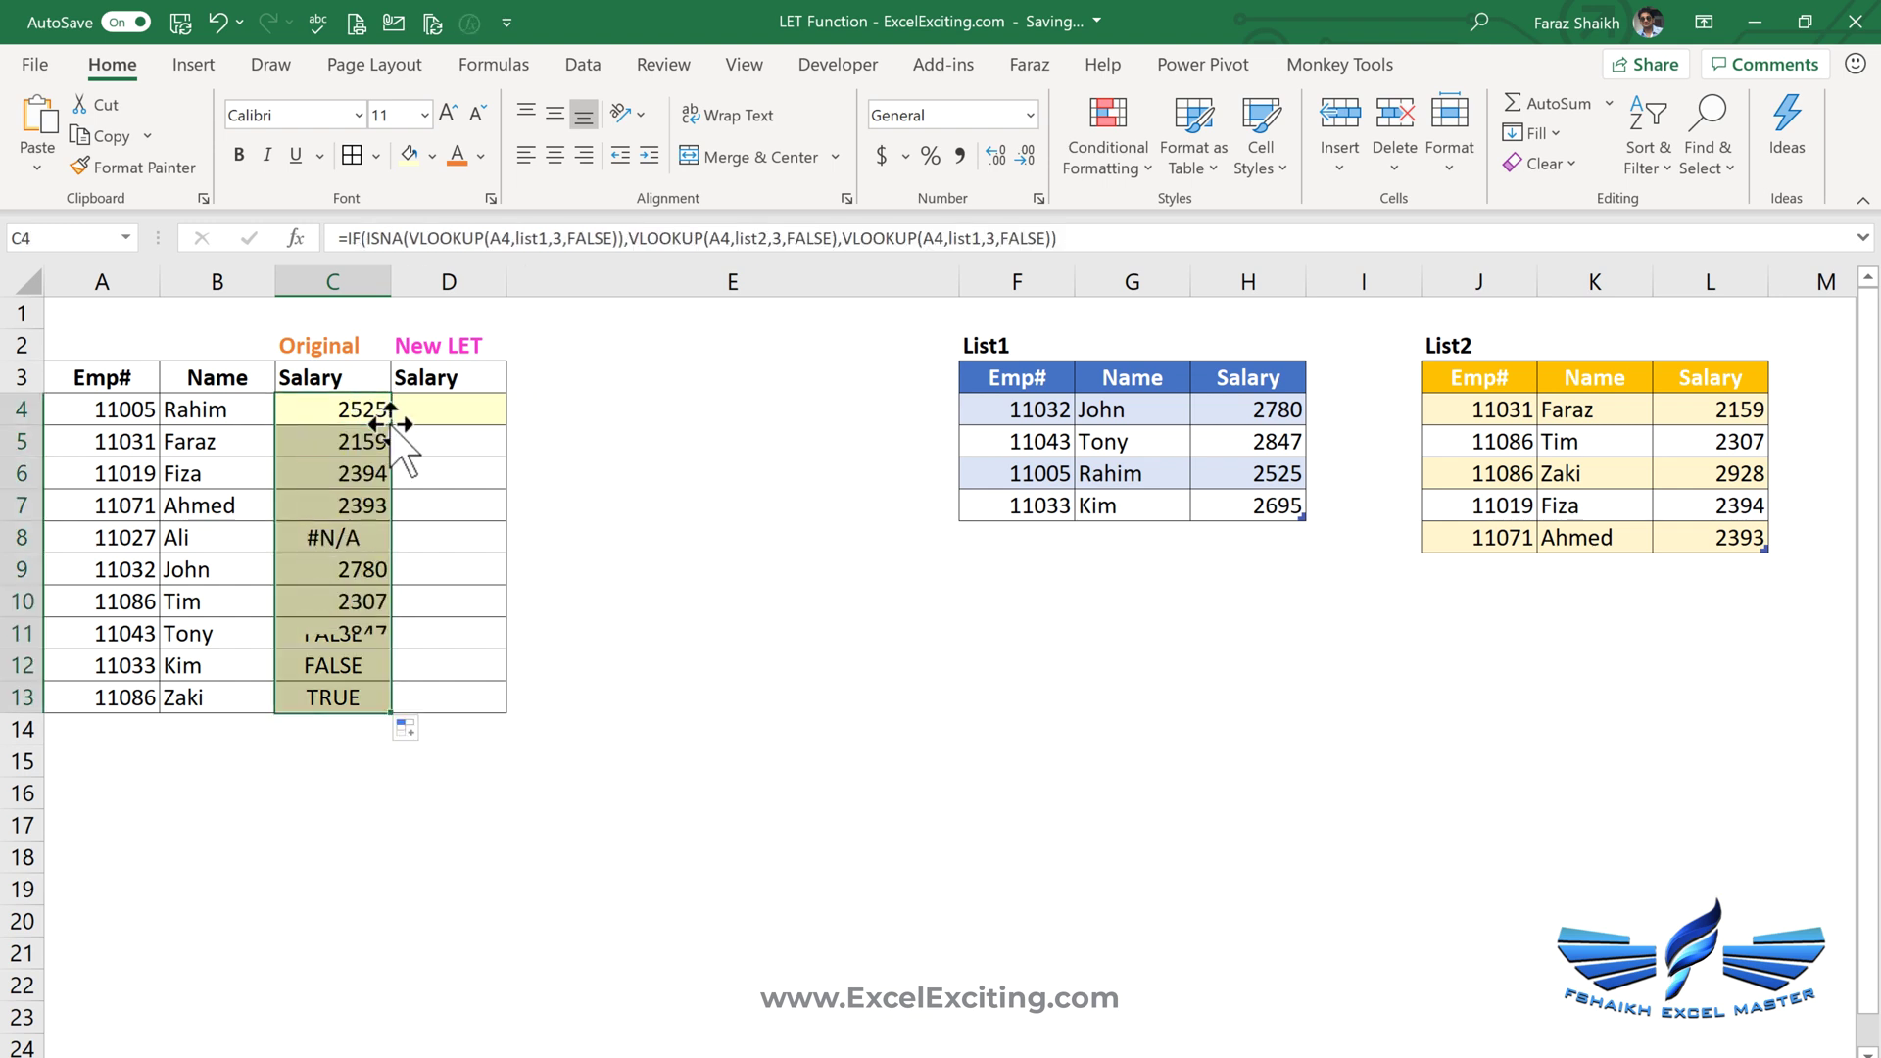
Wrap C4's formula in IFERROR with 'No Data' and copy it down to C13
{"action": "double_click", "coordinate": [306, 409]}
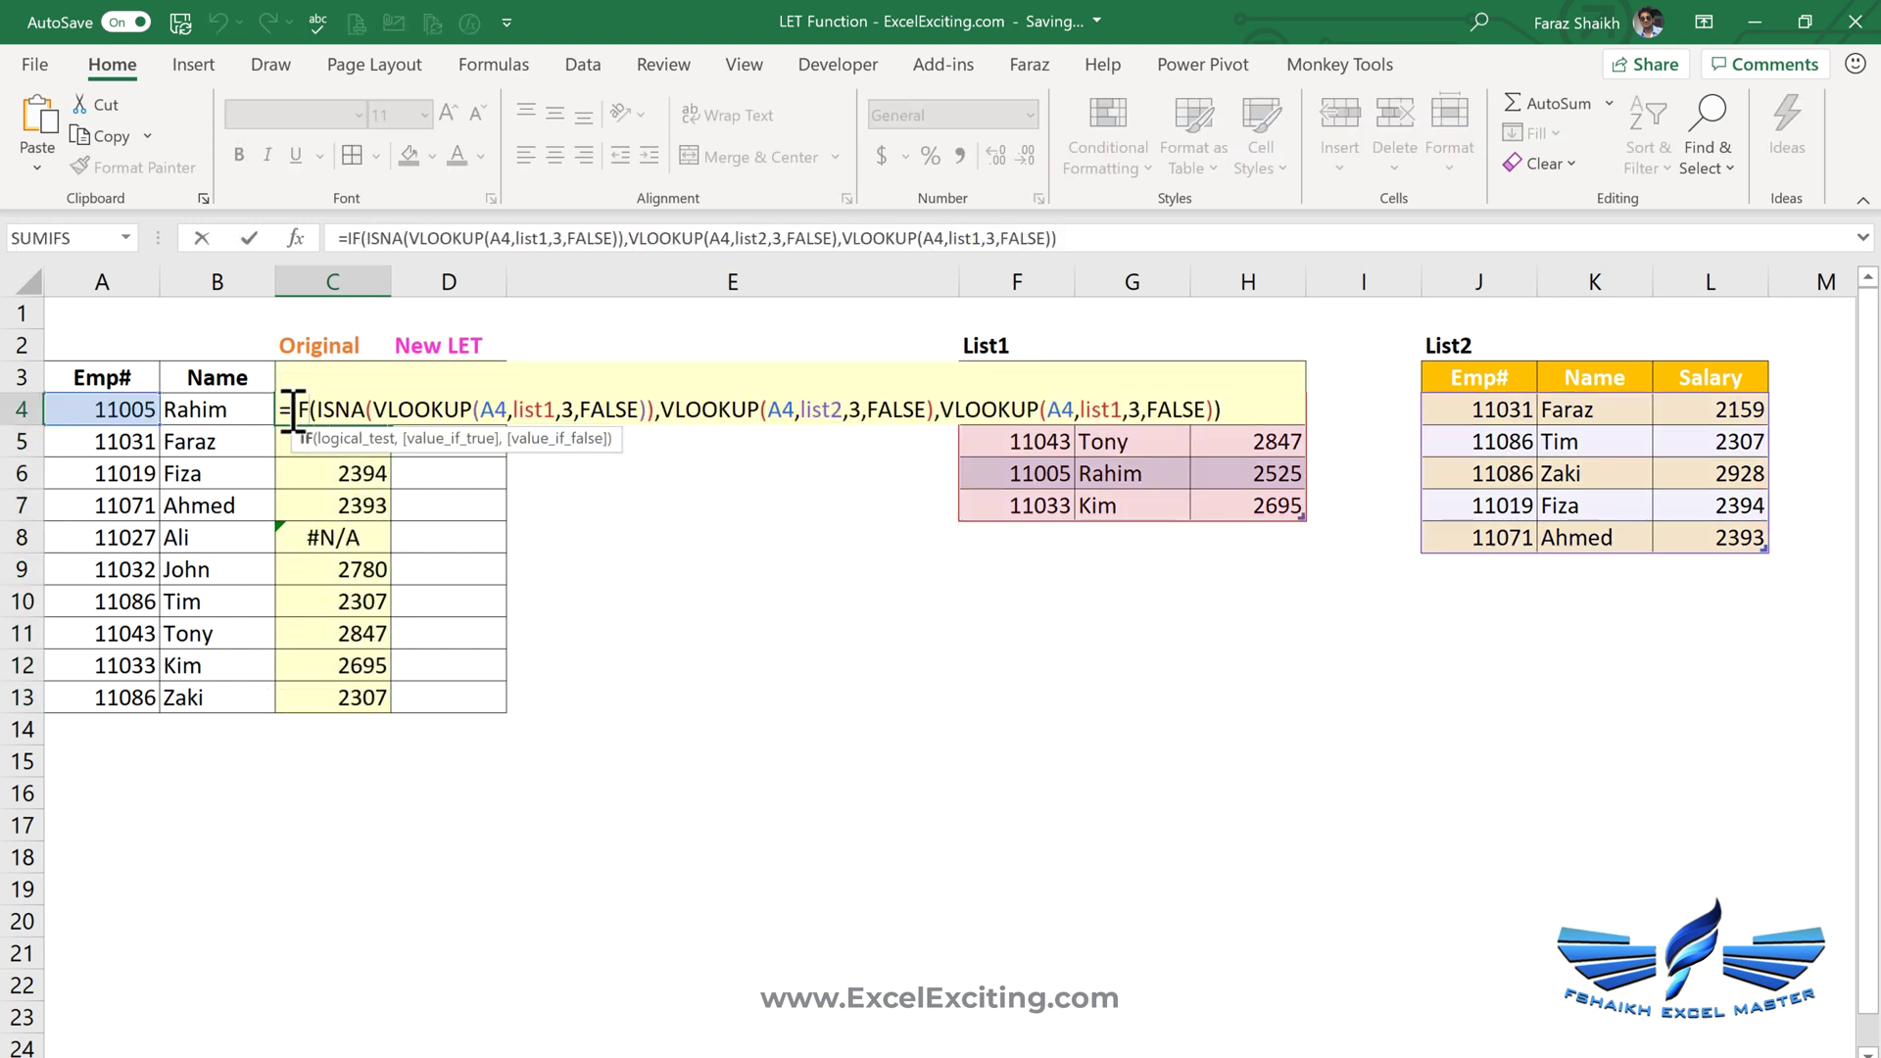
{"action": "type", "text": "IFERROR("}
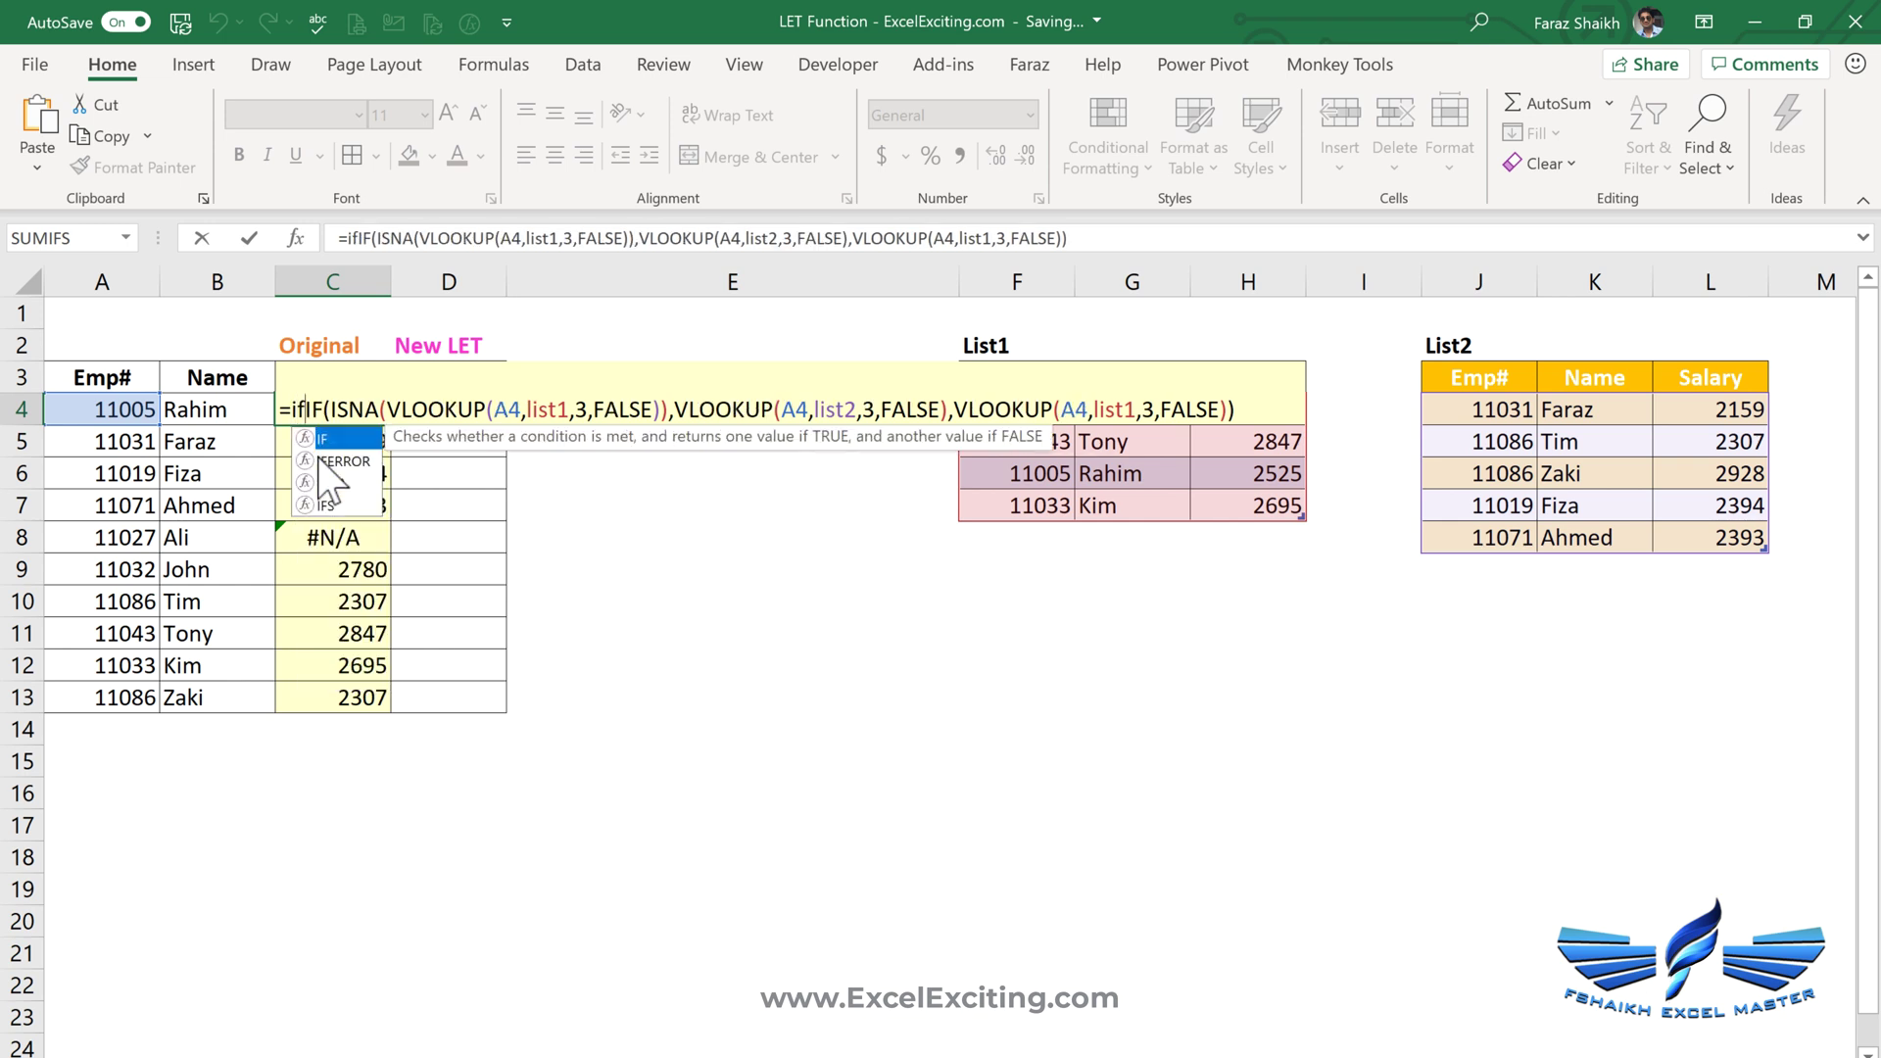
{"action": "left_click", "coordinate": [1318, 409]}
{"action": "type", "text": ",\"No"}
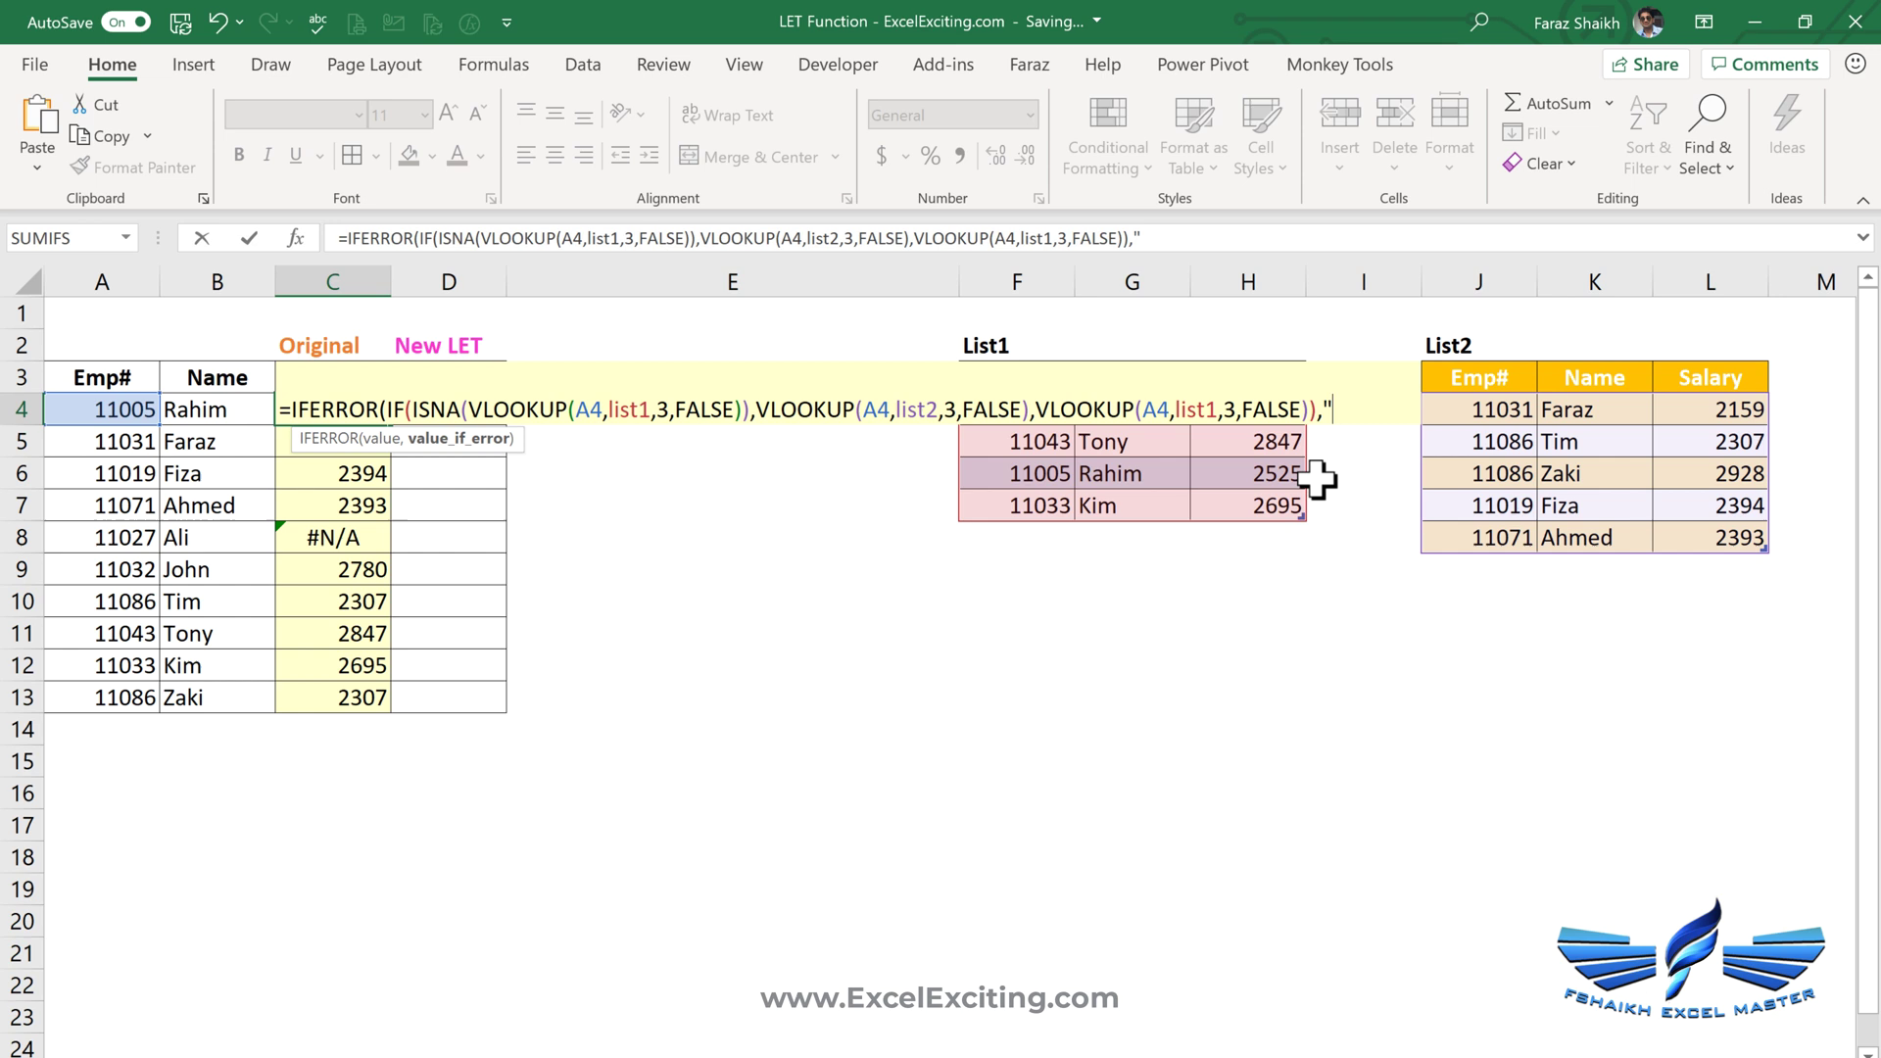
{"action": "type", "text": " Data\")"}
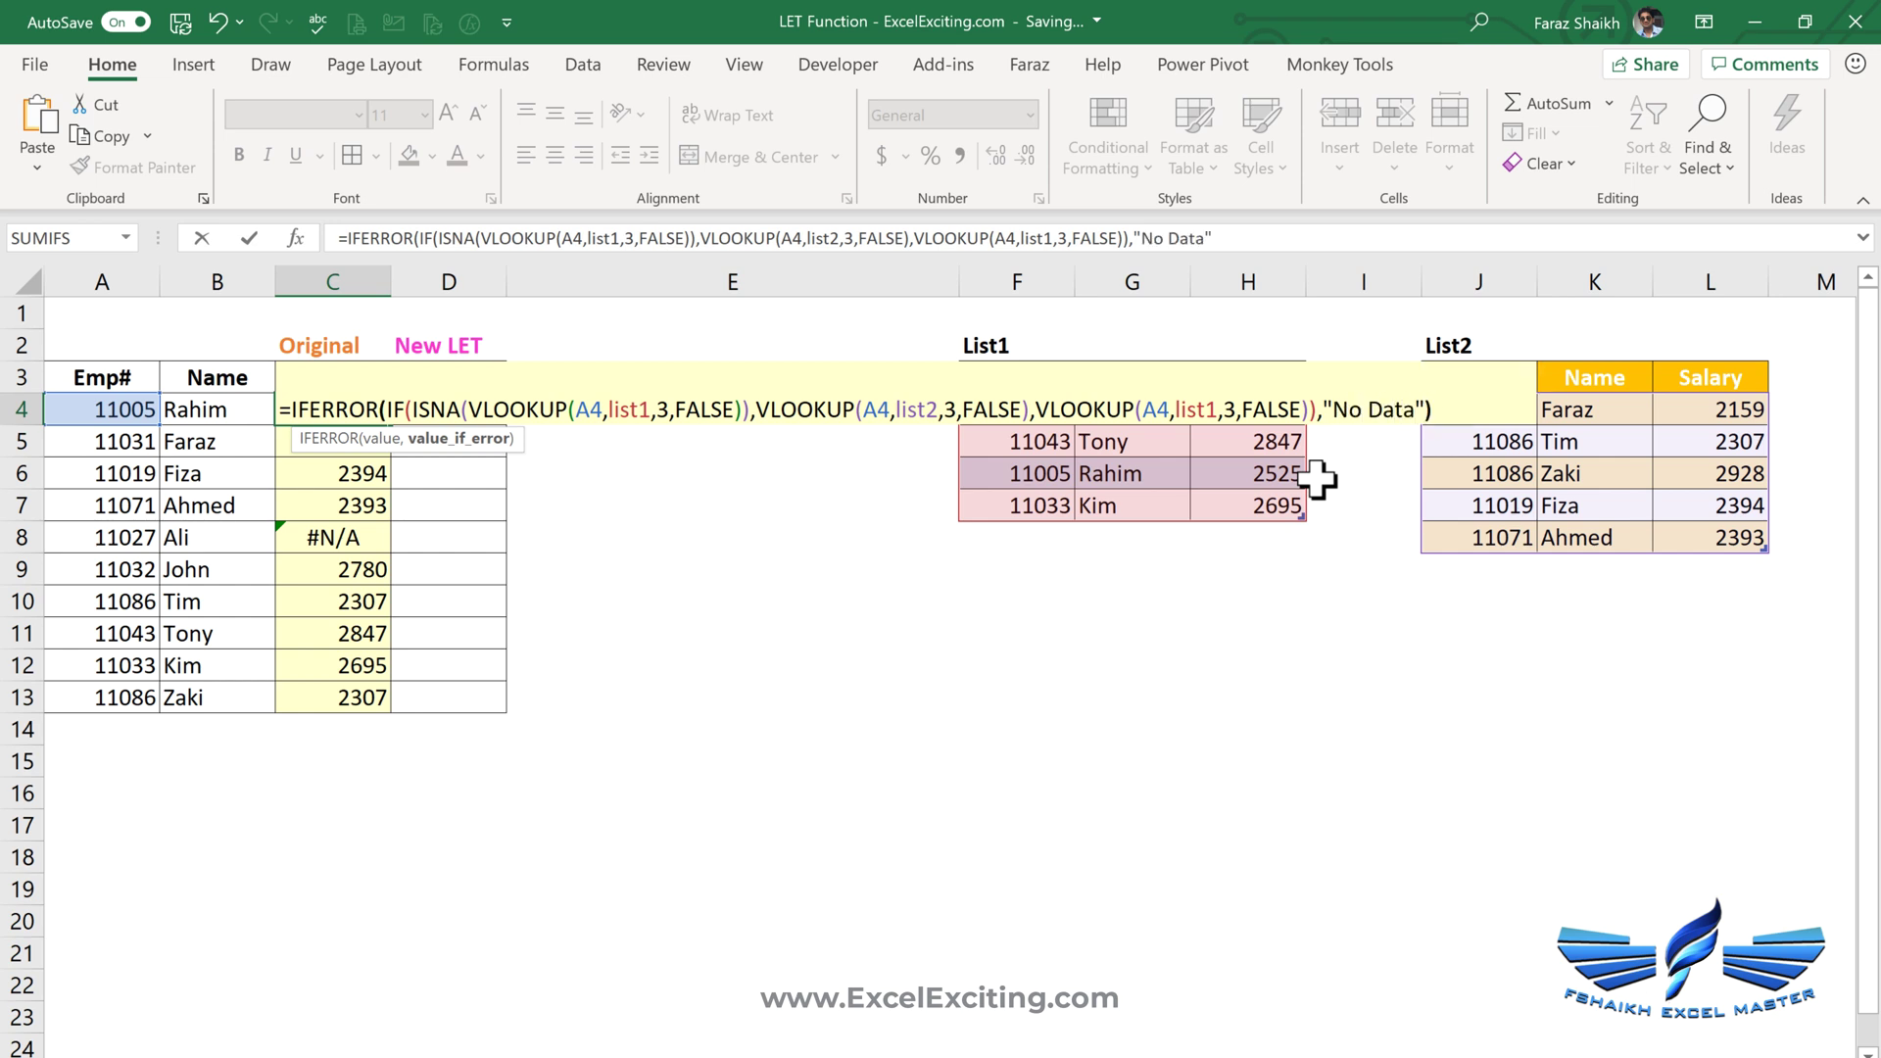
{"action": "key", "text": "Return"}
{"action": "left_click", "coordinate": [382, 411]}
{"action": "double_click", "coordinate": [390, 425]}
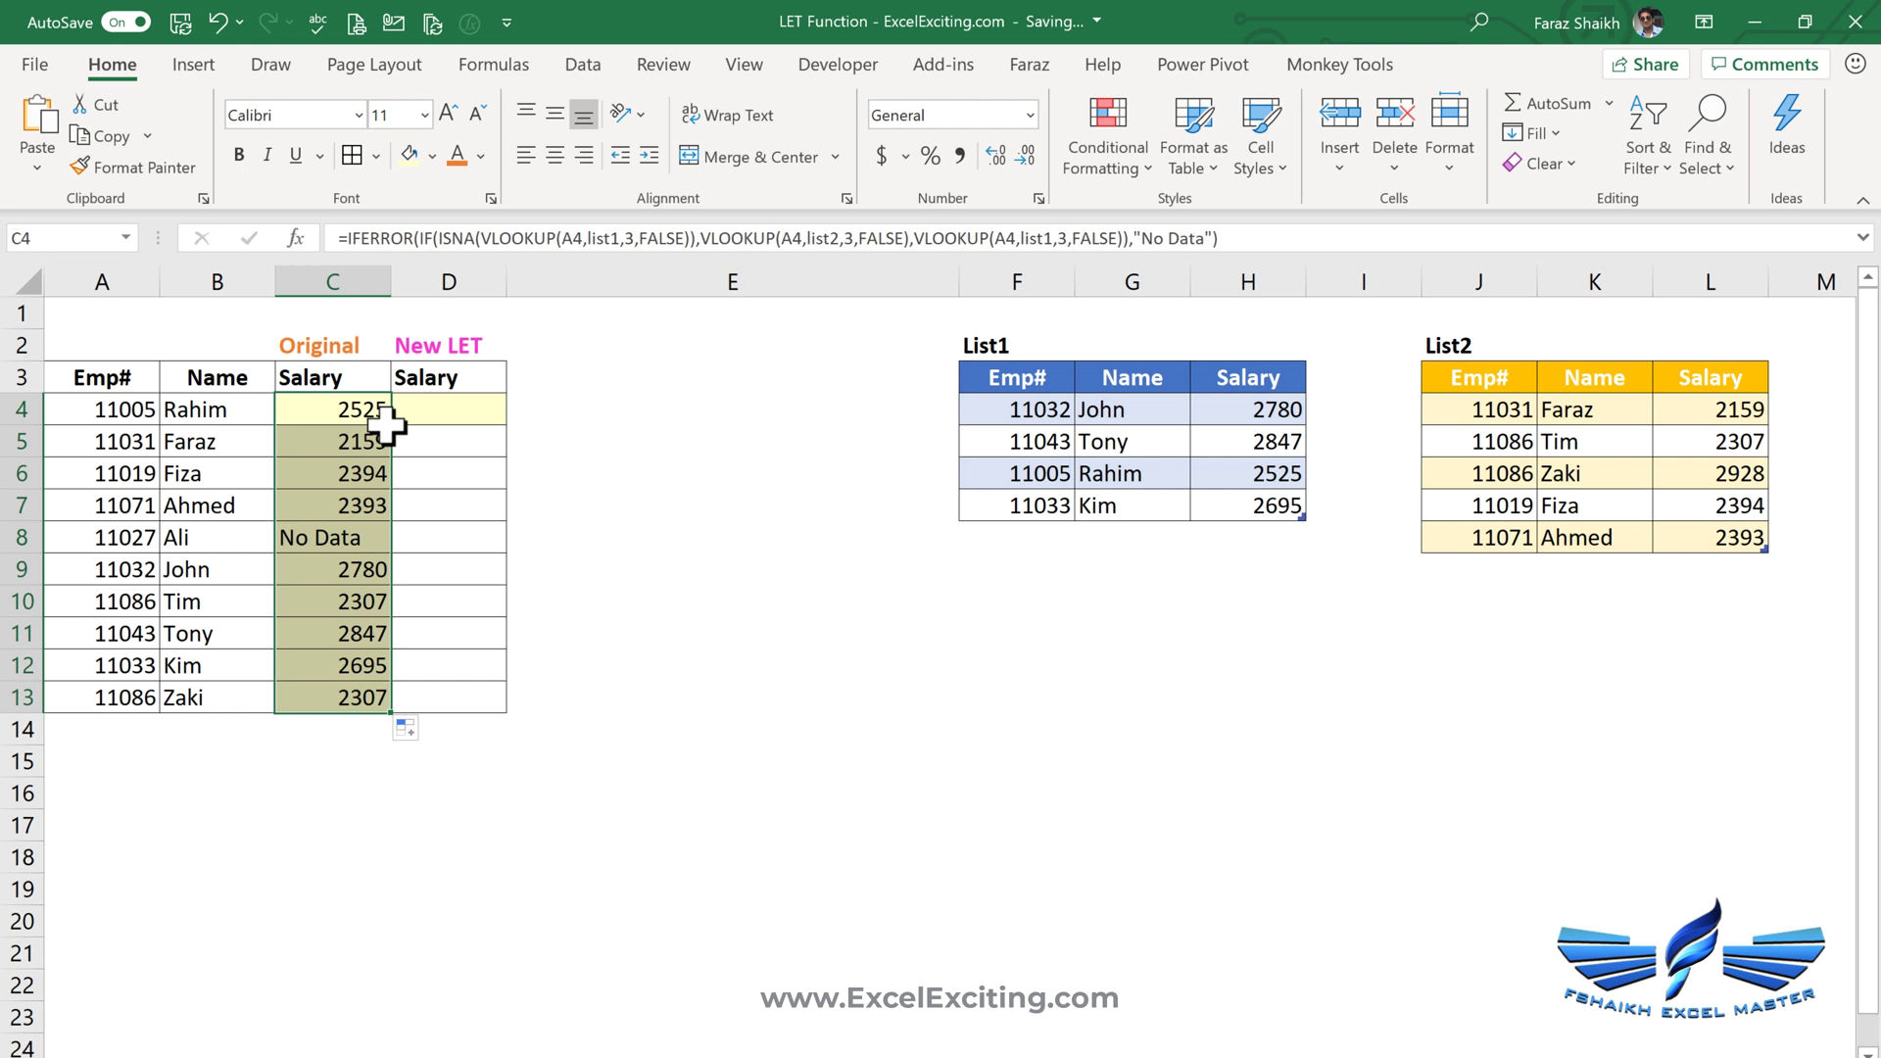
Review C4's formula references, then move to D4 under New LET
{"action": "left_click", "coordinate": [350, 416]}
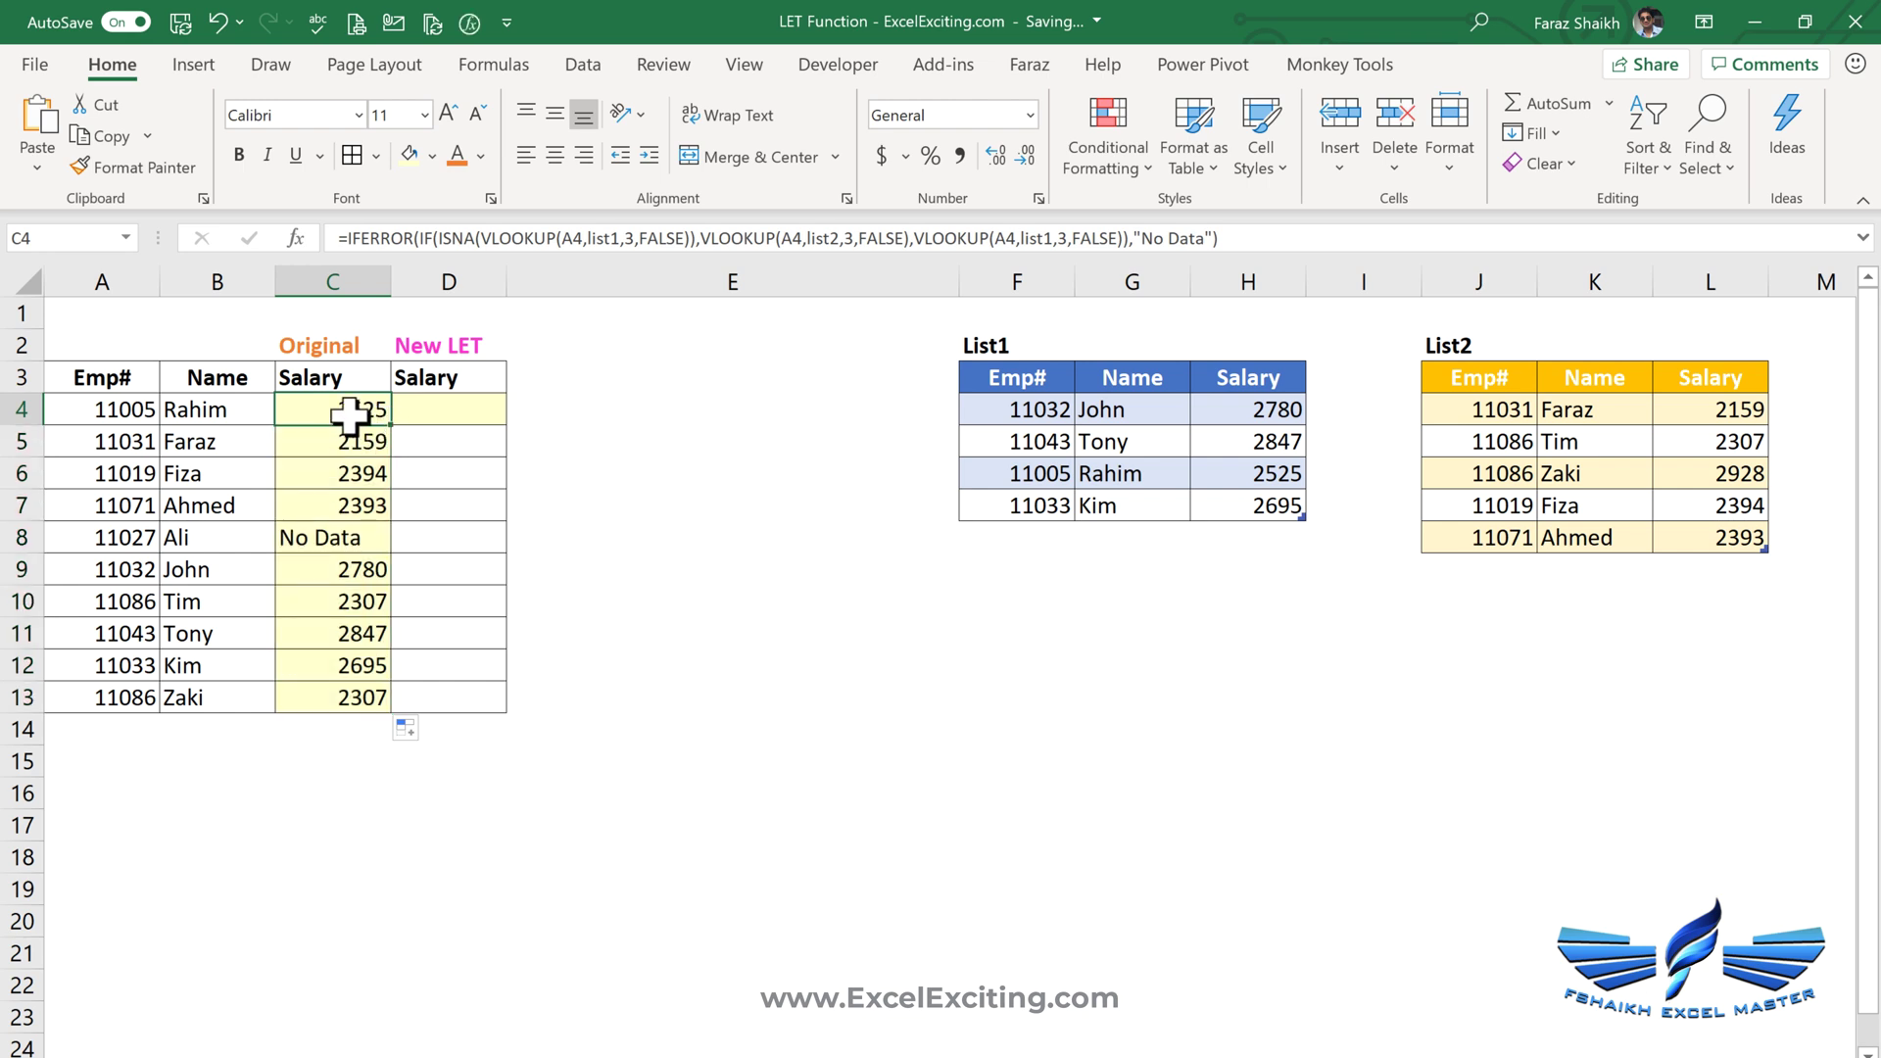
{"action": "key", "text": "F2"}
{"action": "key", "text": "Escape"}
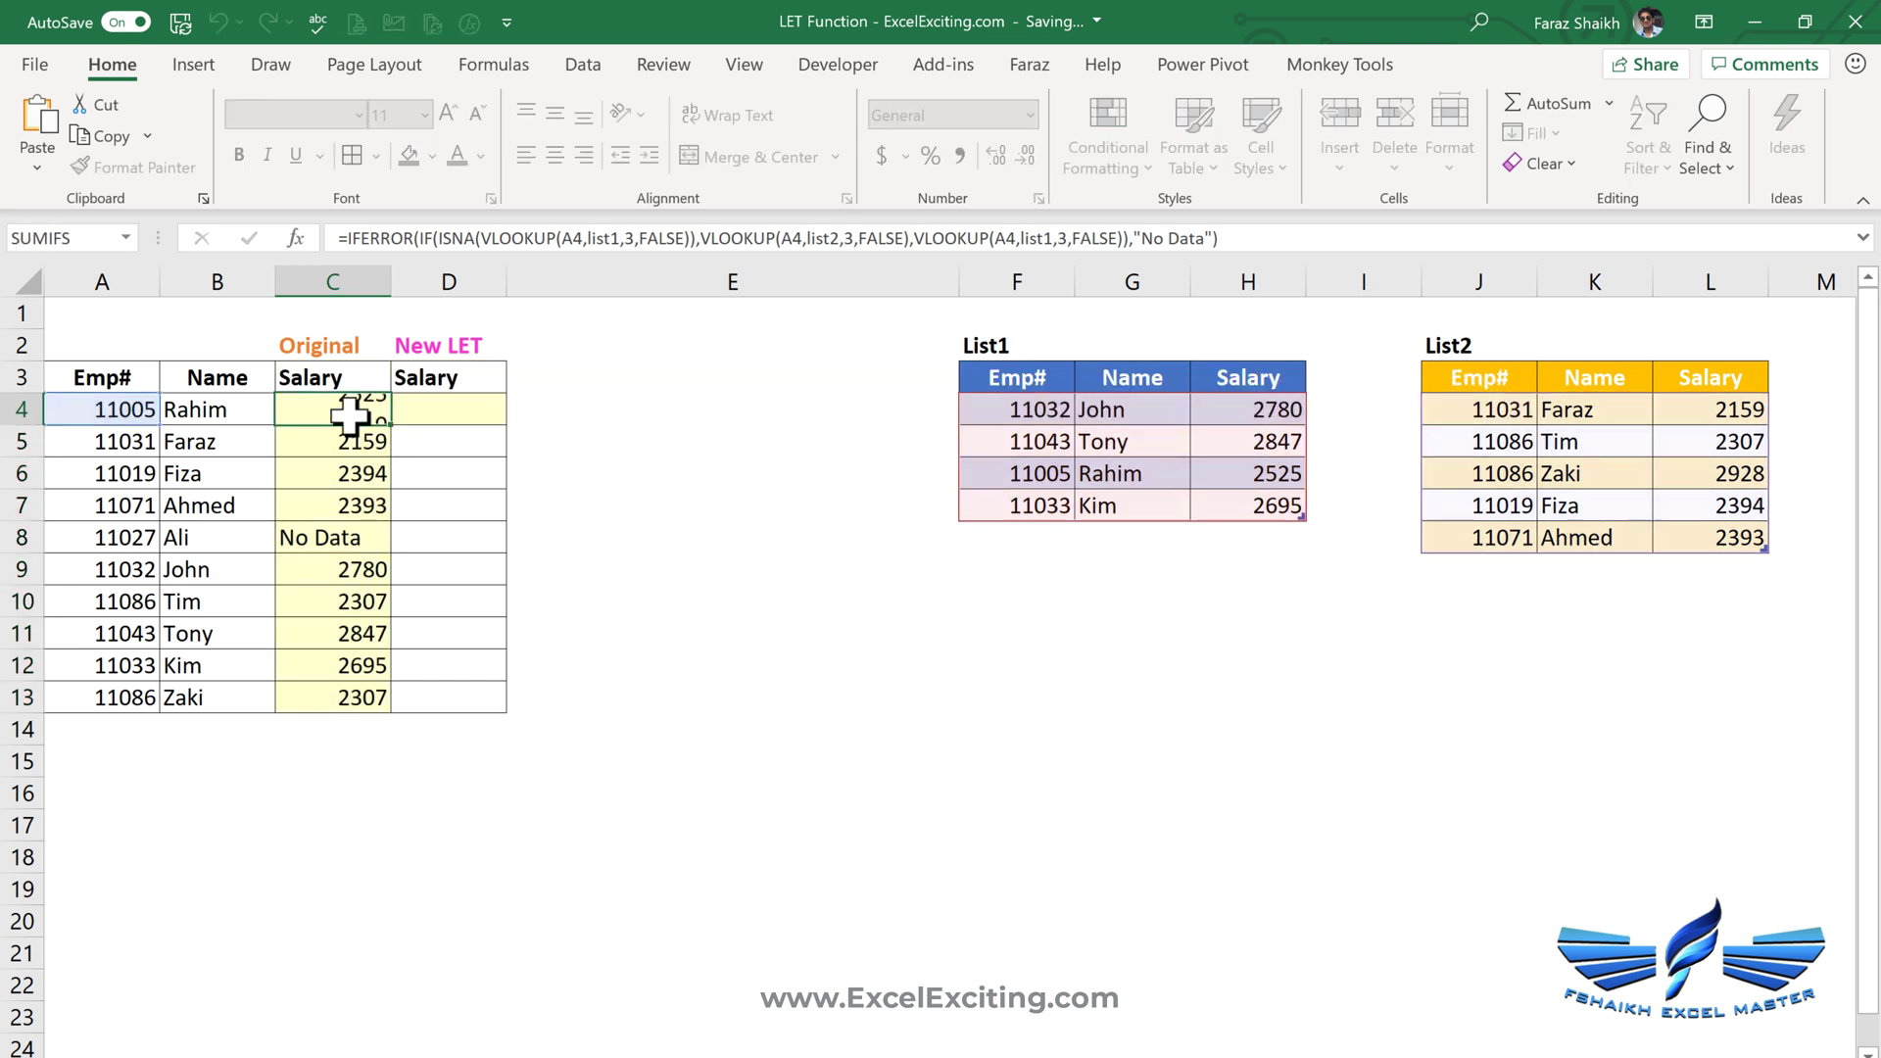
{"action": "key", "text": "Right"}
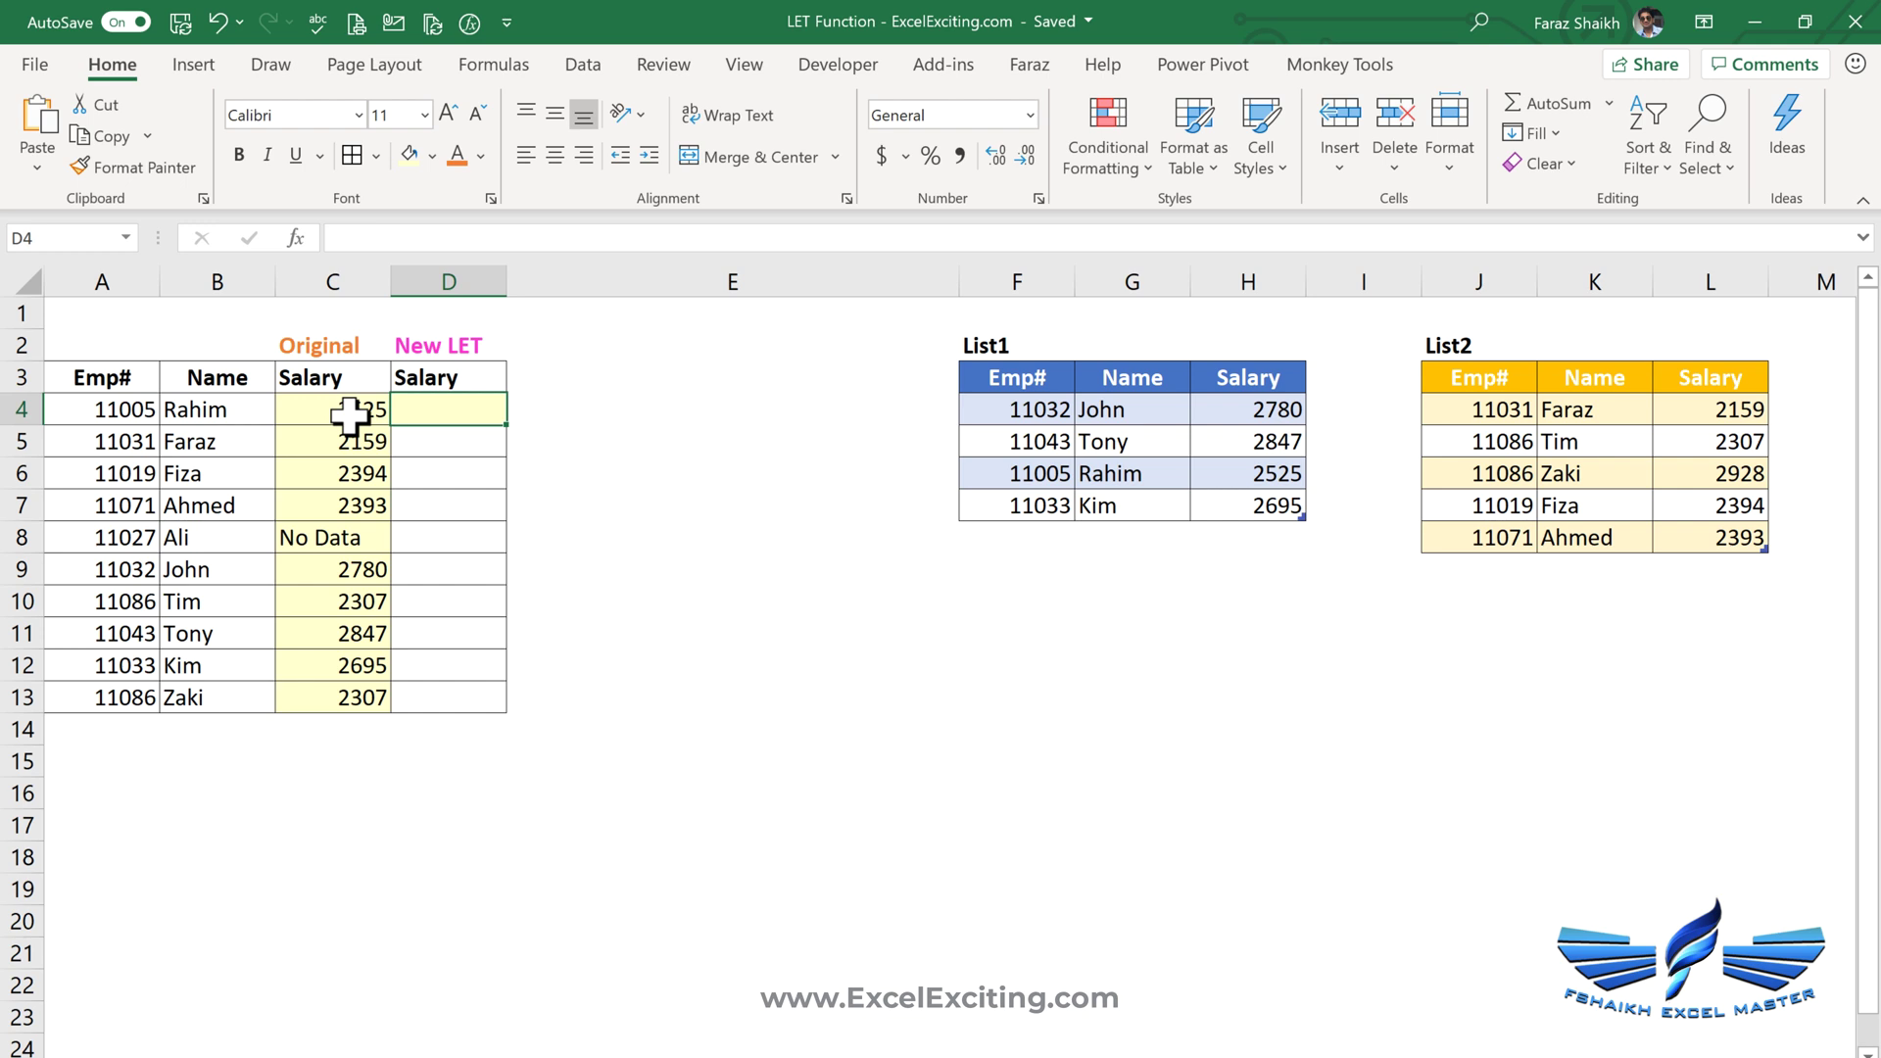
Start a multi-line LET in D4 with blue as the list1 salary VLOOKUP
{"action": "type", "text": "=let"}
{"action": "key", "text": "Tab"}
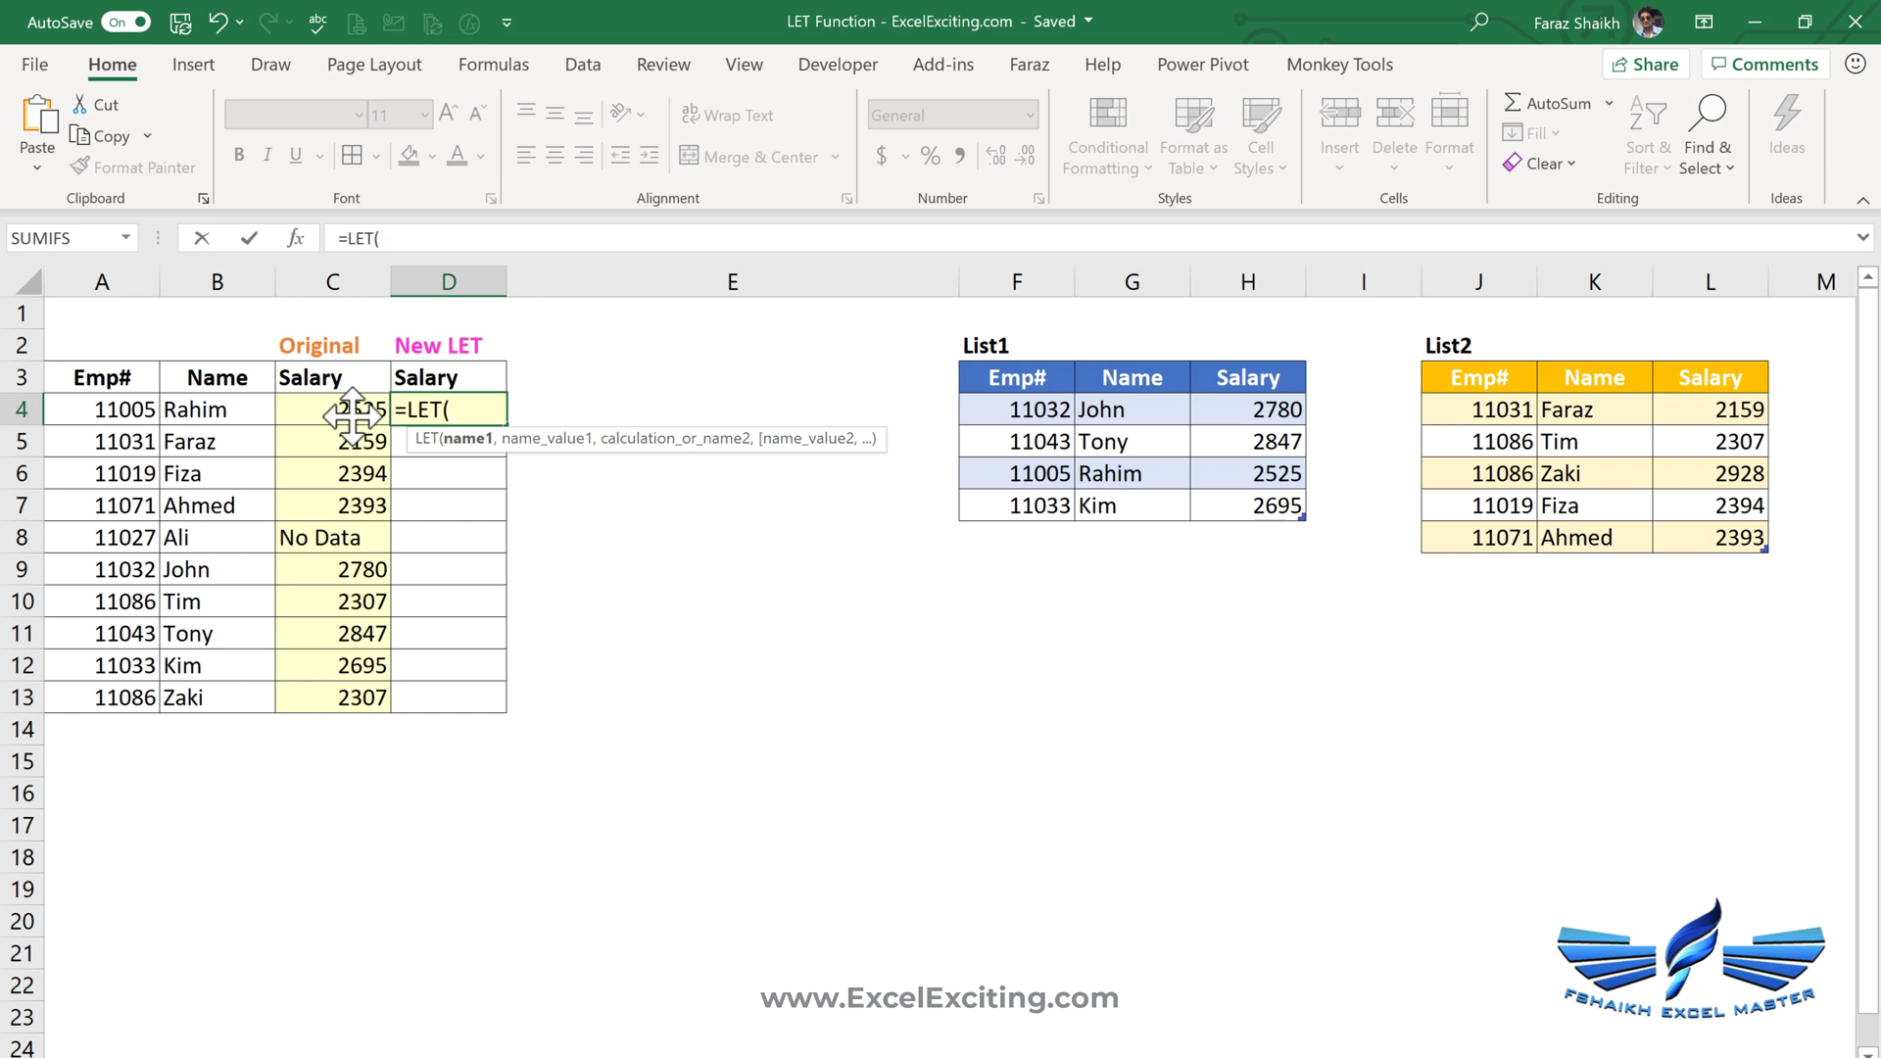
{"action": "key", "text": "alt+Return"}
{"action": "type", "text": "blue,"}
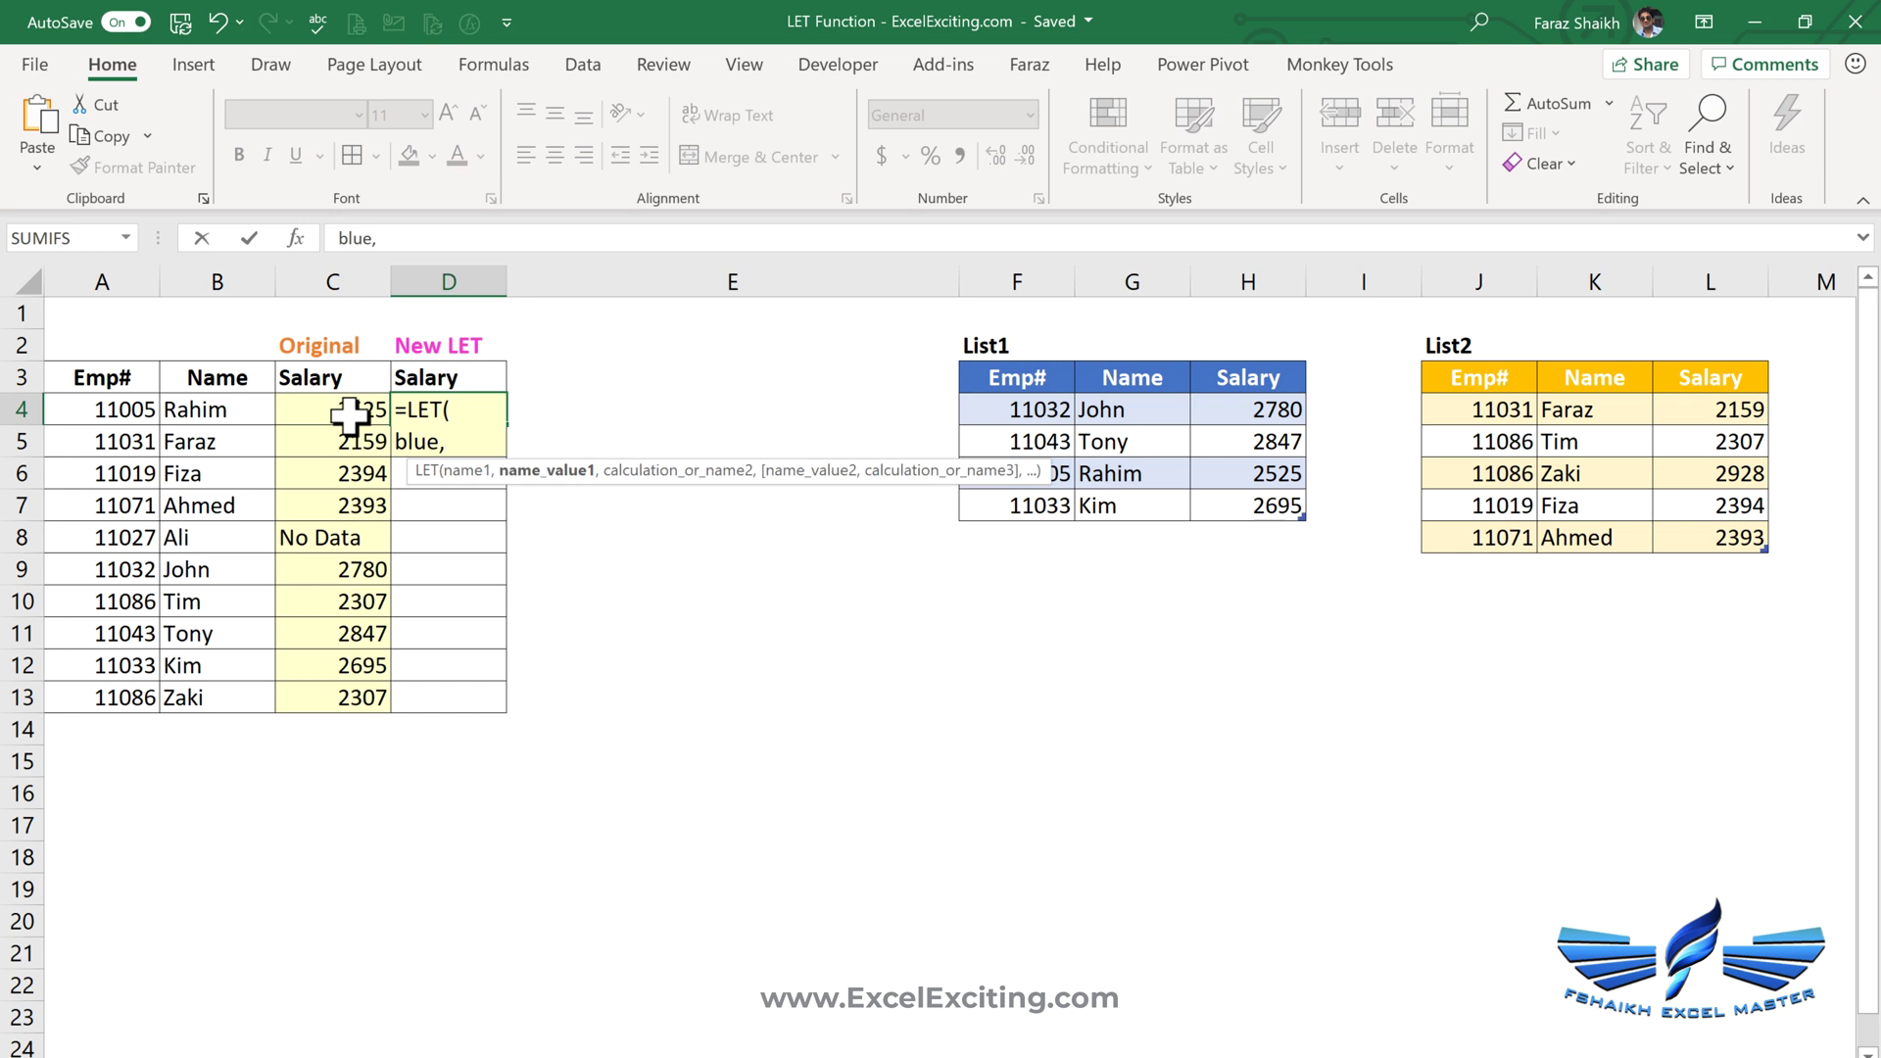
{"action": "type", "text": "VLOOKUP(A4,list1,3,FALSE)"}
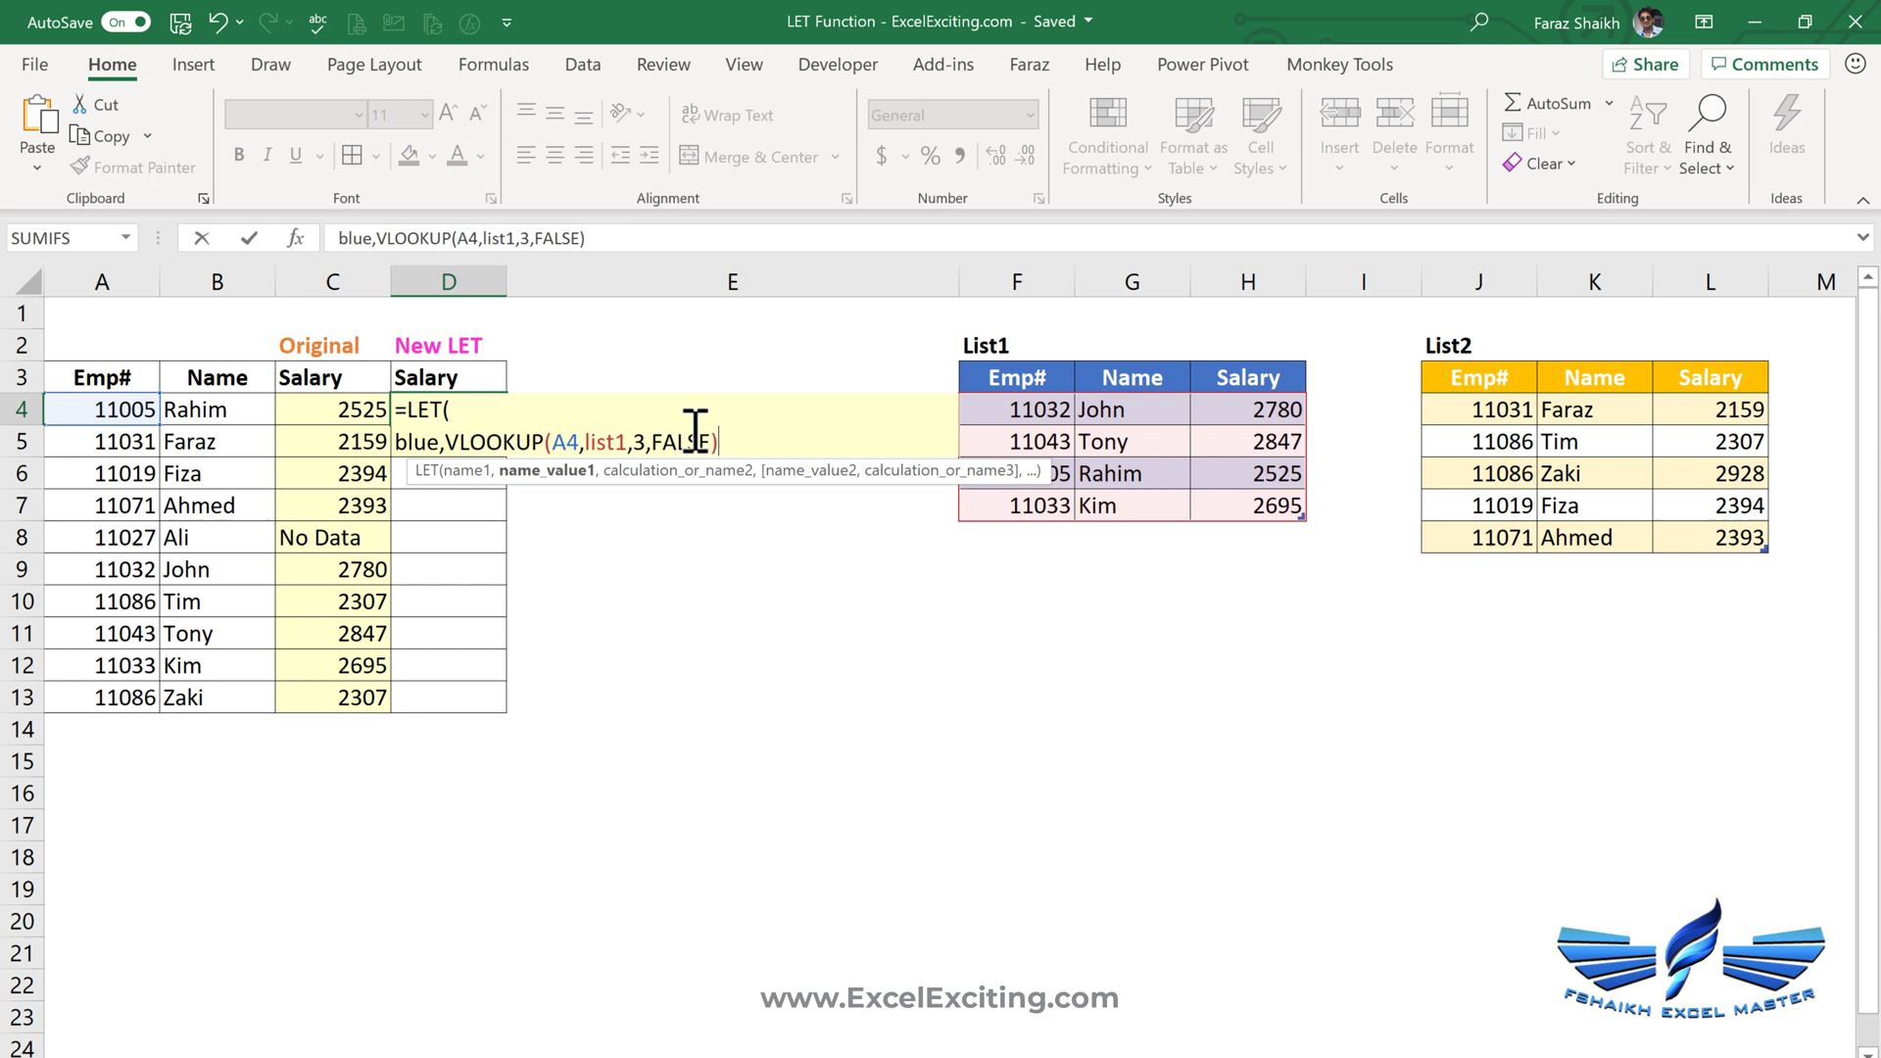
{"action": "type", "text": ","}
{"action": "key", "text": "alt+Return"}
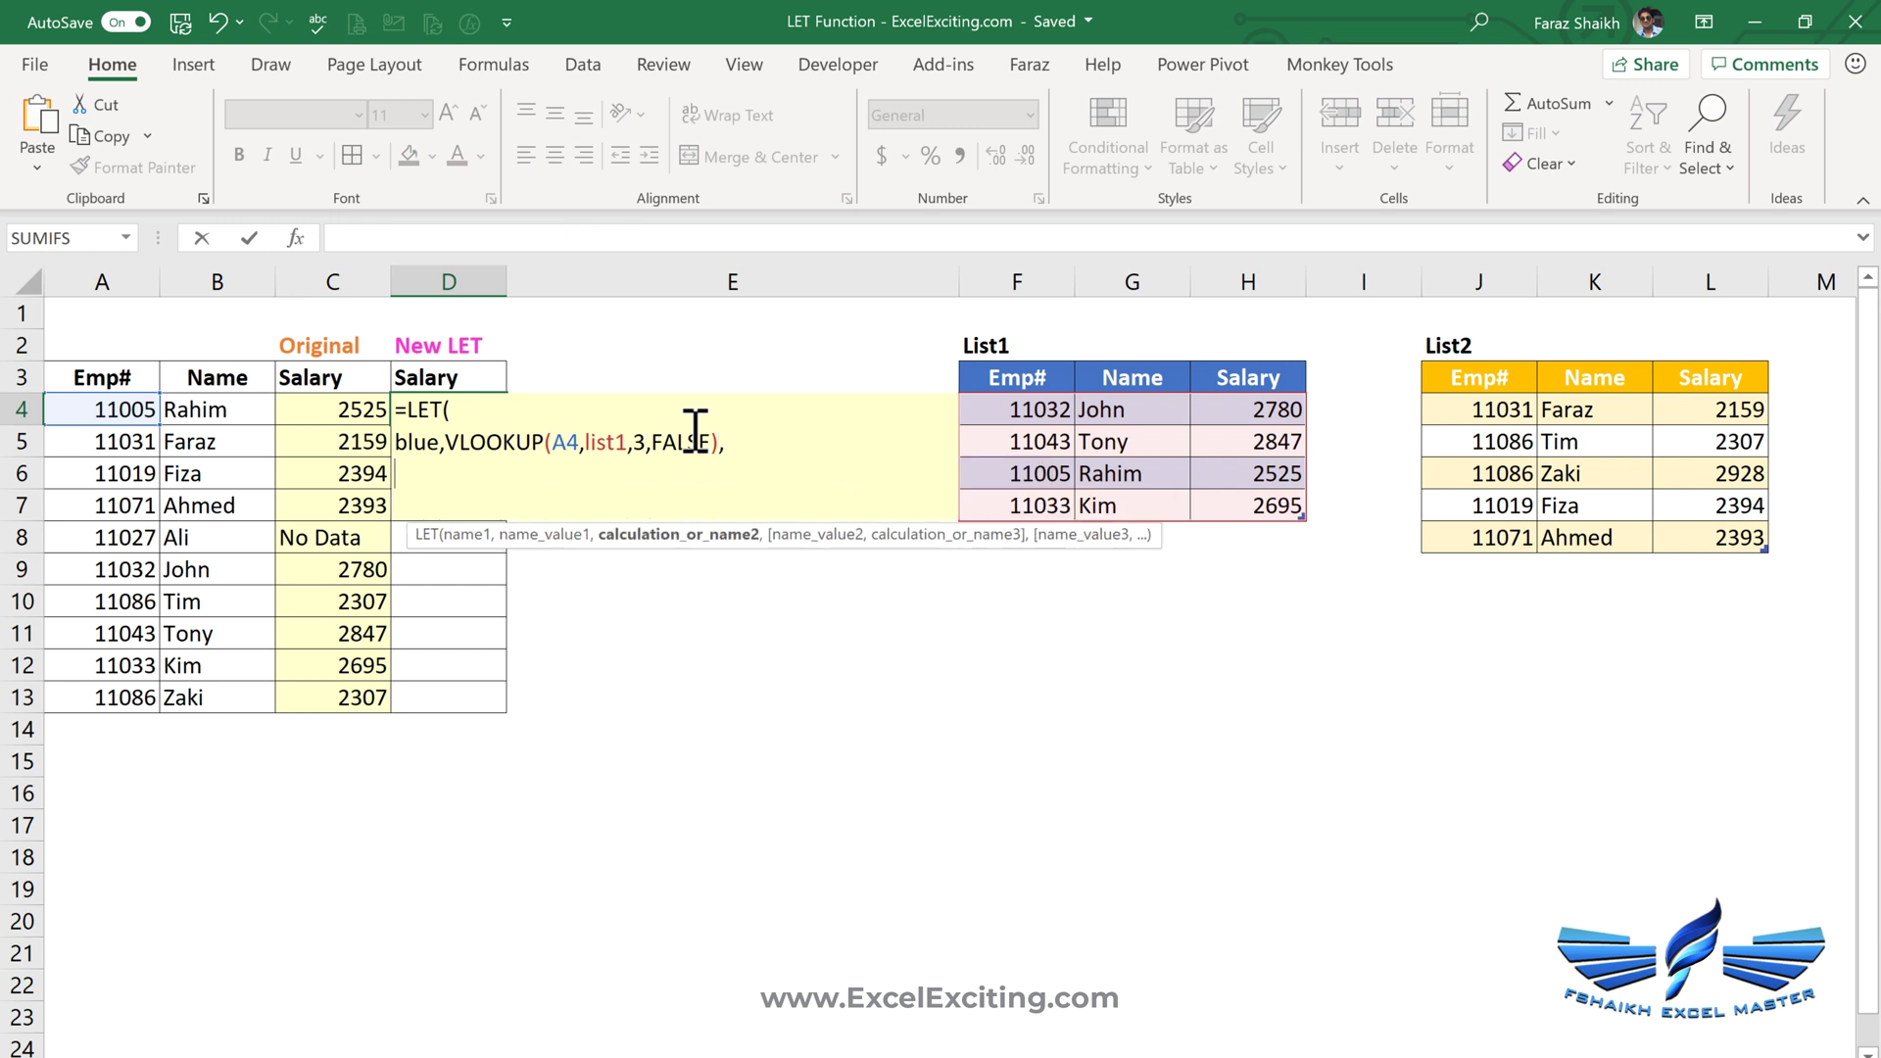
Define yellow as the list2 VLOOKUP of A4 and error as 'No Data'
{"action": "type", "text": "ye"}
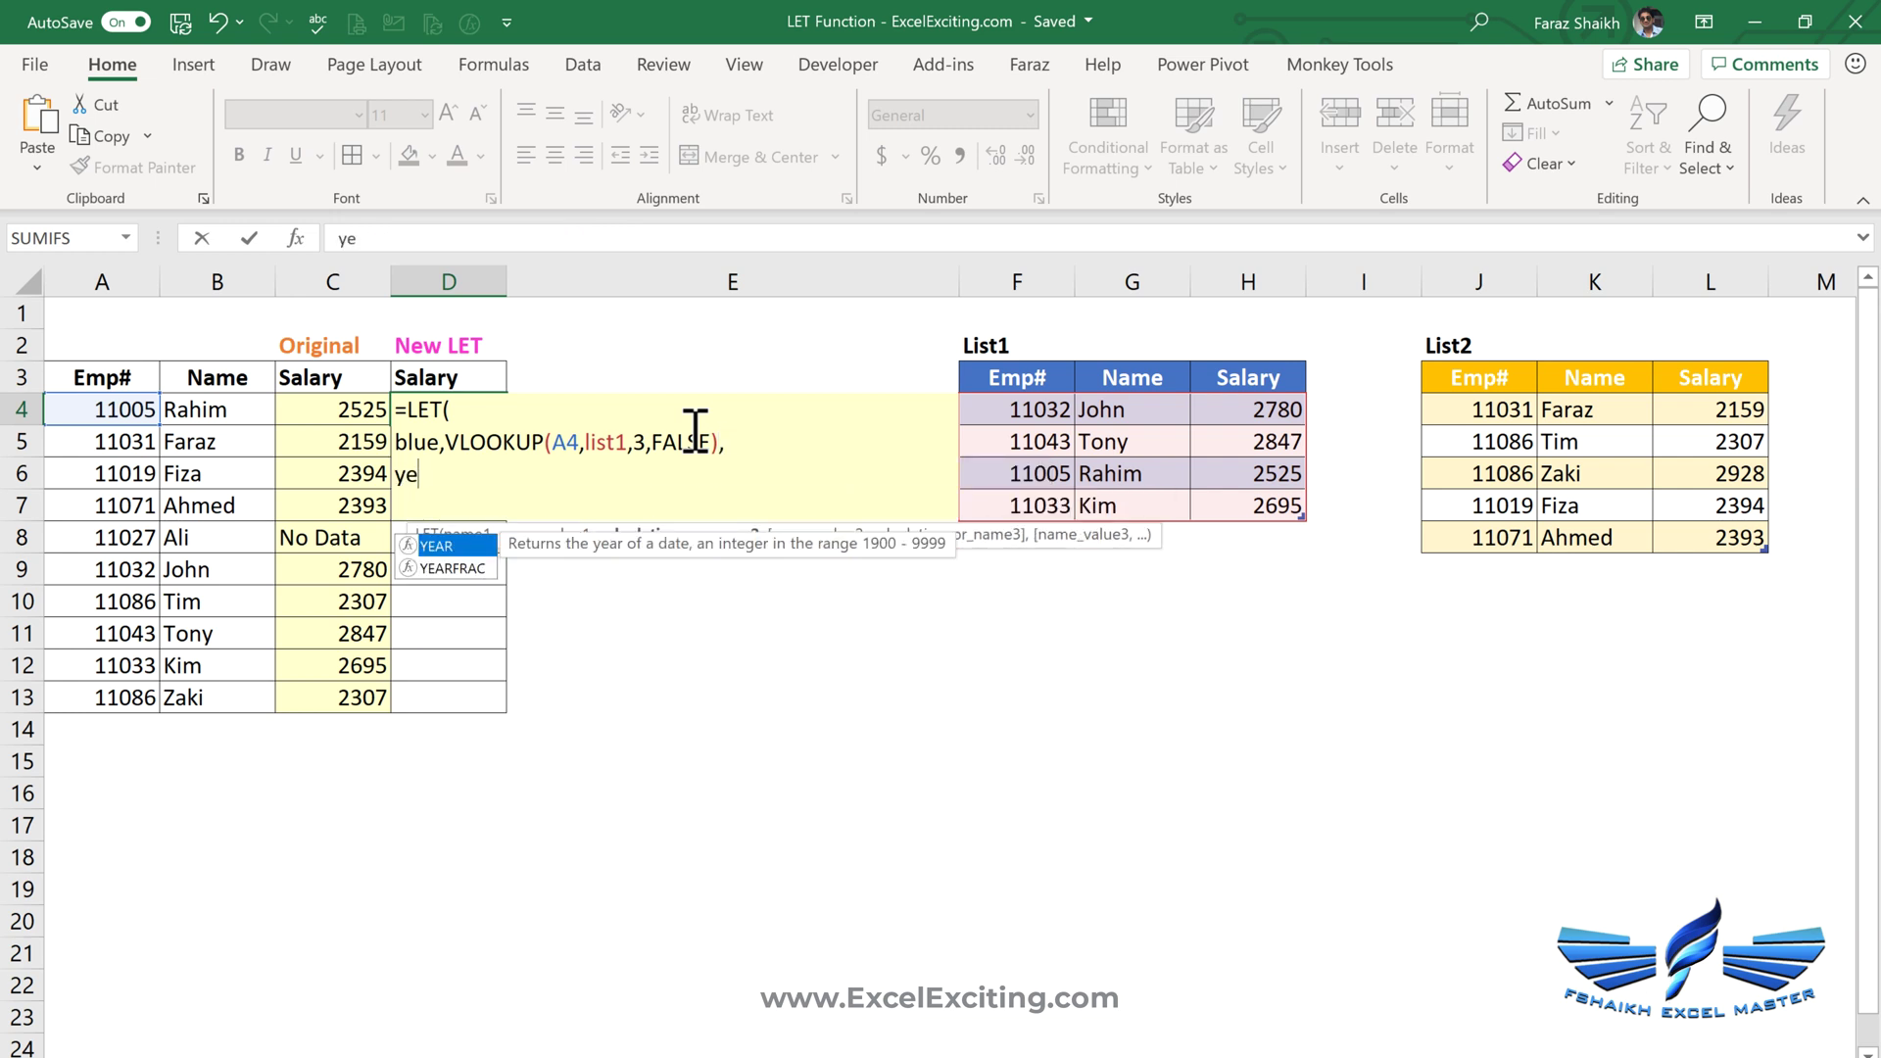
{"action": "type", "text": "llow"}
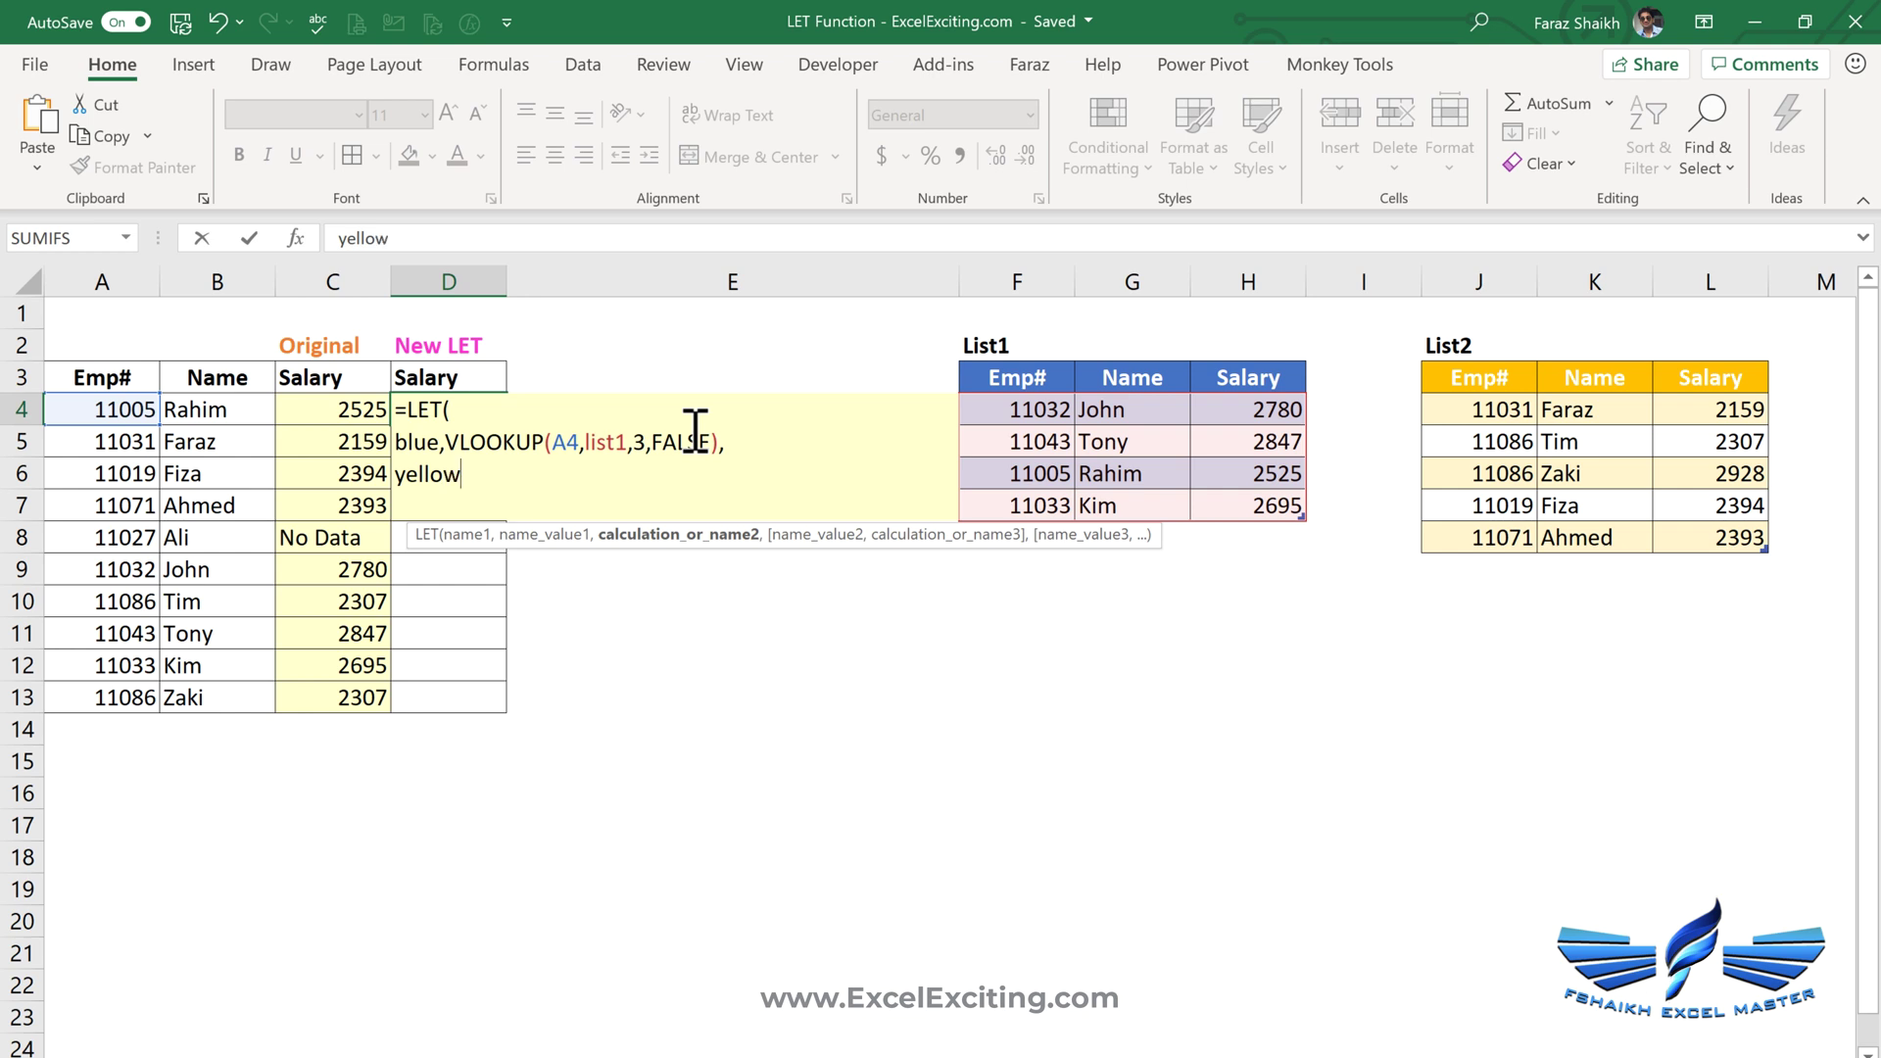
{"action": "type", "text": ","}
{"action": "type", "text": "VLOOKUP(A4,list1,3,FALSE)"}
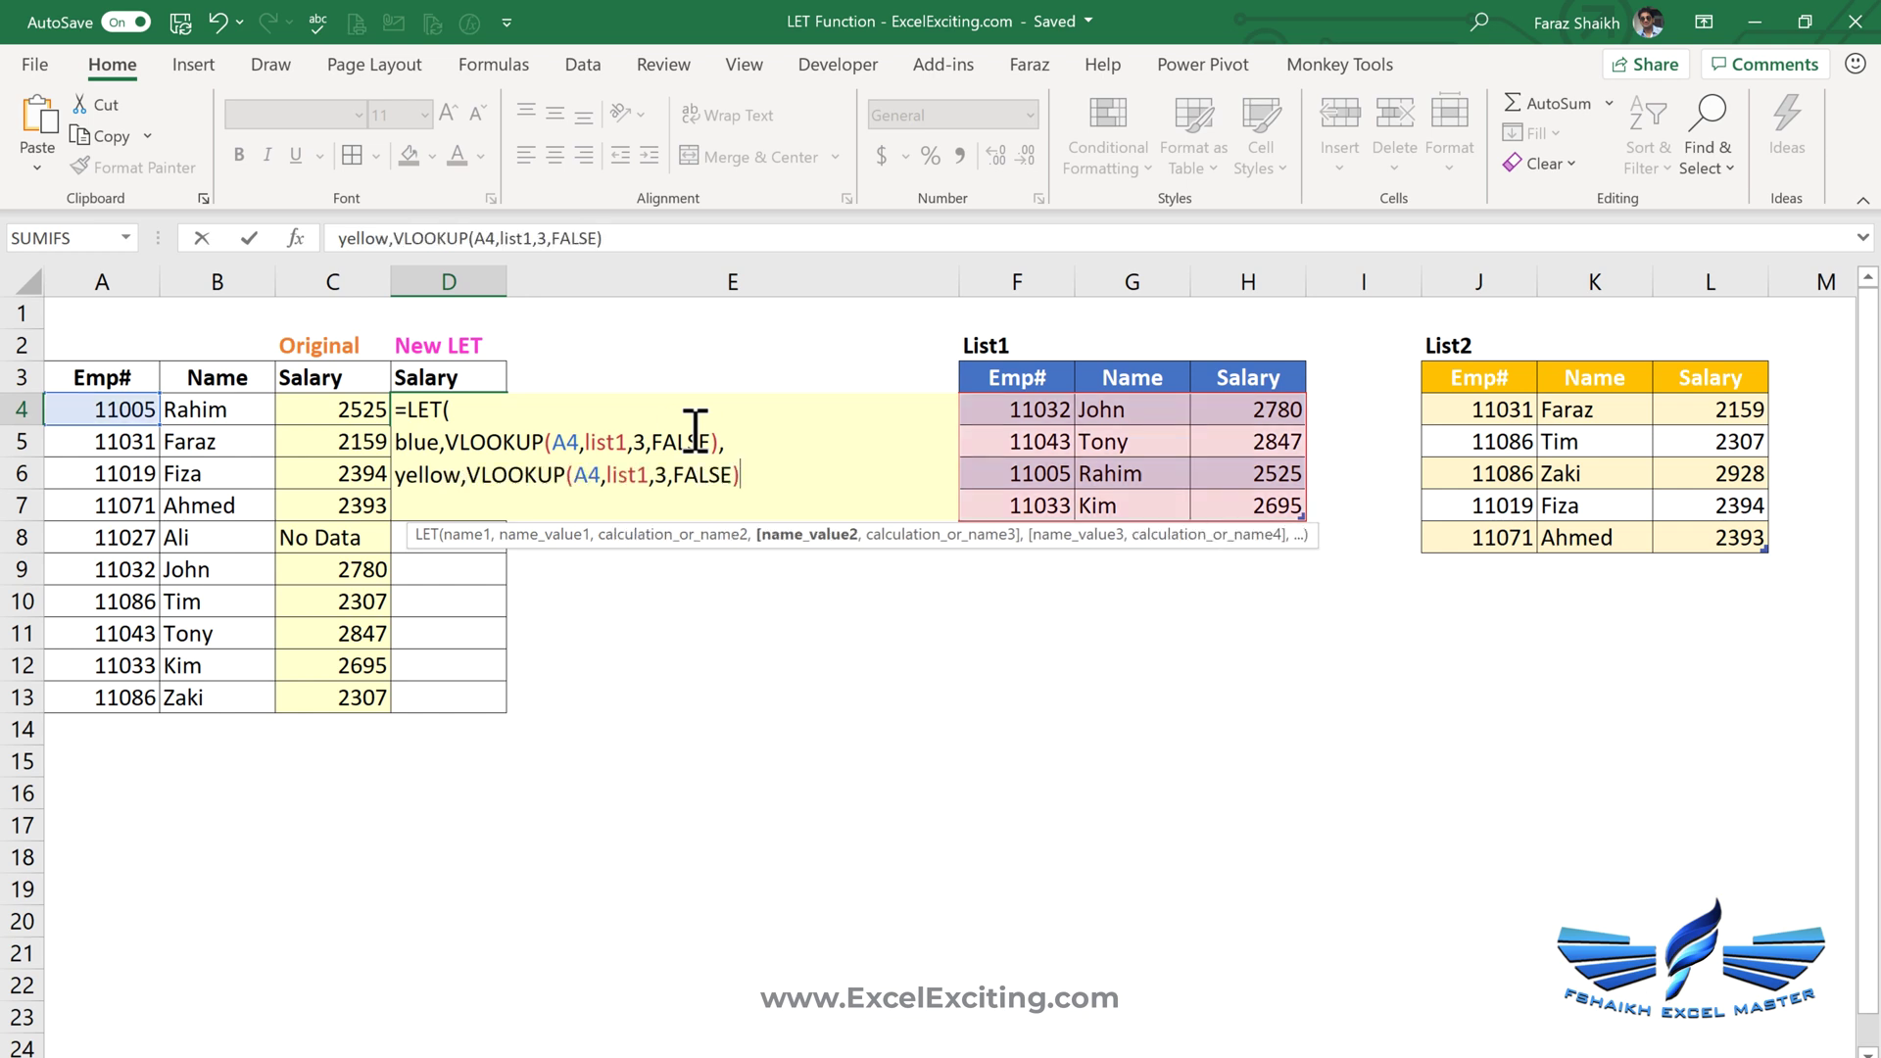
{"action": "left_click", "coordinate": [650, 474]}
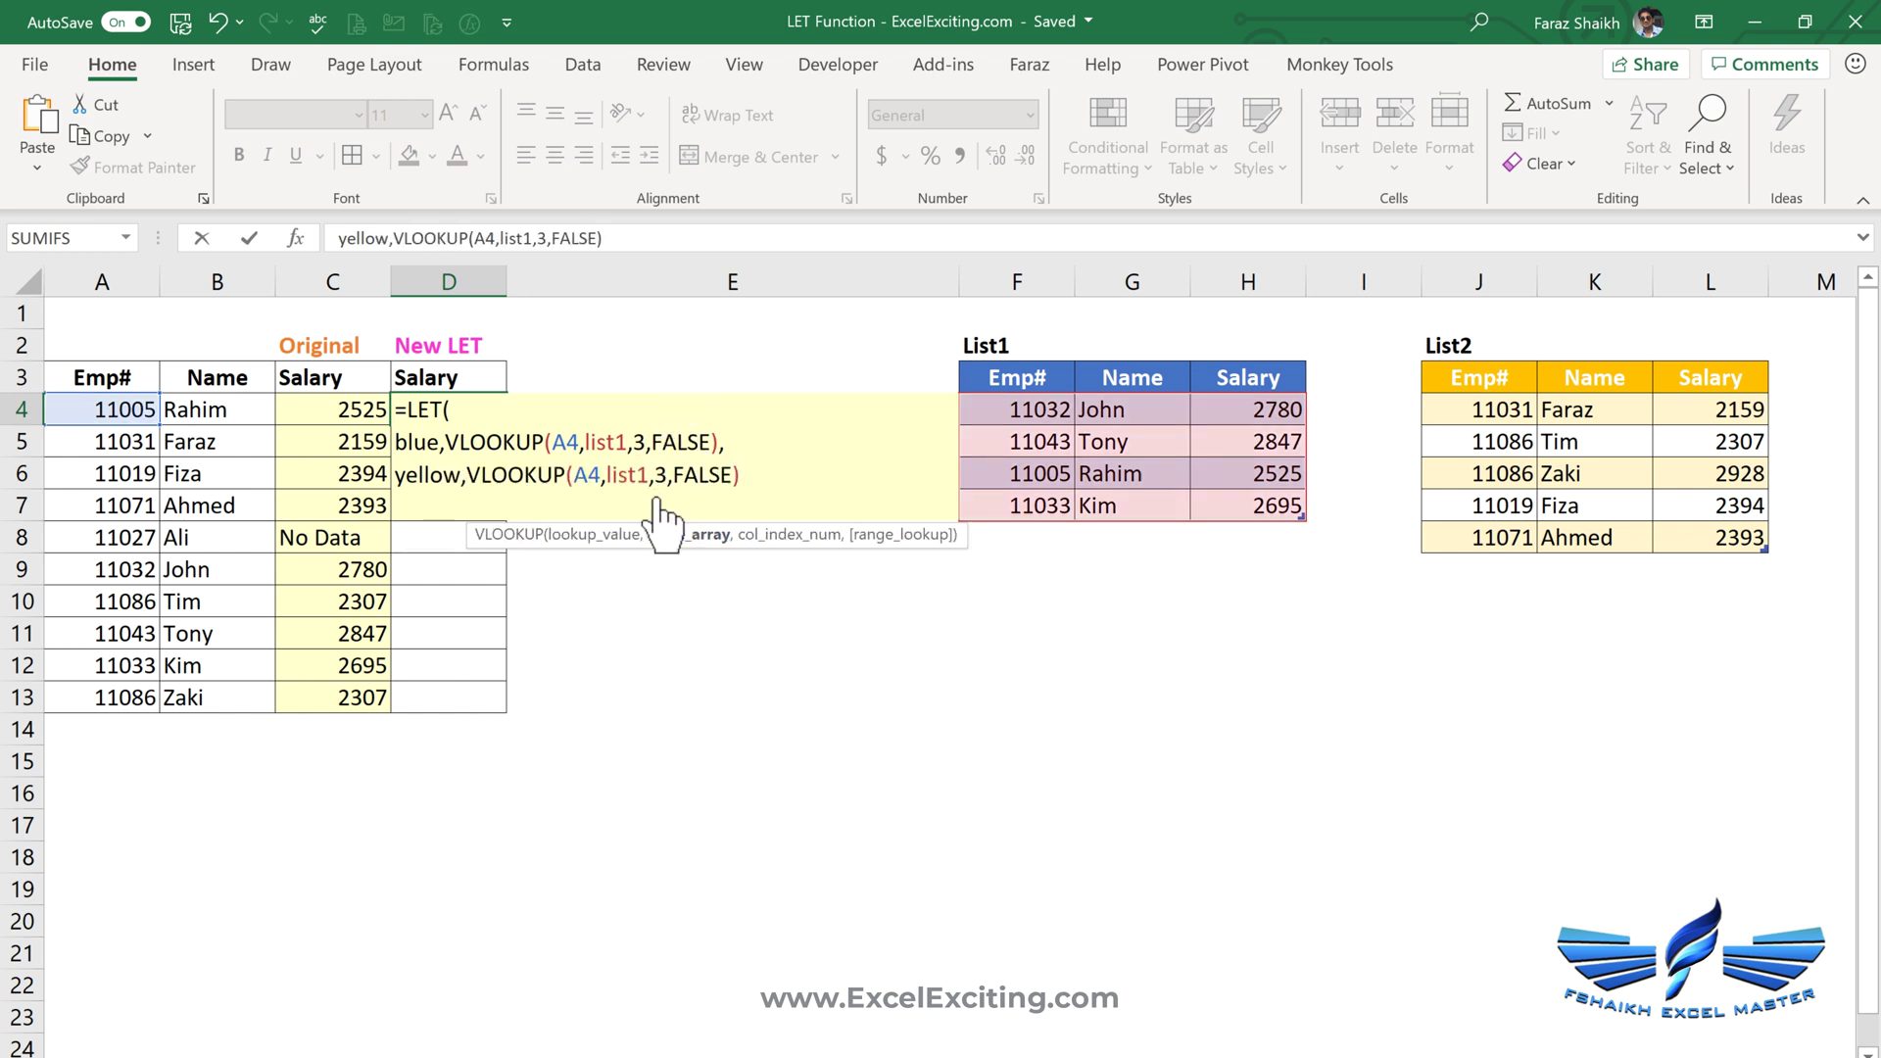
{"action": "key", "text": "BackSpace"}
{"action": "key", "text": "Down"}
{"action": "key", "text": "Tab"}
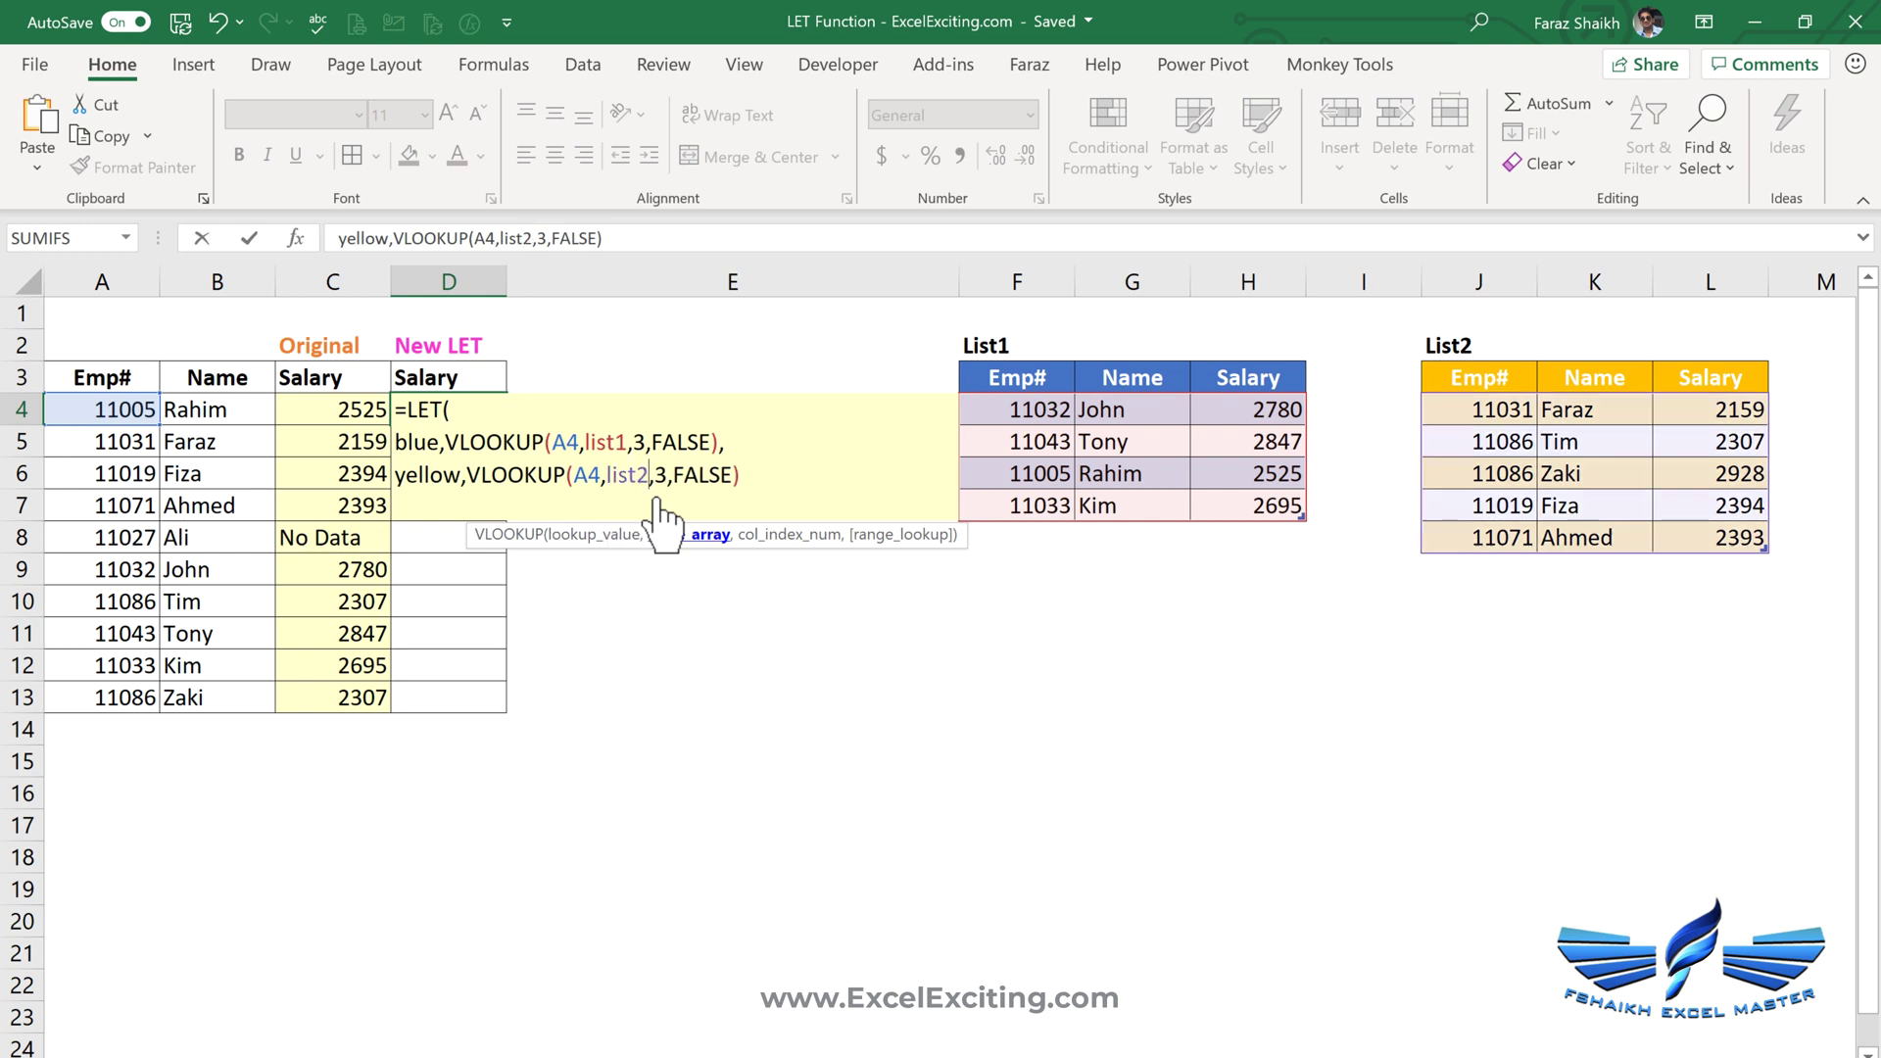
{"action": "type", "text": ","}
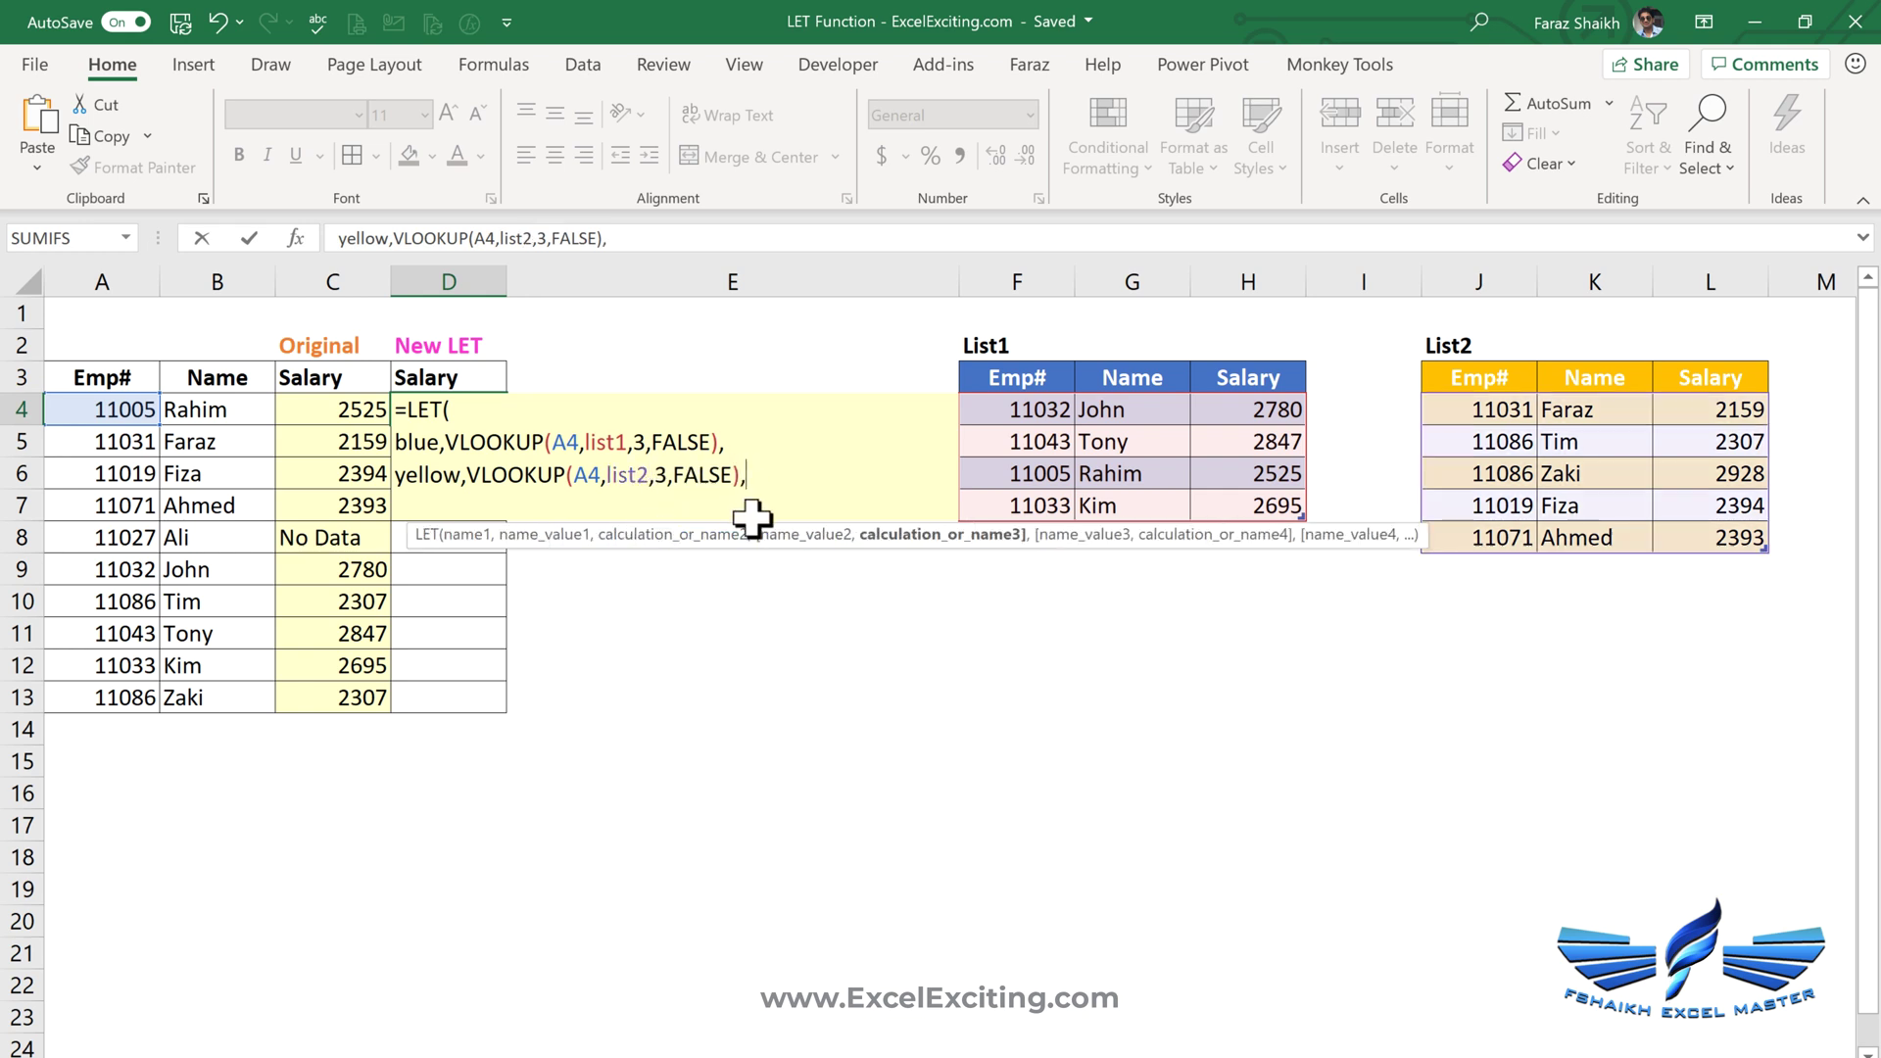
{"action": "key", "text": "alt+Return"}
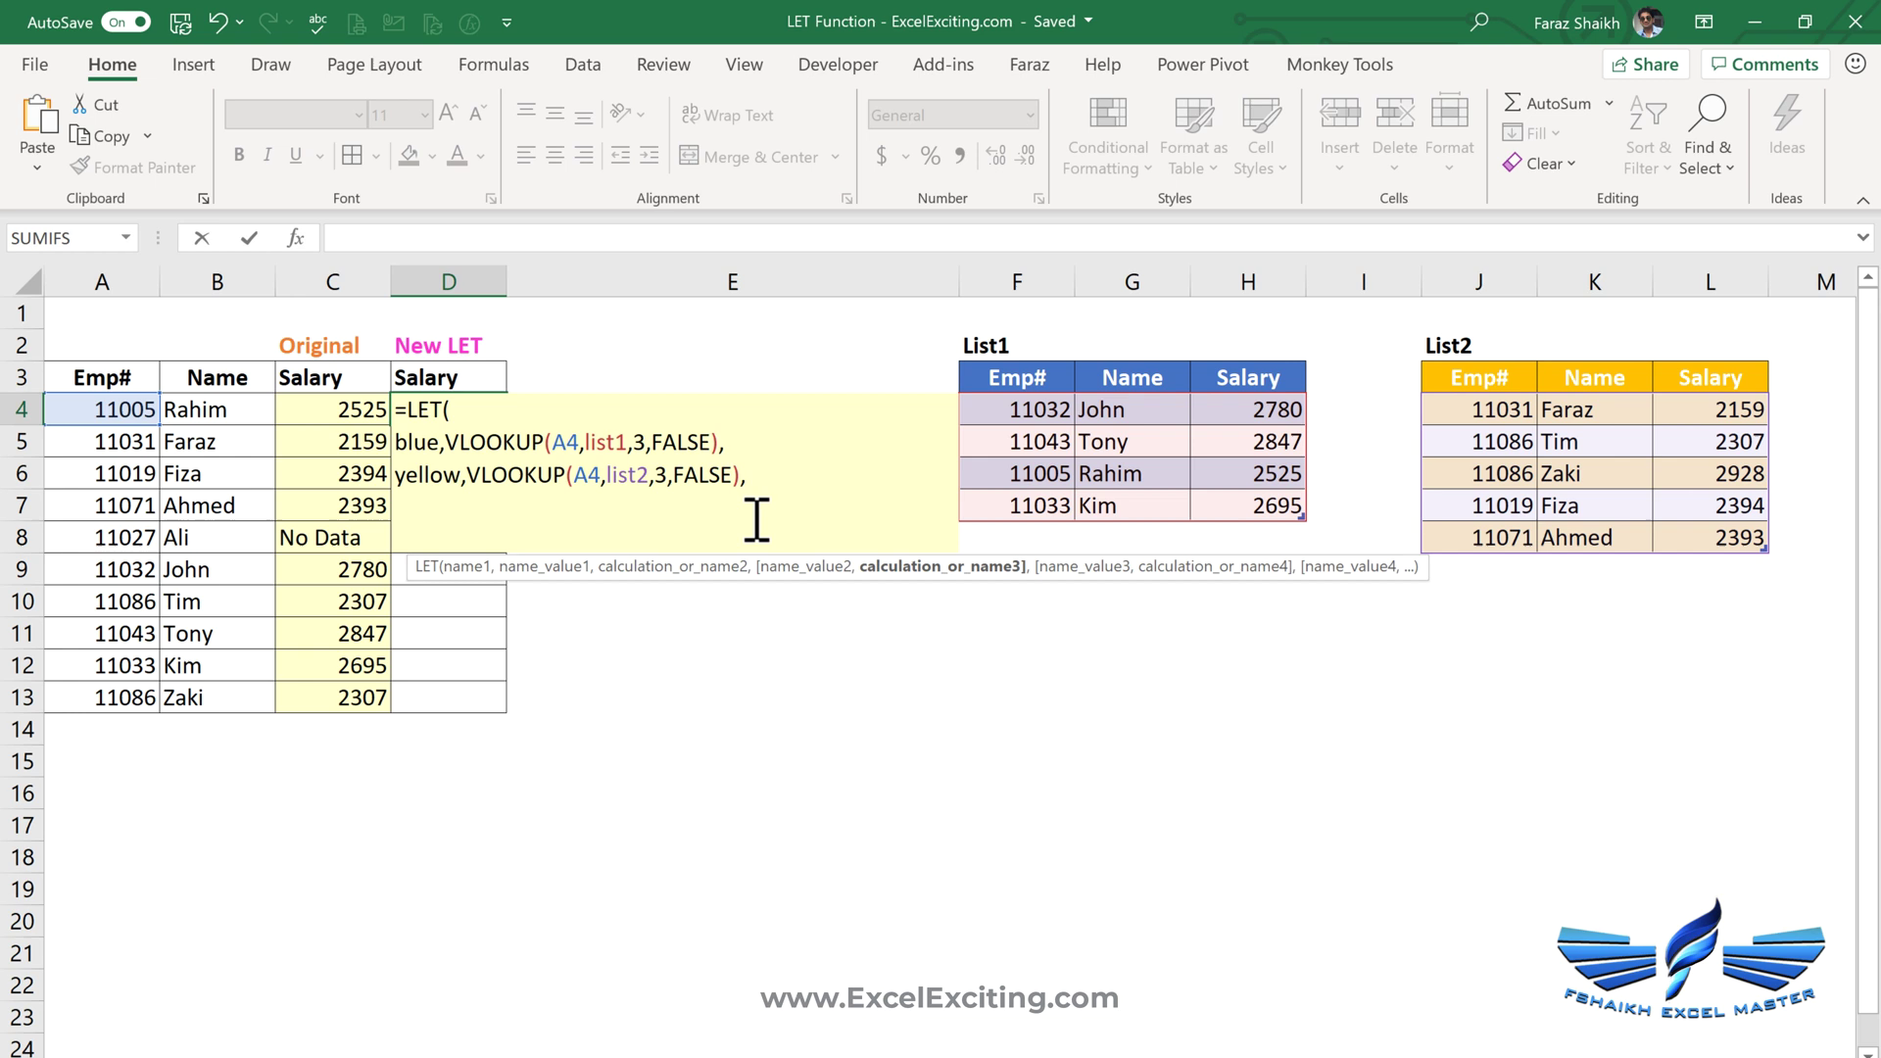
{"action": "type", "text": "erro"}
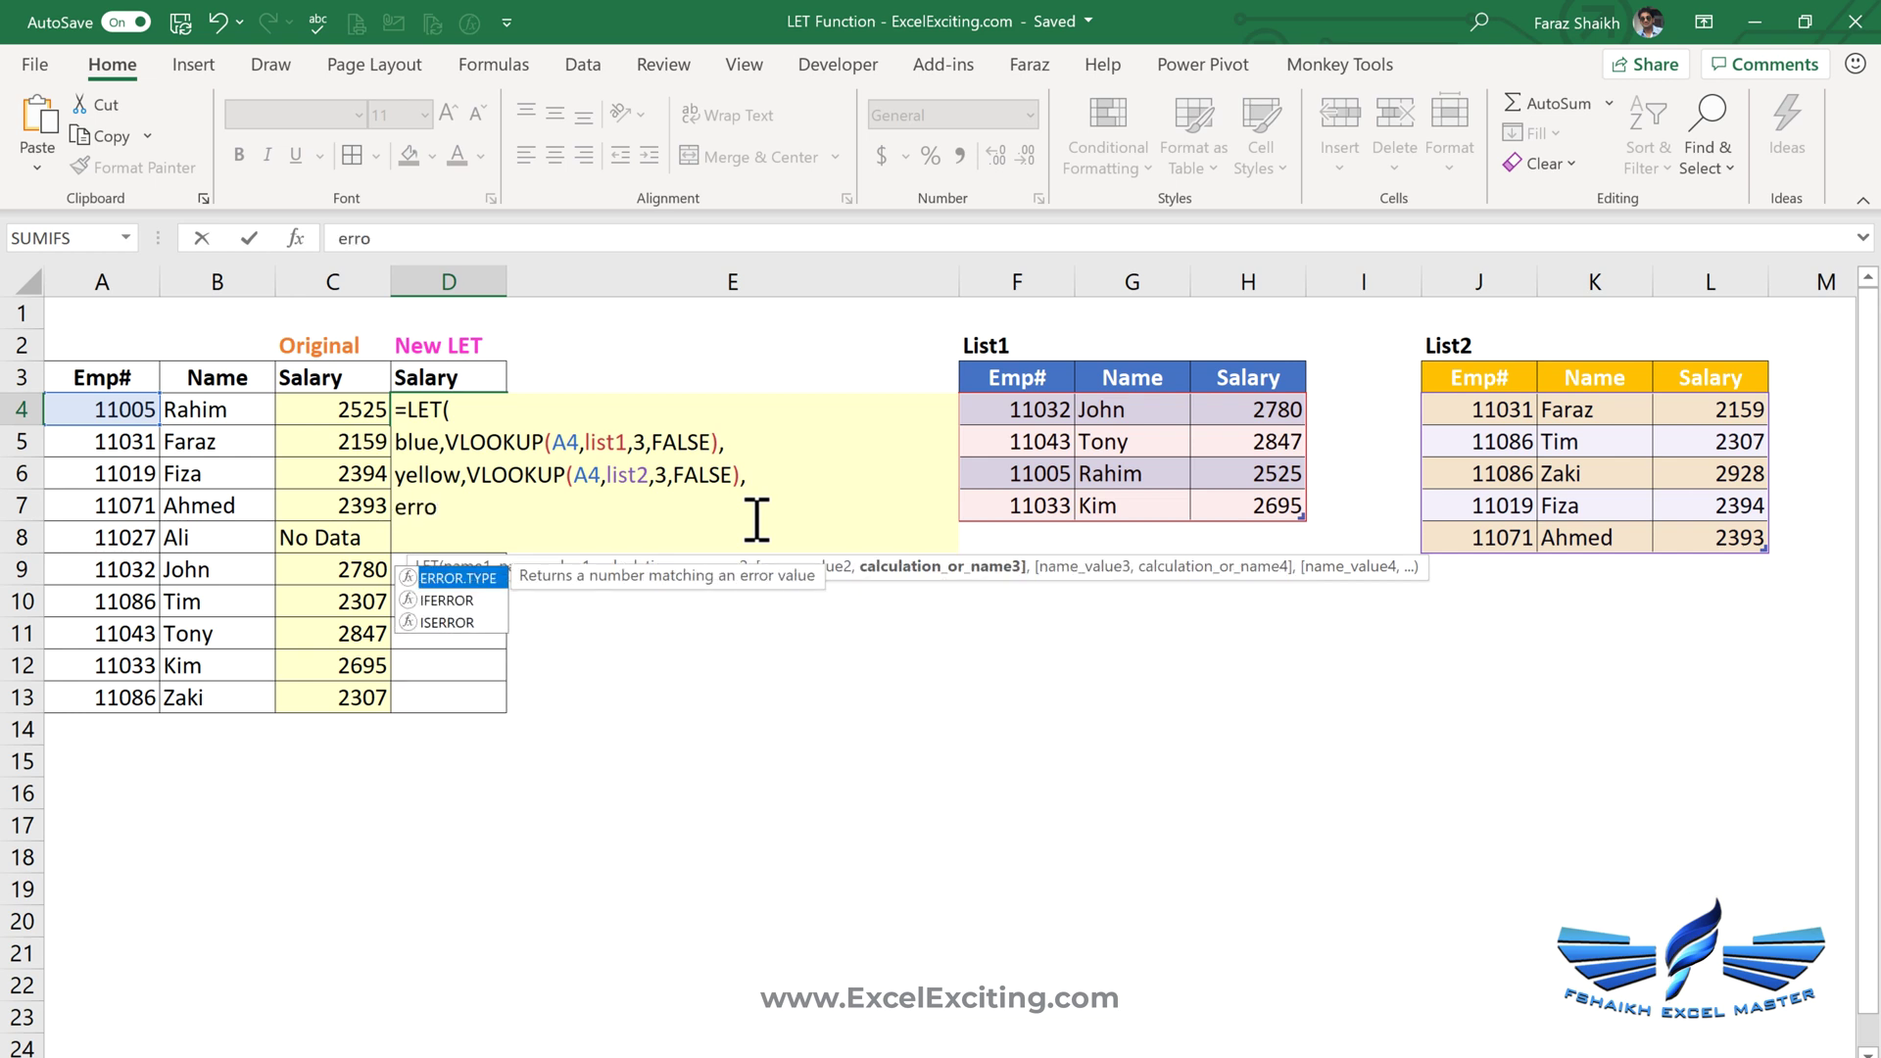
{"action": "type", "text": "r,\"No"}
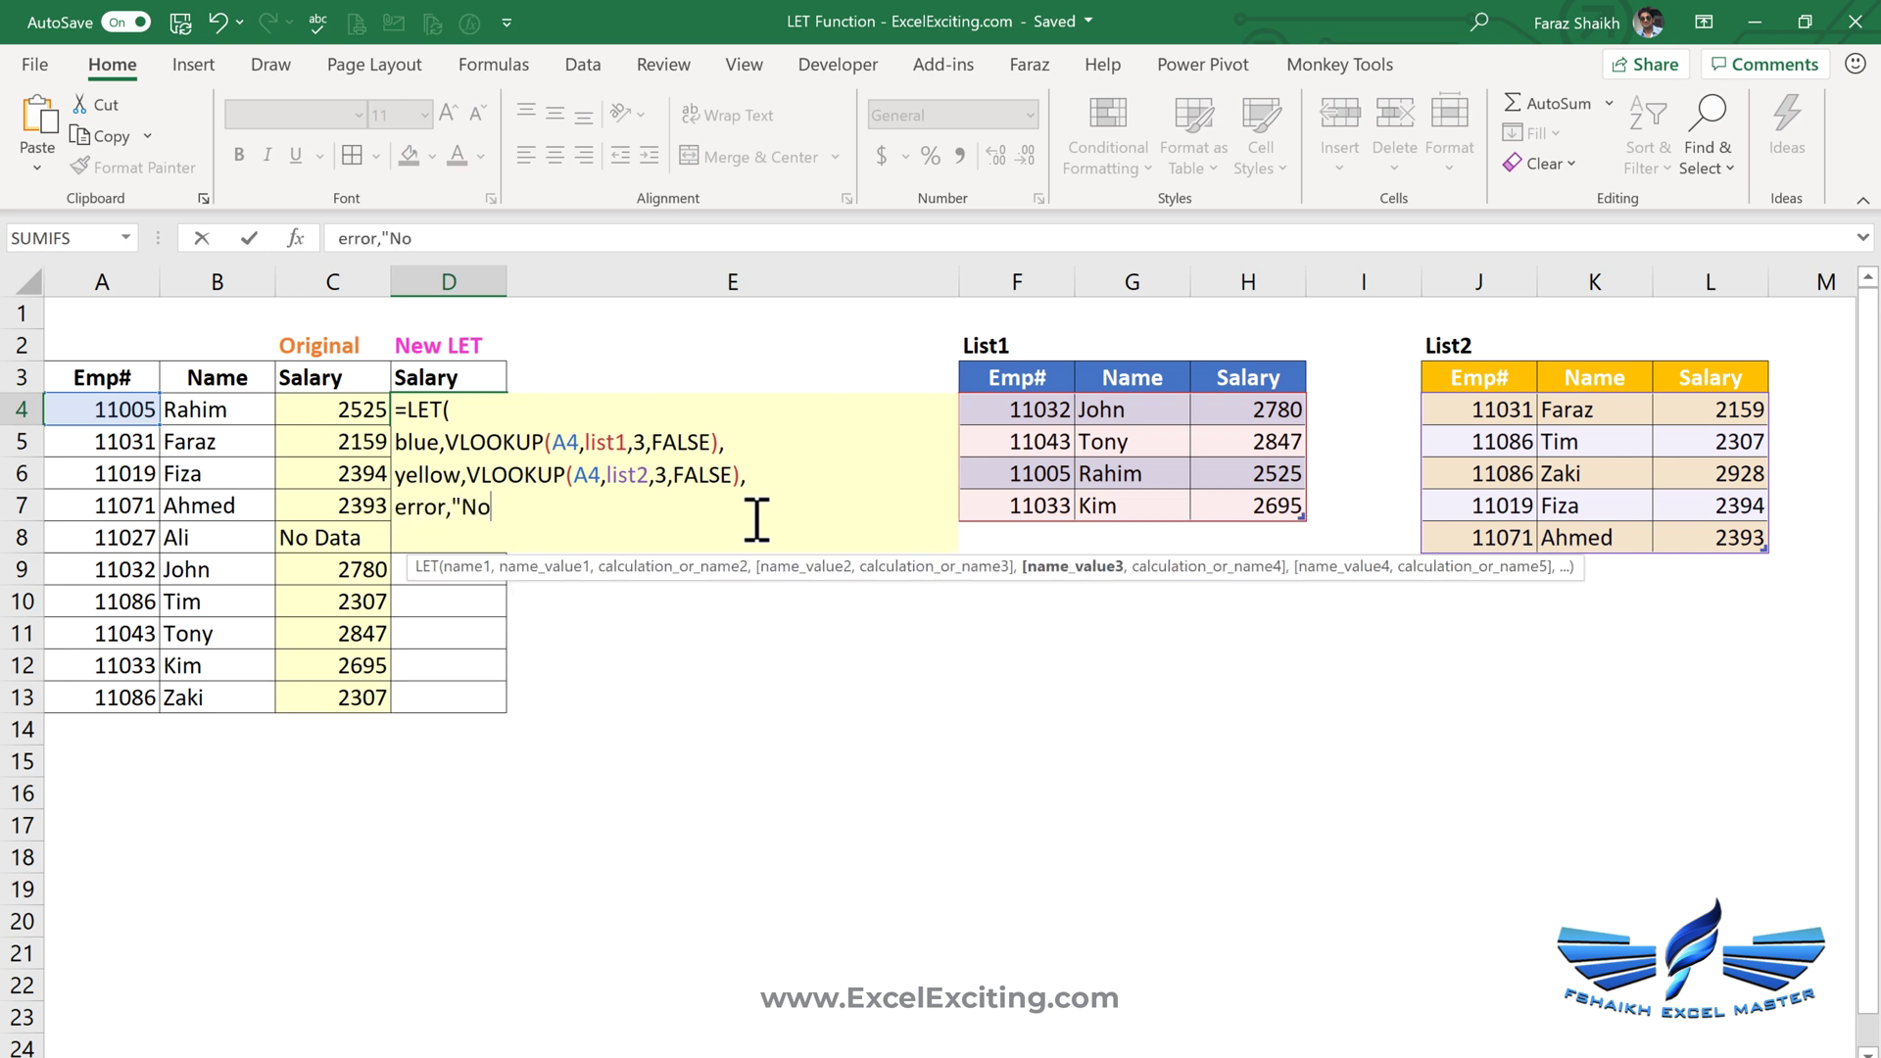
{"action": "type", "text": " Data\","}
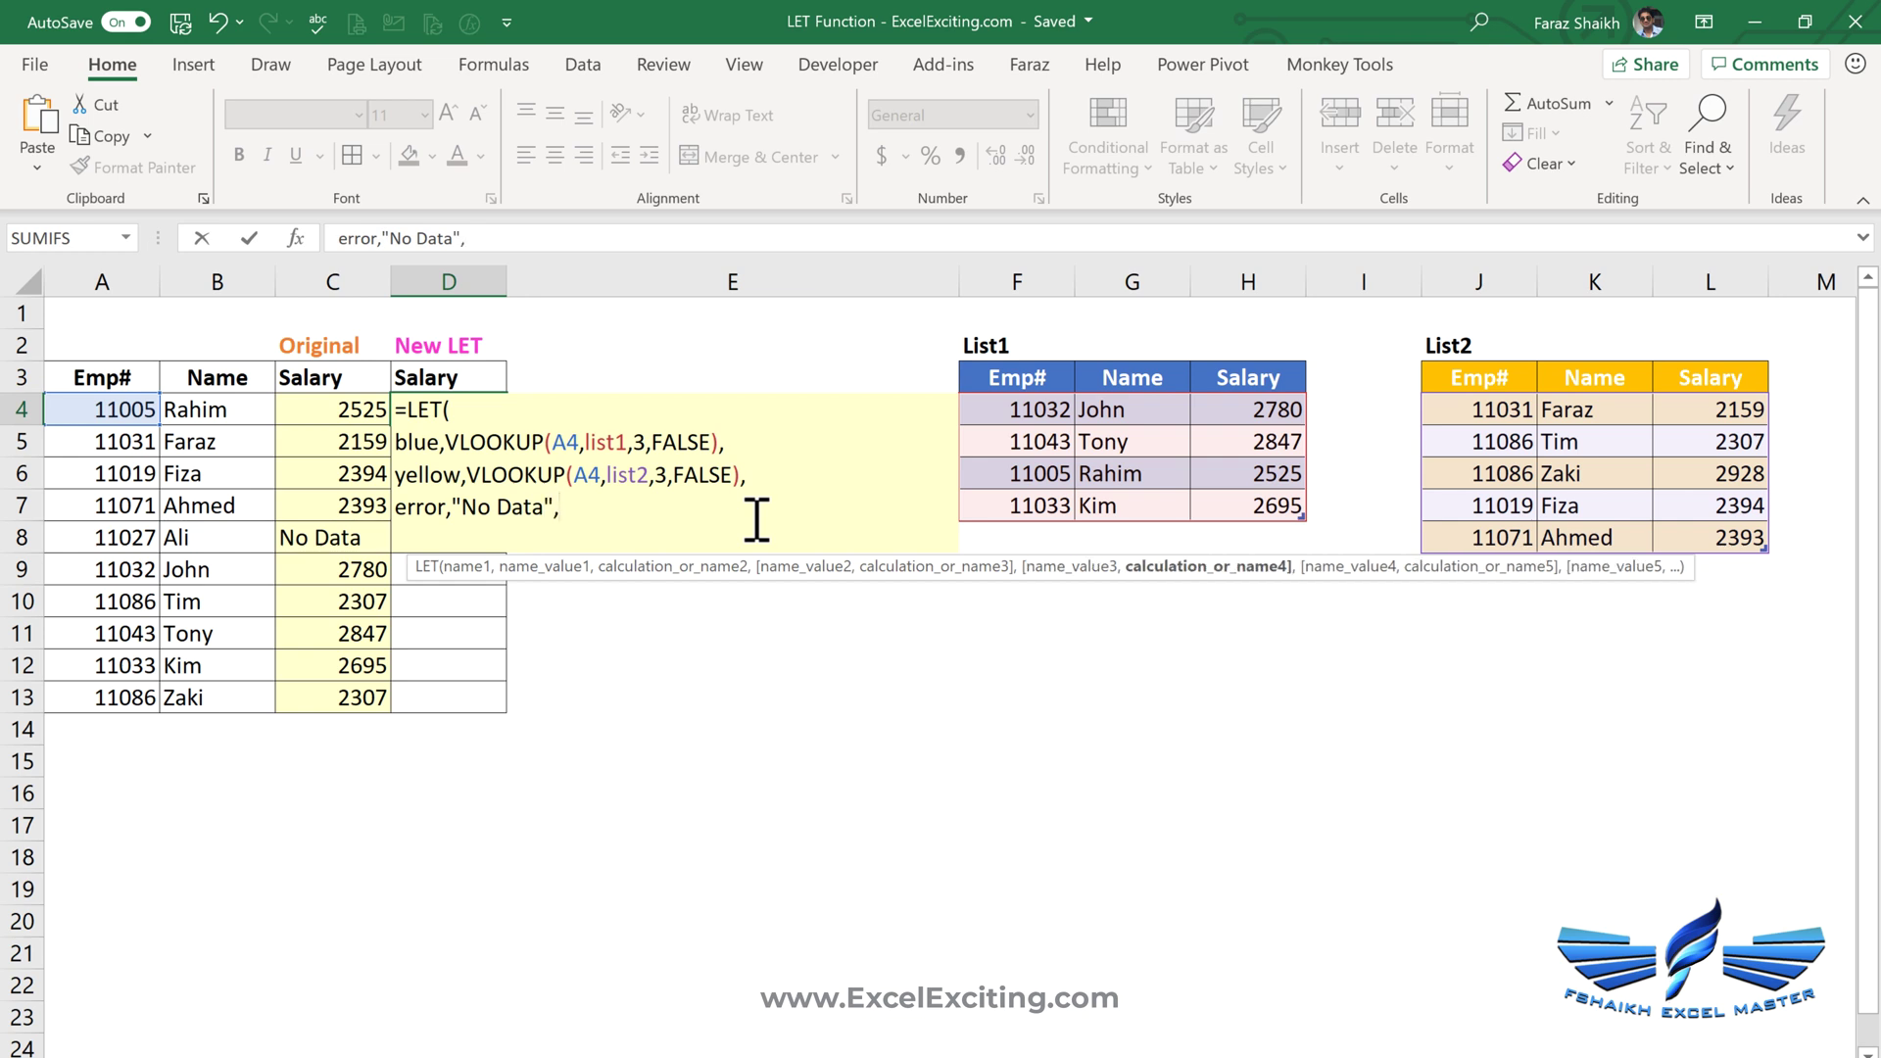
{"action": "key", "text": "alt+Return"}
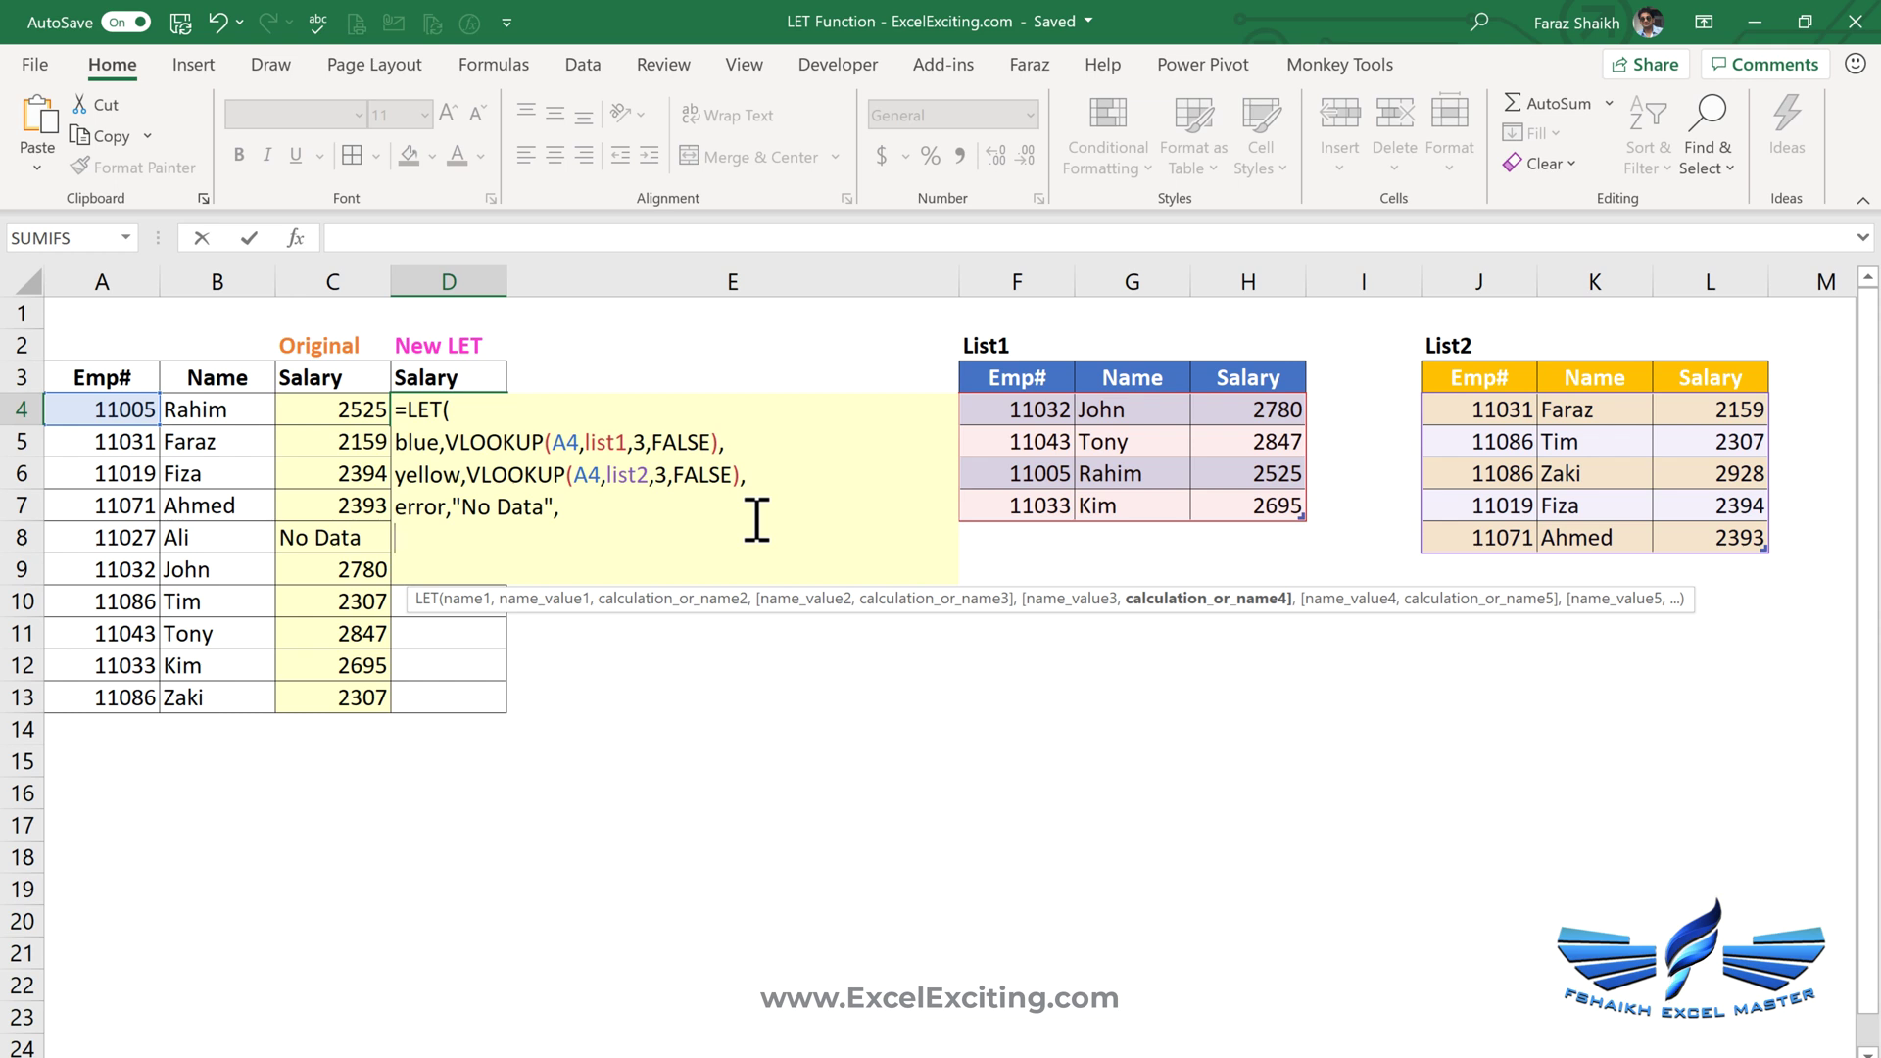
Type IF(ISNA(blue),yellow,blue) as the LET calculation in D4
{"action": "type", "text": "if("}
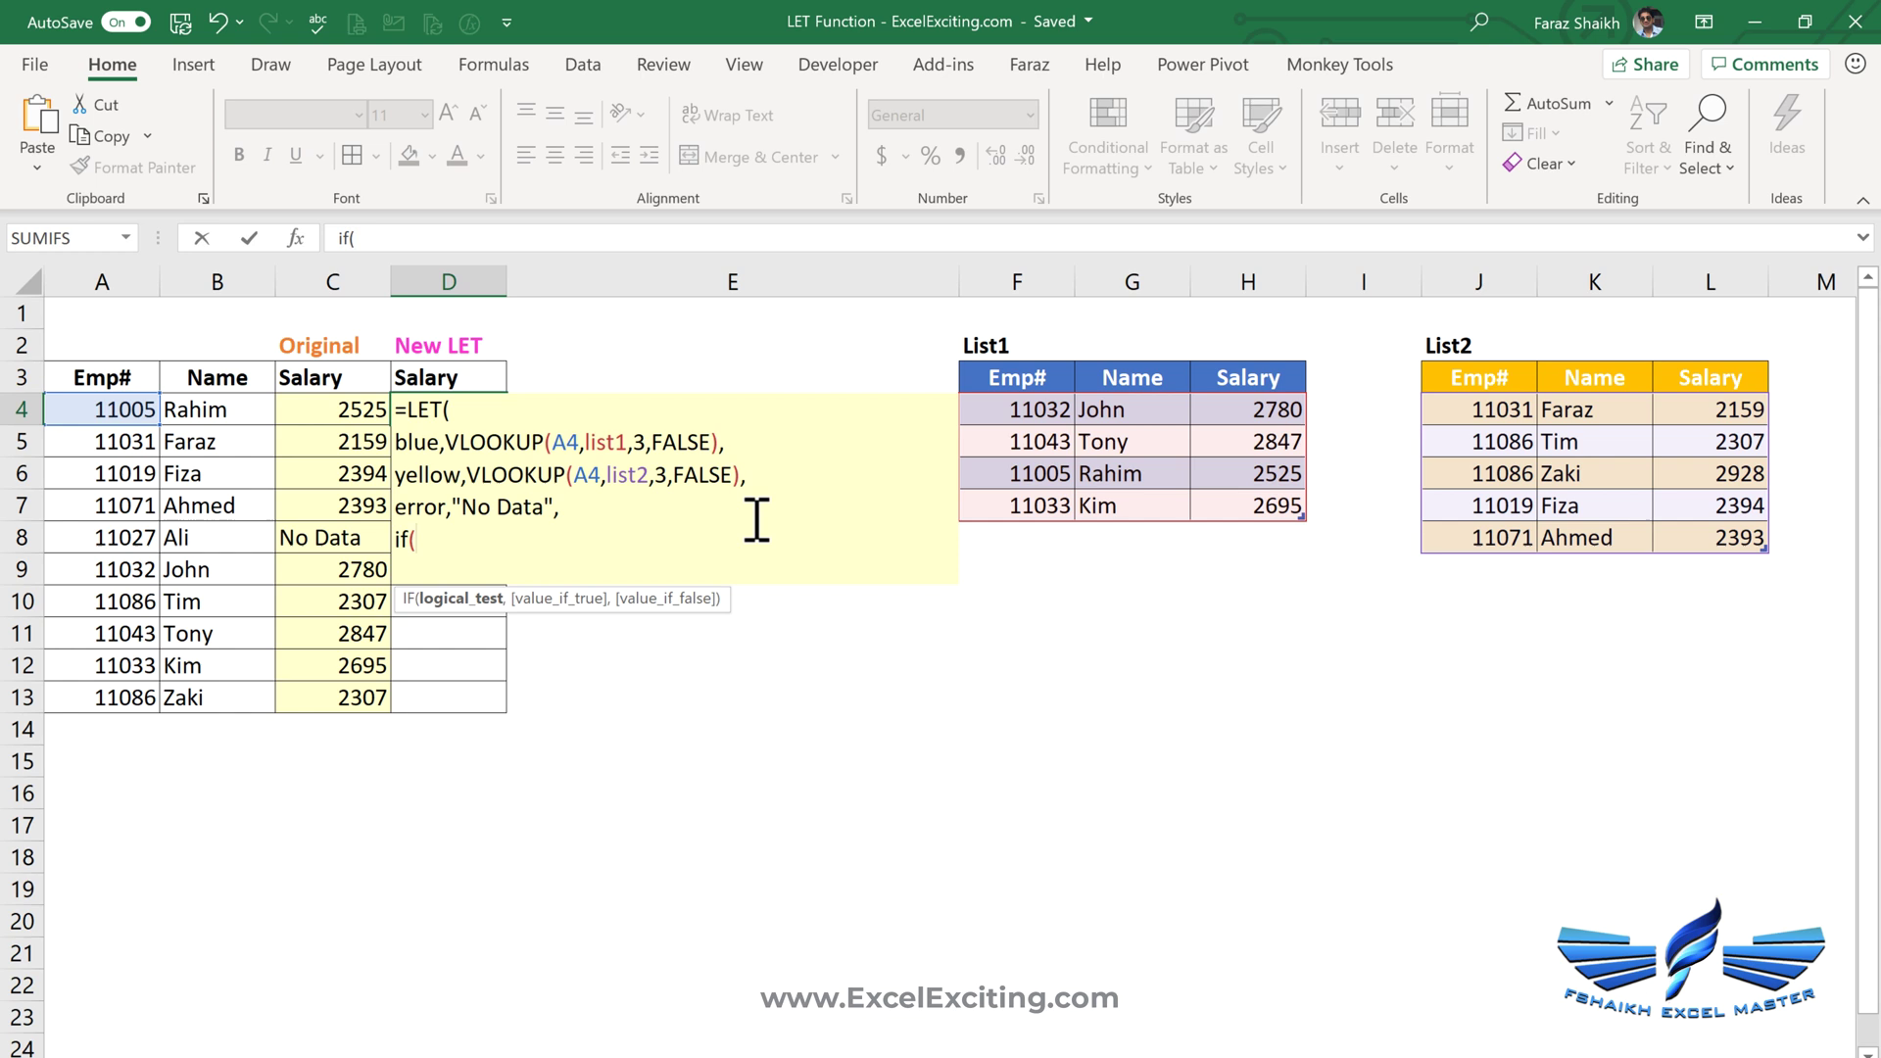
{"action": "type", "text": "isn"}
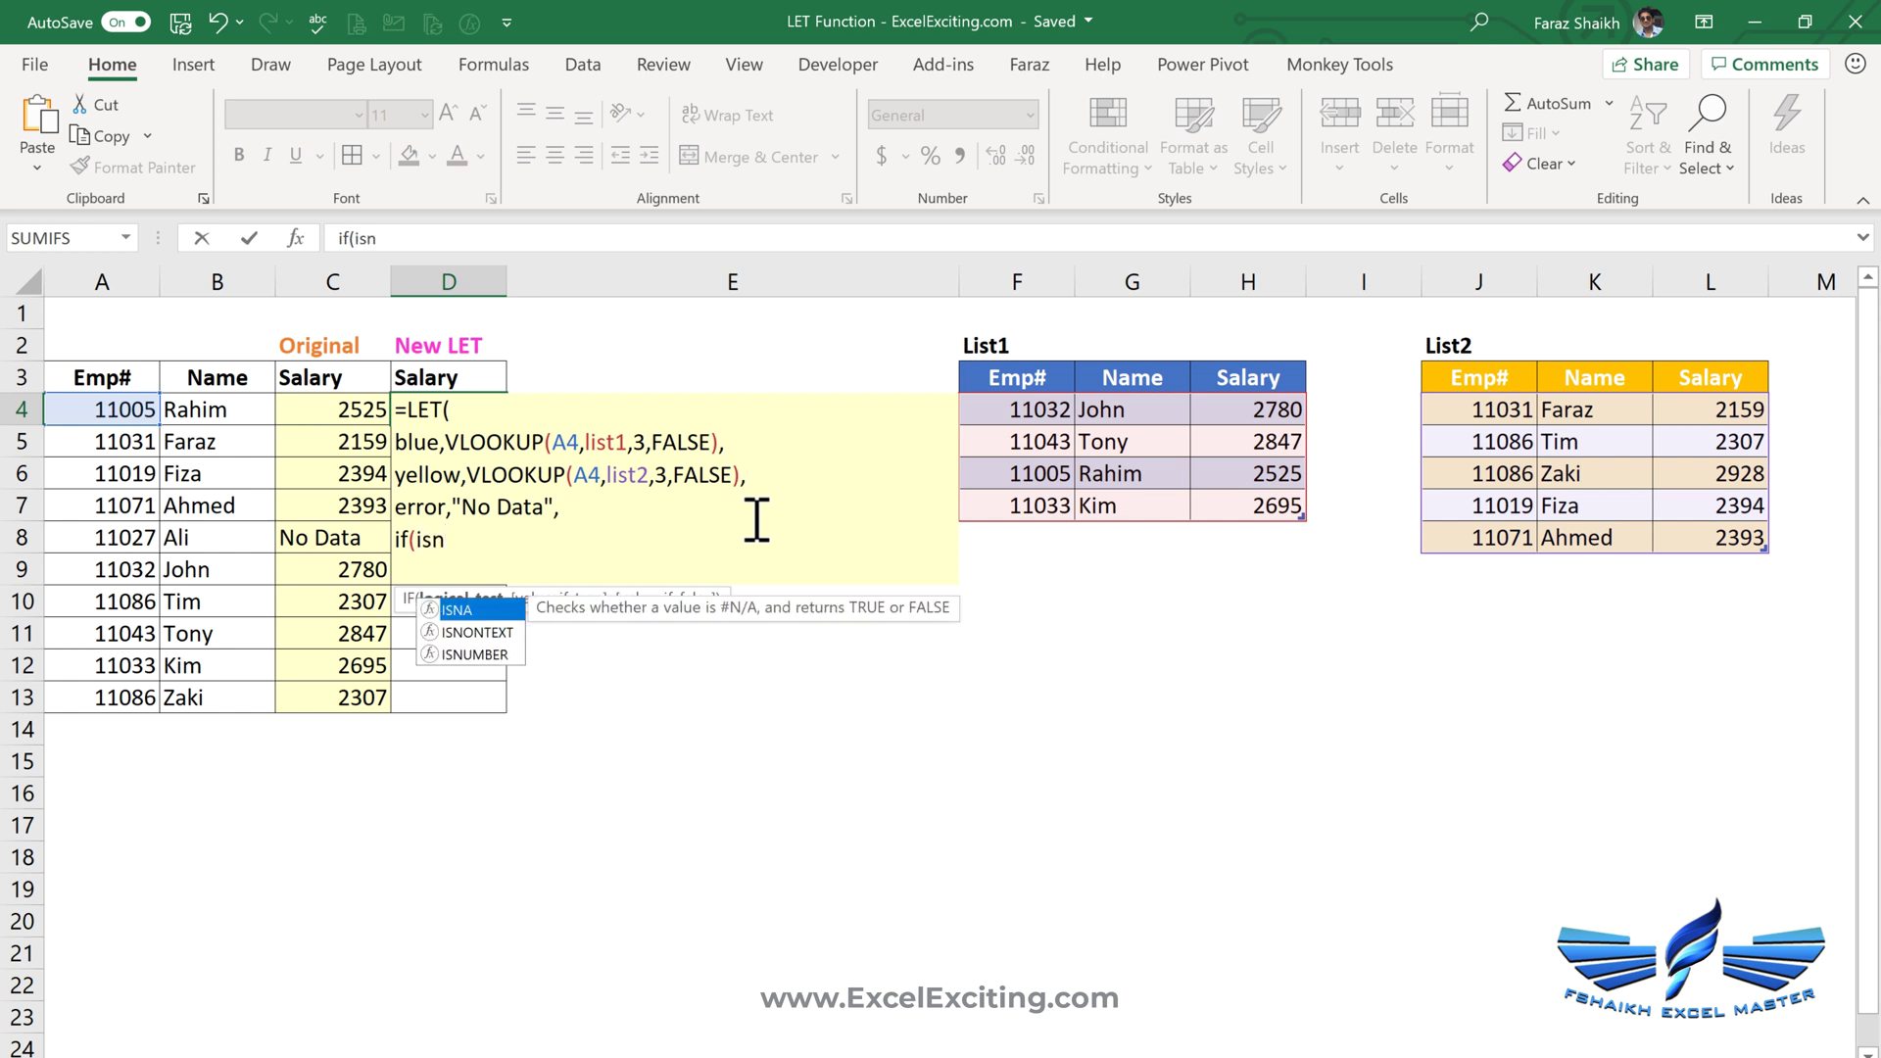
{"action": "key", "text": "Tab"}
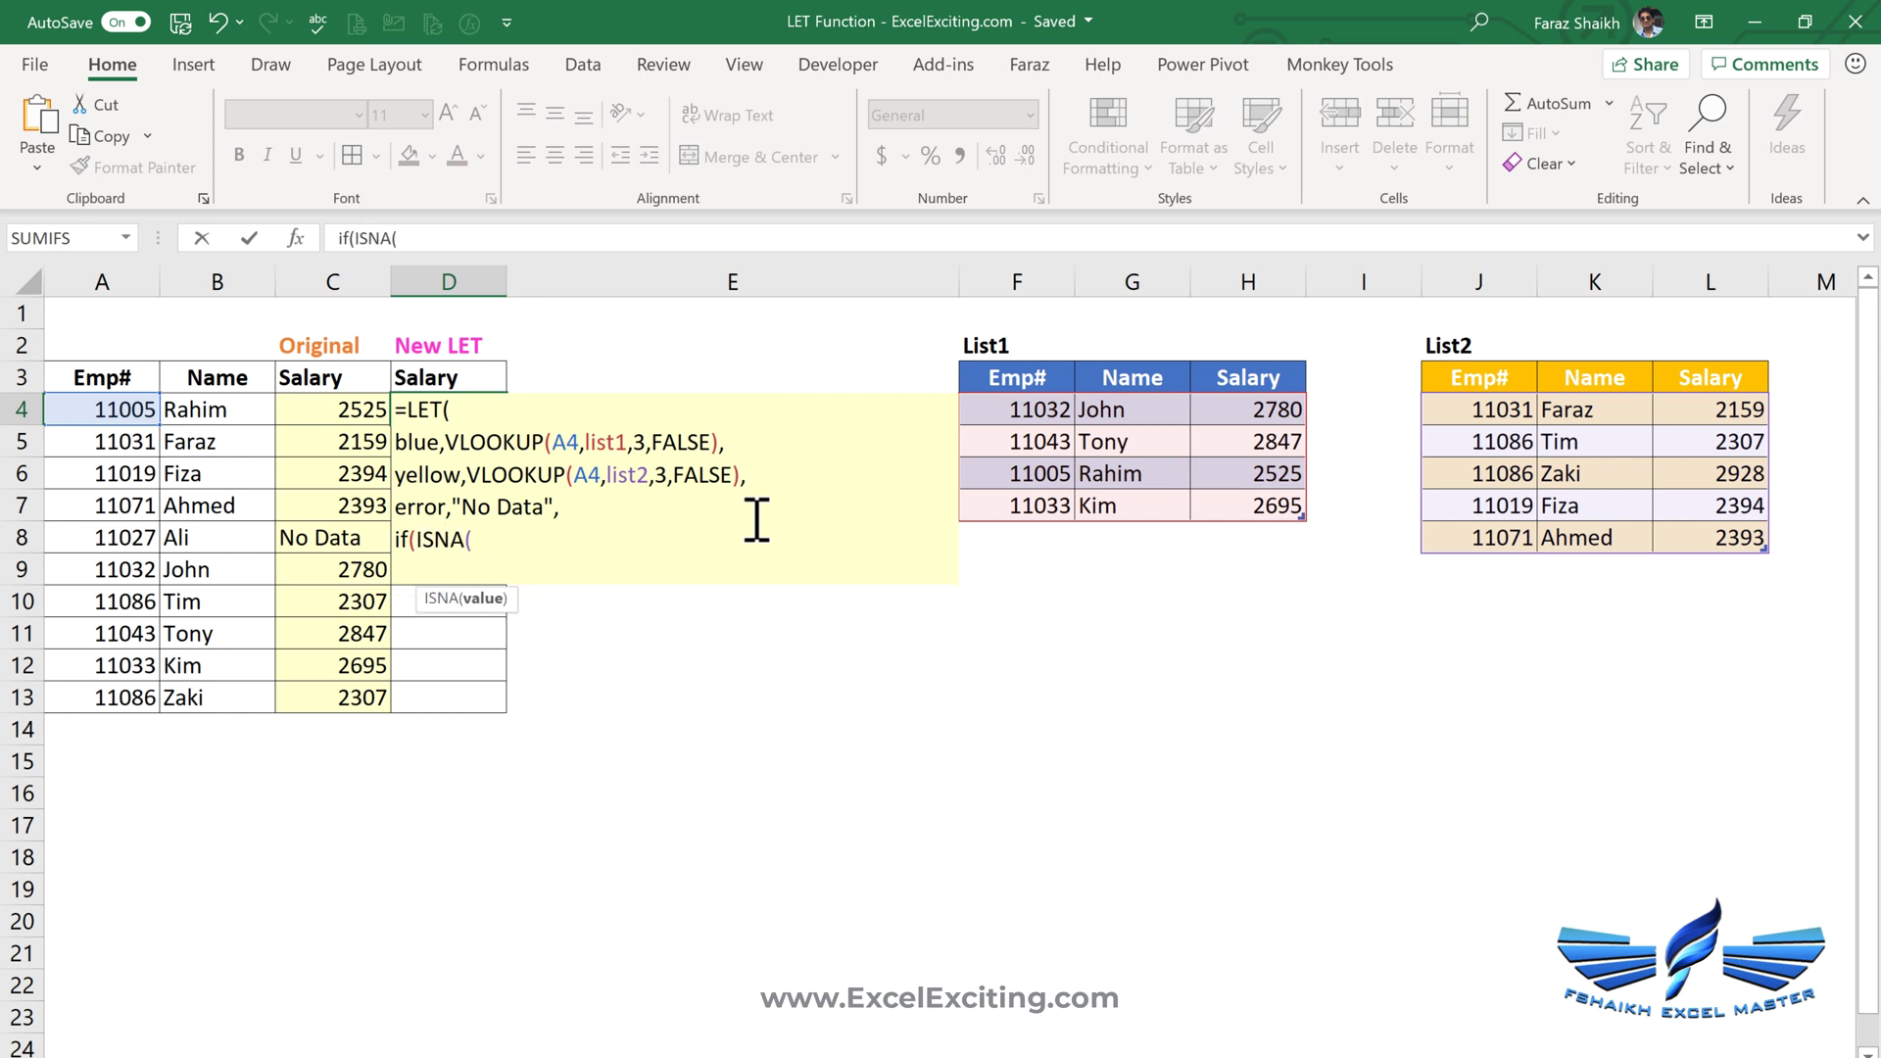
{"action": "type", "text": "blue),"}
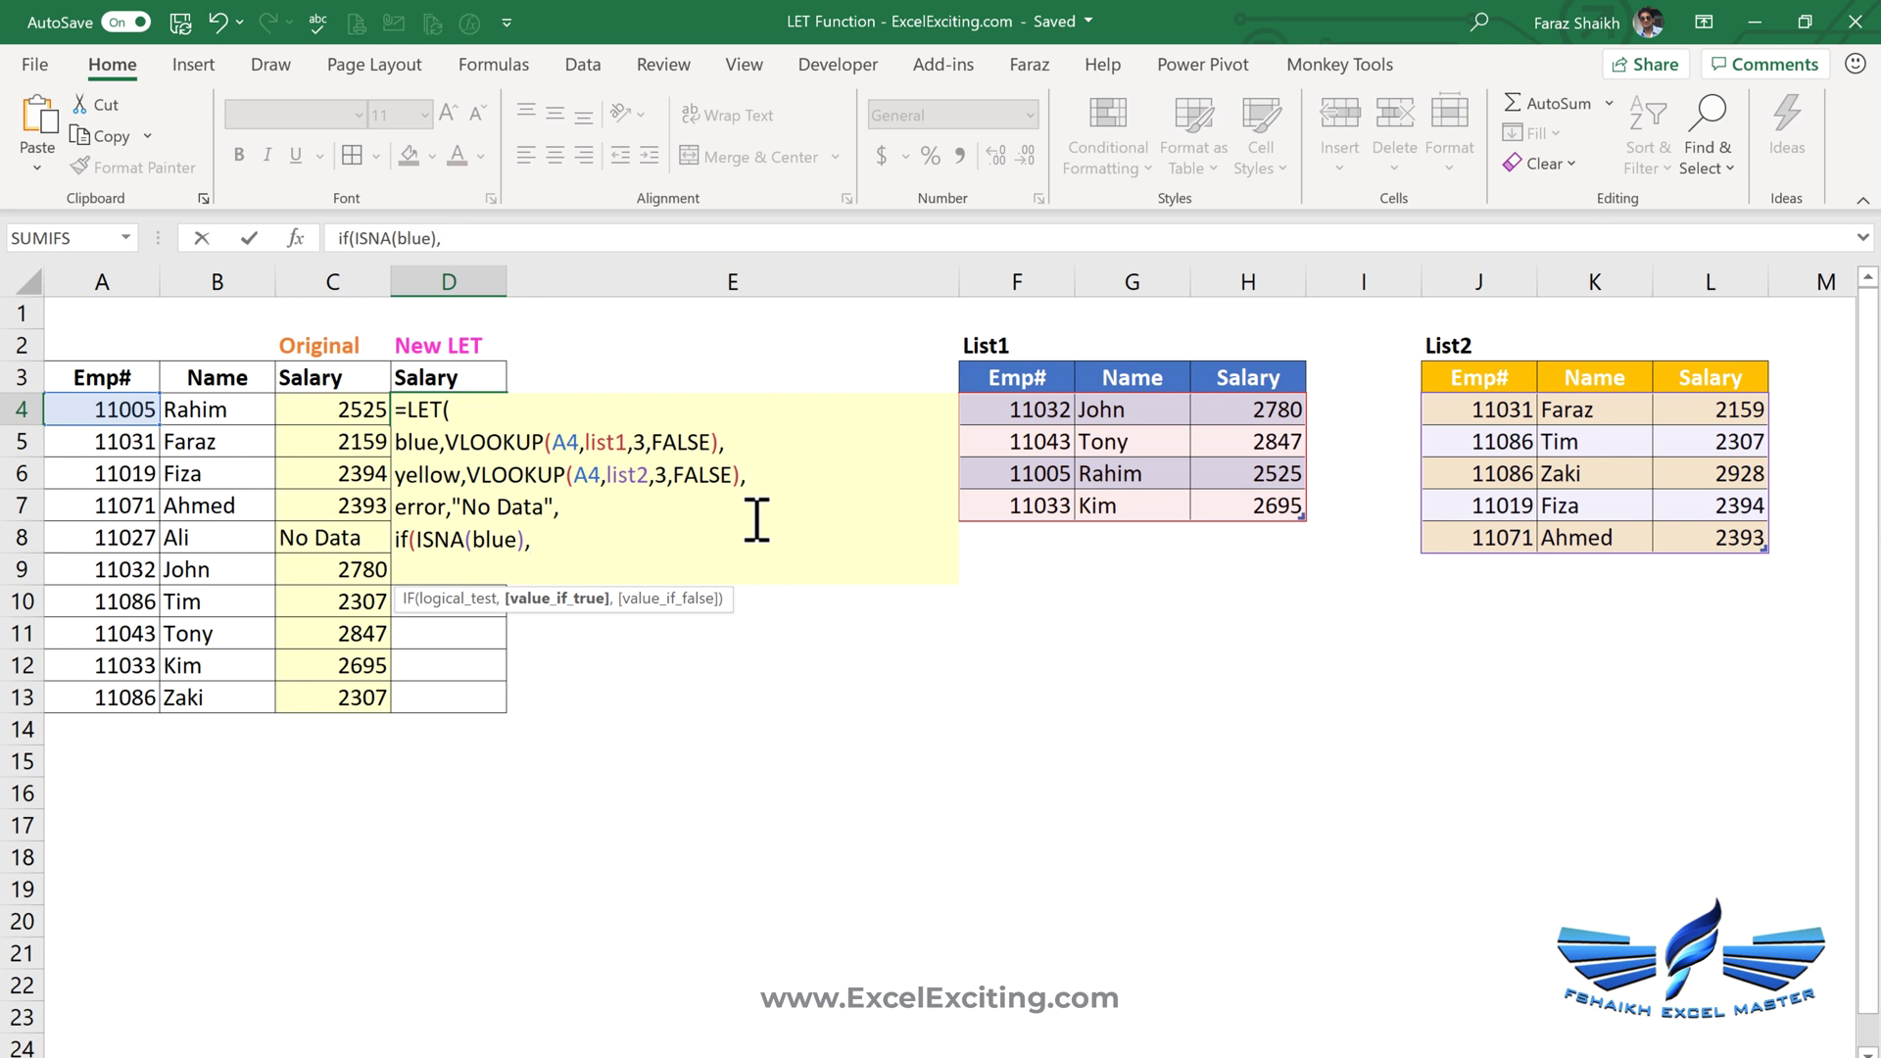
{"action": "type", "text": "yellow,"}
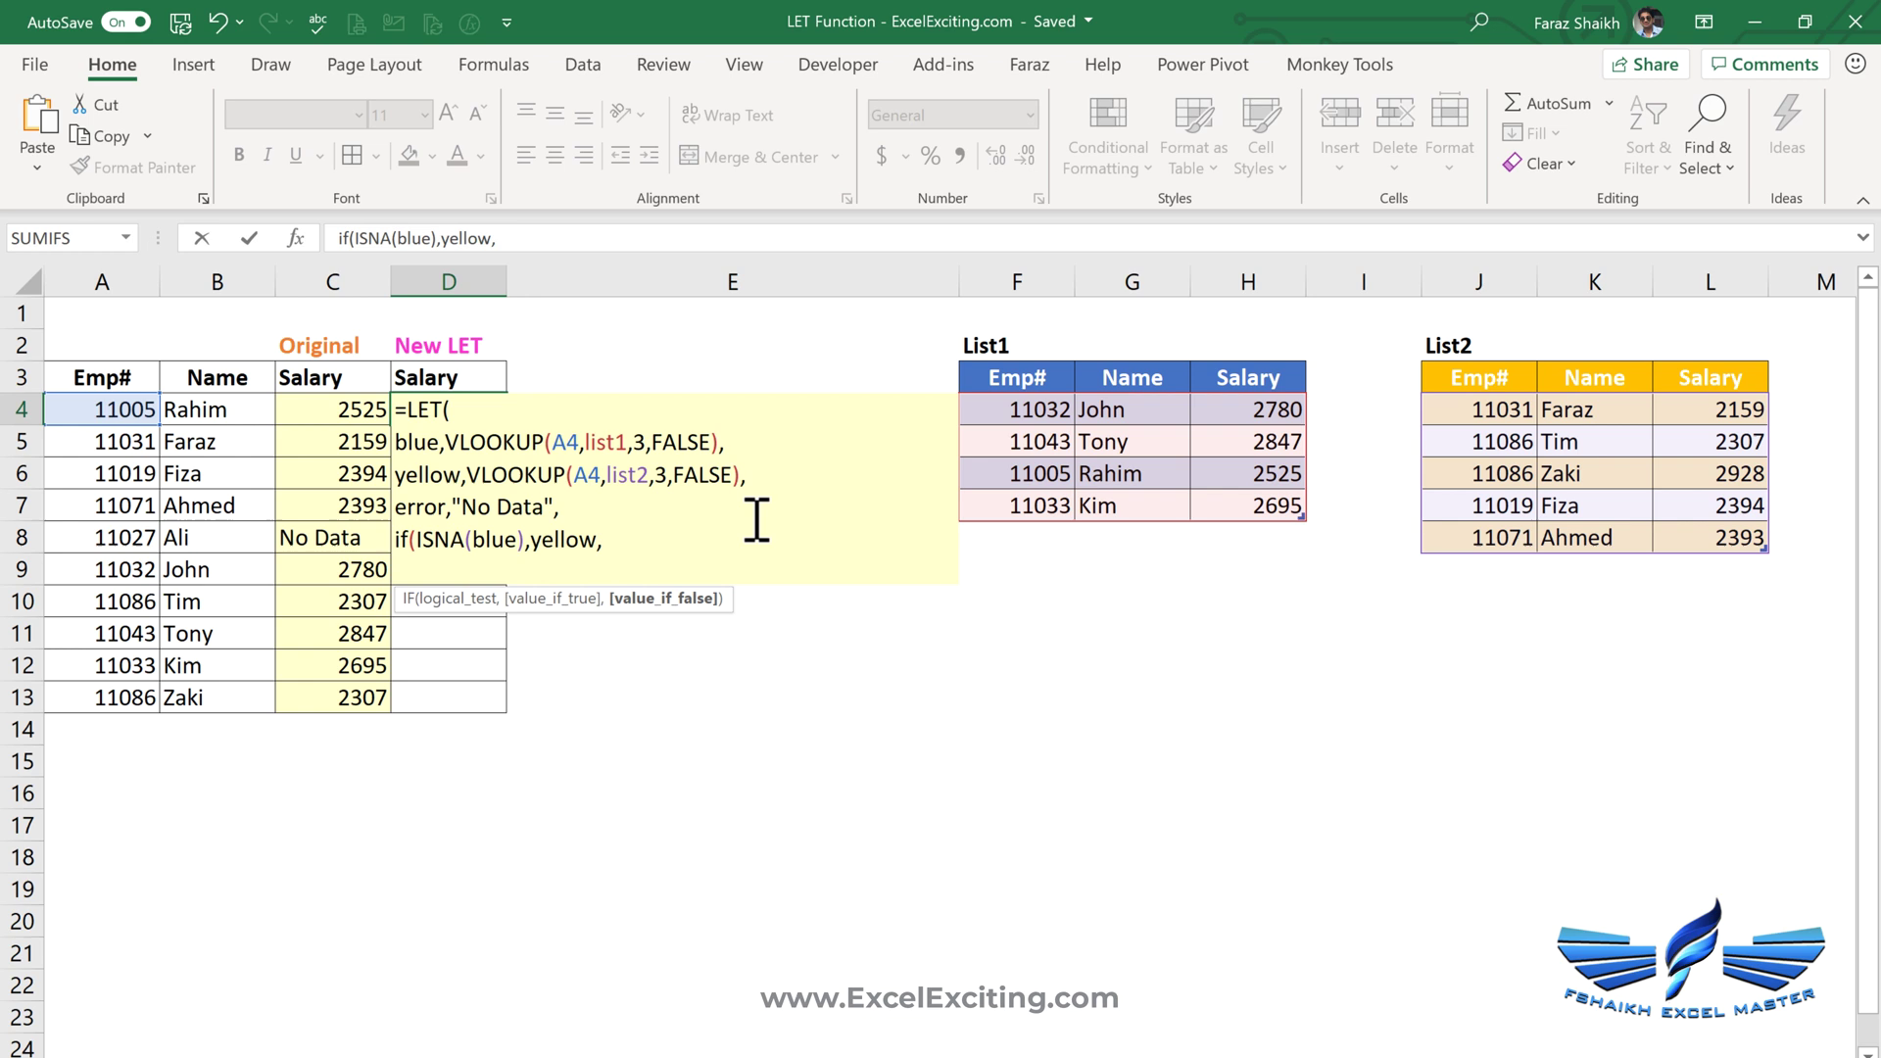
{"action": "type", "text": "blue)"}
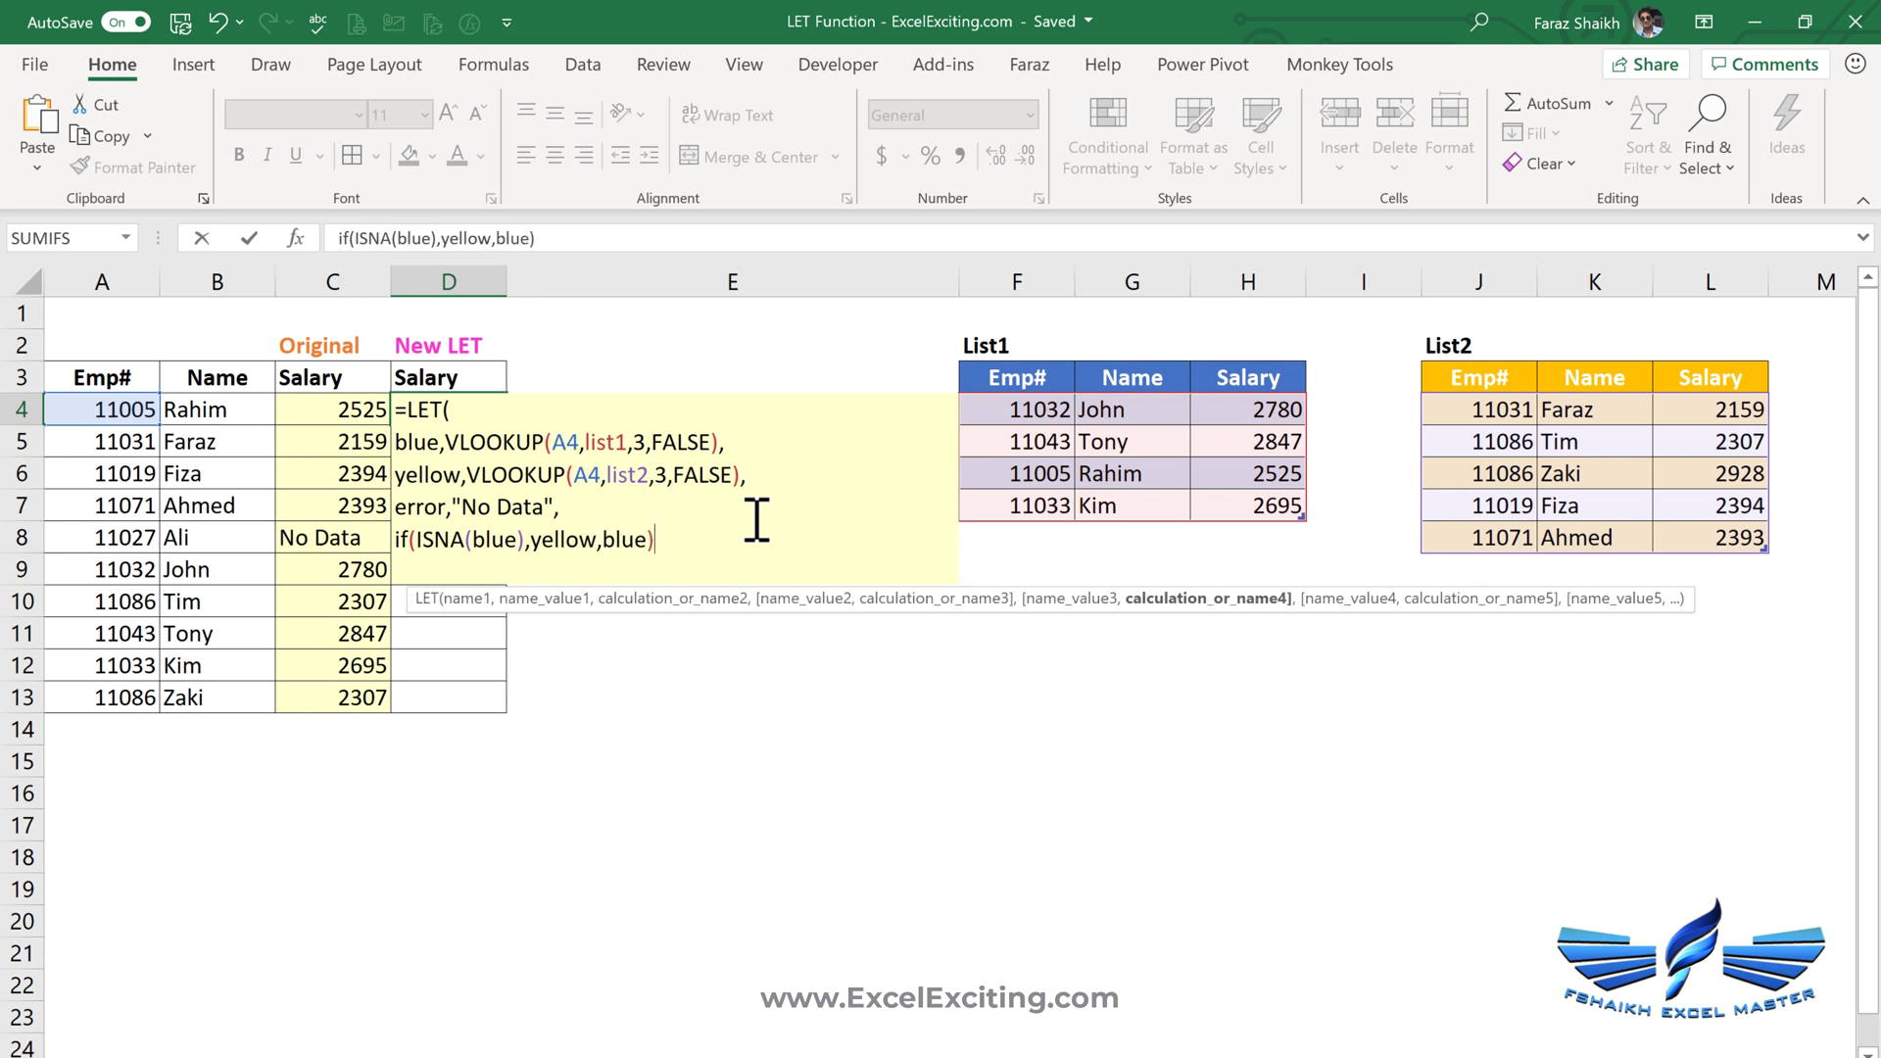
Wrap the IF calculation in IFERROR with error as fallback and close the LET
{"action": "left_click", "coordinate": [401, 540]}
{"action": "type", "text": "IFERROR("}
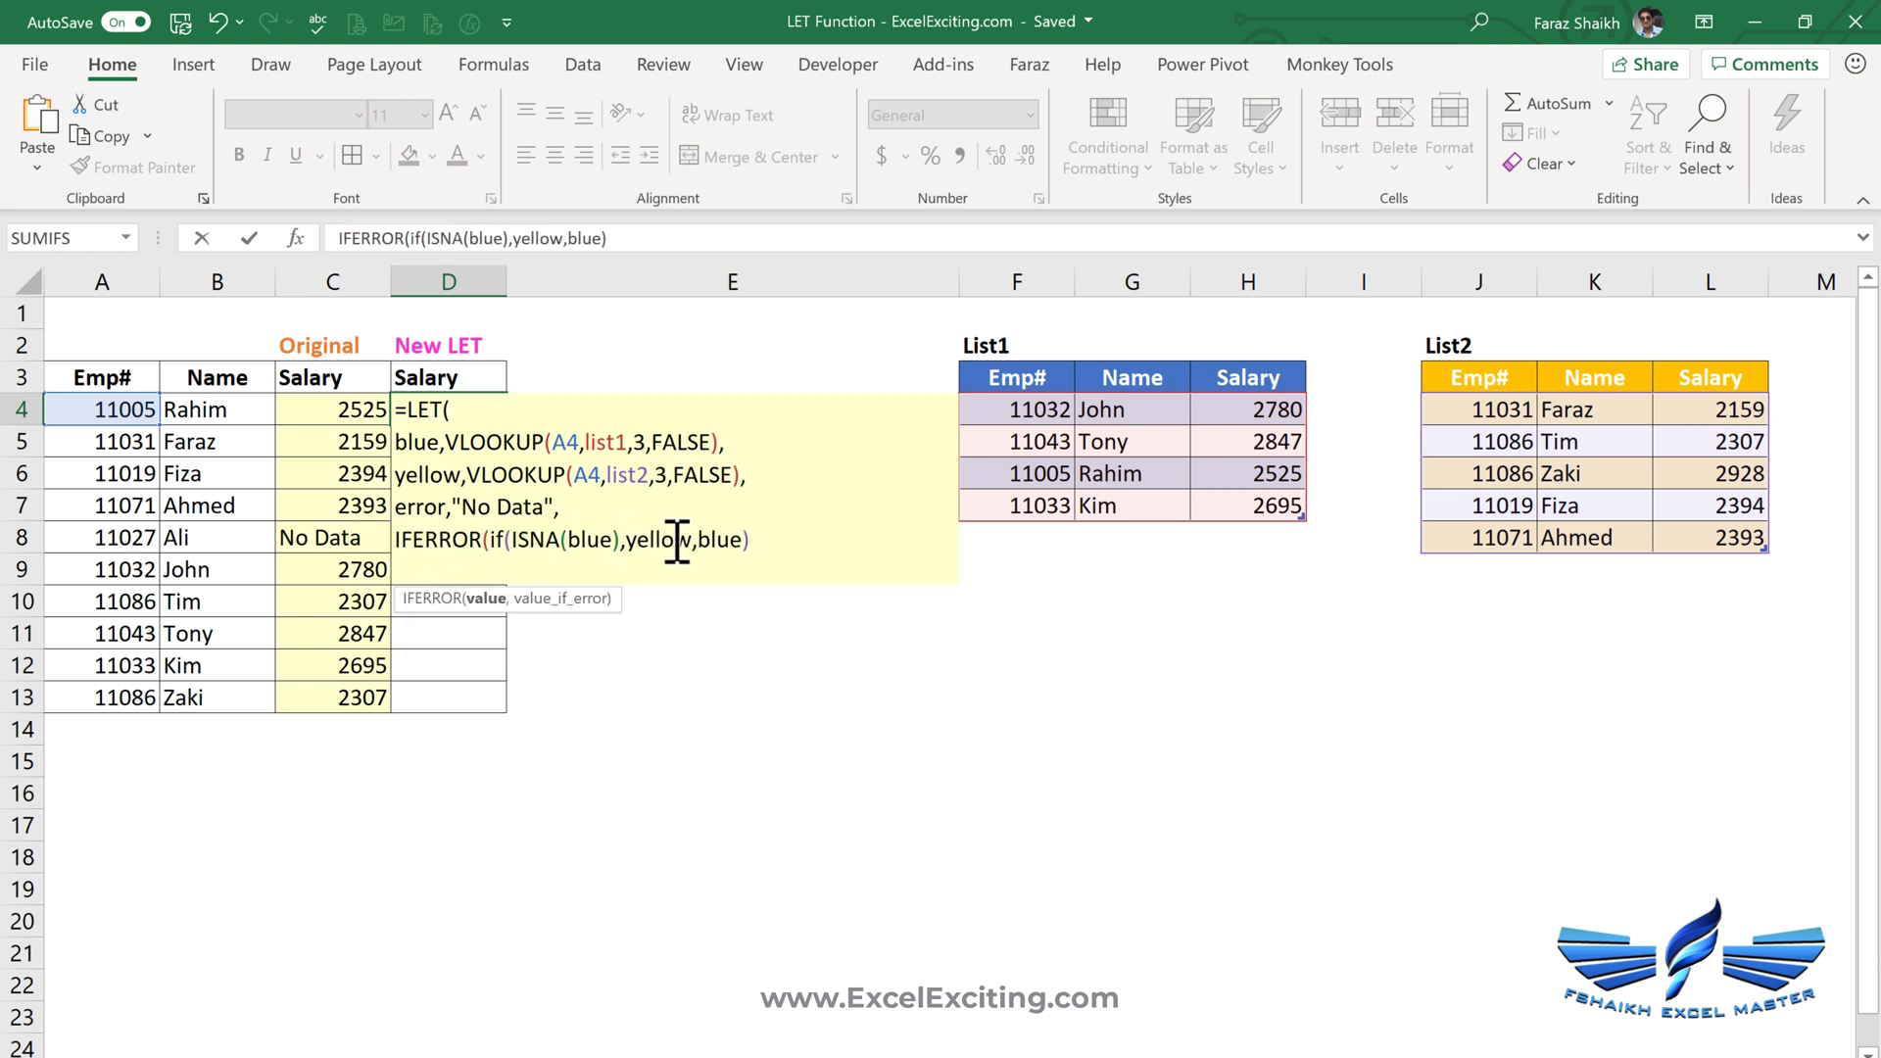
{"action": "left_click", "coordinate": [778, 541]}
{"action": "type", "text": ",er"}
{"action": "key", "text": "Down"}
{"action": "key", "text": "Down"}
{"action": "key", "text": "Down"}
{"action": "key", "text": "Down"}
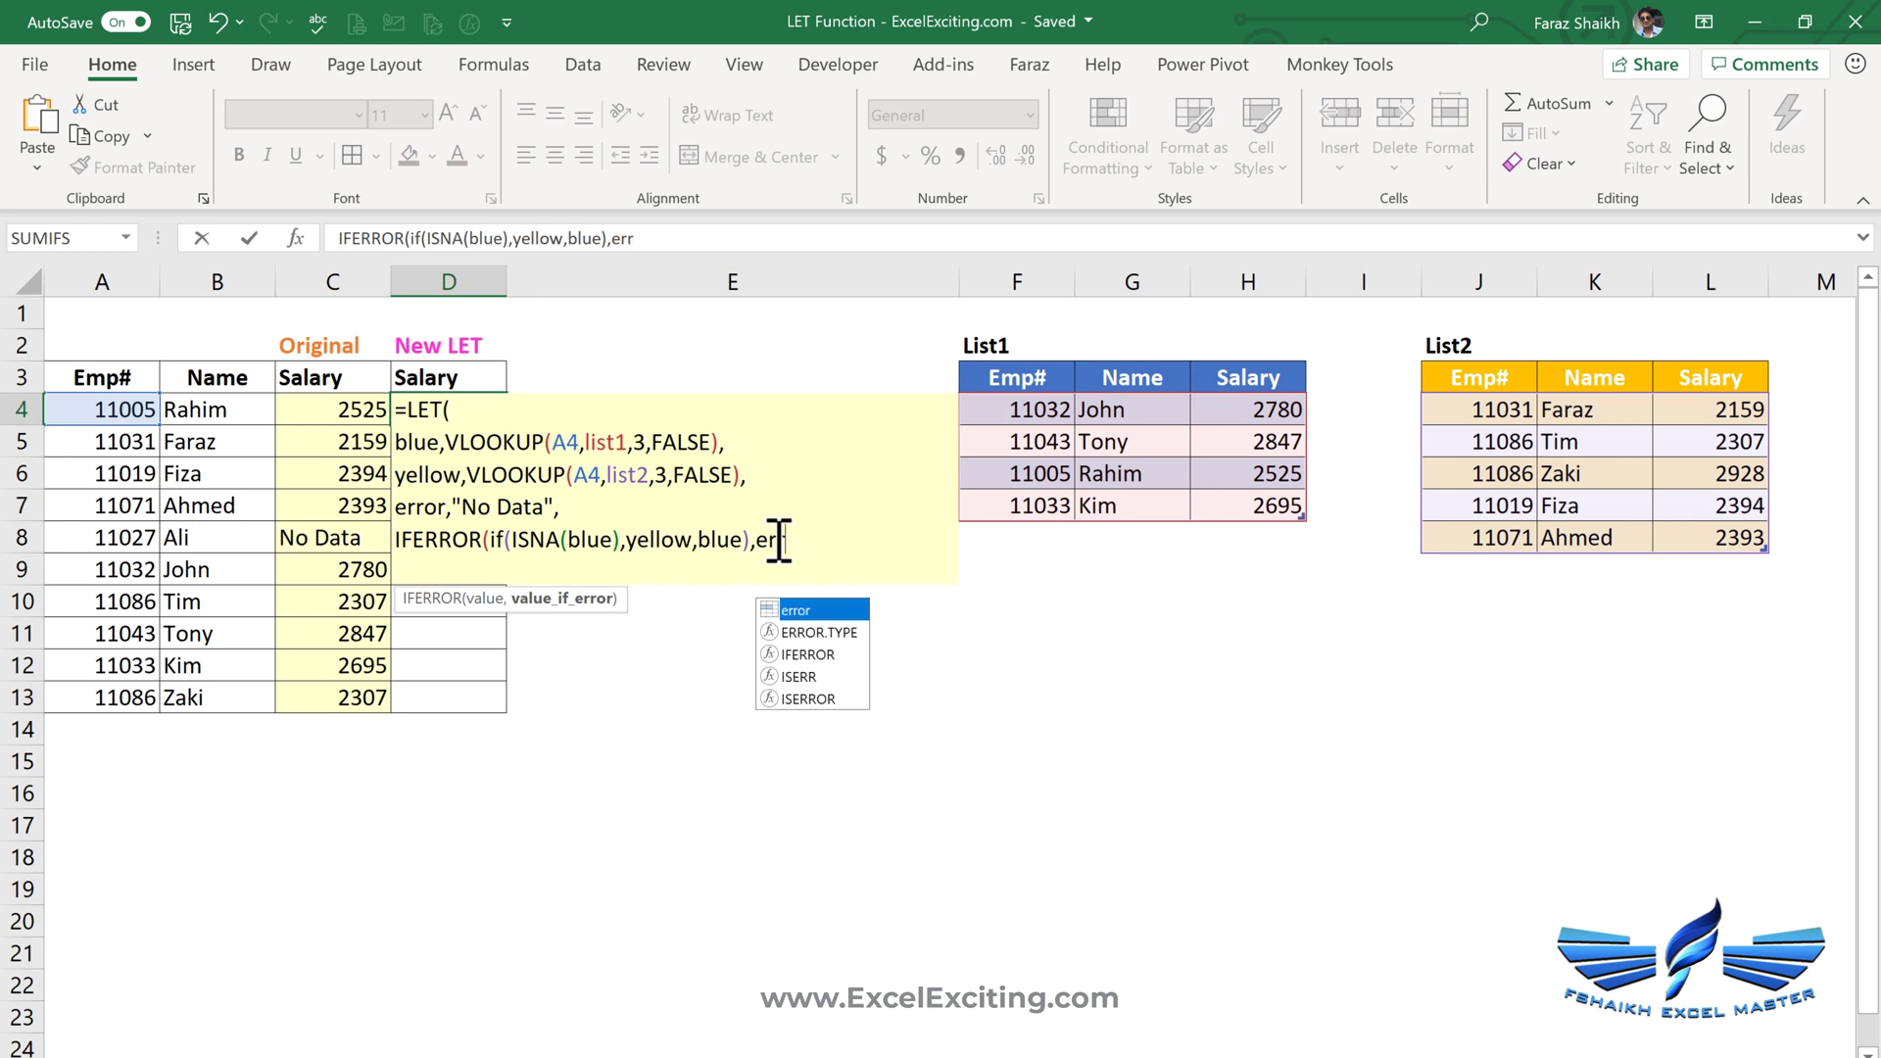
{"action": "key", "text": "Tab"}
{"action": "type", "text": ")"}
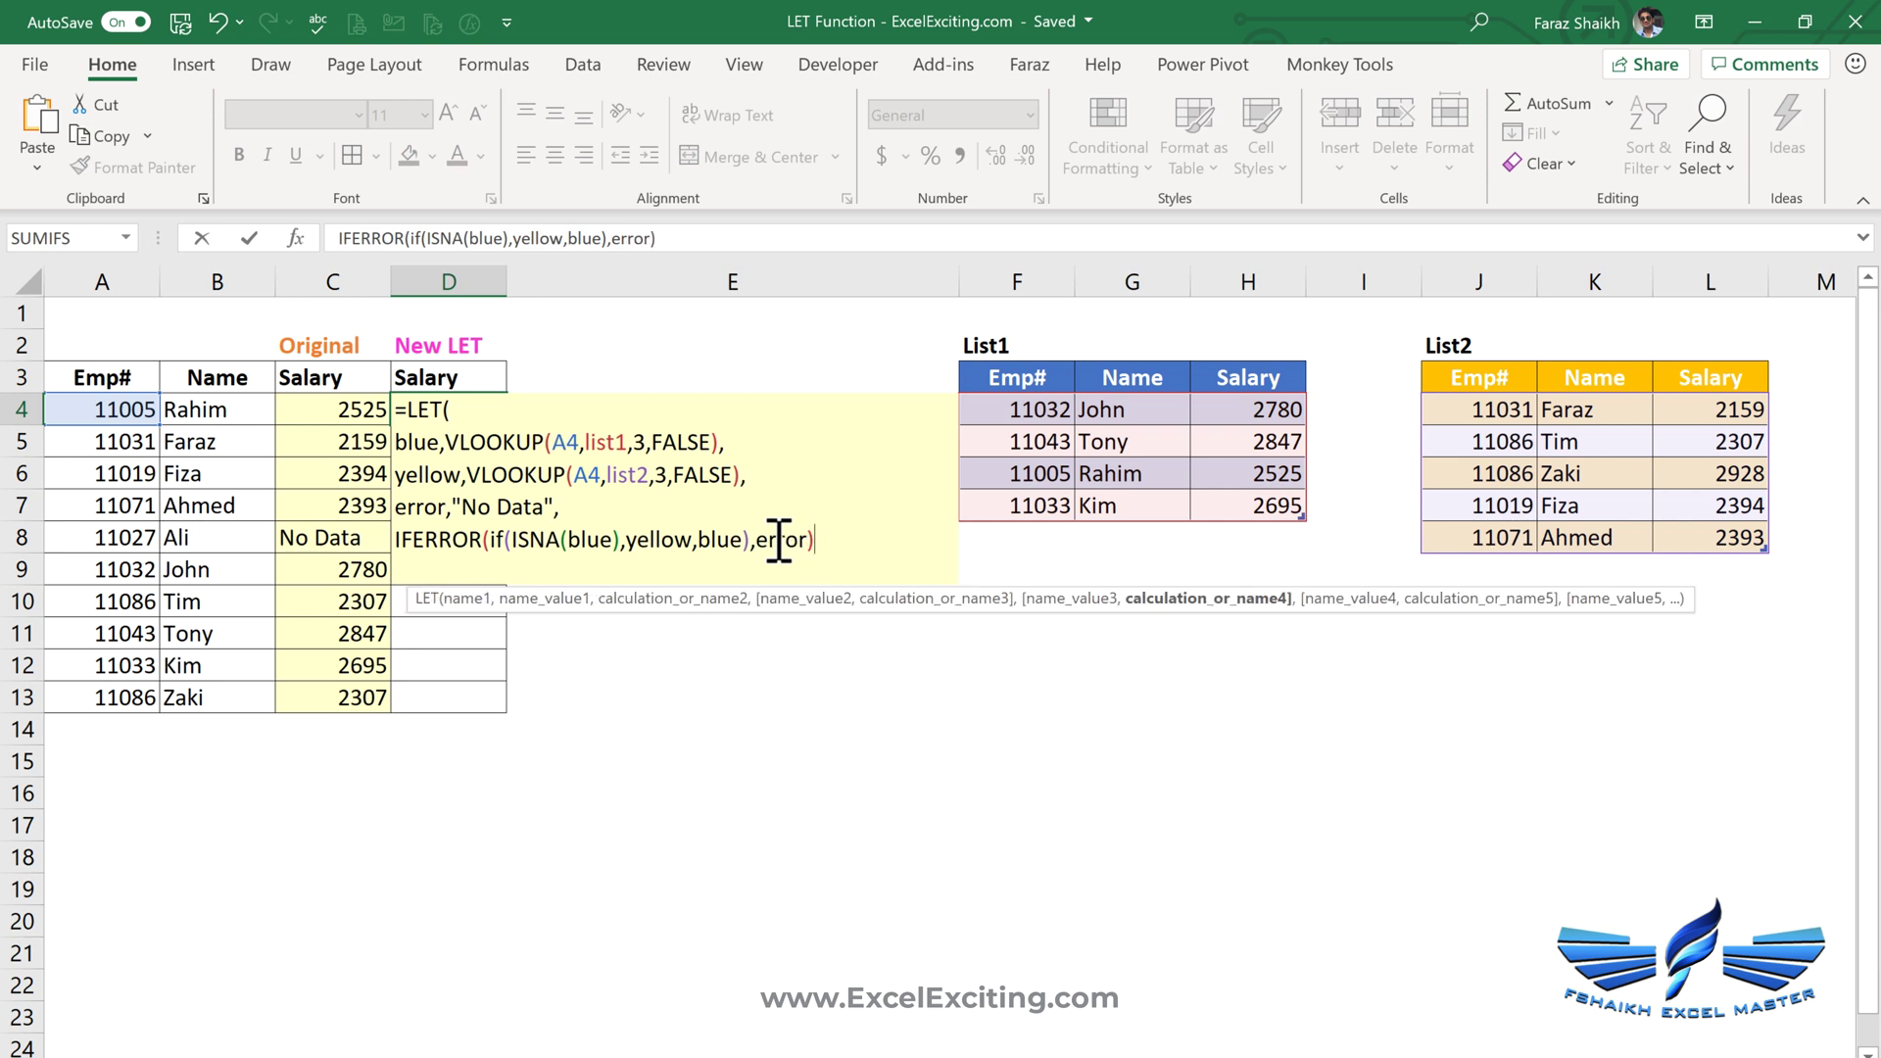
{"action": "type", "text": ")"}
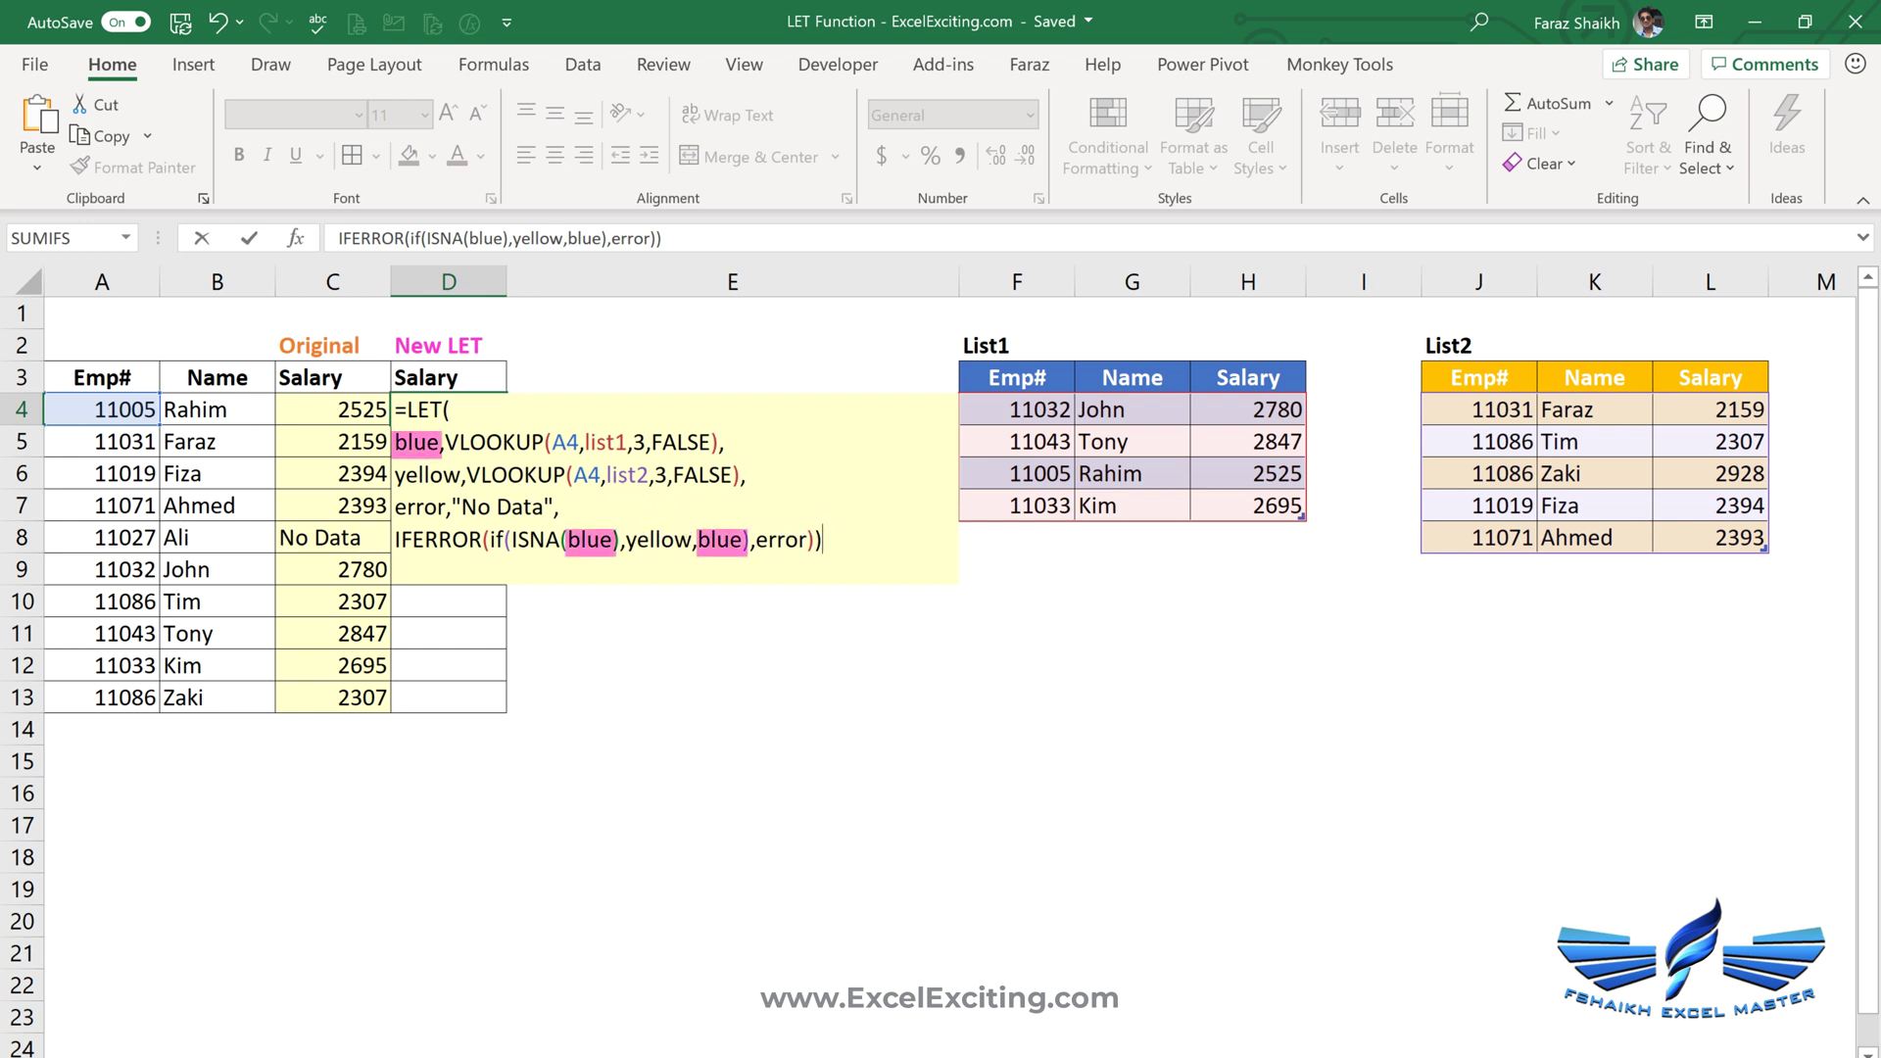
Commit the LET formula in D4 and wrap the formula text shown in E4
{"action": "key", "text": "Return"}
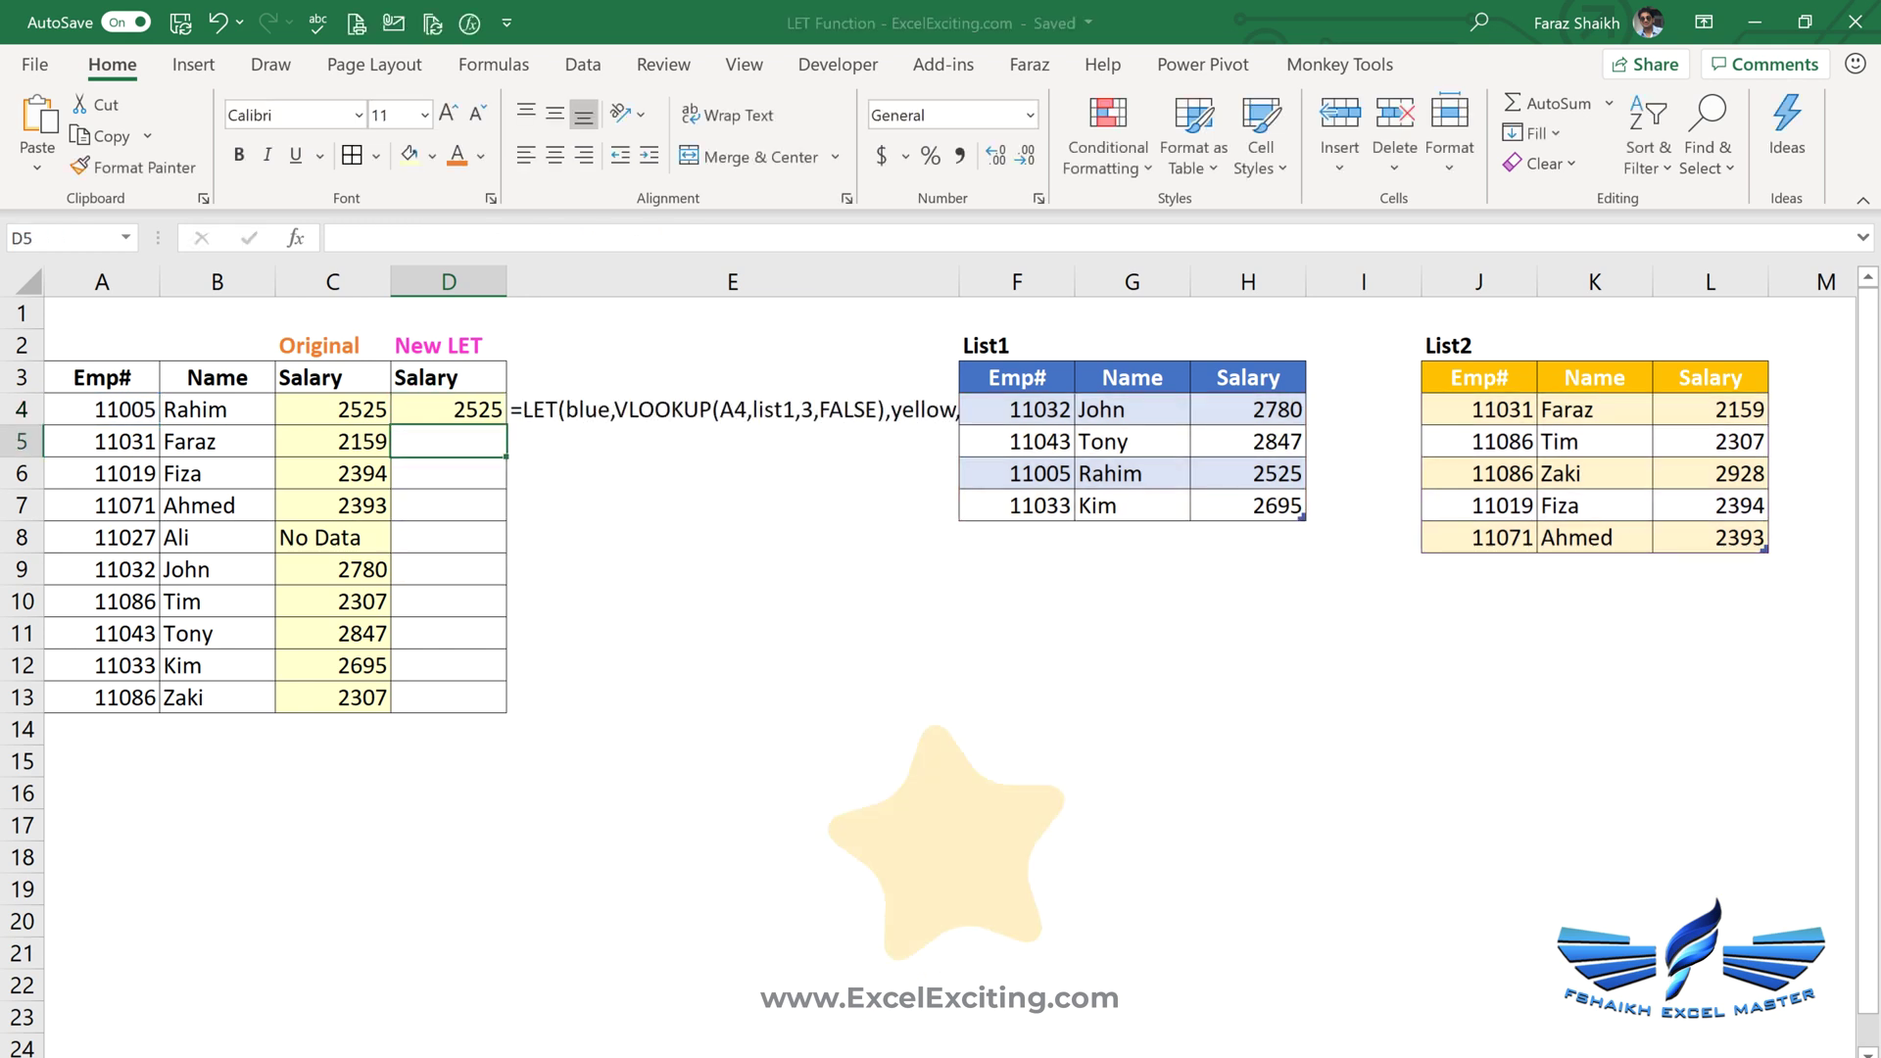
{"action": "left_click", "coordinate": [732, 409]}
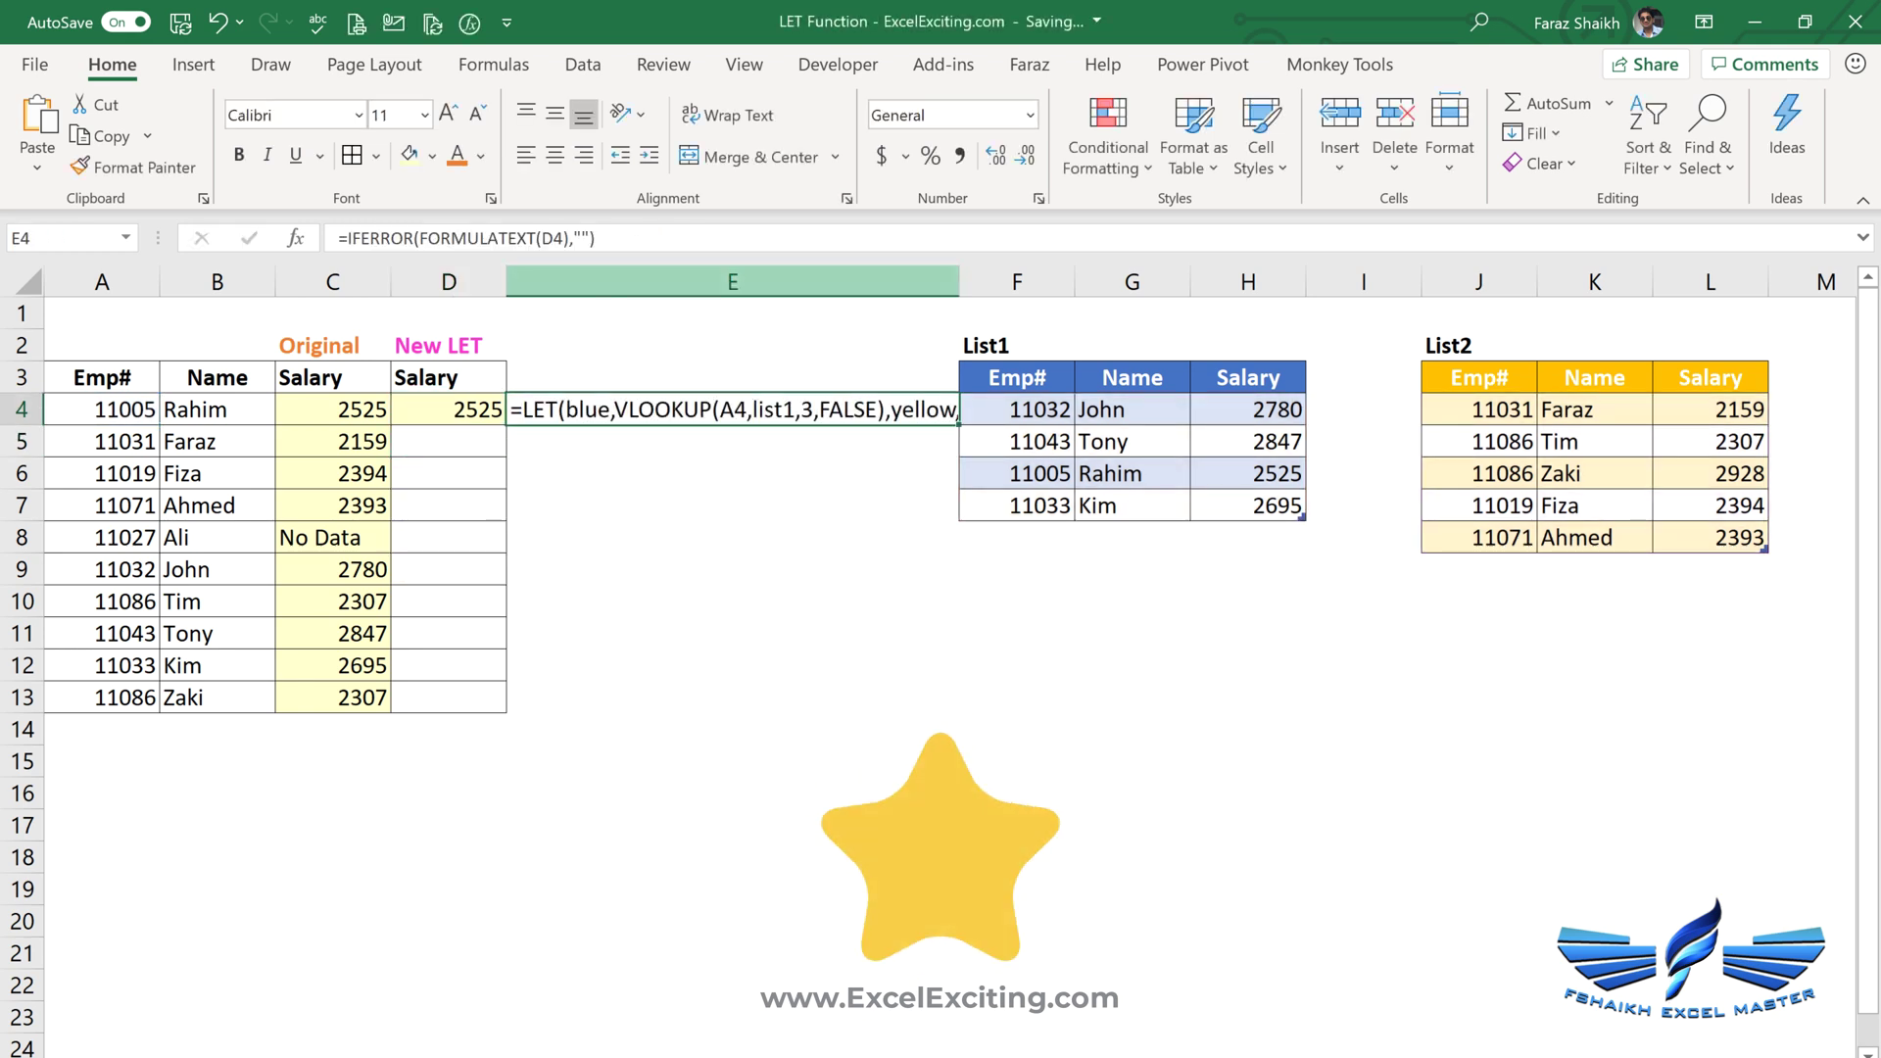
{"action": "key", "text": "alt+h"}
{"action": "key", "text": "w"}
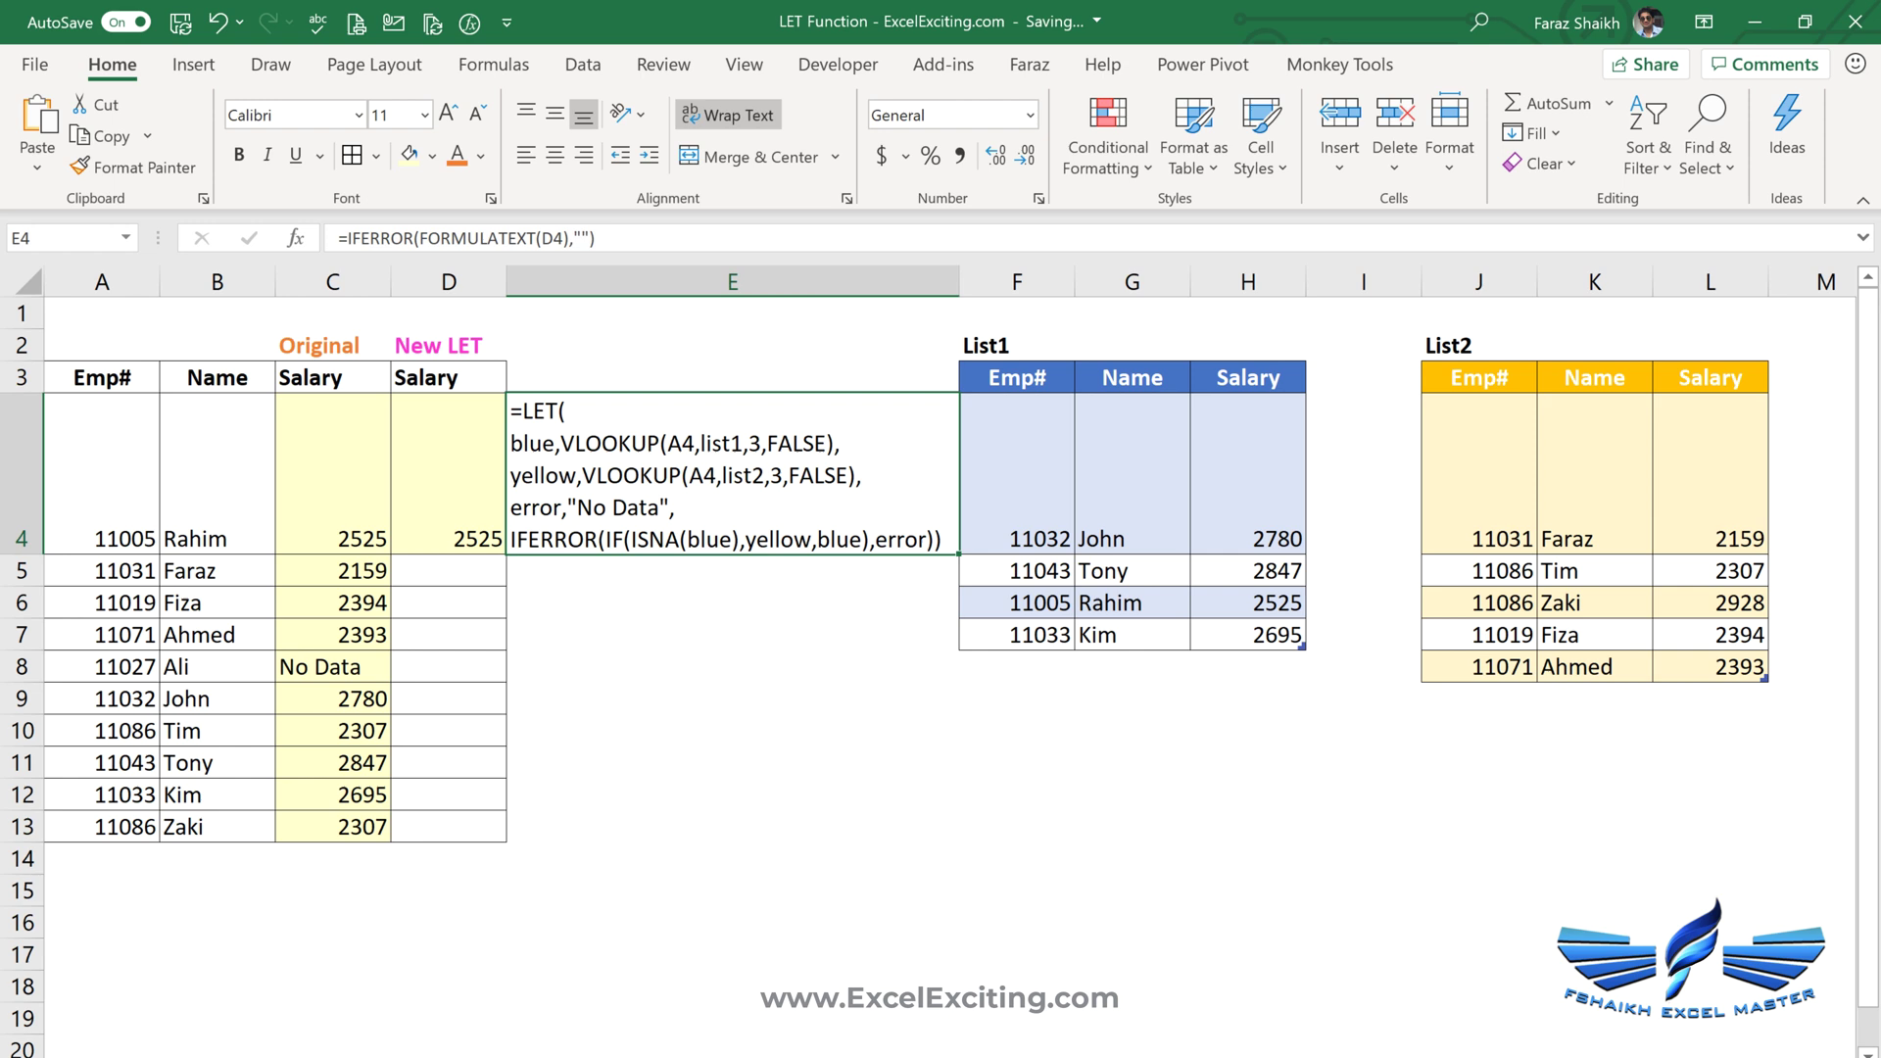
Fill the D4 LET formula down to D13, returning 2525 through 2307 and No Data
{"action": "left_click", "coordinate": [448, 470]}
{"action": "double_click", "coordinate": [506, 554]}
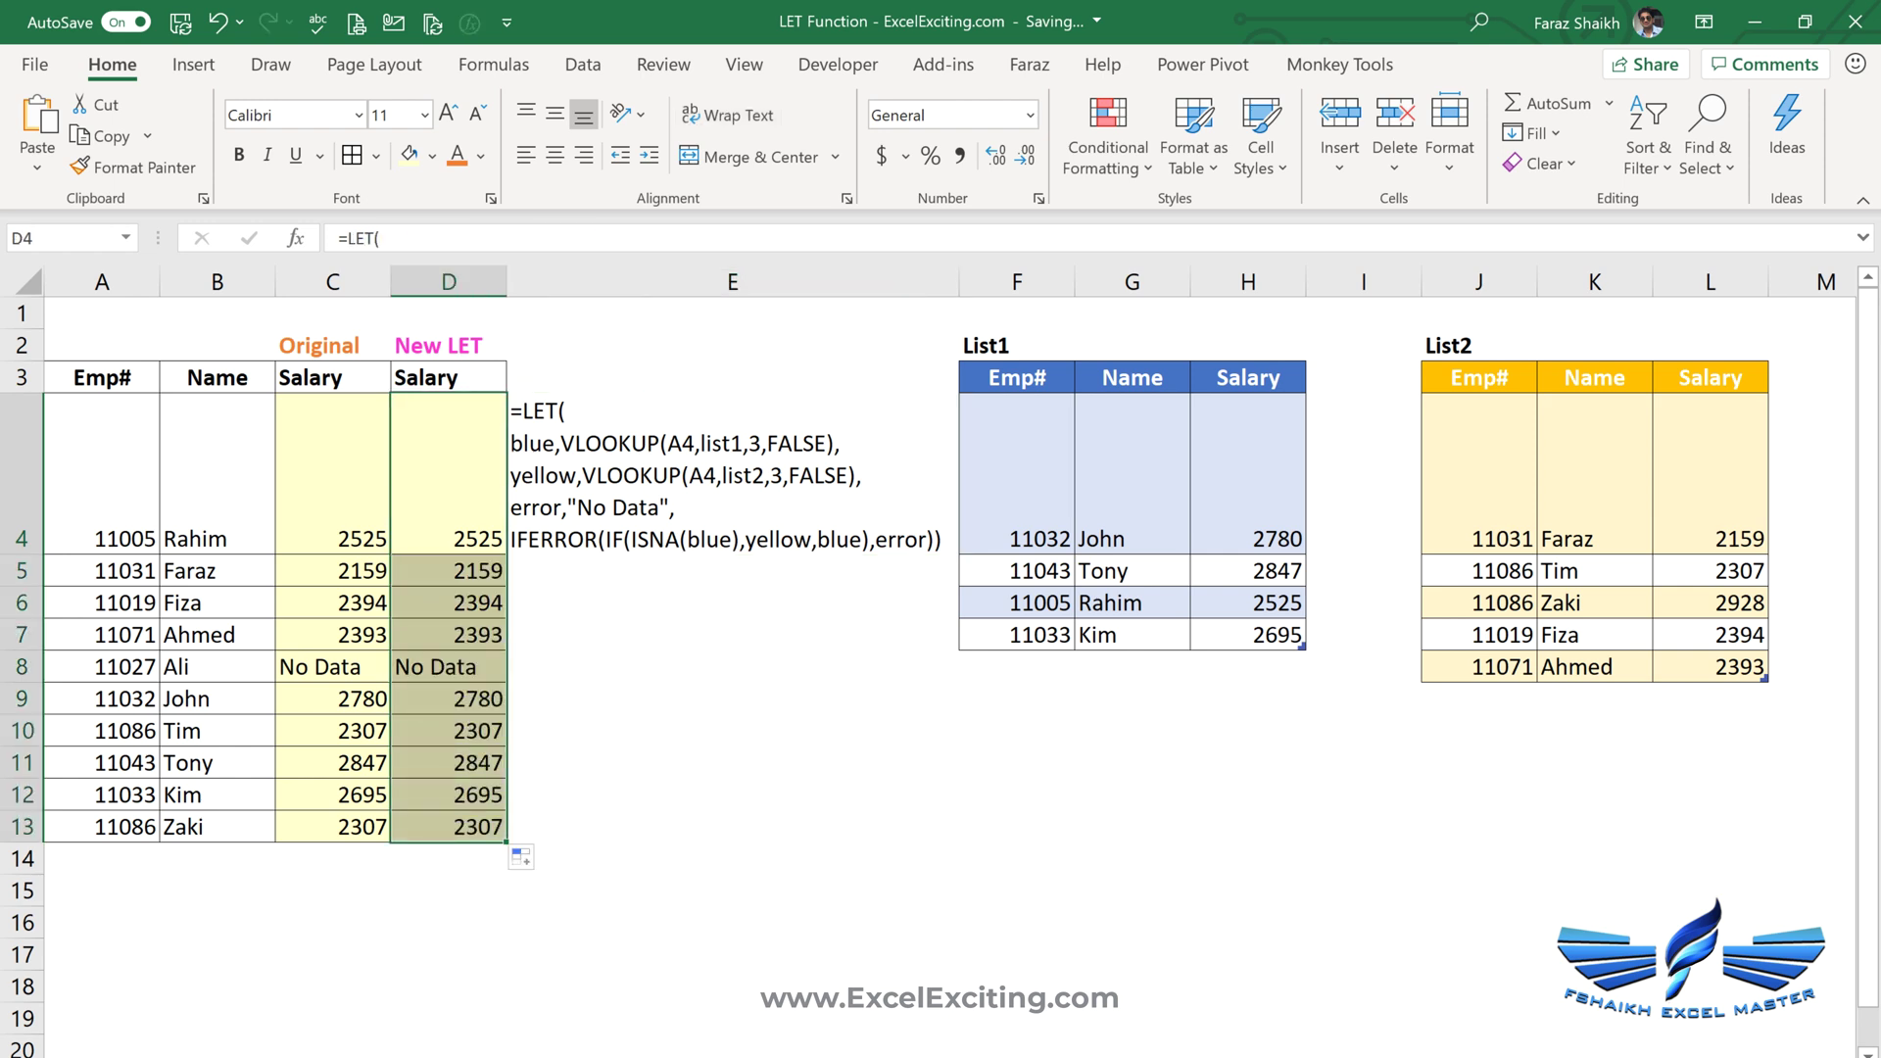
{"action": "left_click", "coordinate": [447, 698]}
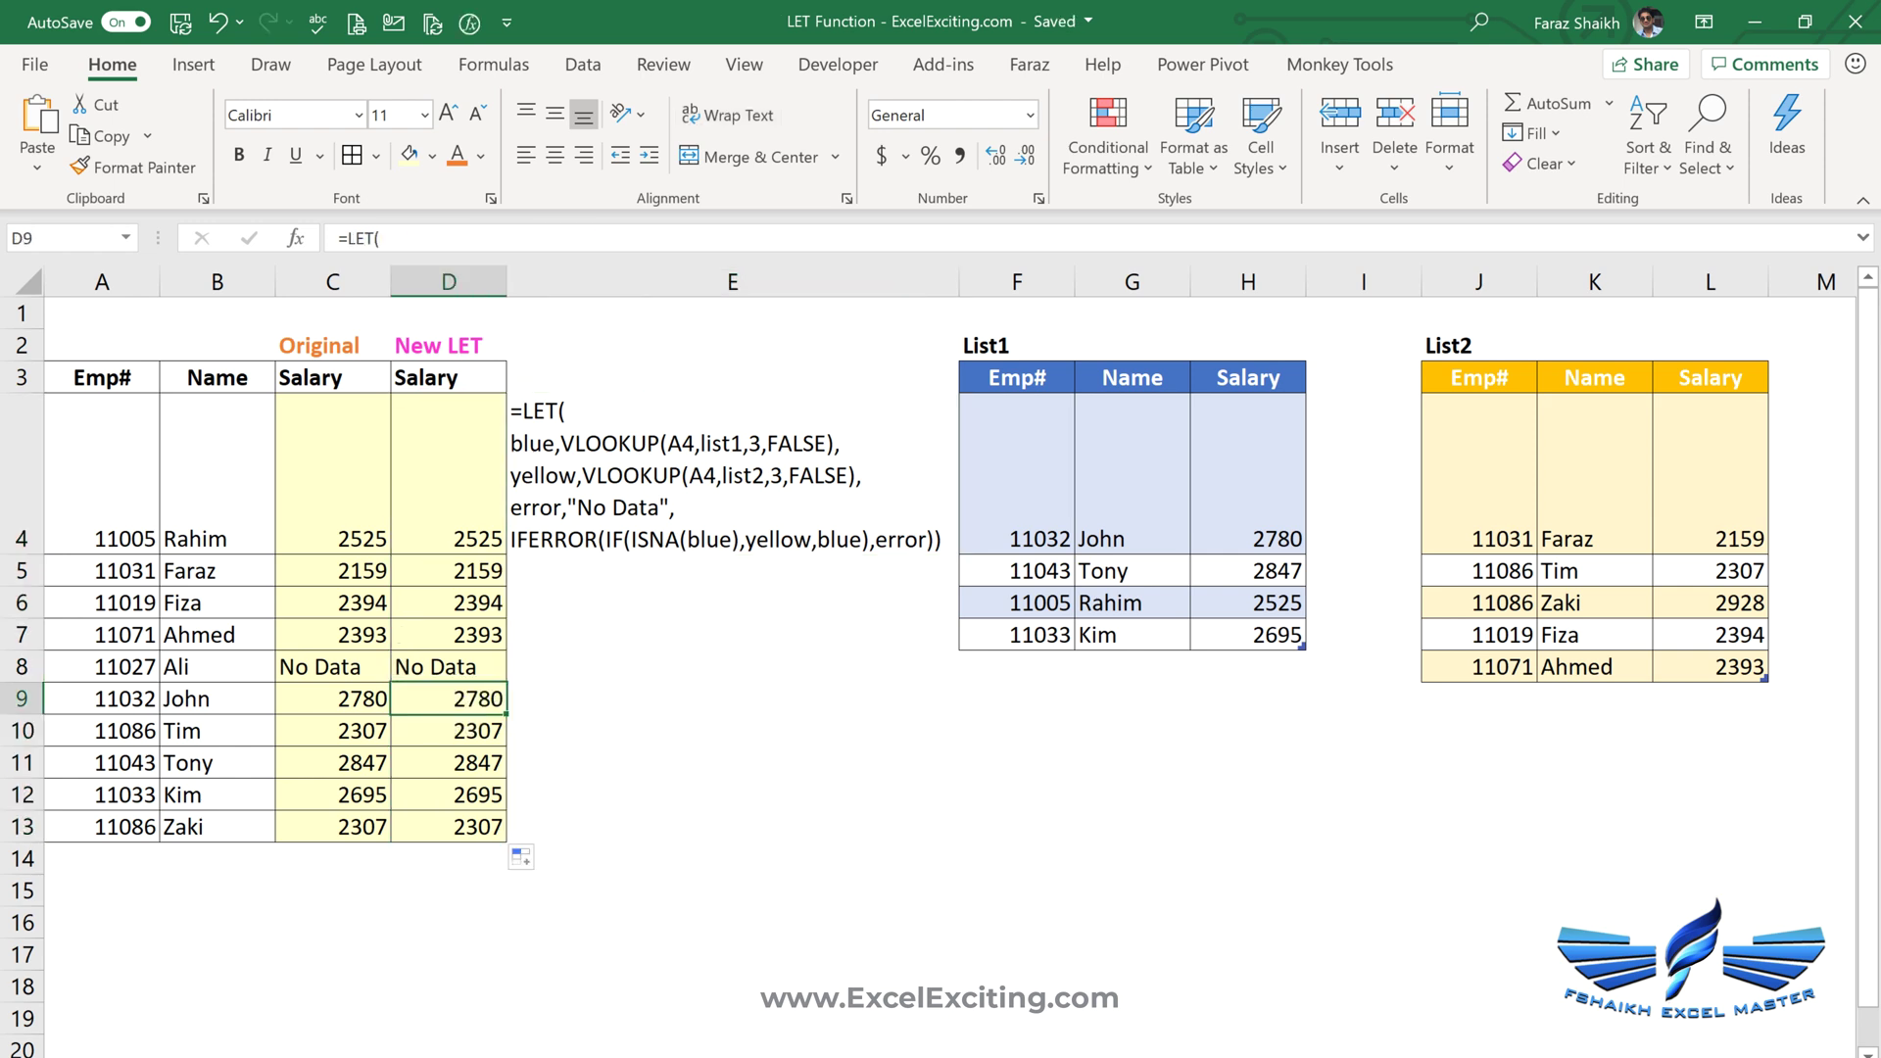